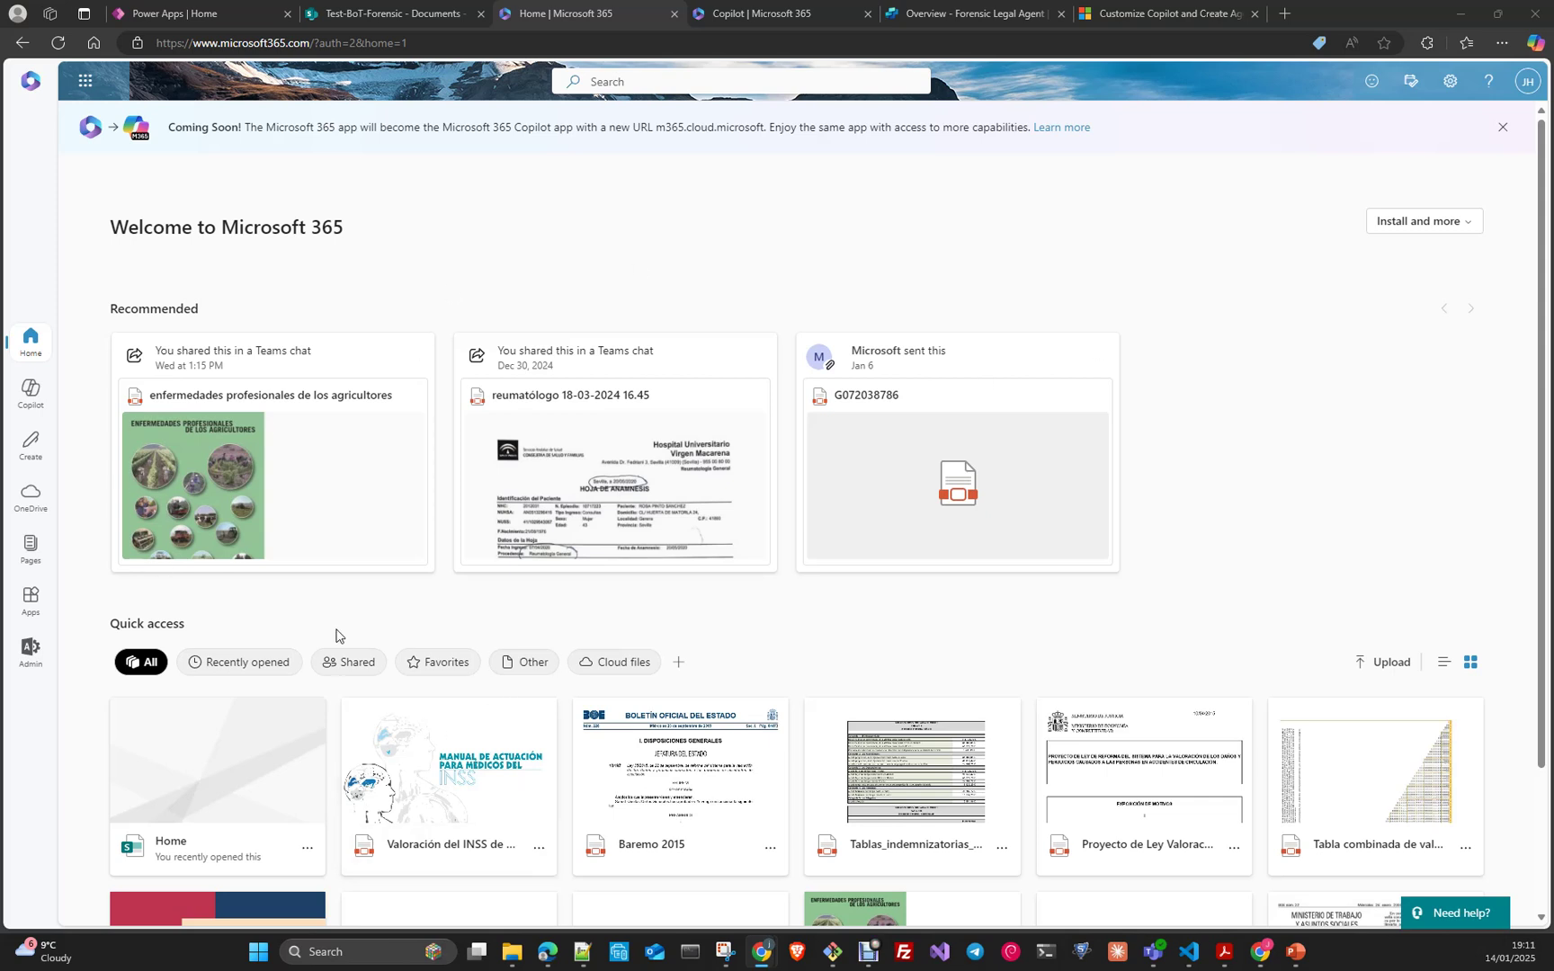
- Look over the Copilot chat page in Microsoft 365, and browse the Apps page for the available applications by category
left_click(26, 397)
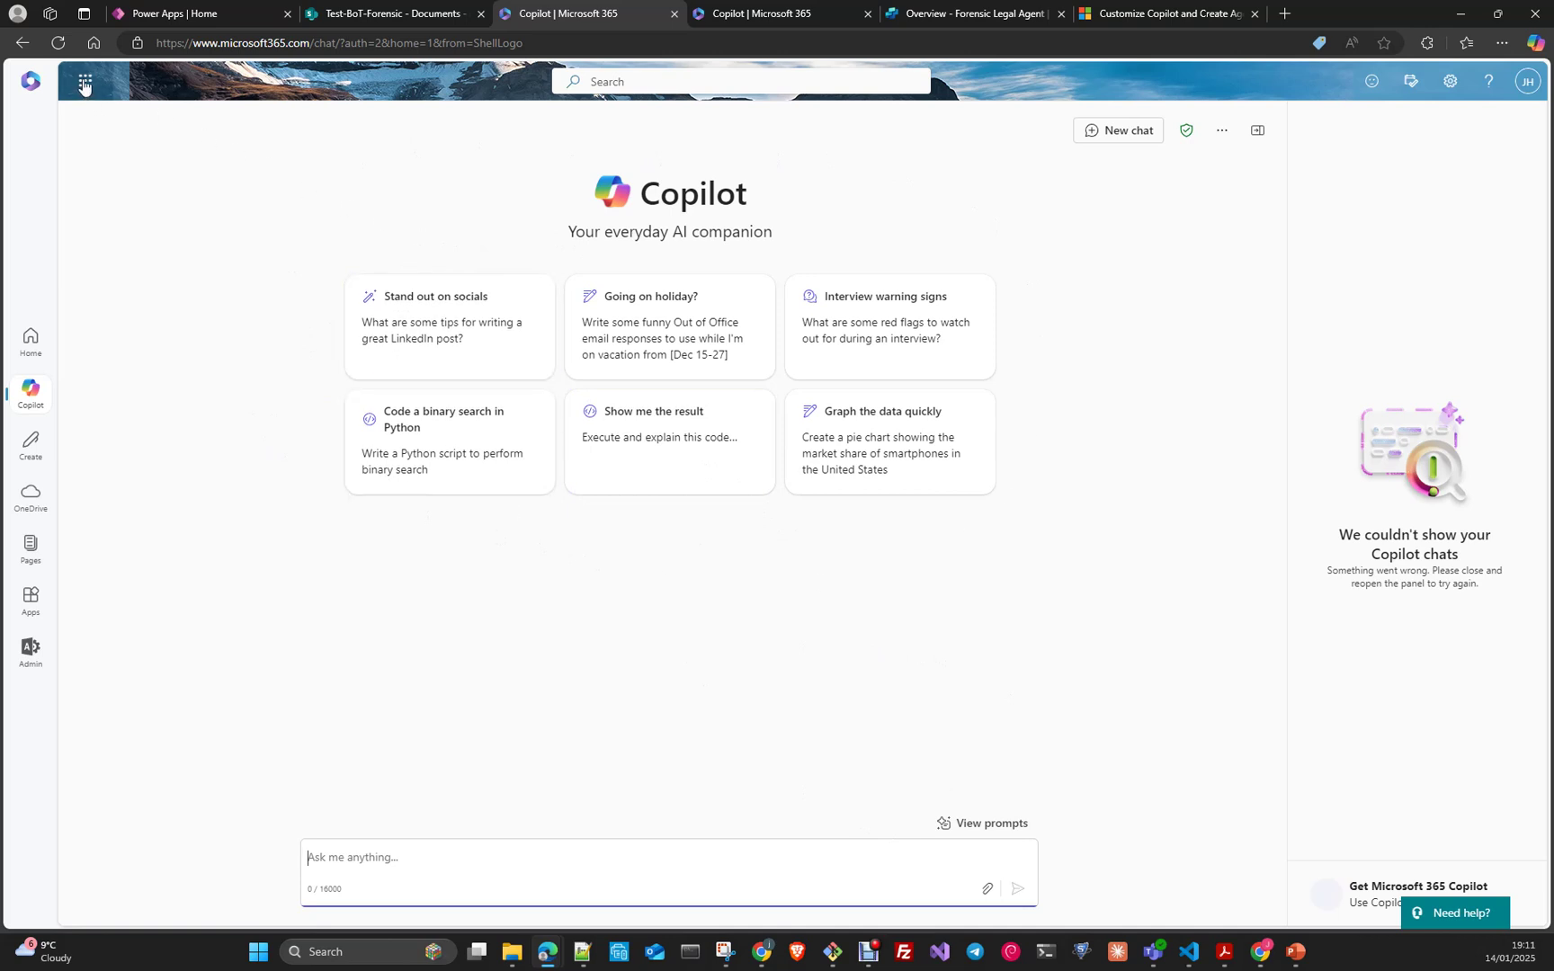
left_click(32, 608)
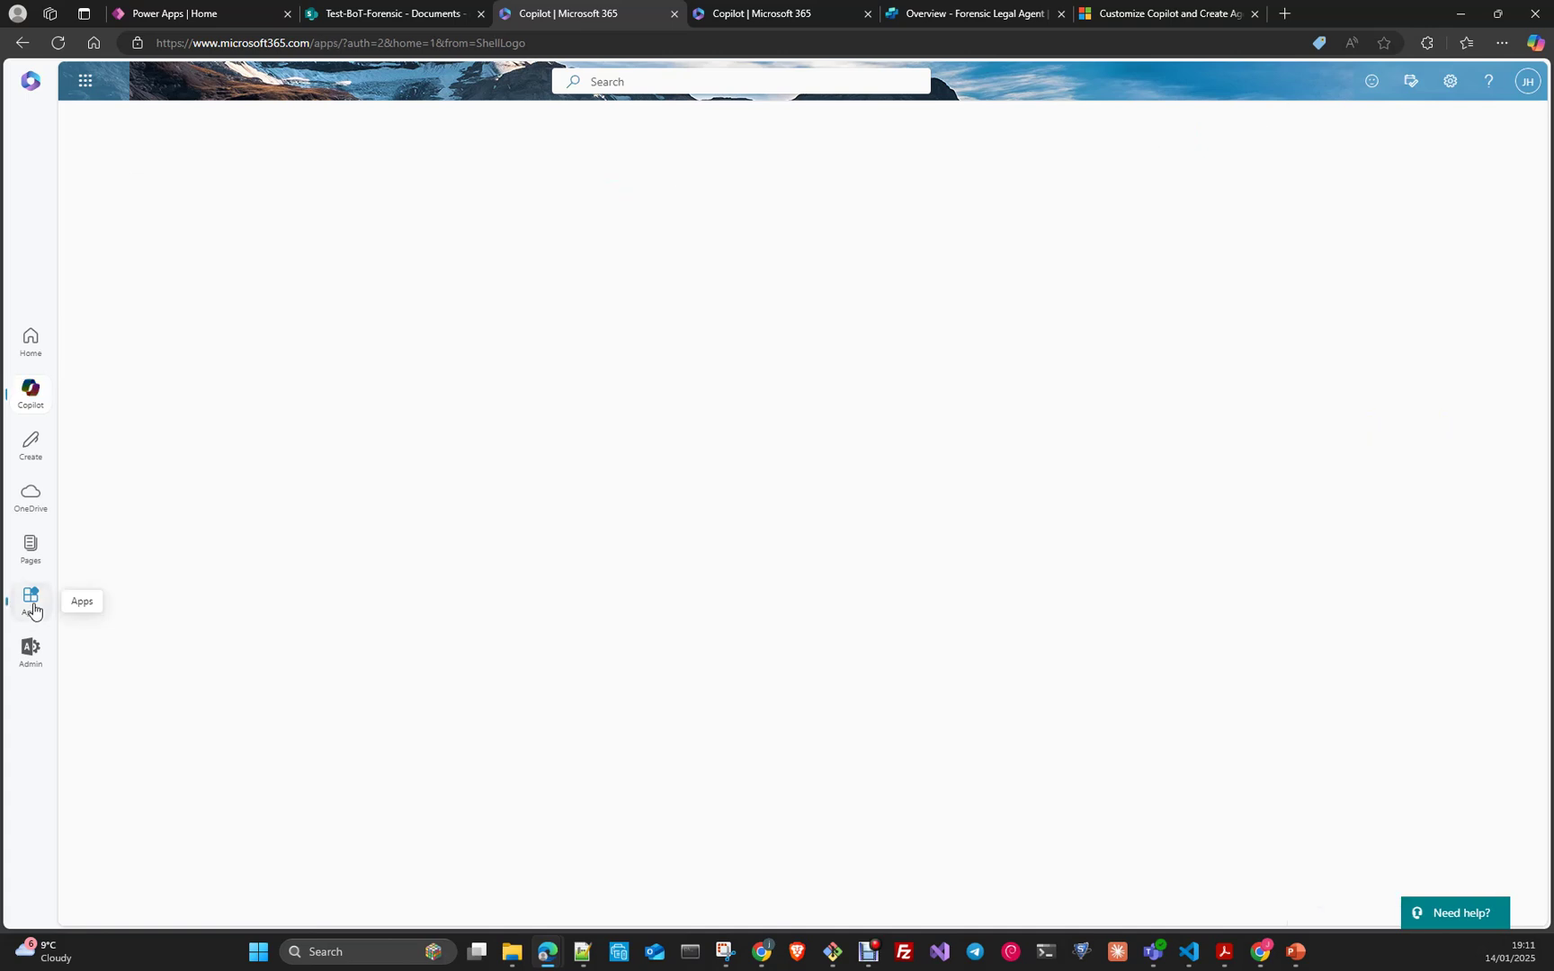
scroll(632, 485, "down", 2)
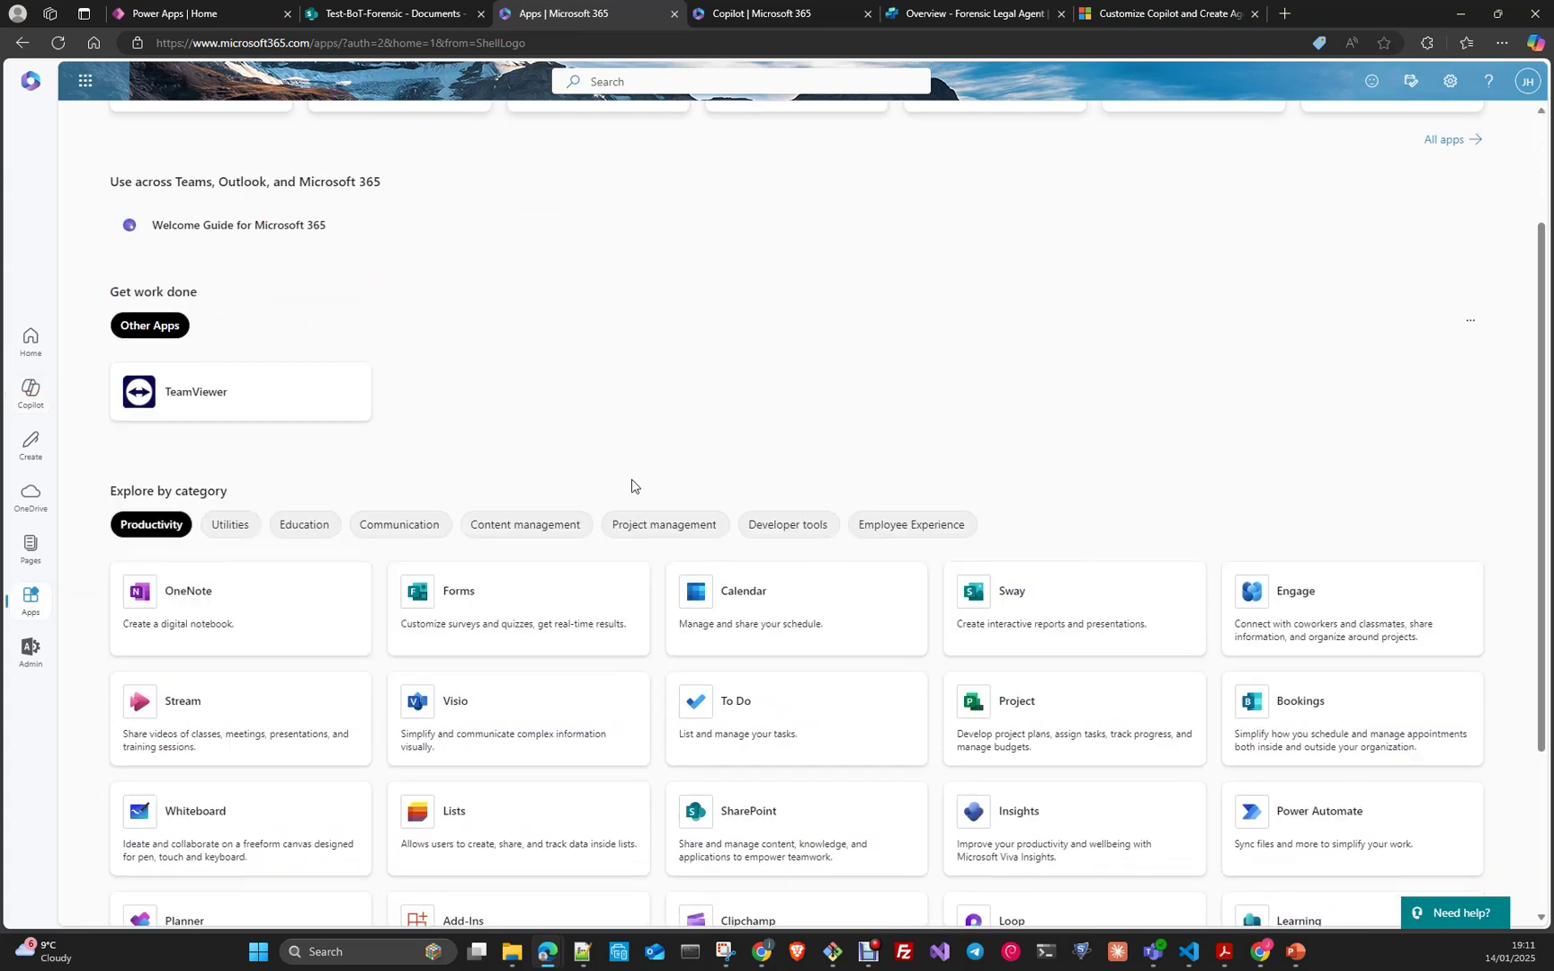
scroll(479, 423, "up", 2)
scroll(704, 444, "down", 5)
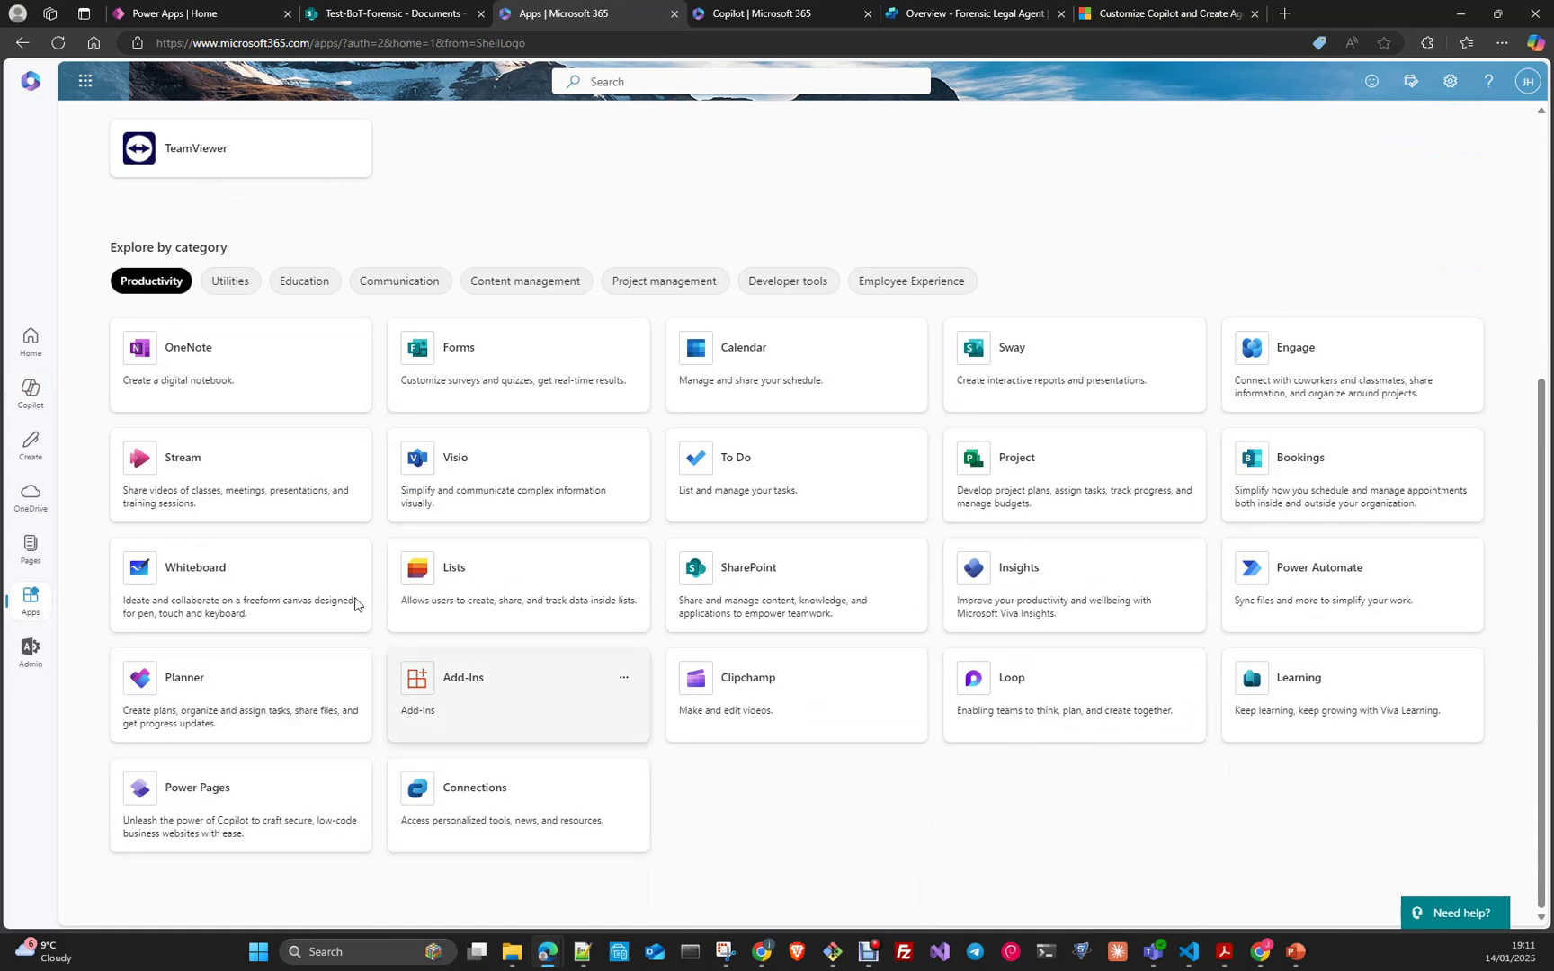
scroll(766, 250, "up", 2)
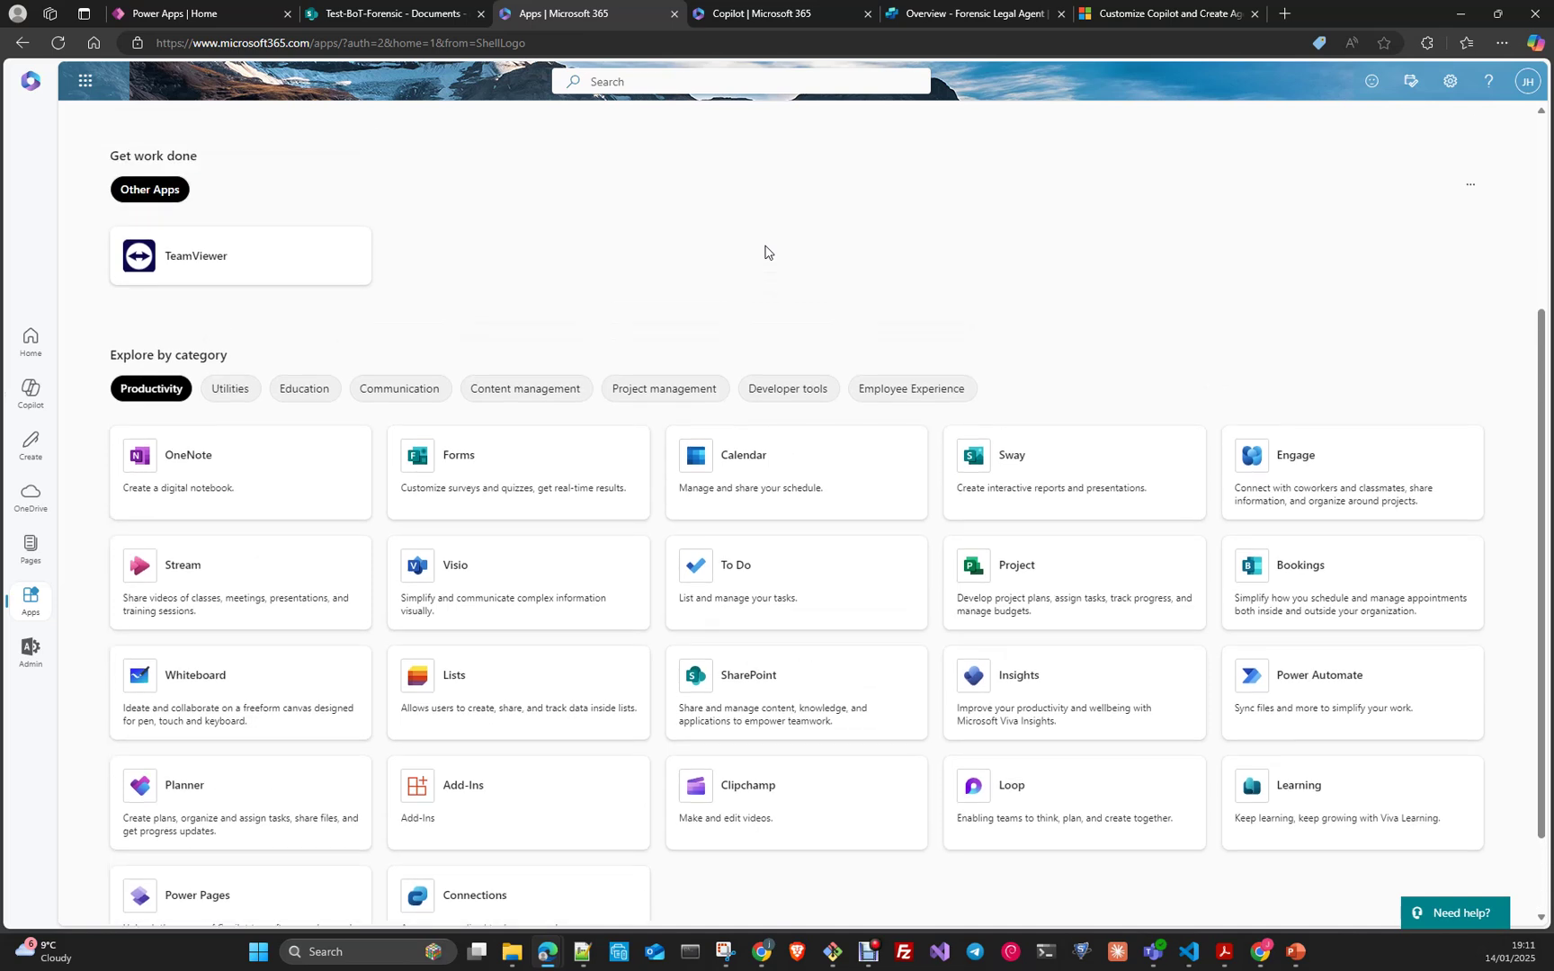
scroll(765, 252, "up", 2)
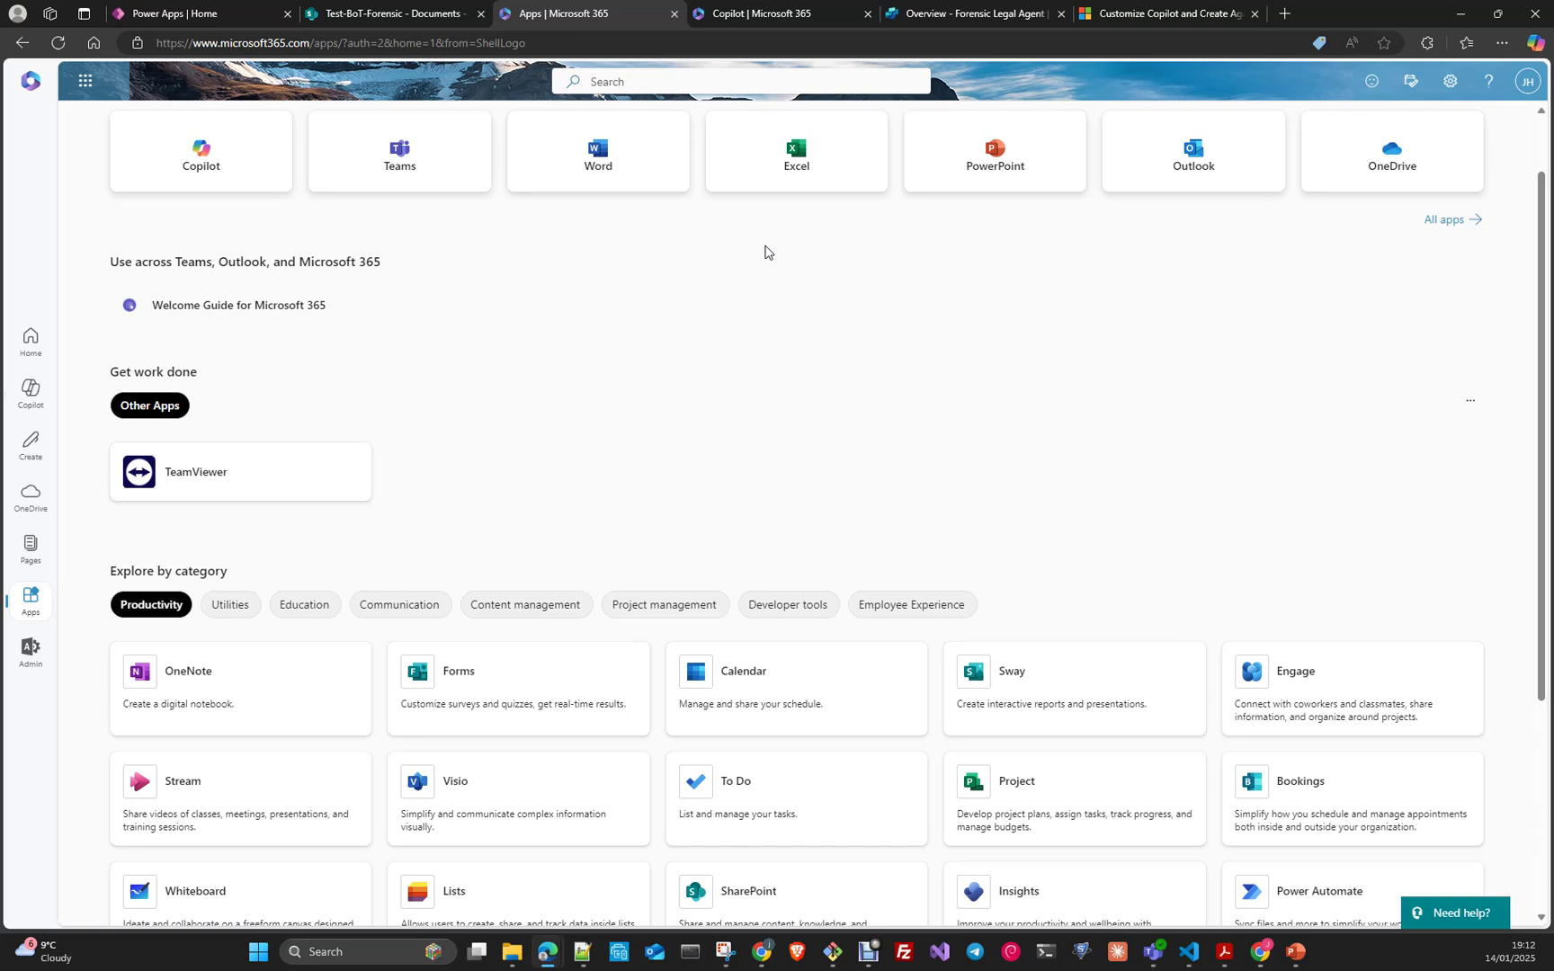
scroll(846, 493, "up", 2)
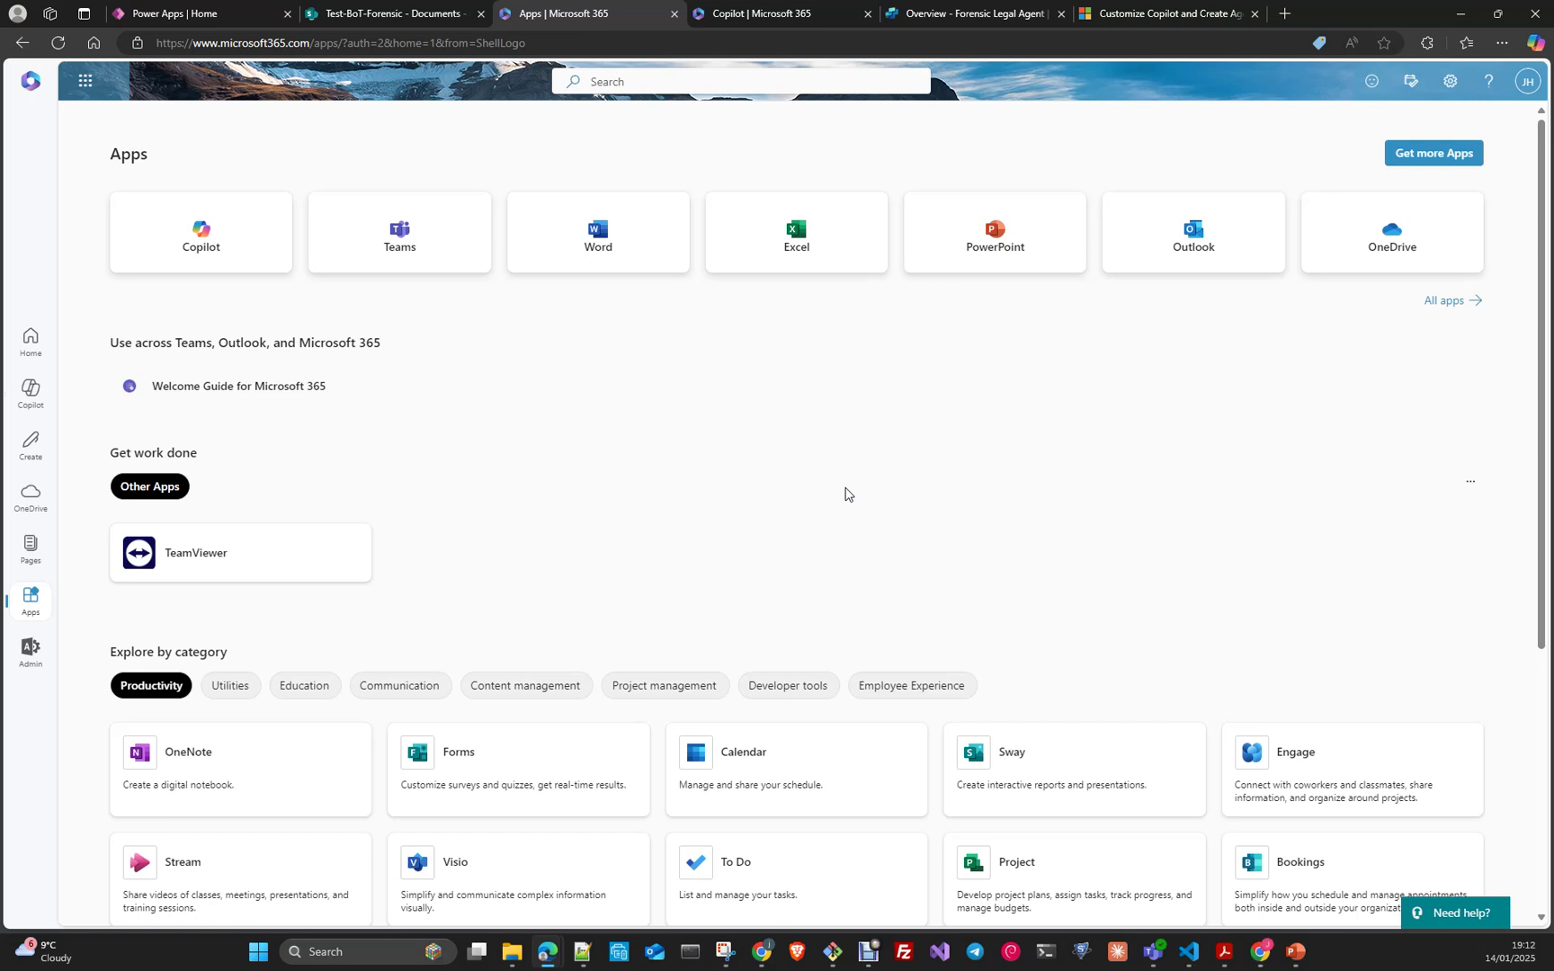
- Switch to the Microsoft Copilot Studio product page and read its overview on building, deploying and managing agents
left_click(1162, 12)
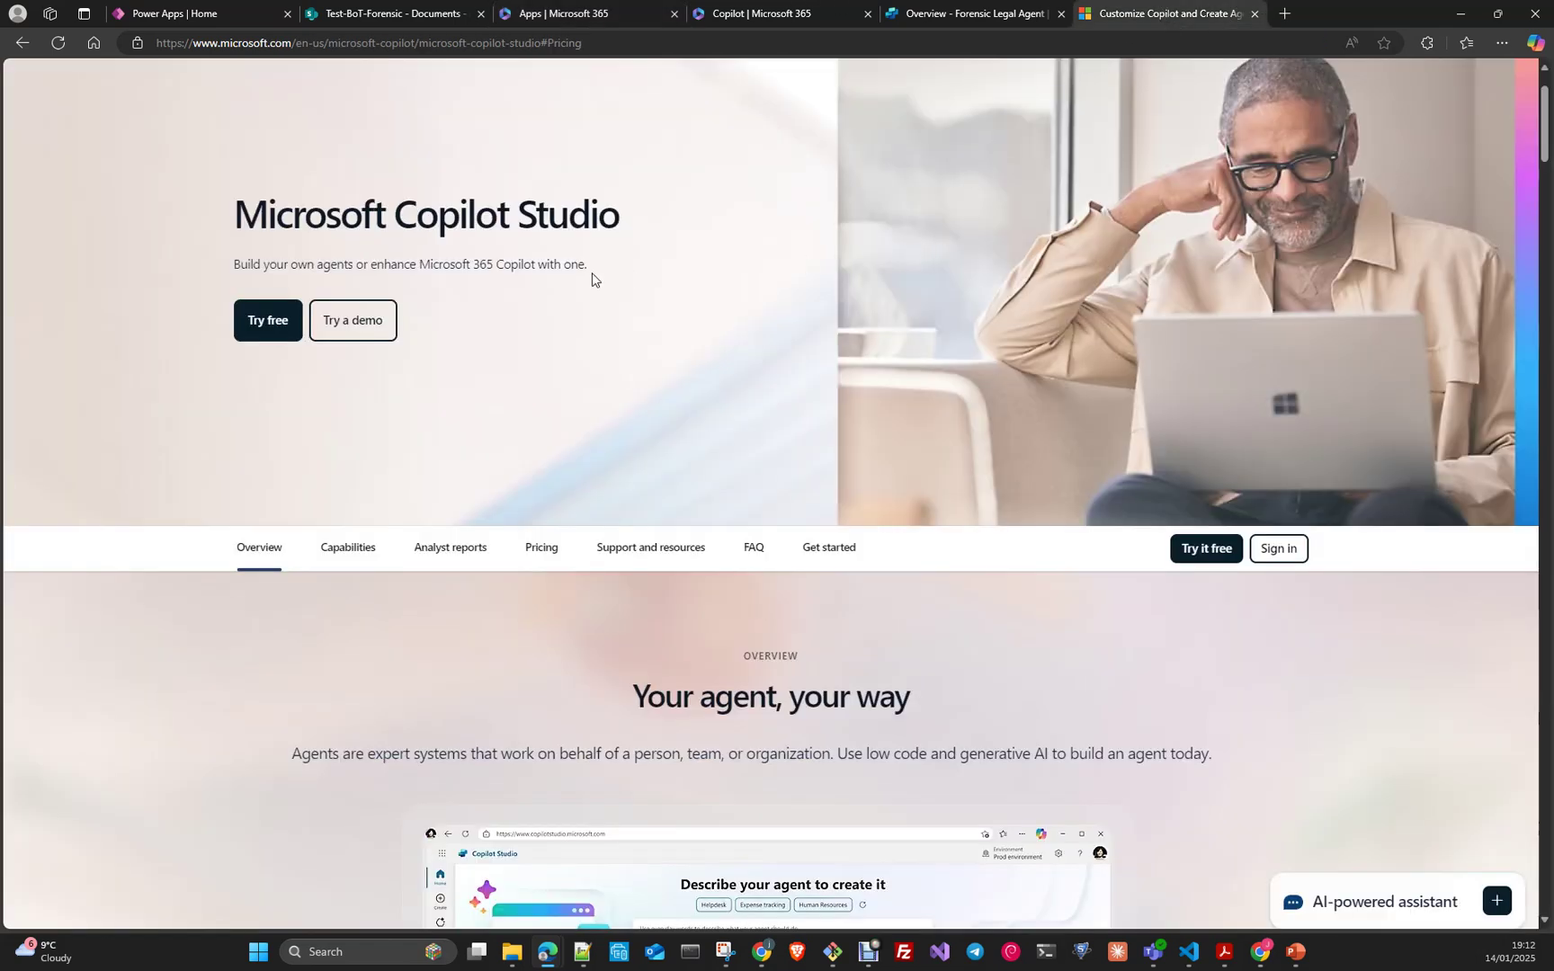
scroll(592, 279, "down", 1)
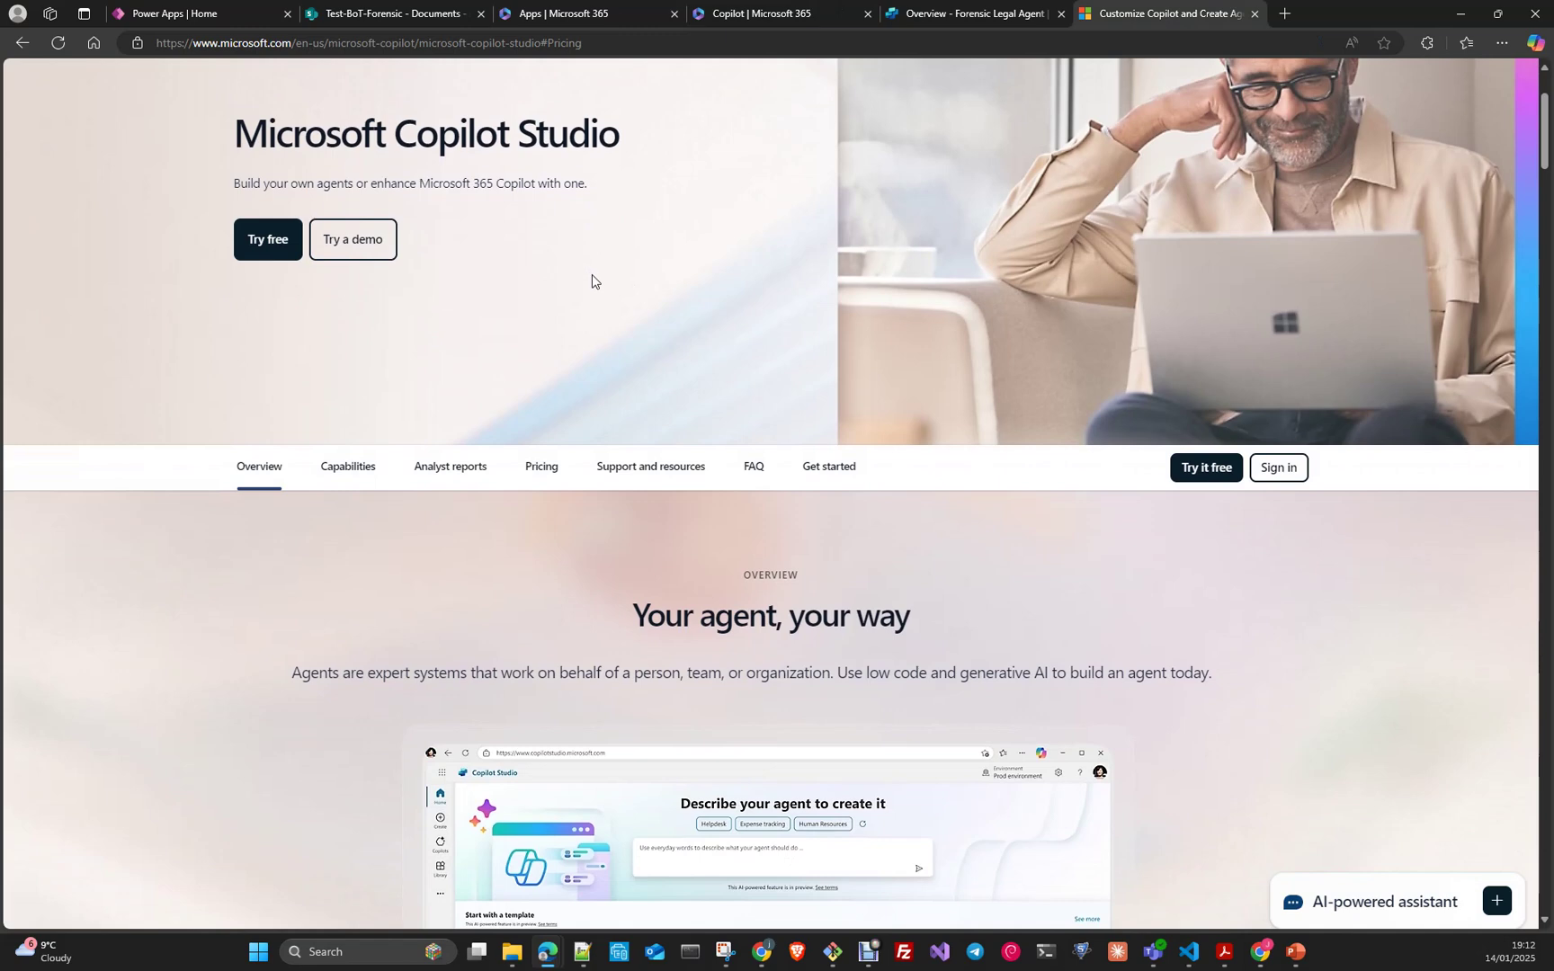
scroll(592, 278, "down", 4)
scroll(592, 280, "down", 1)
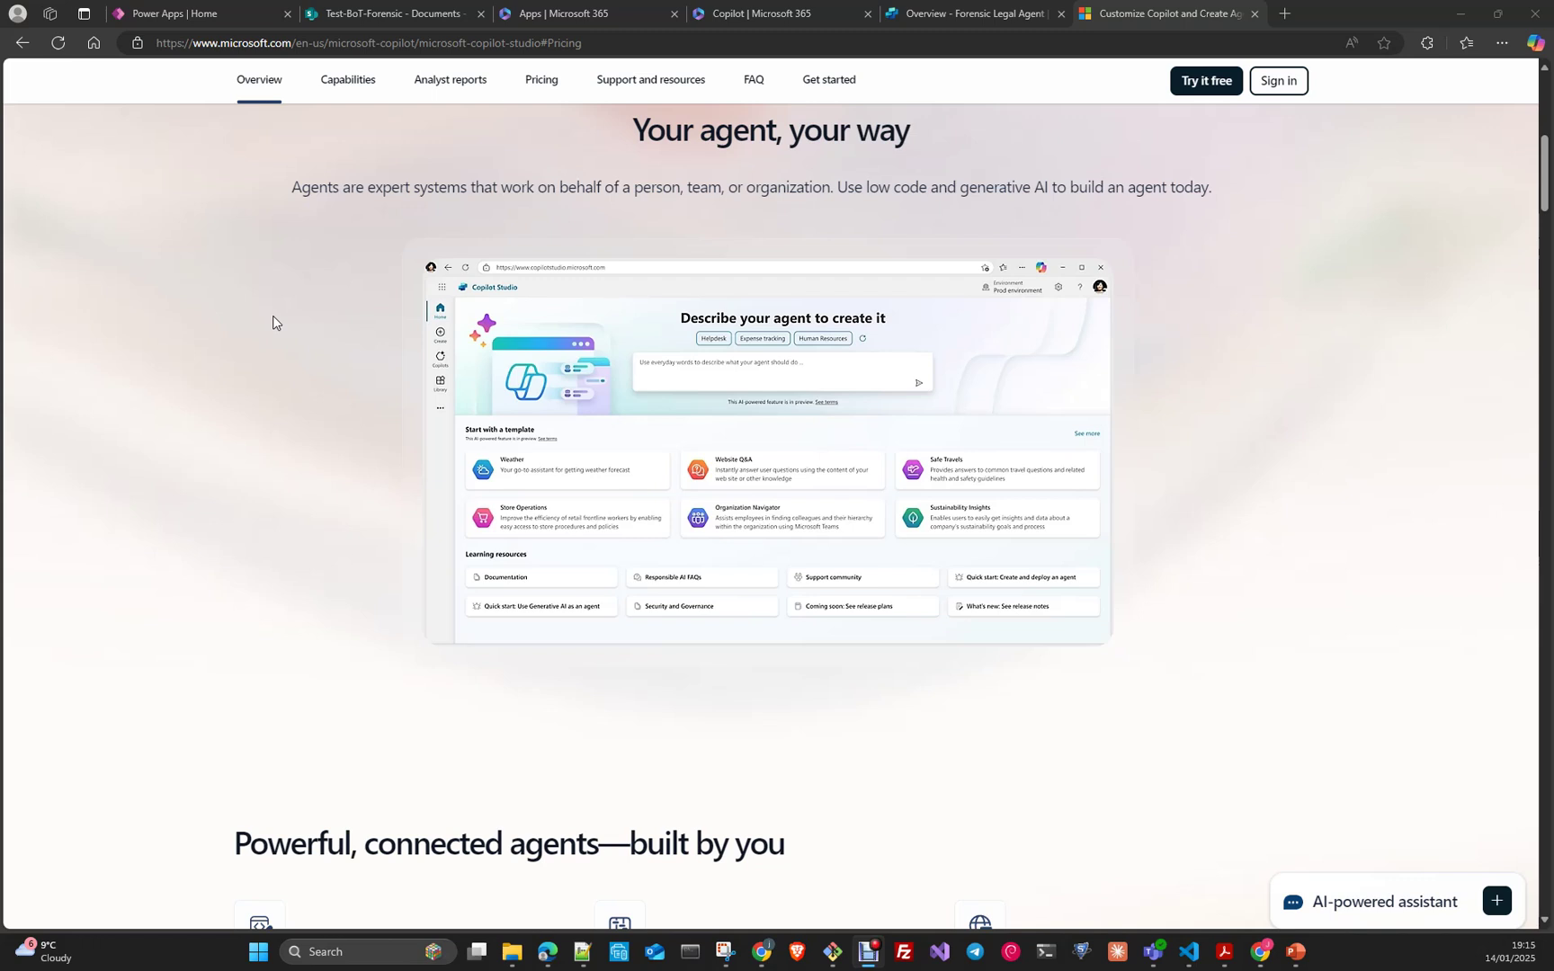
scroll(138, 713, "down", 3)
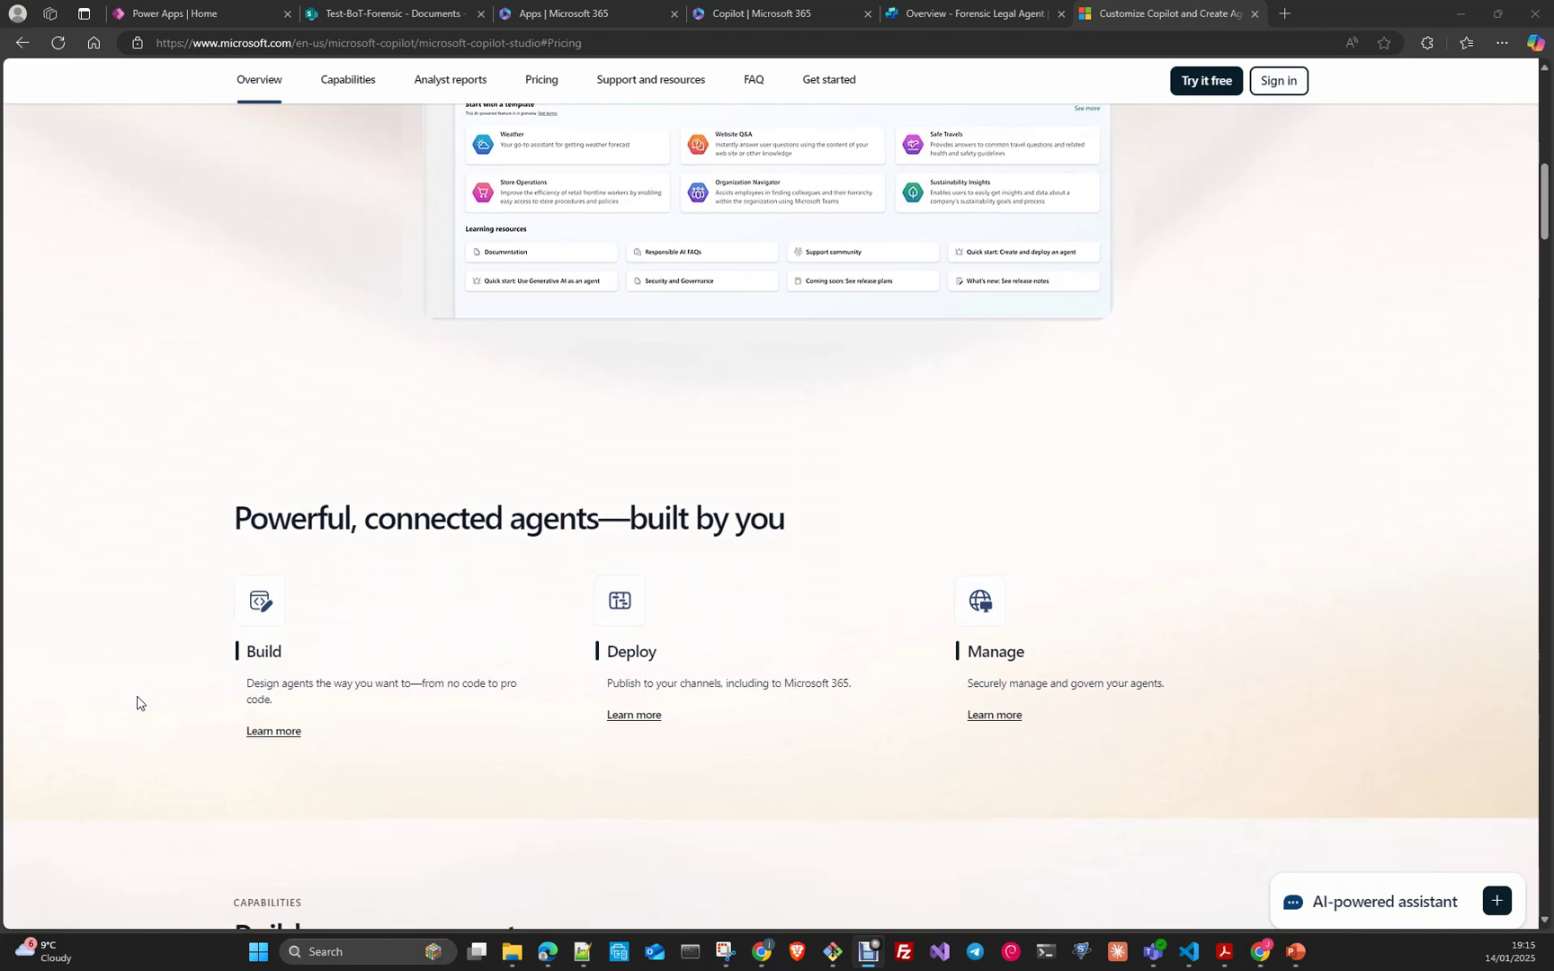
scroll(137, 702, "down", 1)
scroll(136, 702, "down", 2)
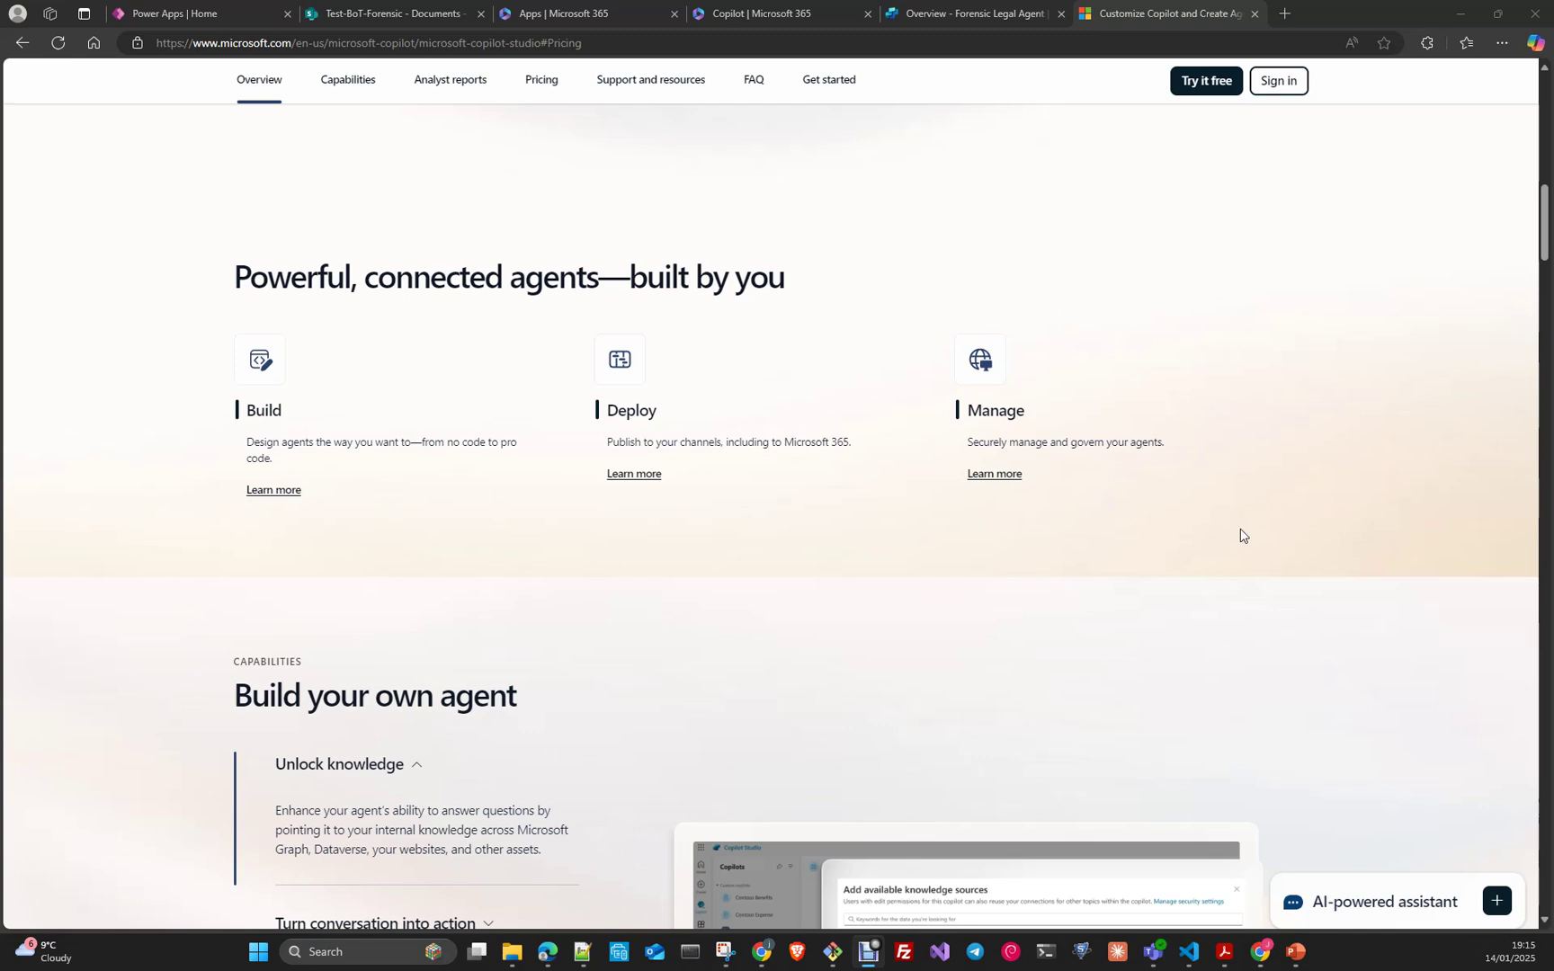
- Read the capabilities and analyst report sections of the Copilot Studio page through to the Copilot Studio pricing plans
scroll(733, 481, "down", 5)
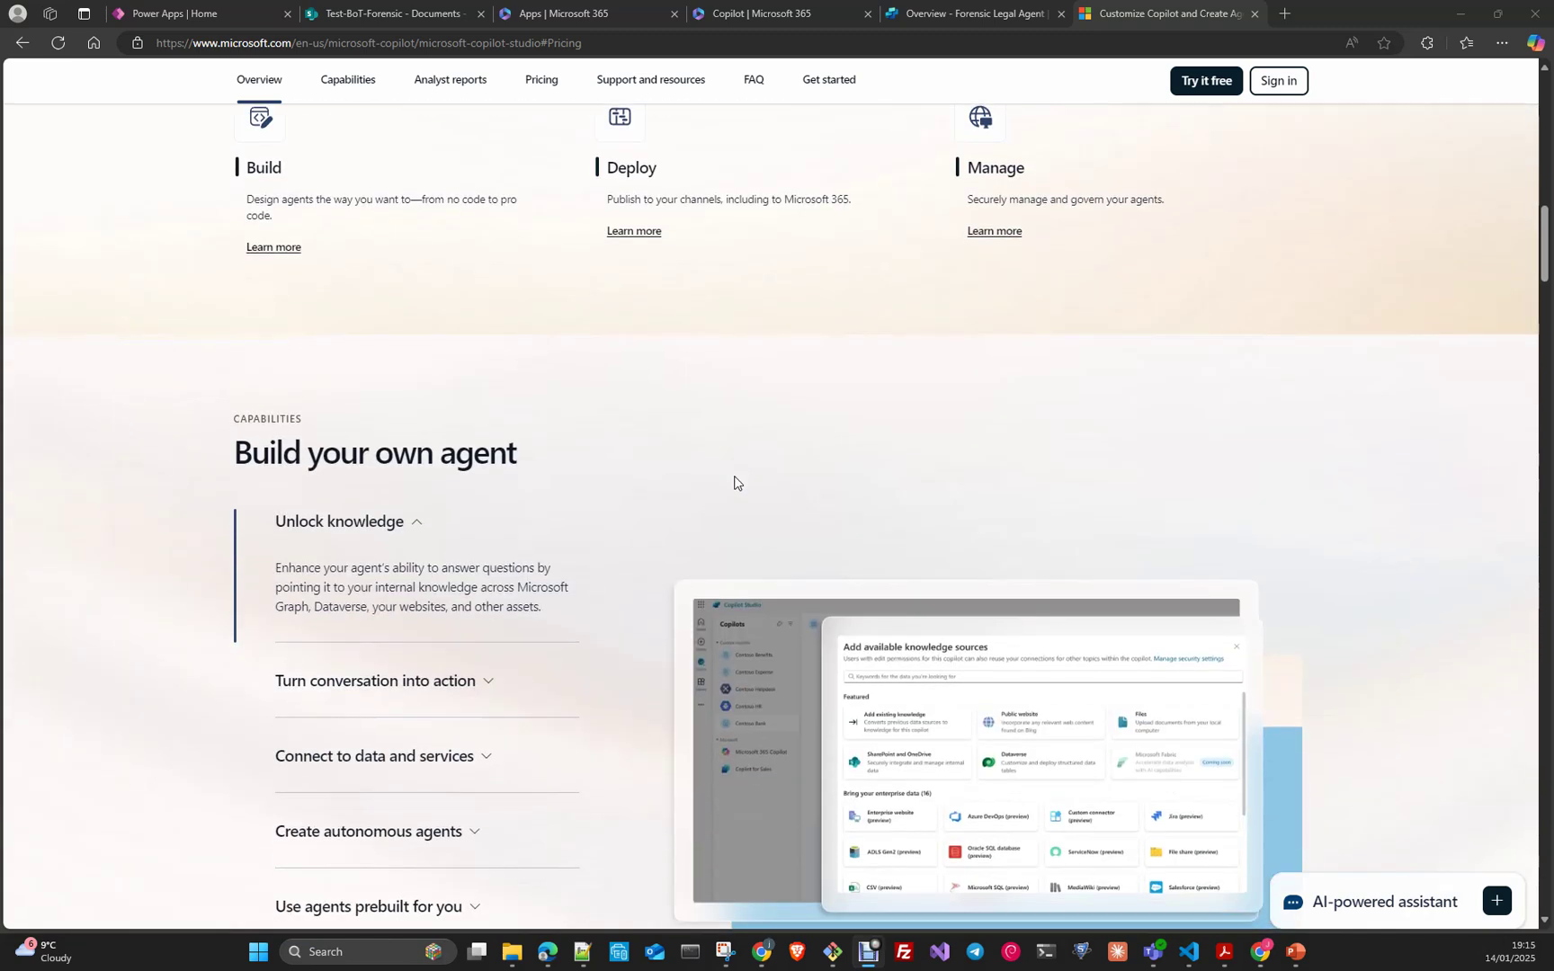
scroll(699, 483, "down", 4)
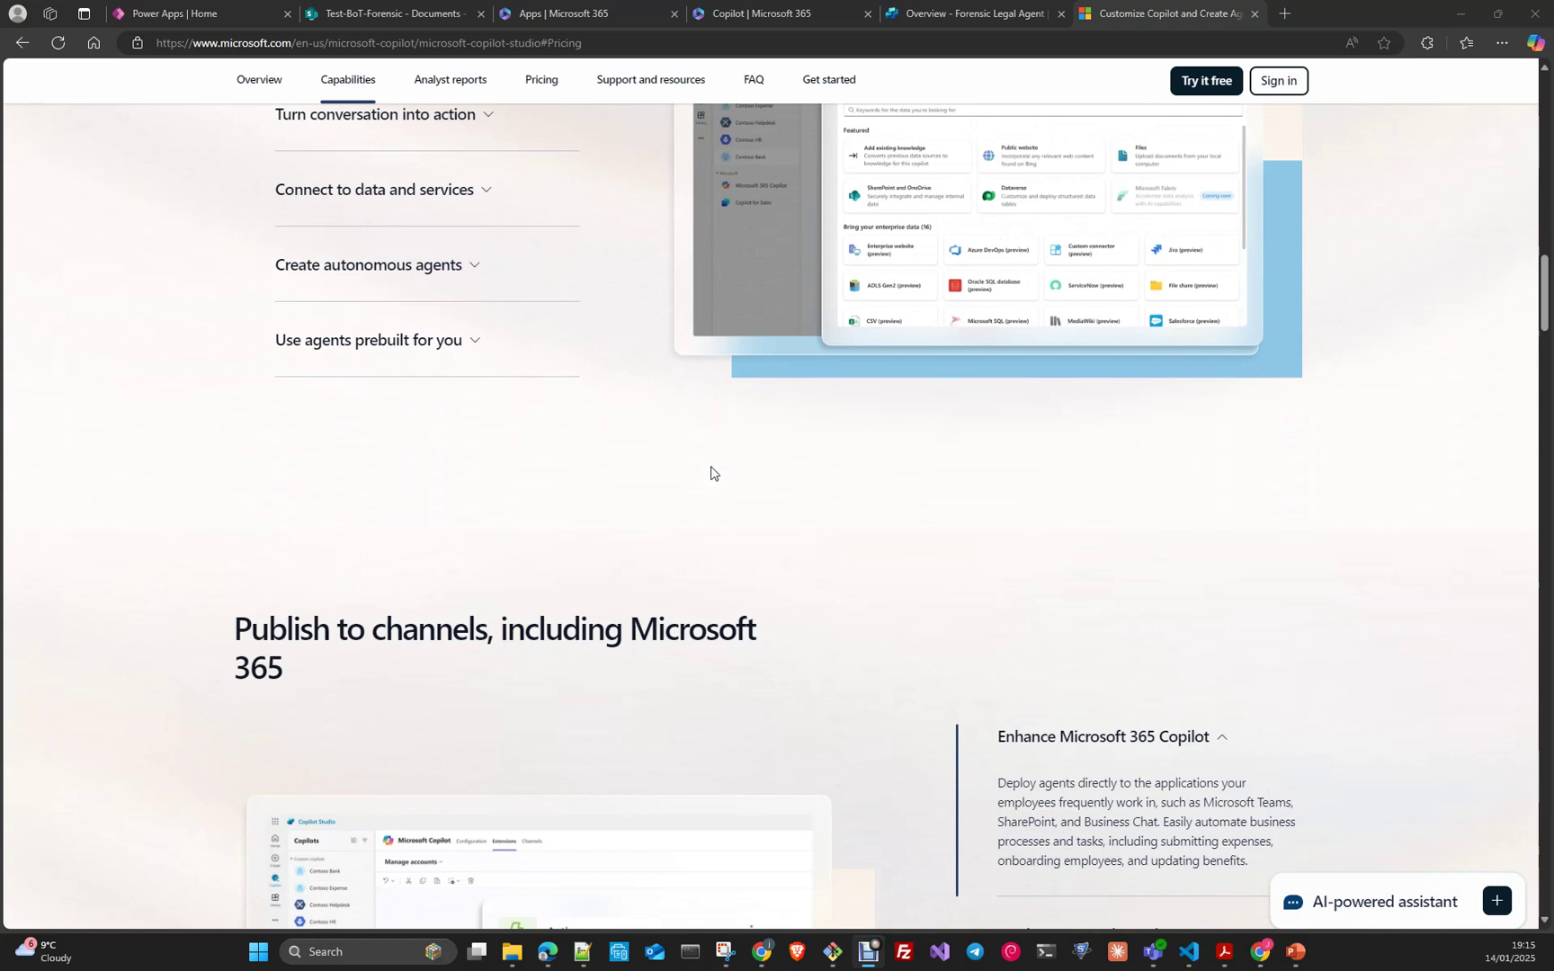
scroll(712, 476, "down", 1)
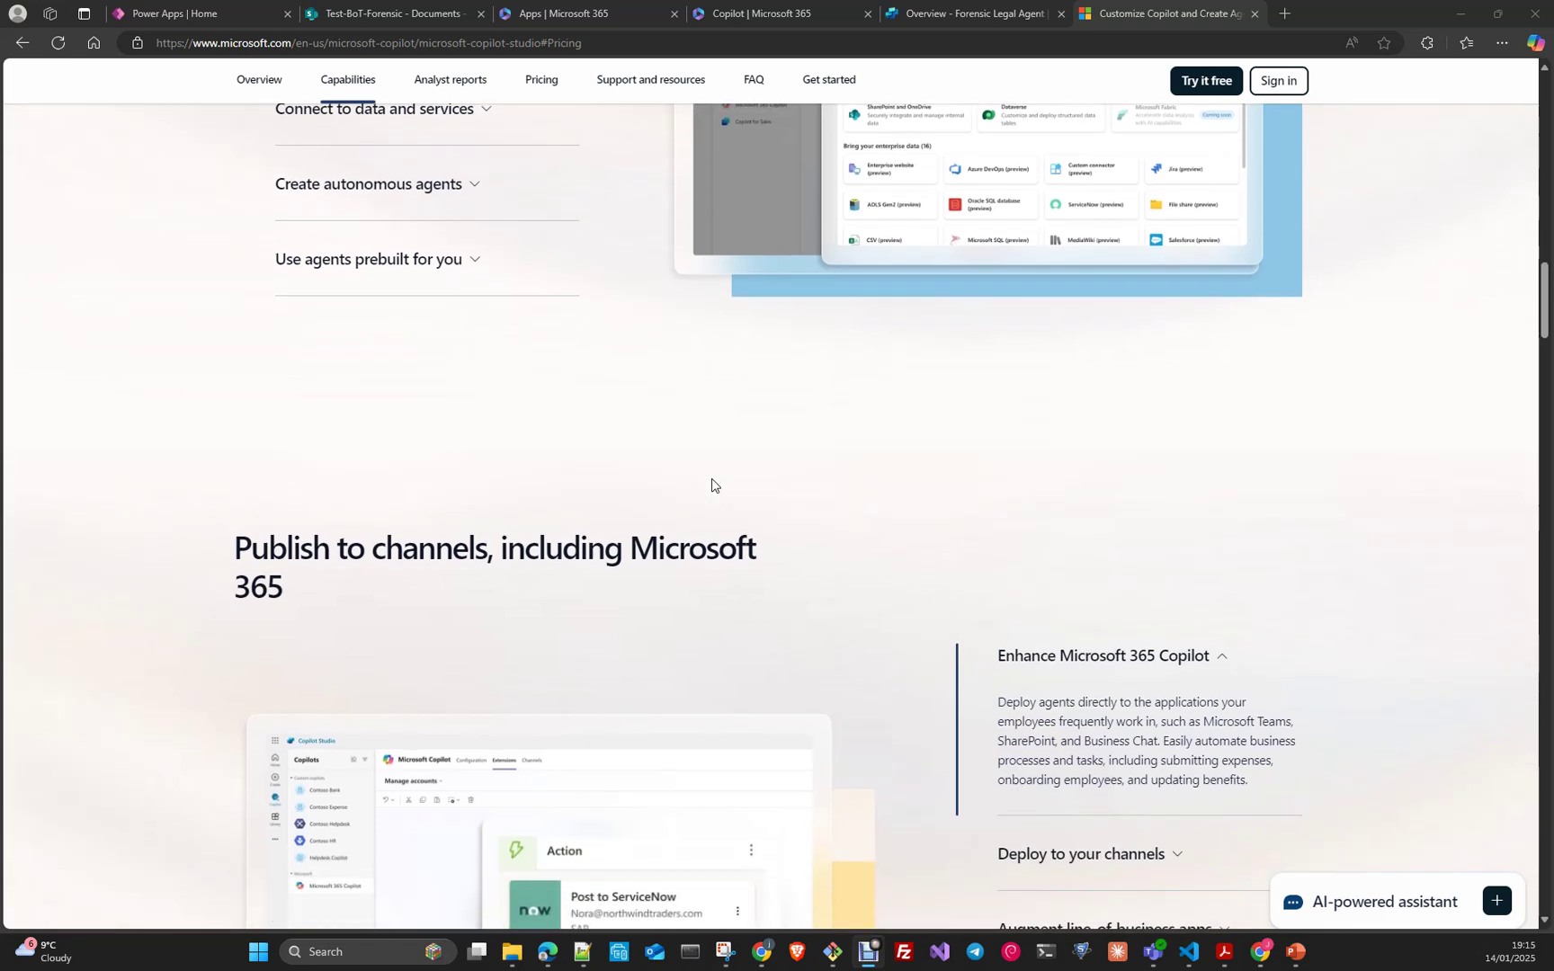
scroll(711, 485, "down", 5)
scroll(714, 476, "down", 12)
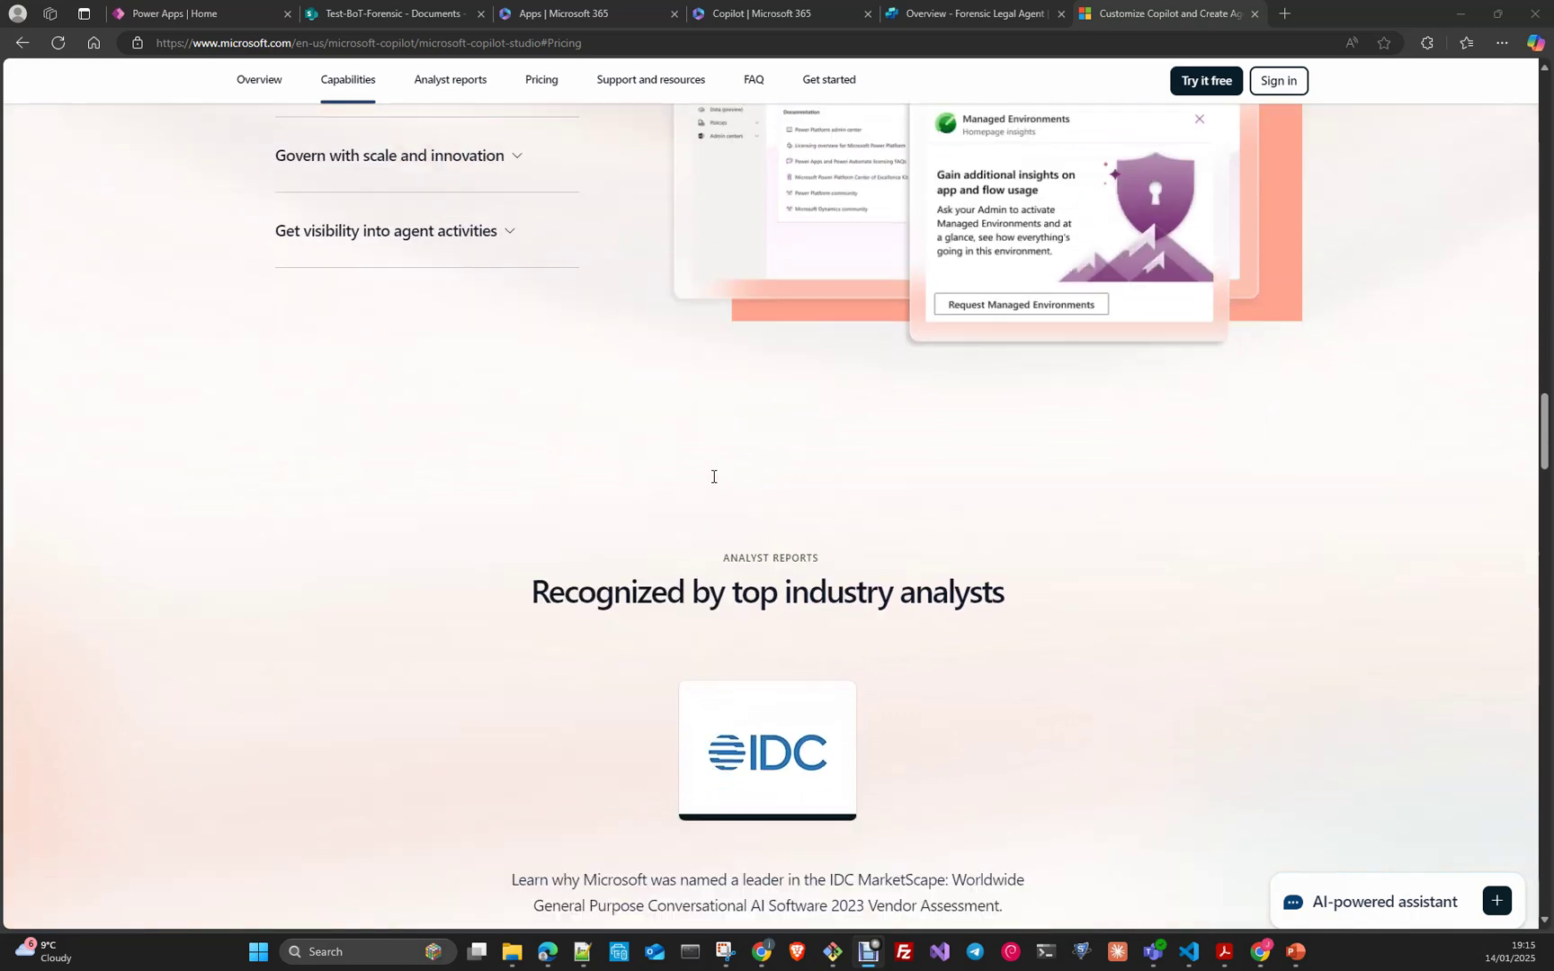
scroll(713, 476, "down", 8)
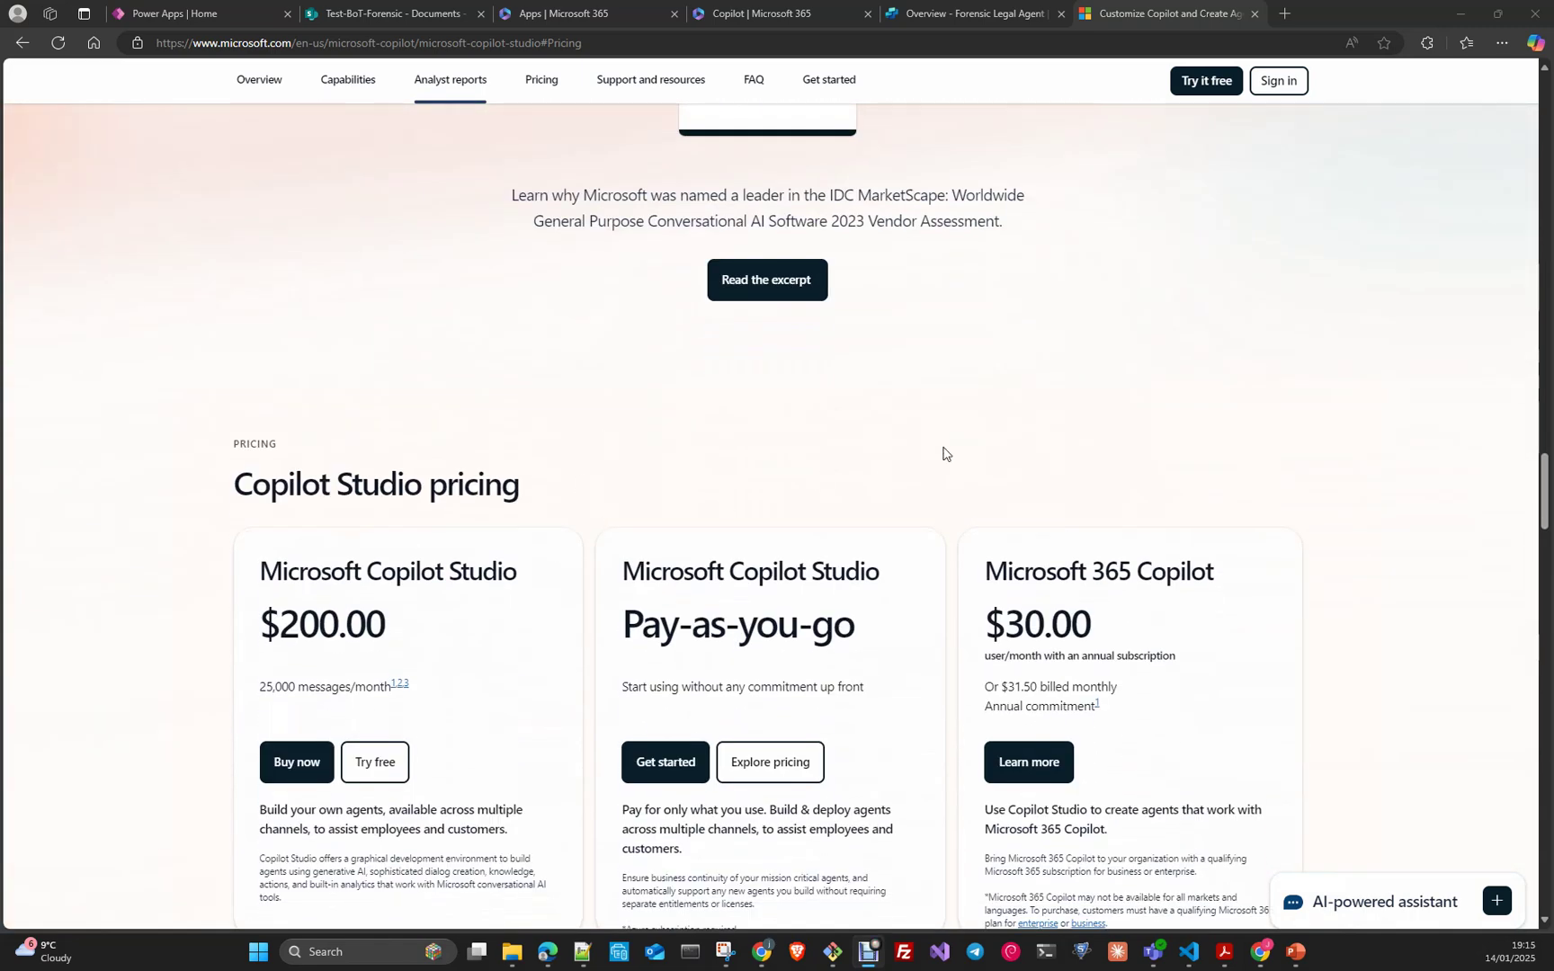
scroll(1043, 441, "down", 2)
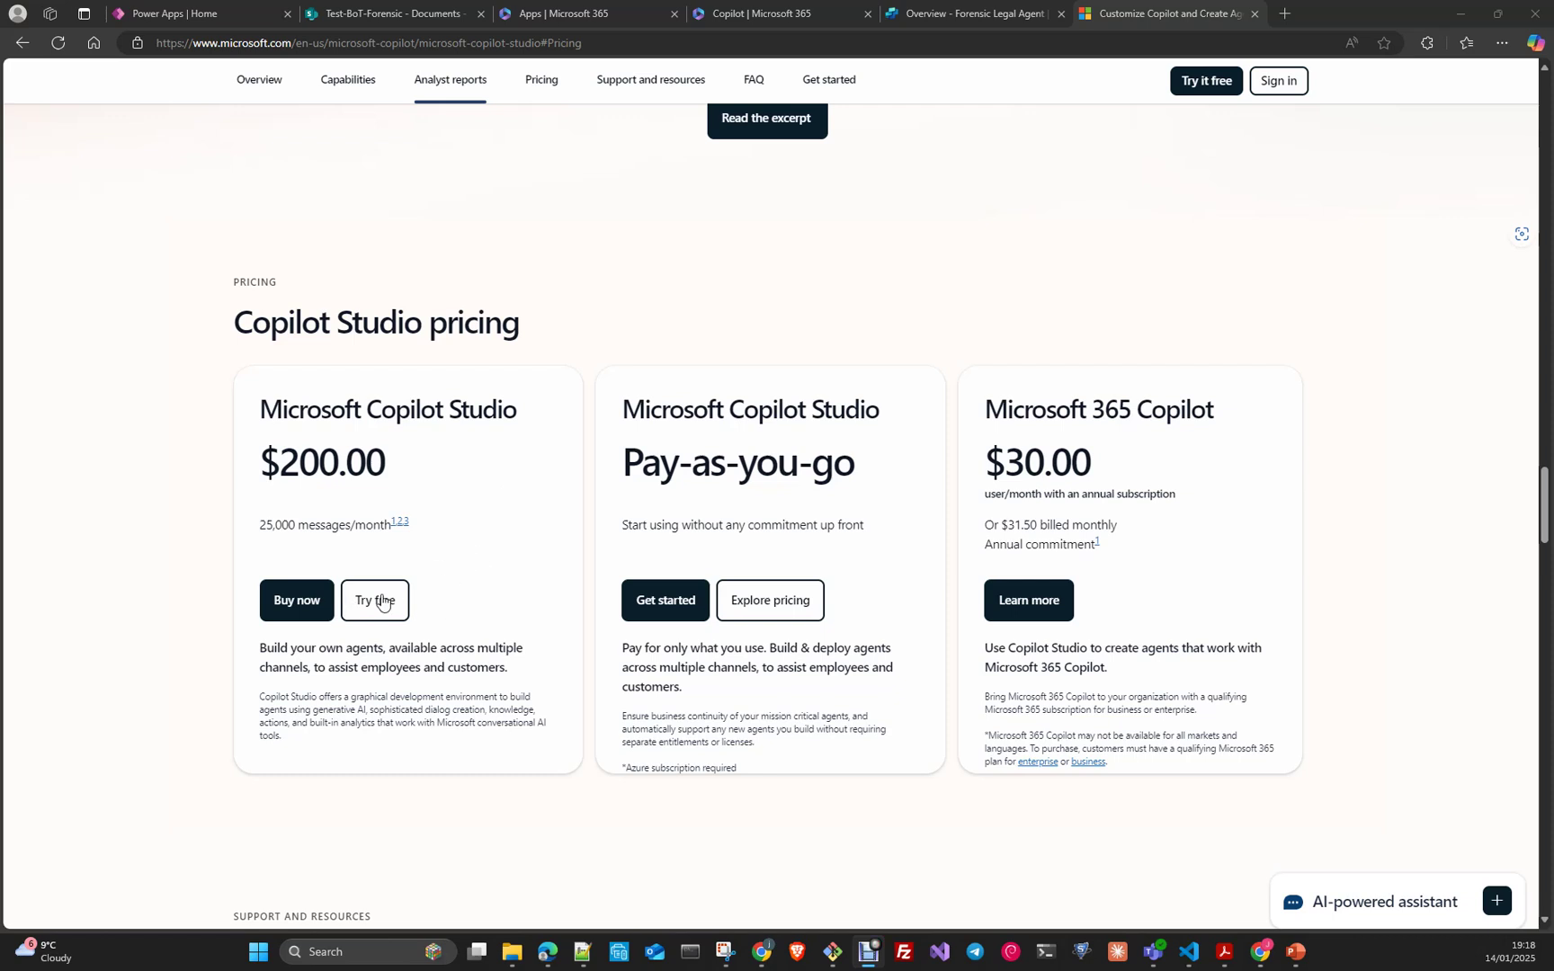
left_click(939, 19)
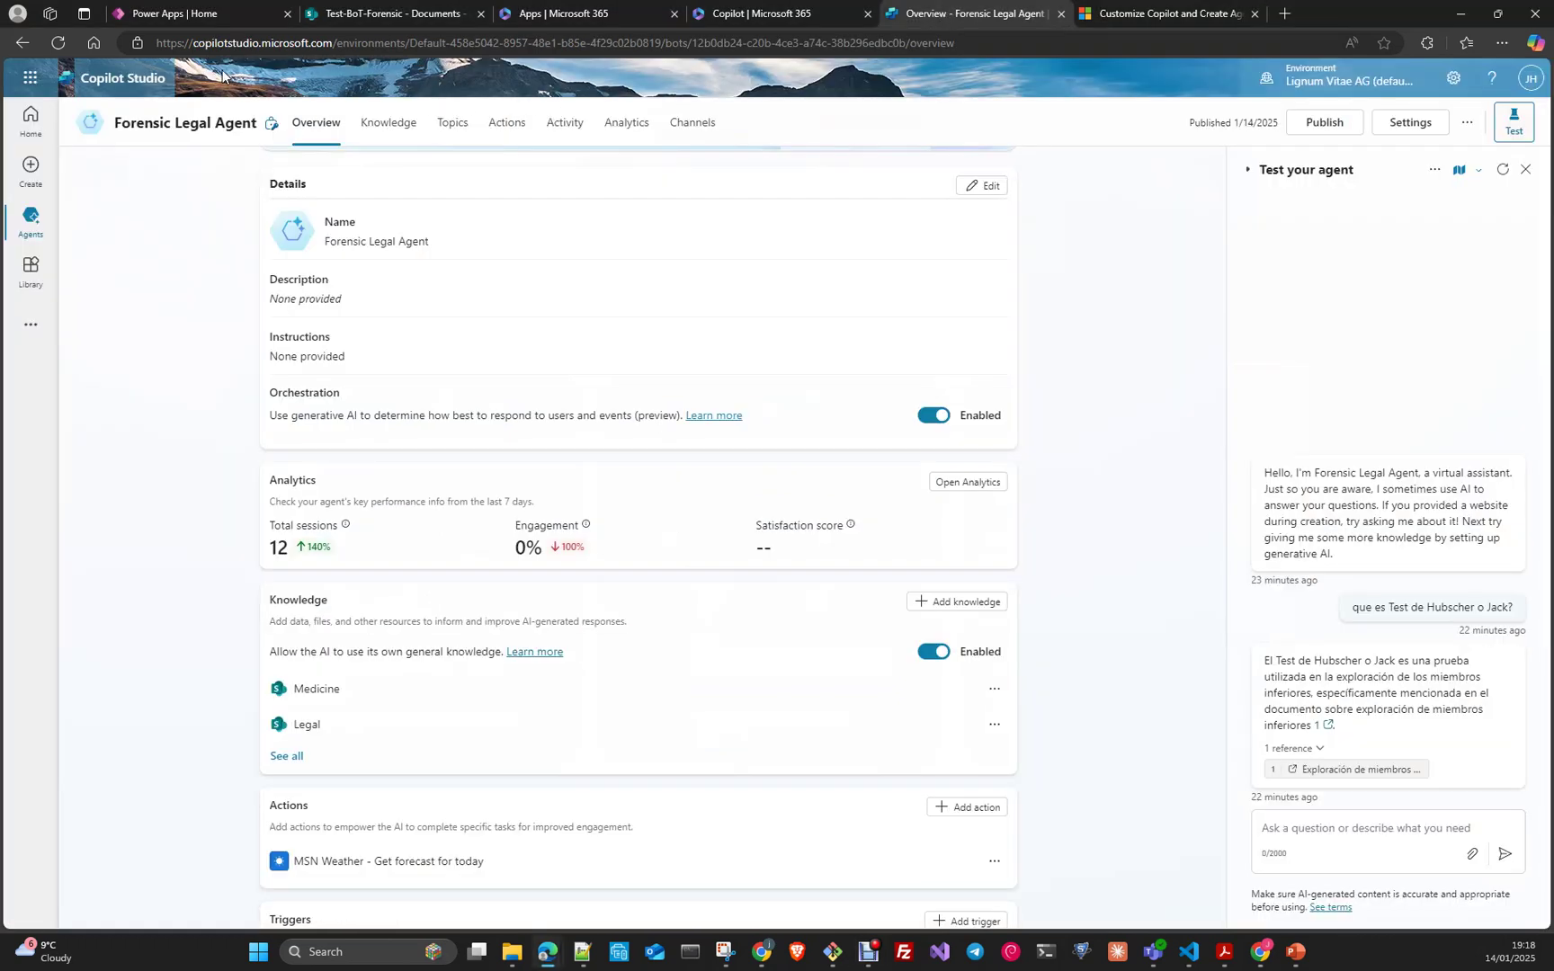
double_click(196, 43)
left_click_drag(196, 53, 151, 216)
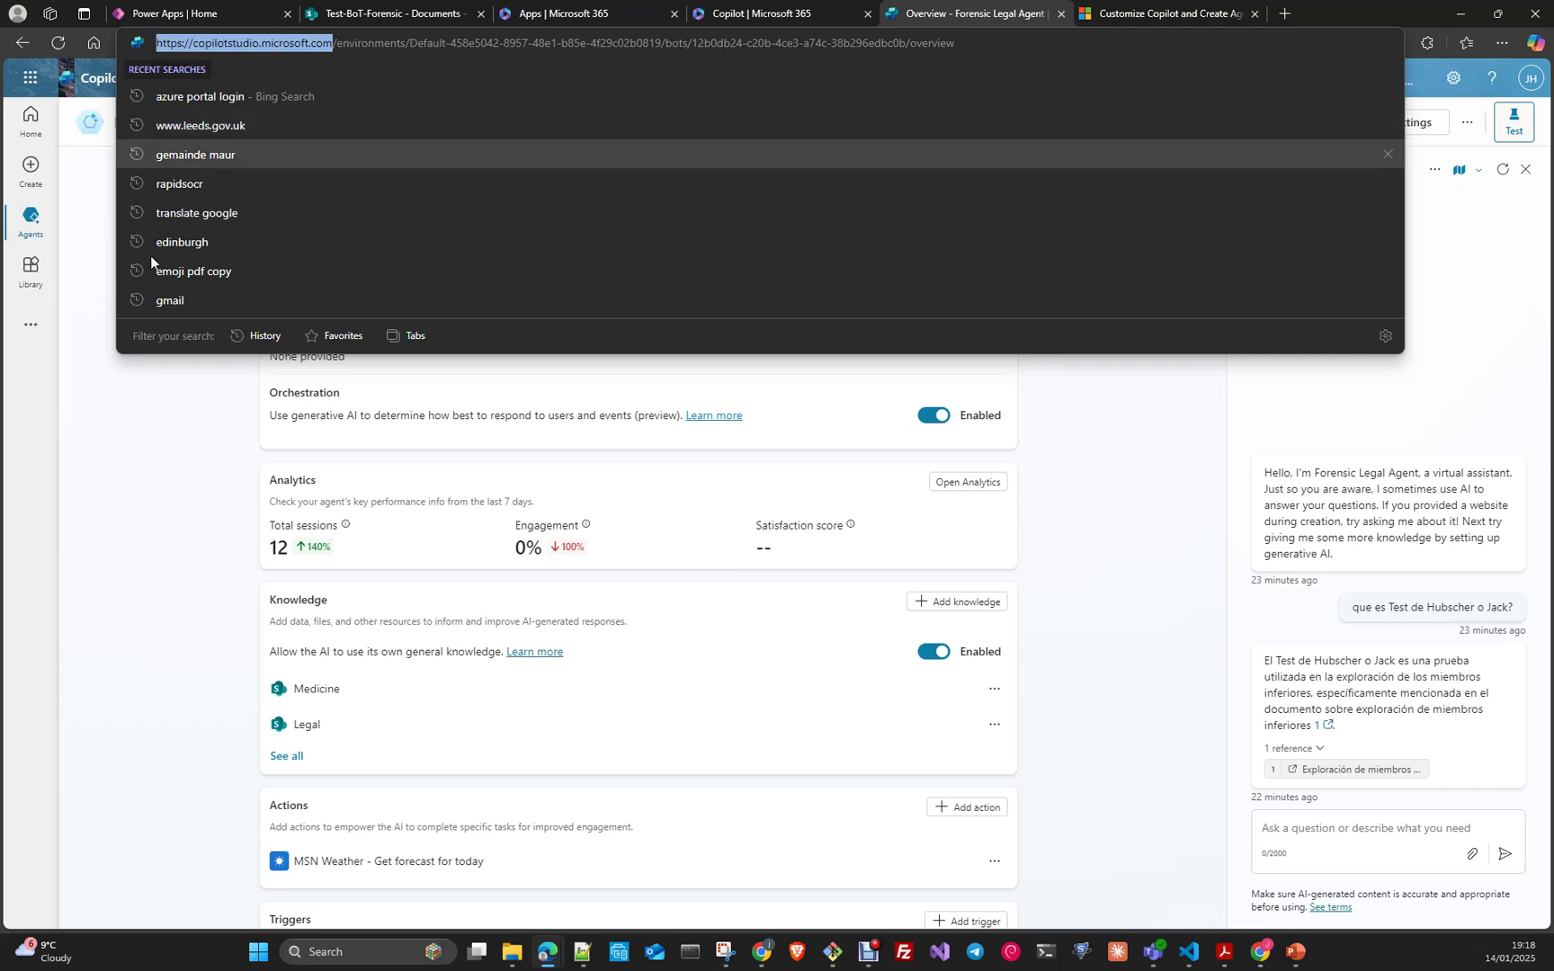
left_click(114, 403)
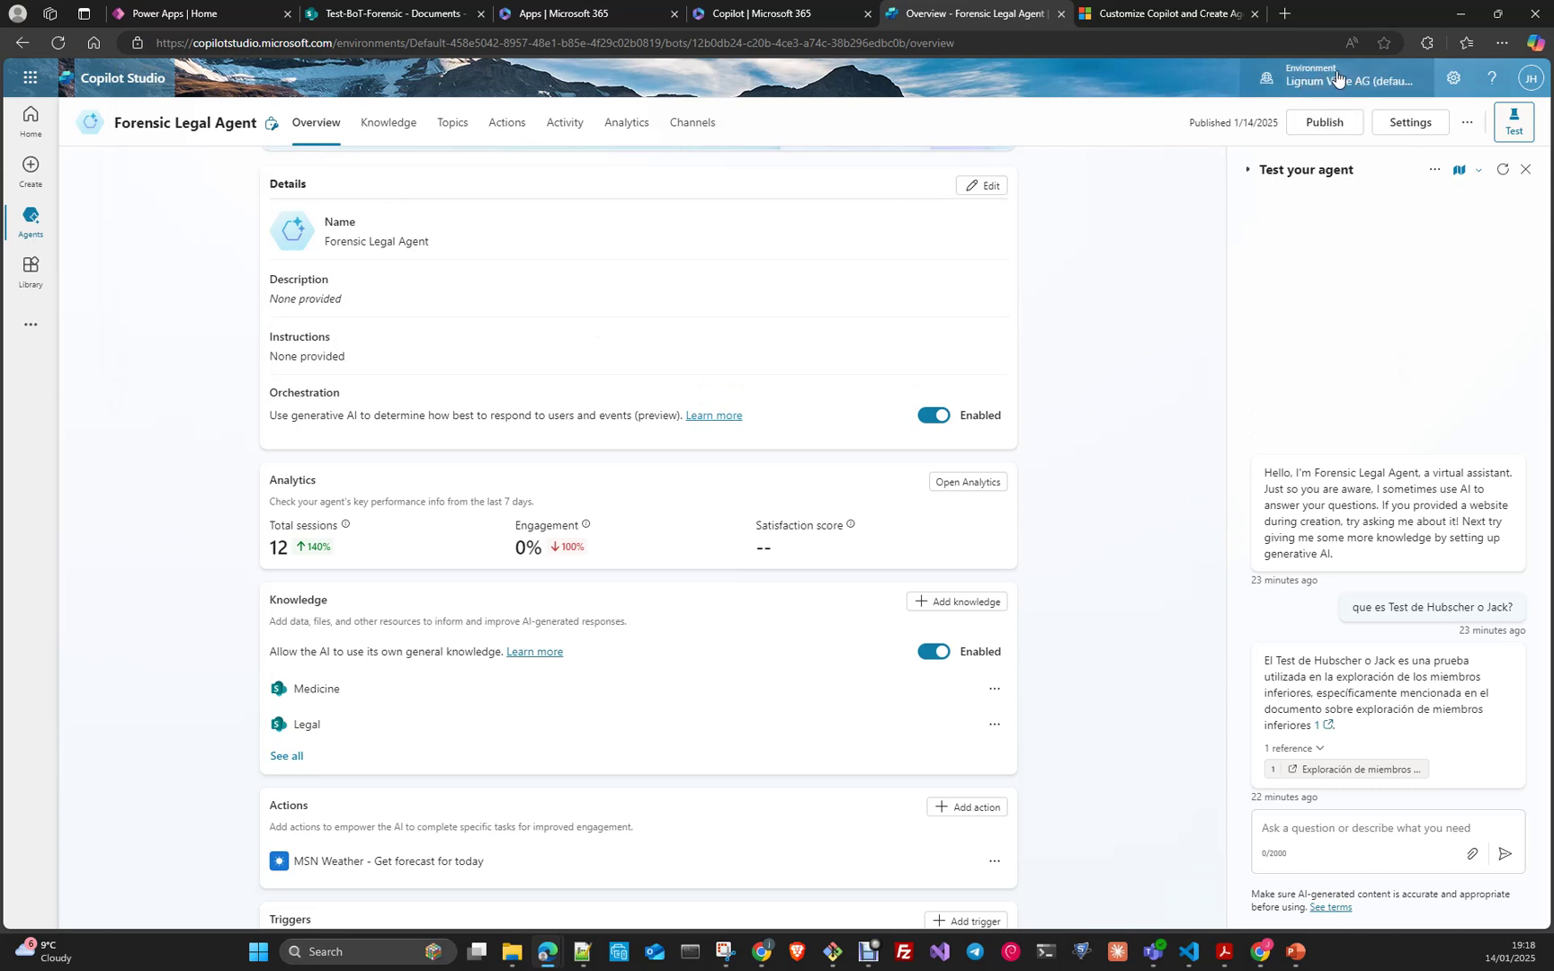
left_click(168, 18)
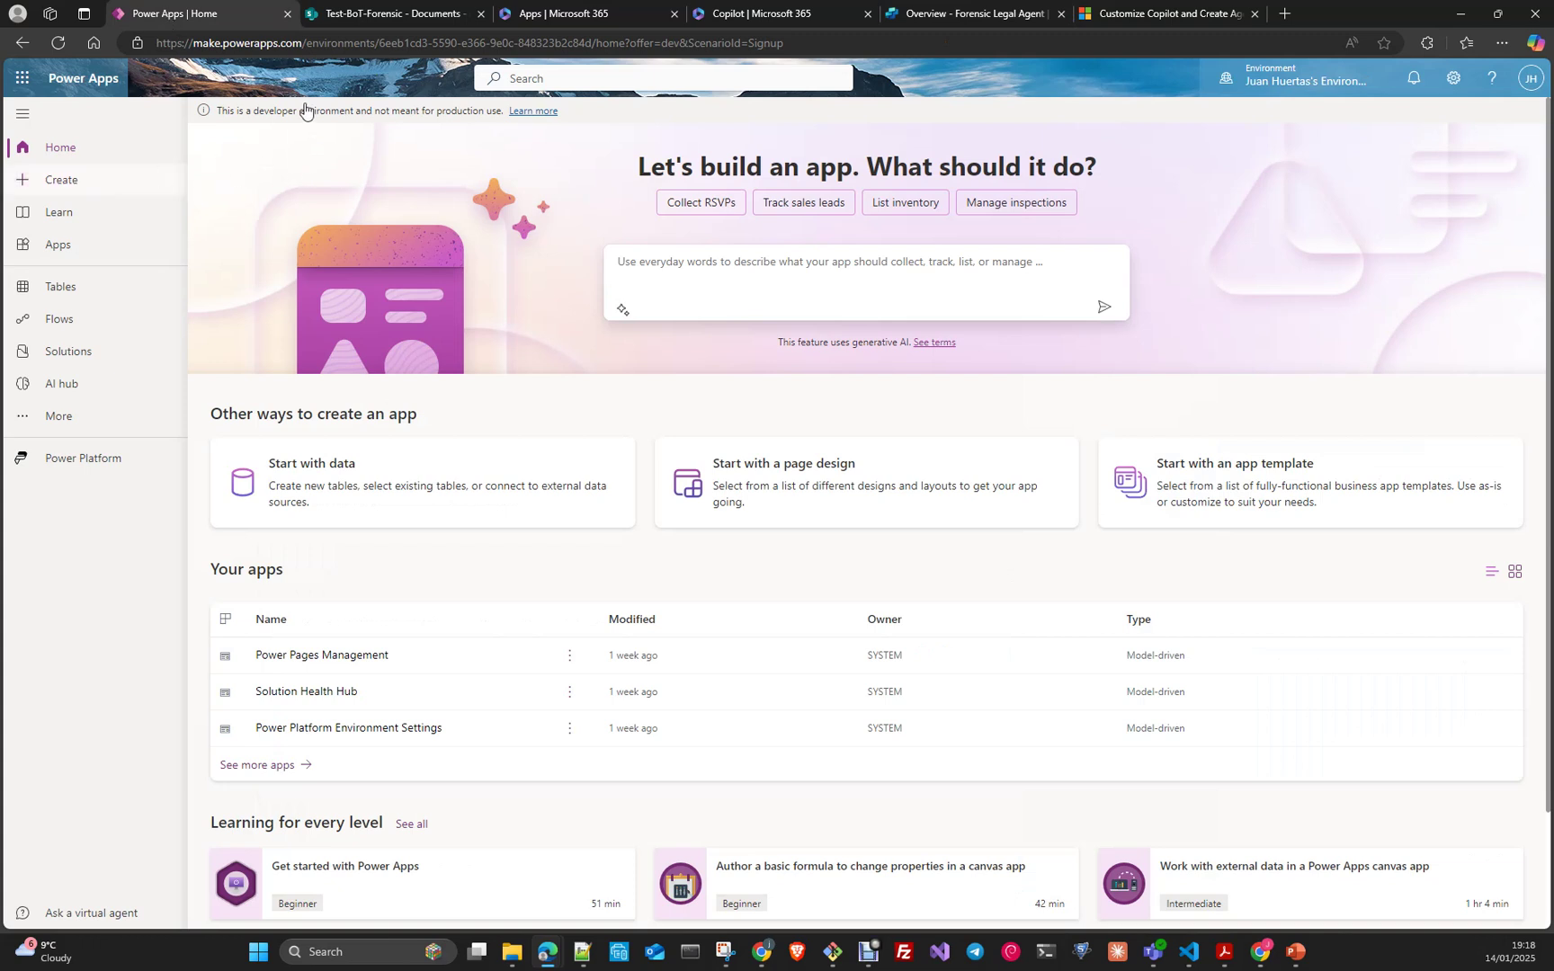
left_click(567, 13)
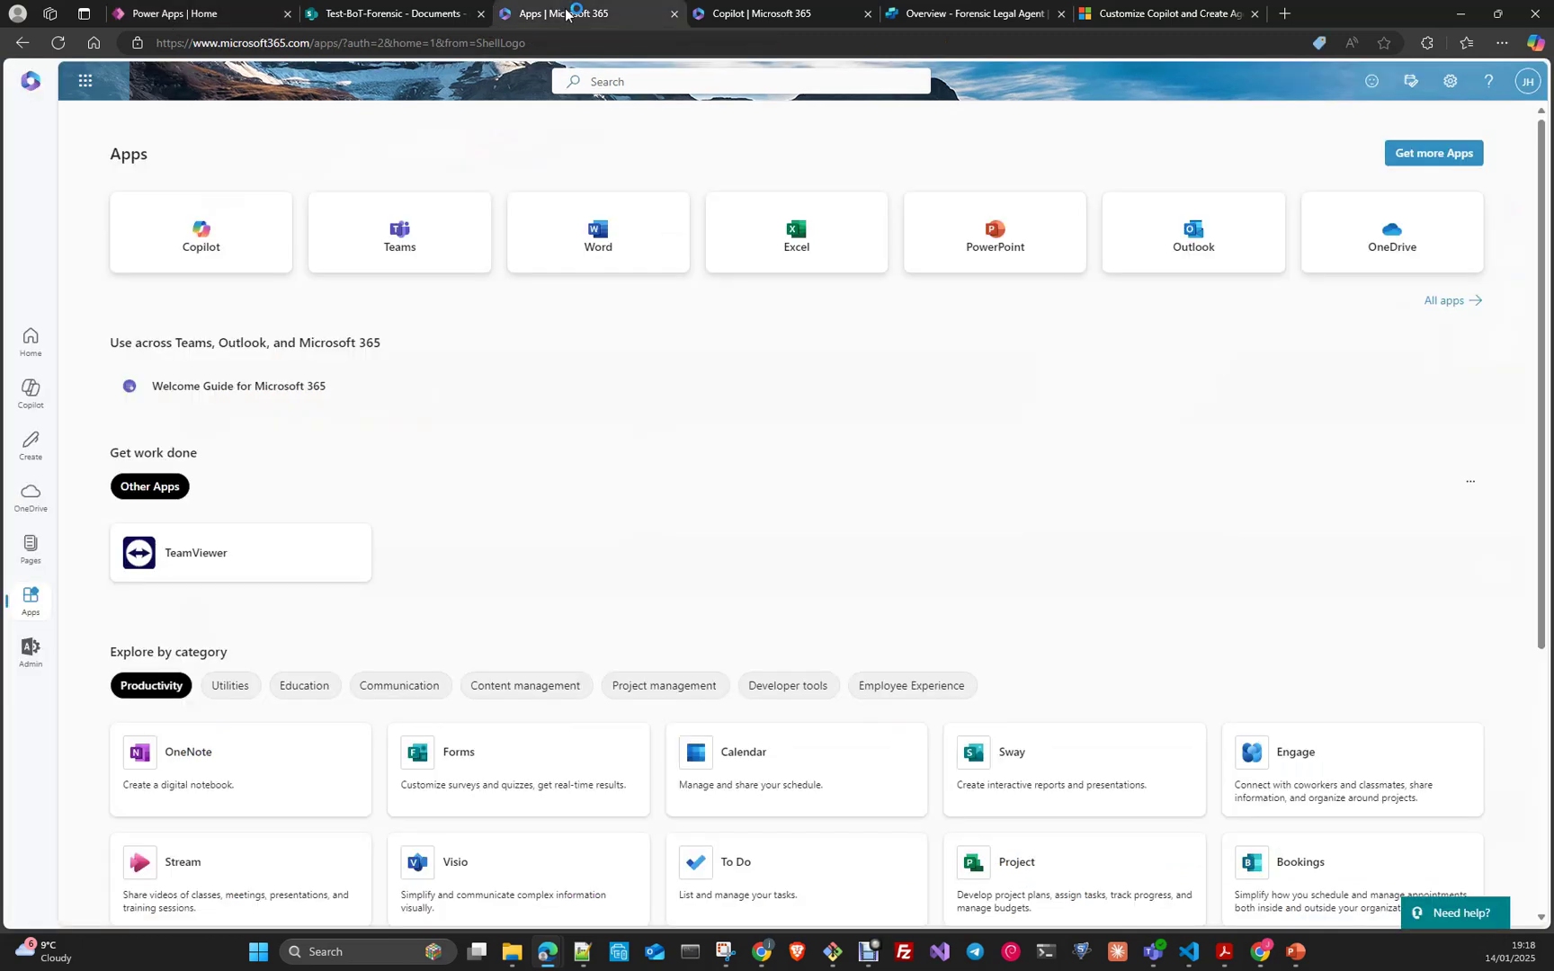
left_click(184, 19)
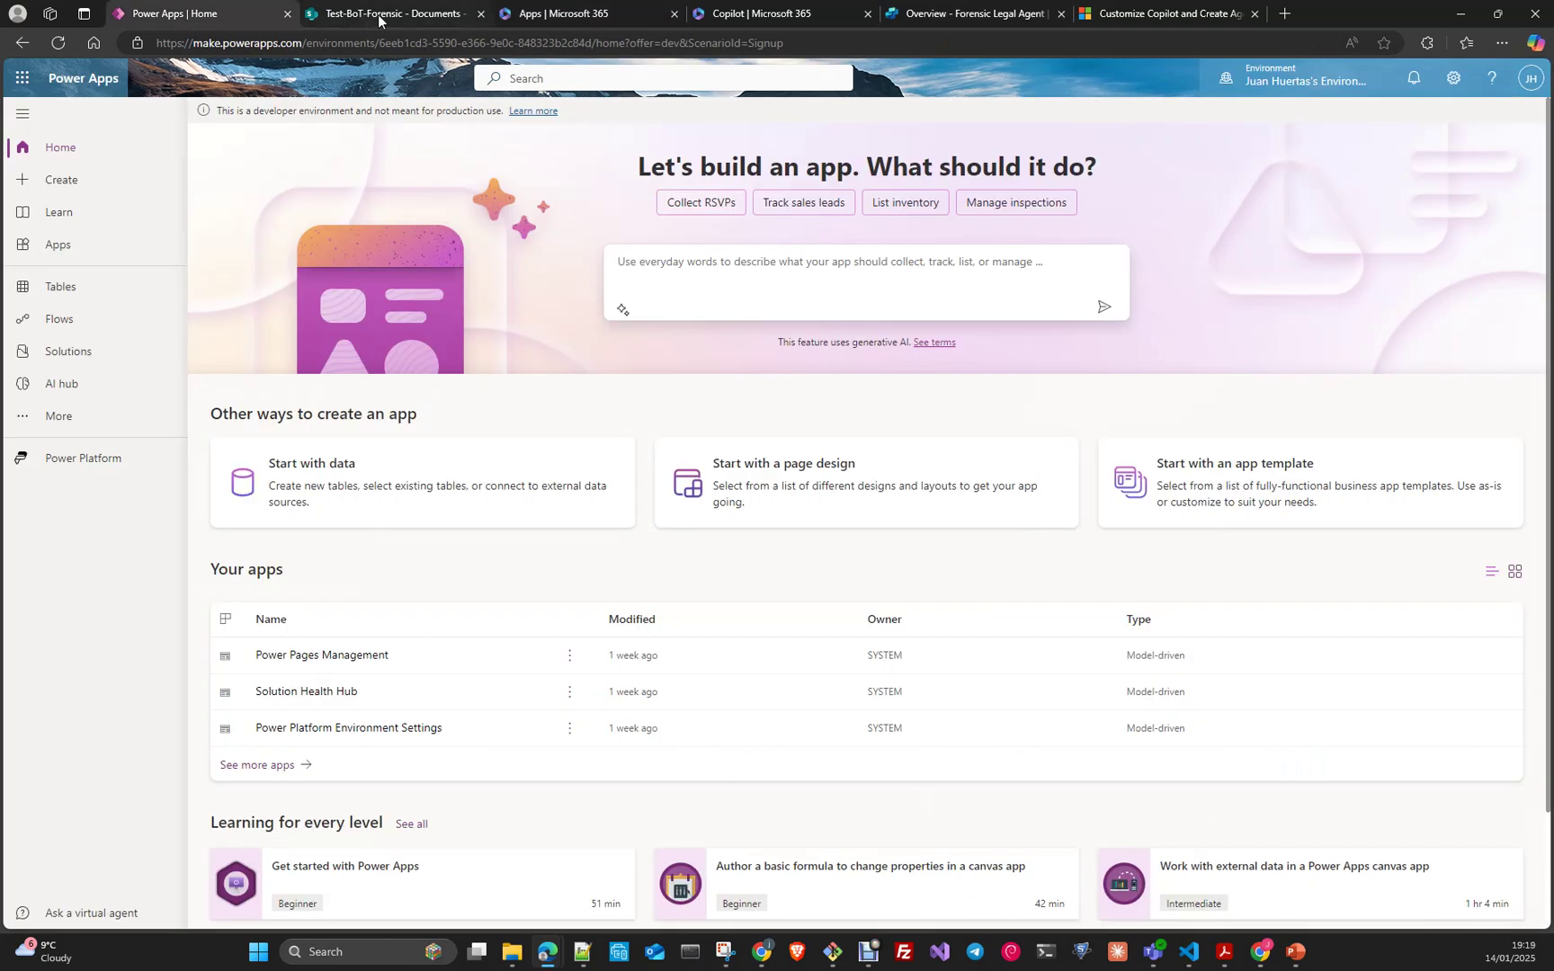
left_click(322, 18)
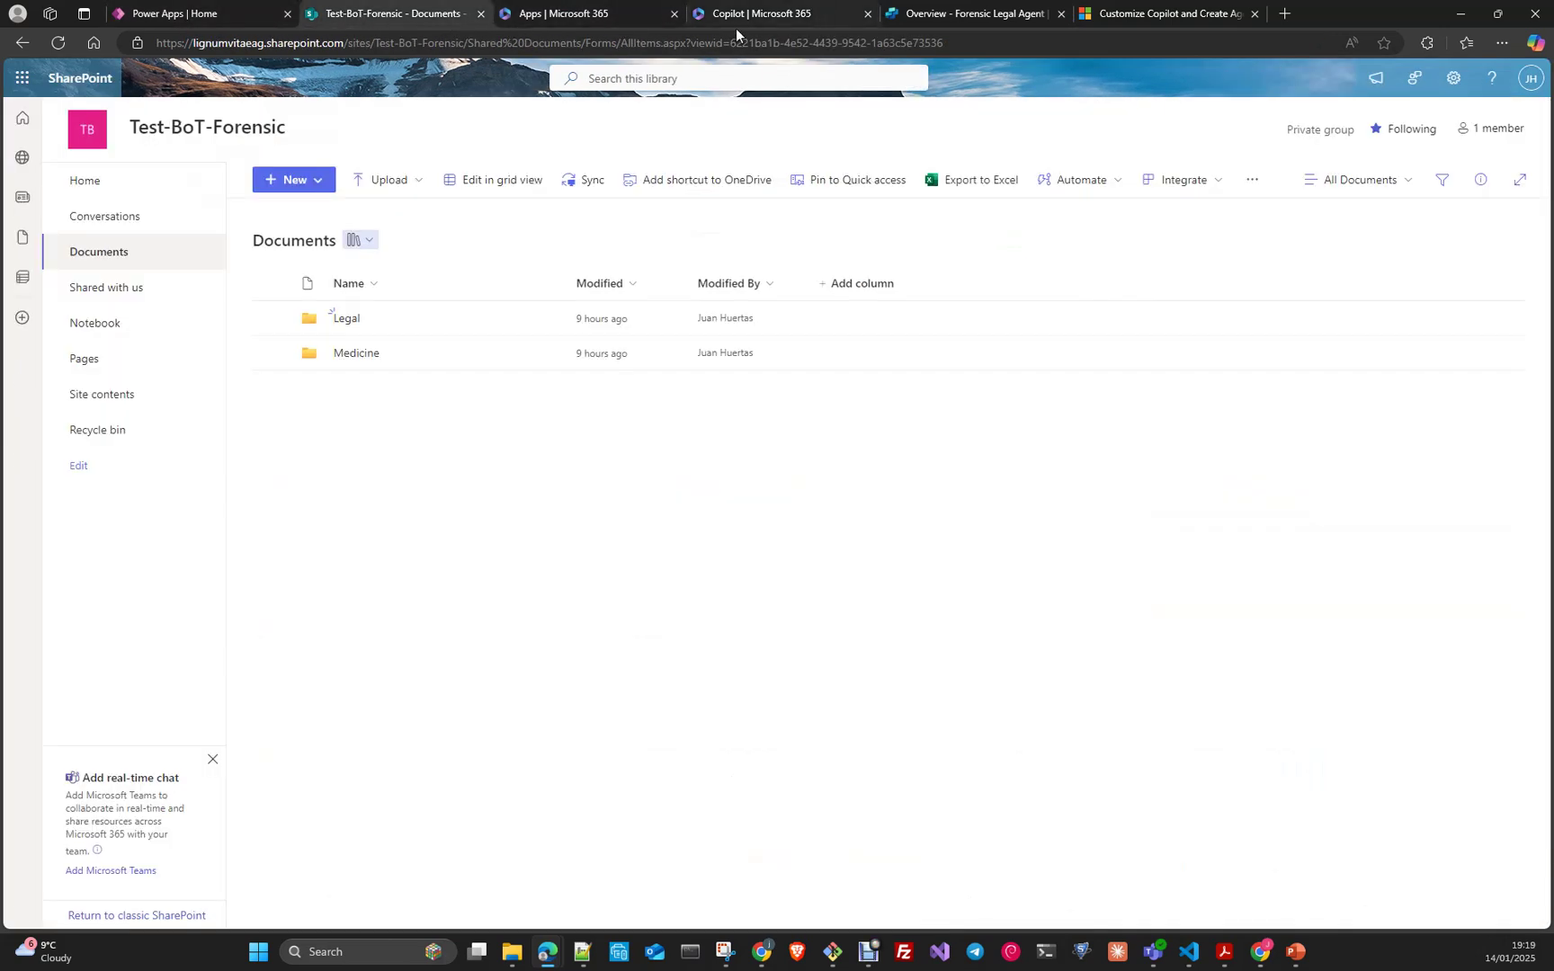
left_click(790, 16)
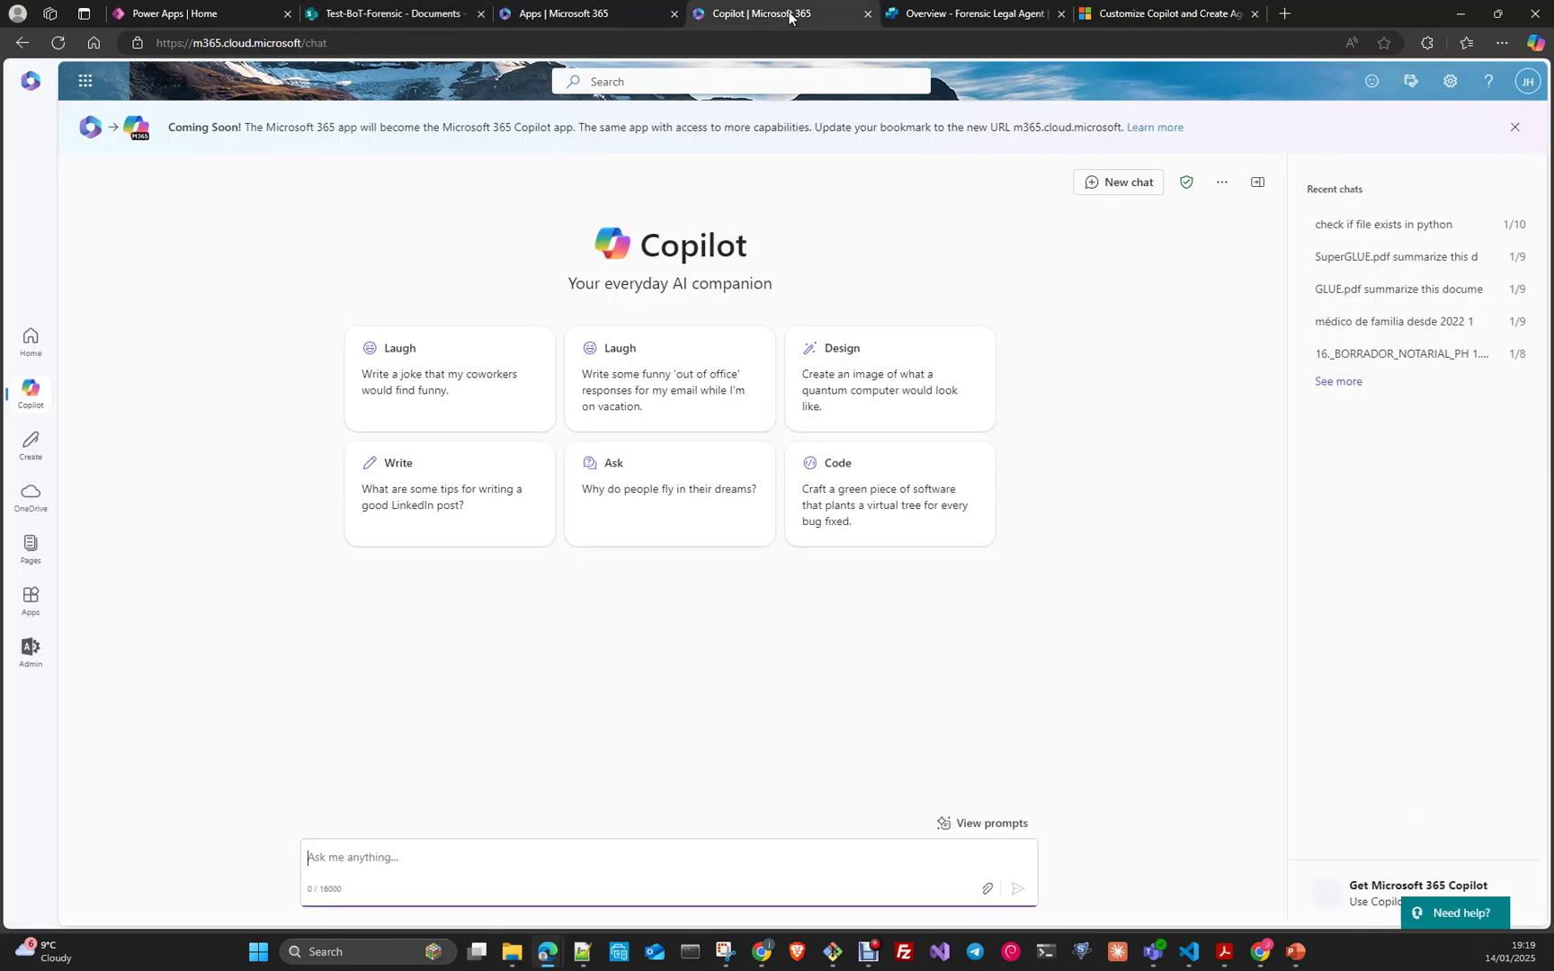
- Switch to Power Apps and open the Power Platform admin center from its Power Platform services
left_click(153, 16)
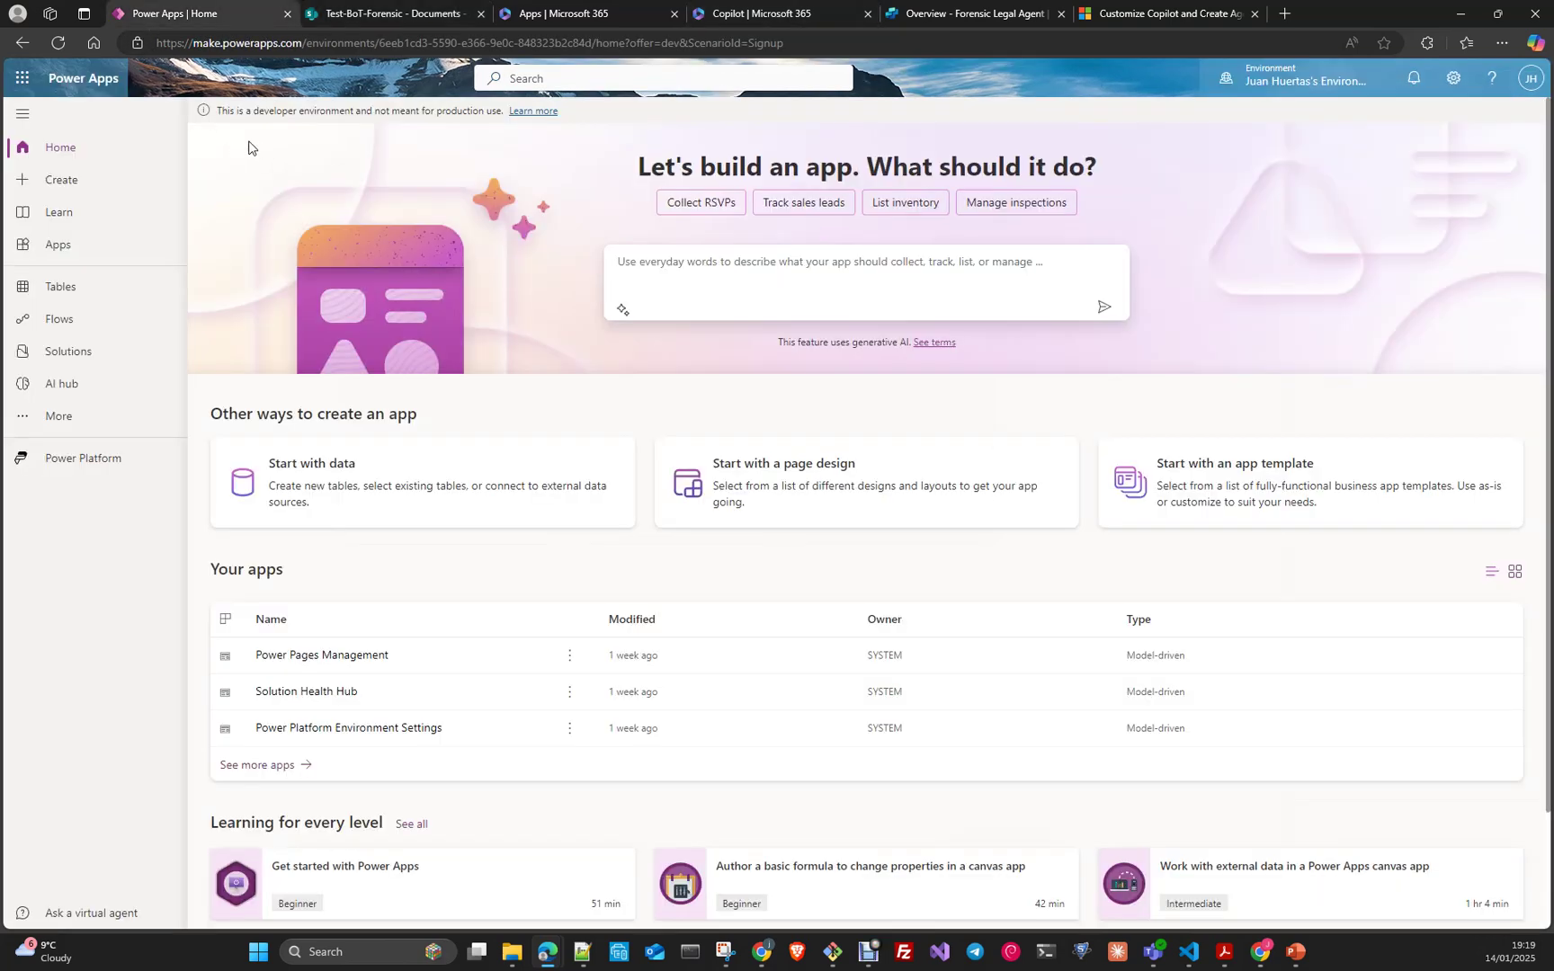
left_click(93, 461)
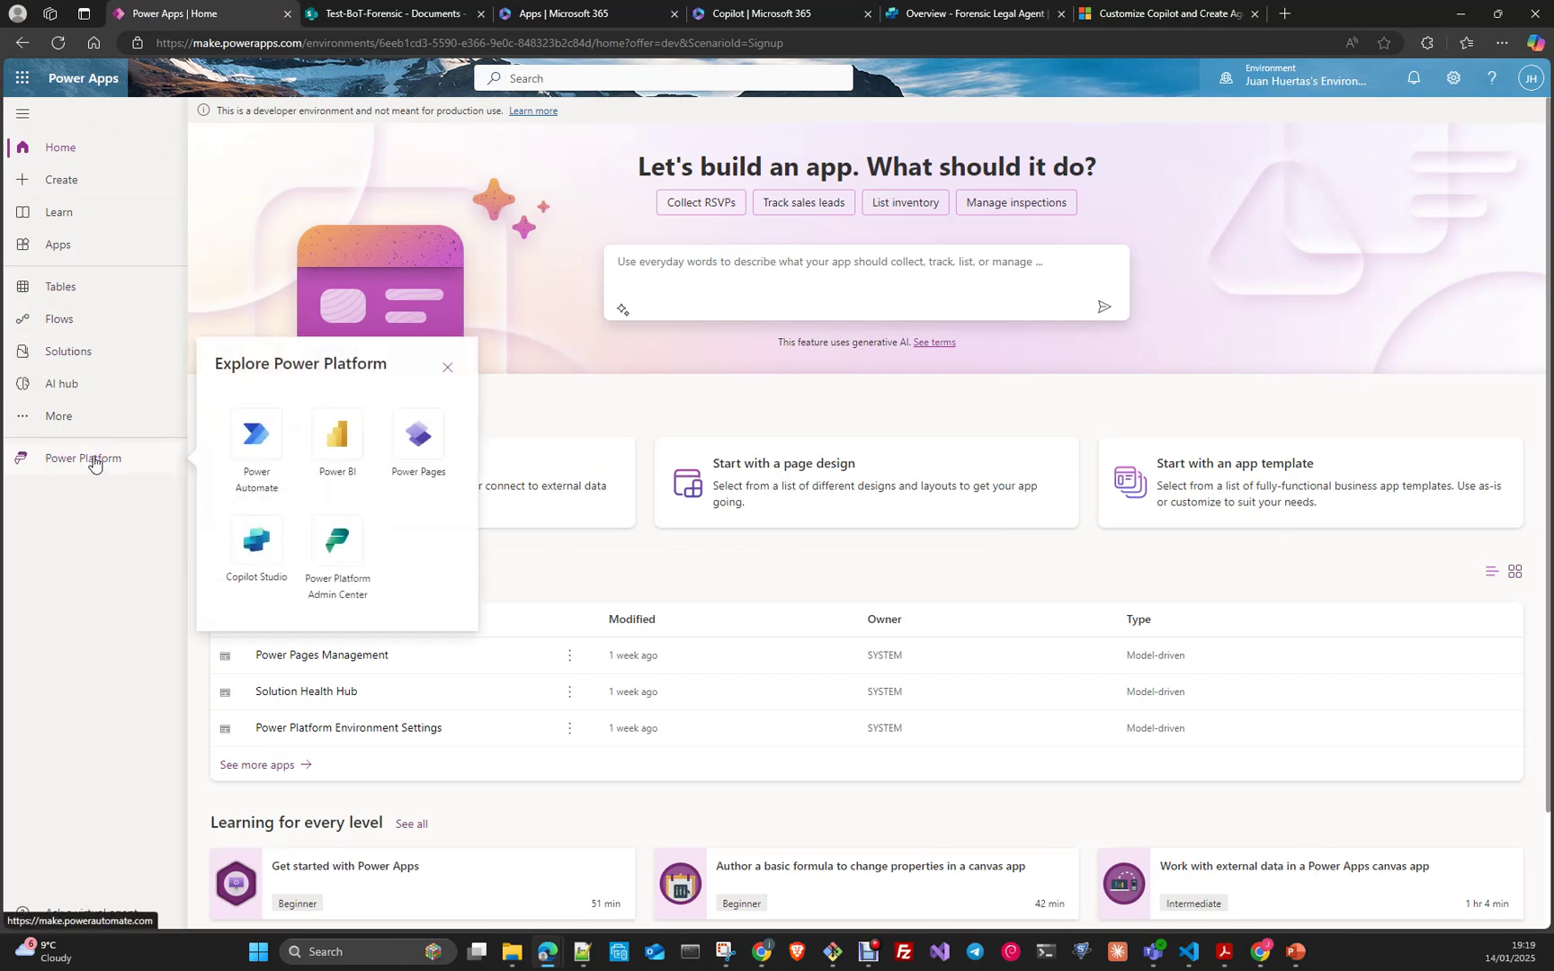
left_click(337, 540)
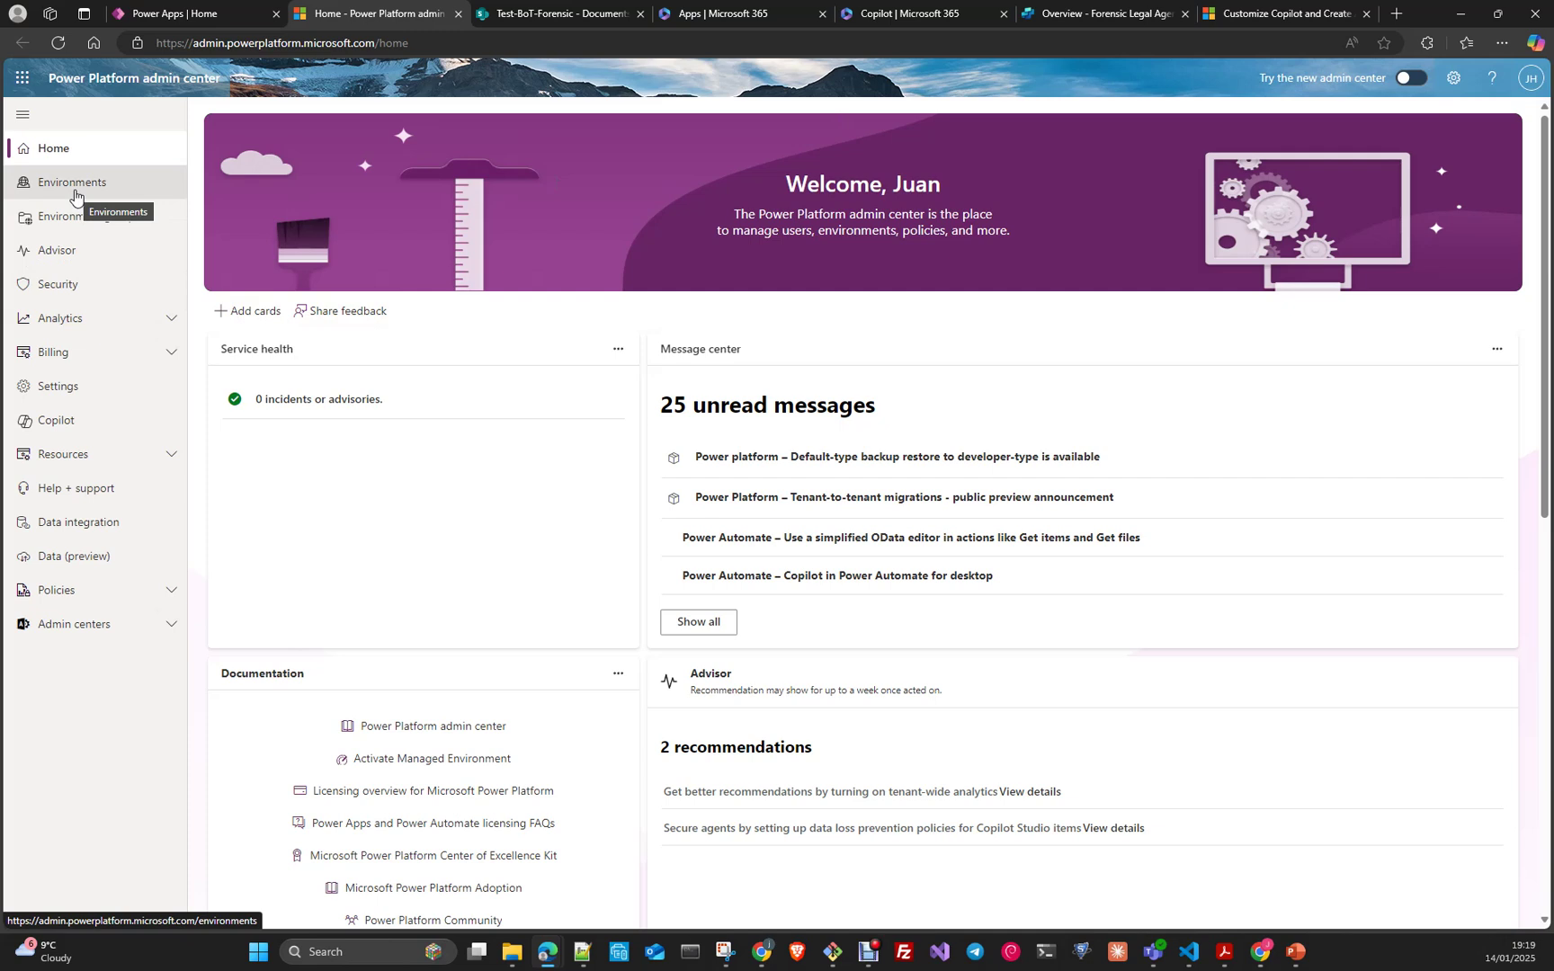
- Switch to the Test-BoT-Forensic document library in SharePoint and examine the files in the Legal and Medicine folders
left_click(1069, 13)
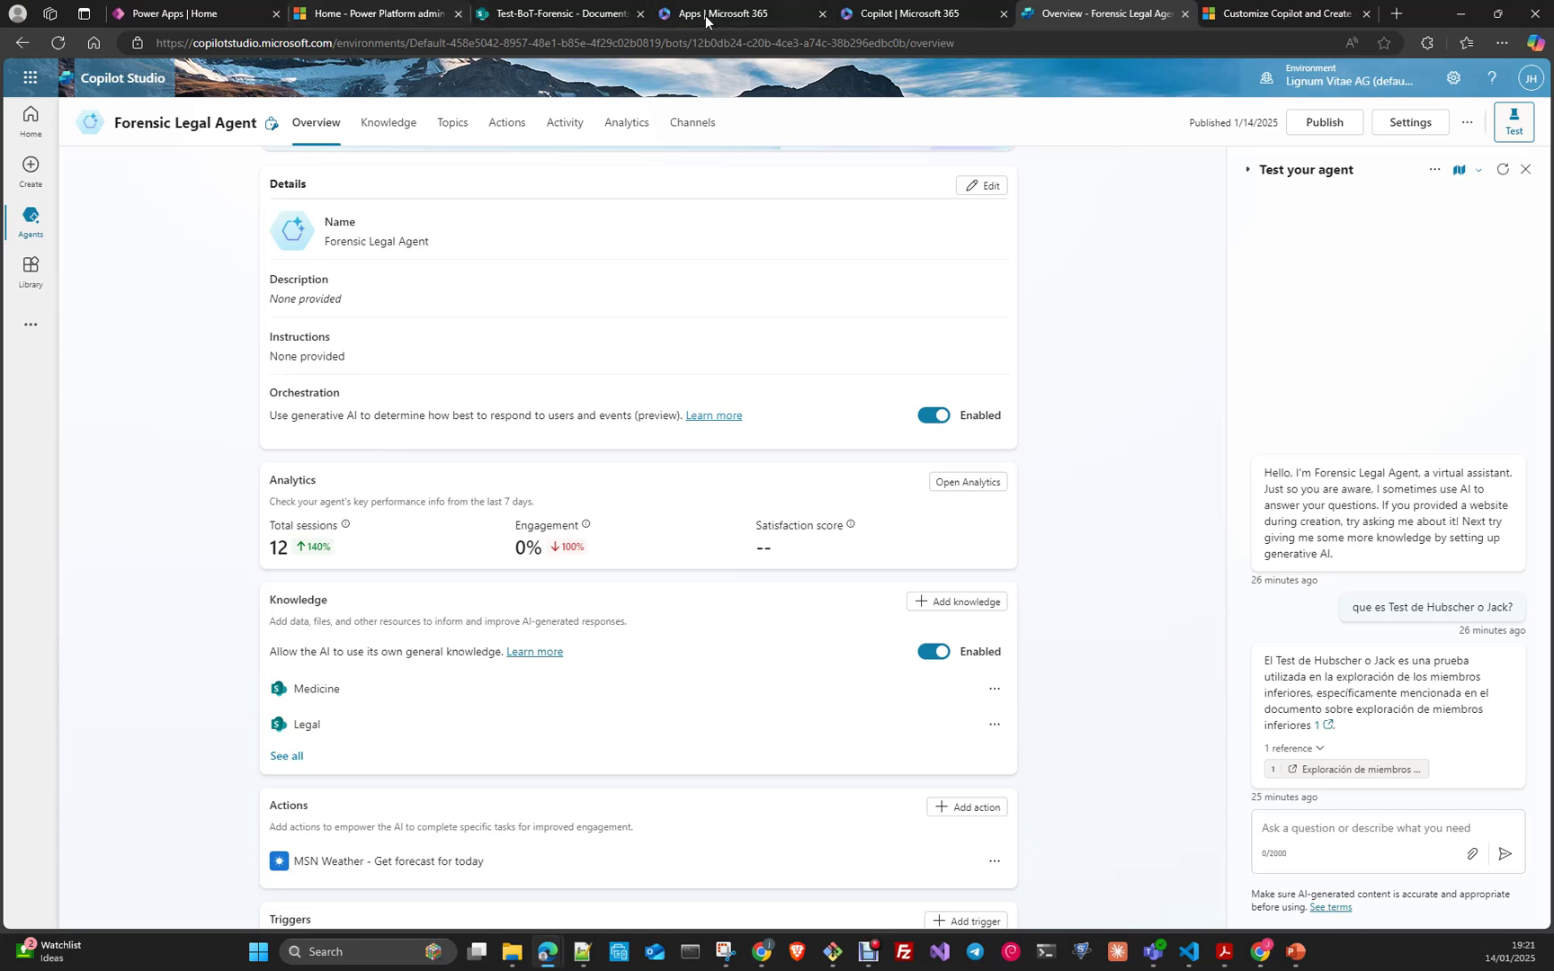
left_click(530, 16)
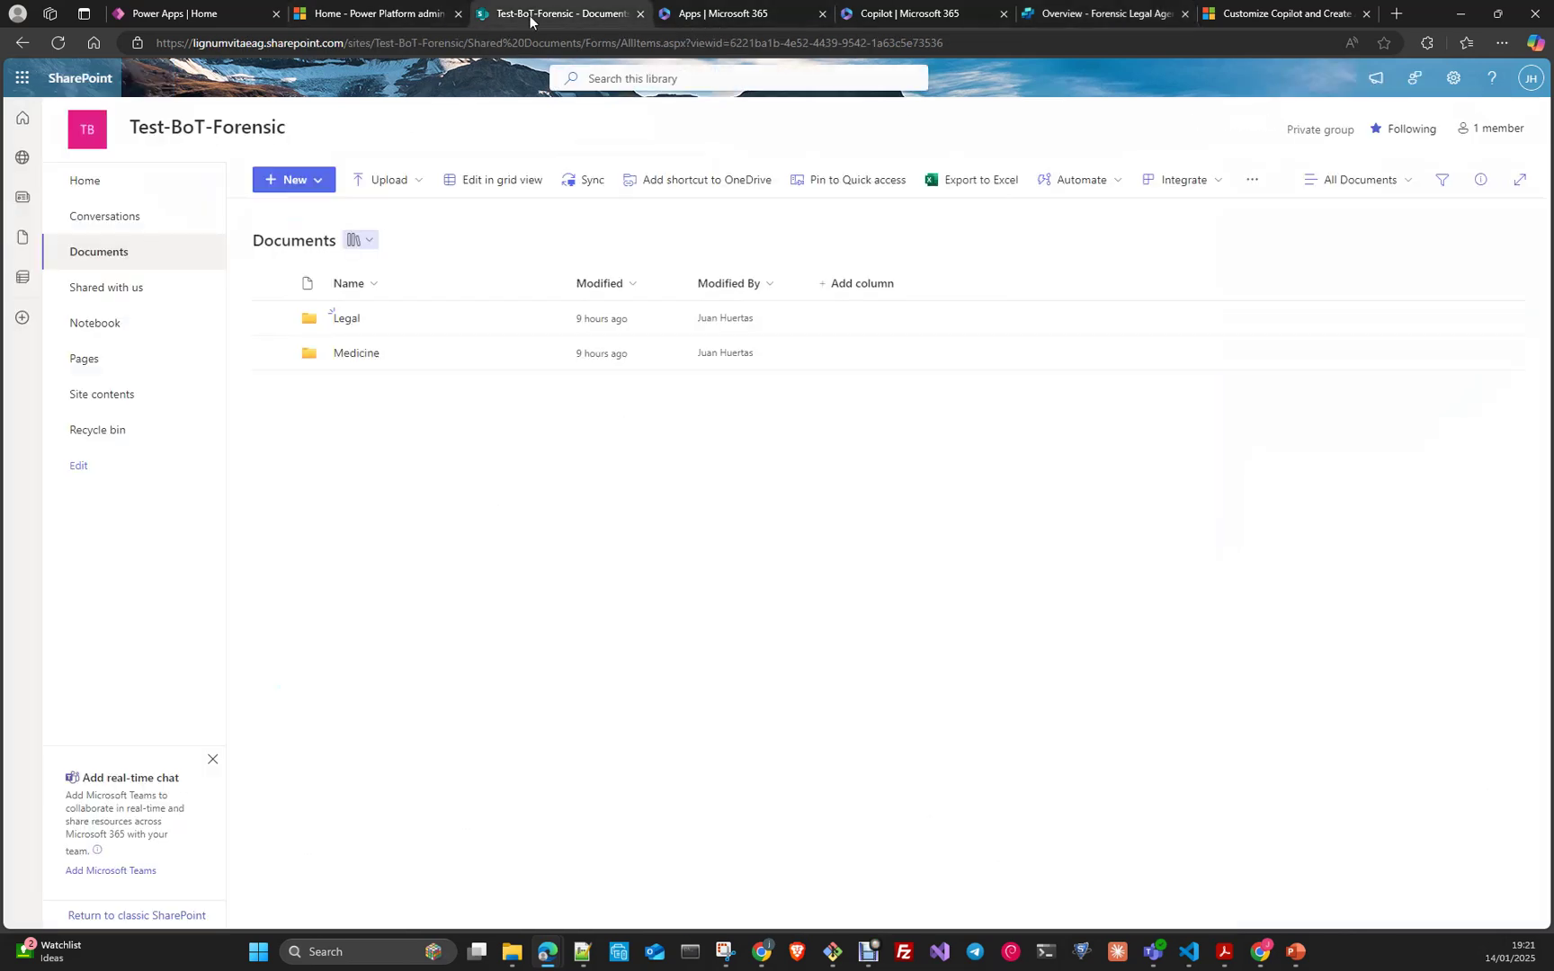
left_click(344, 321)
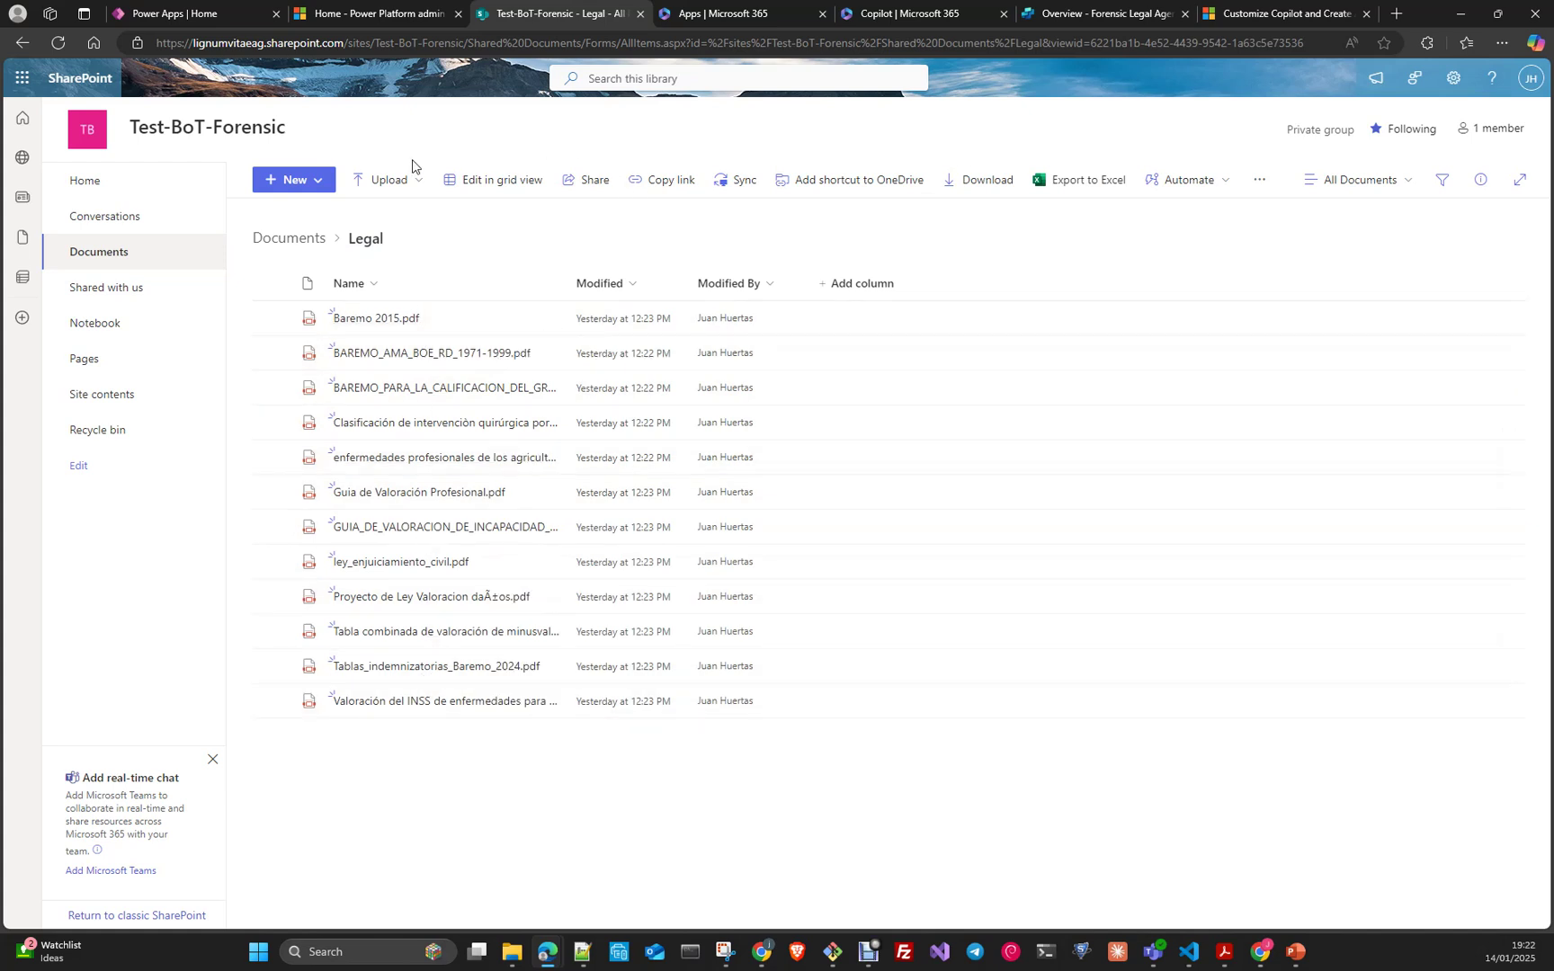
left_click(290, 244)
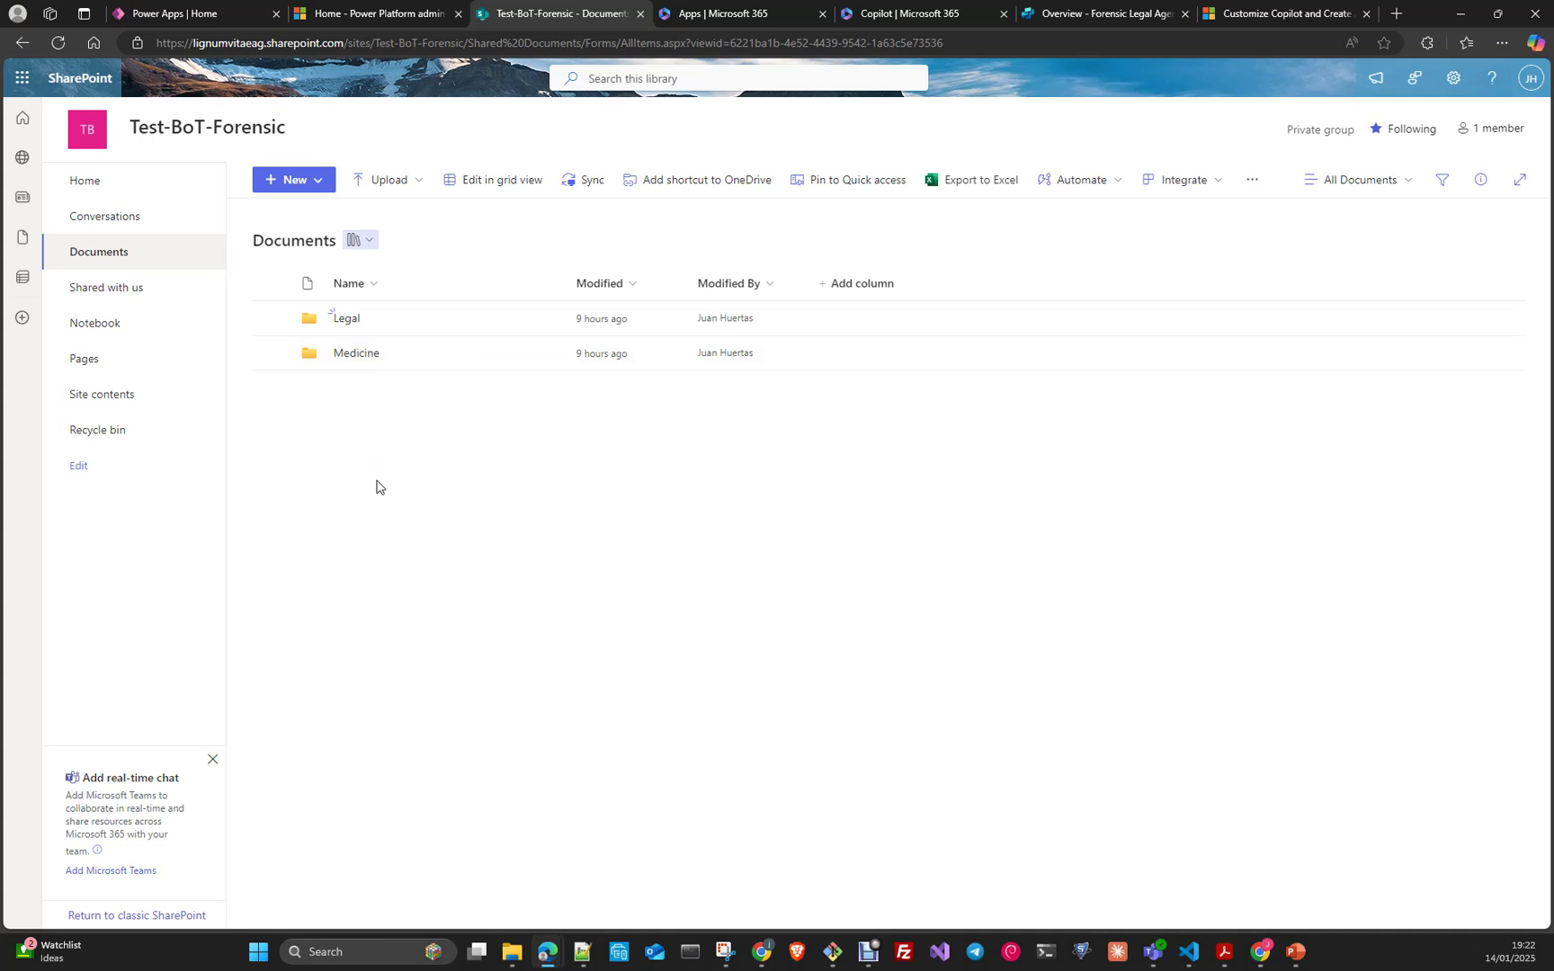
left_click(357, 354)
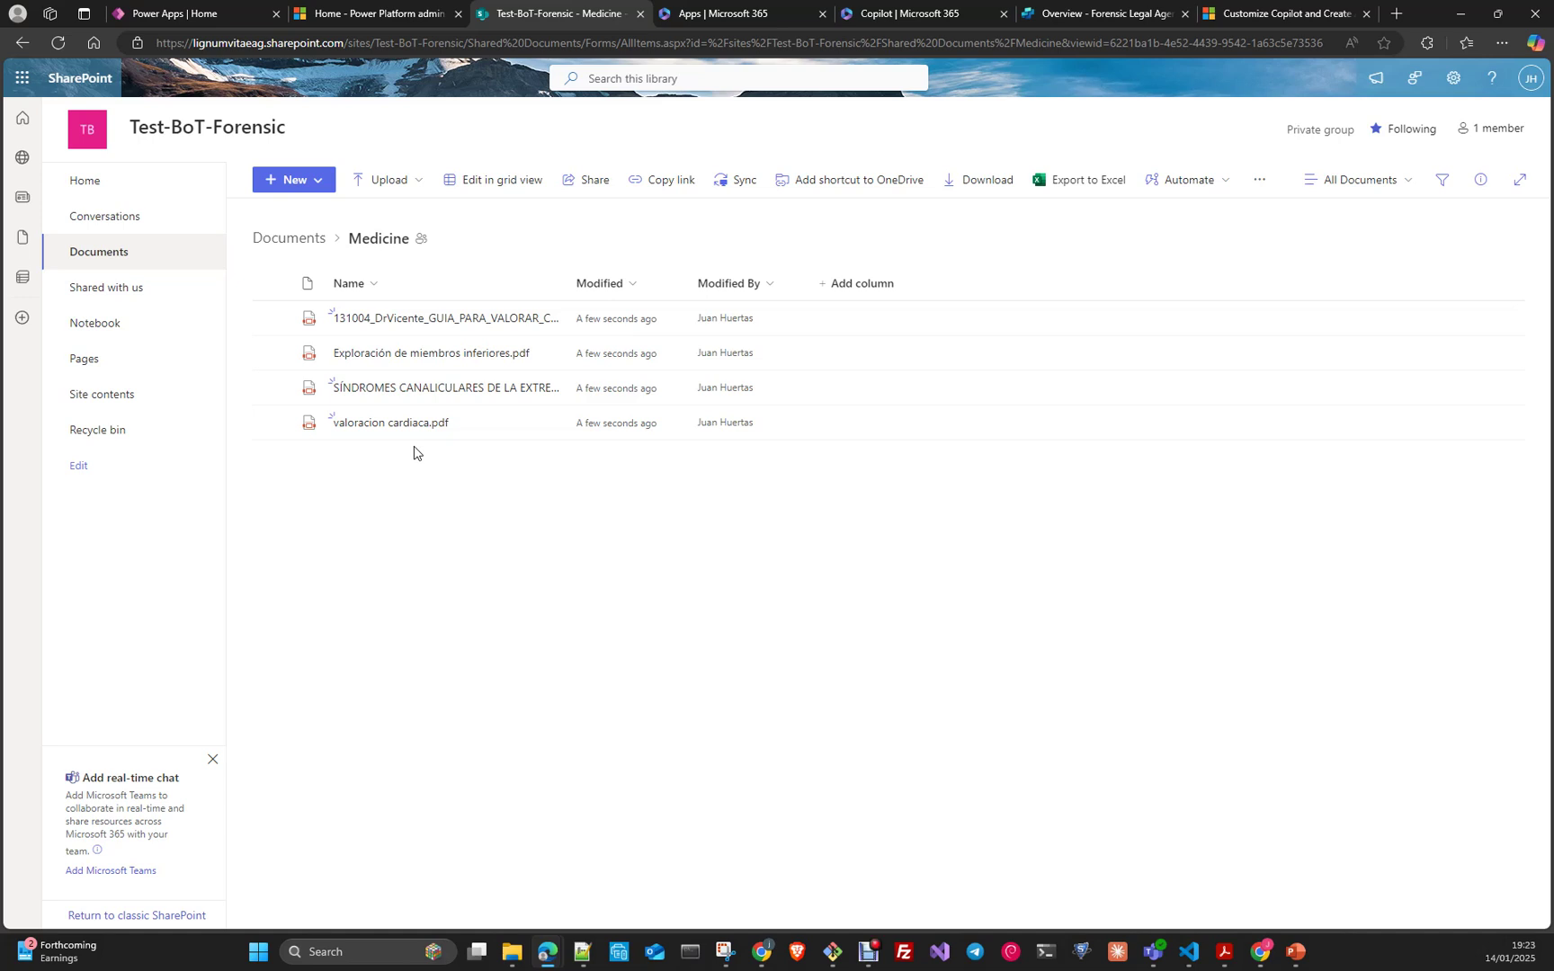
- Switch to Copilot Studio and open the setup form for a new agent from the Create page
left_click(1082, 17)
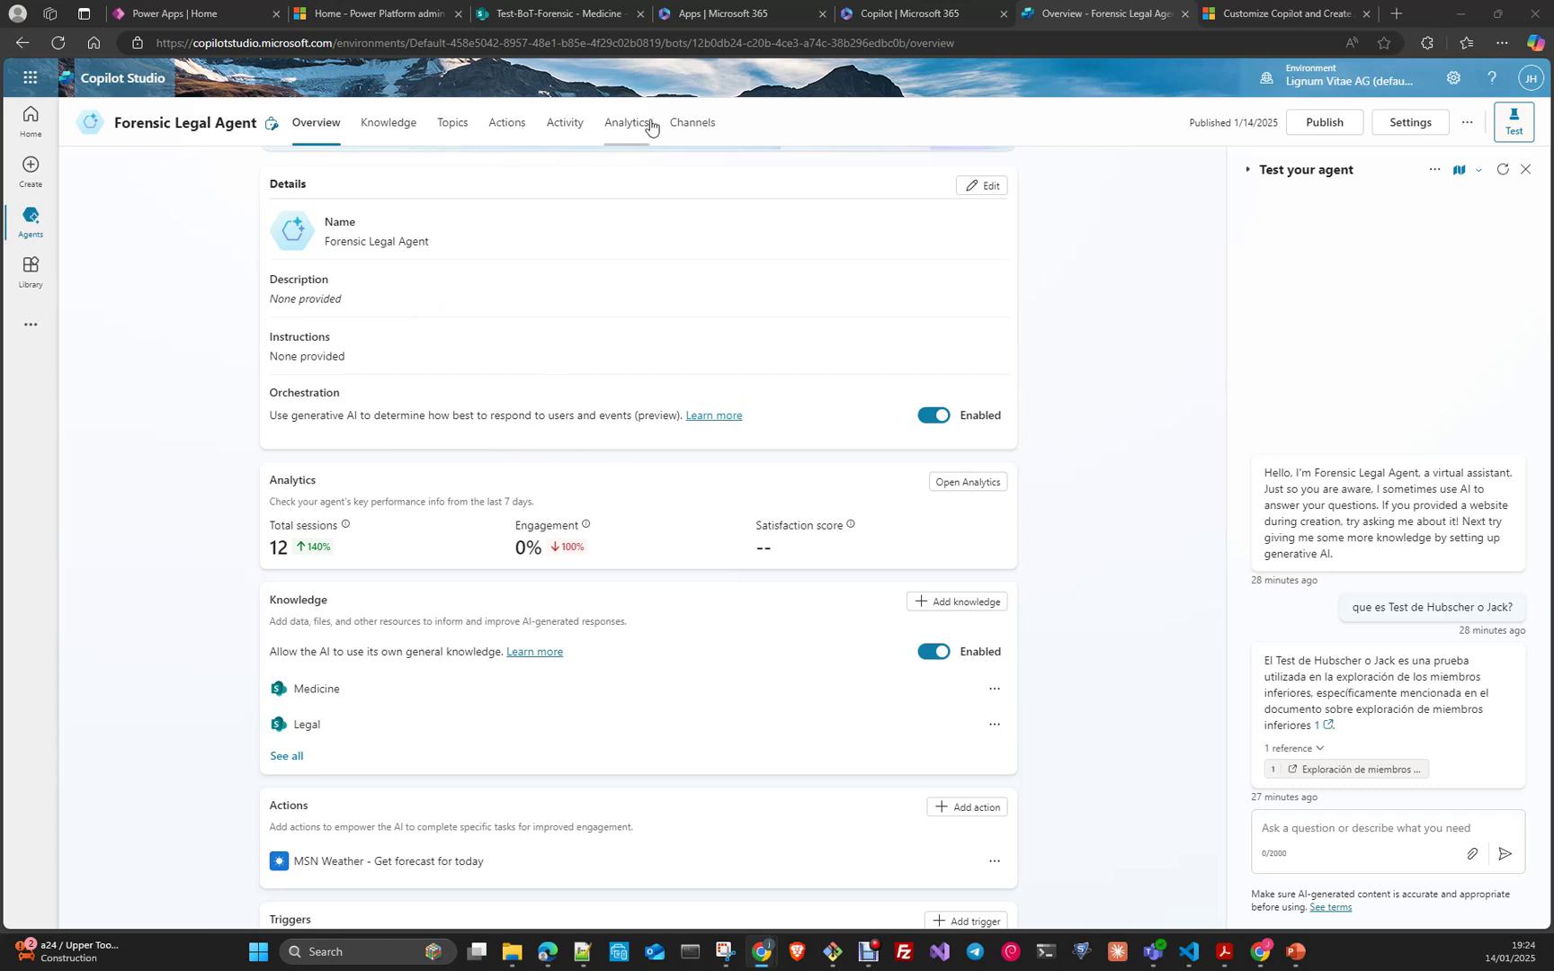
left_click(33, 118)
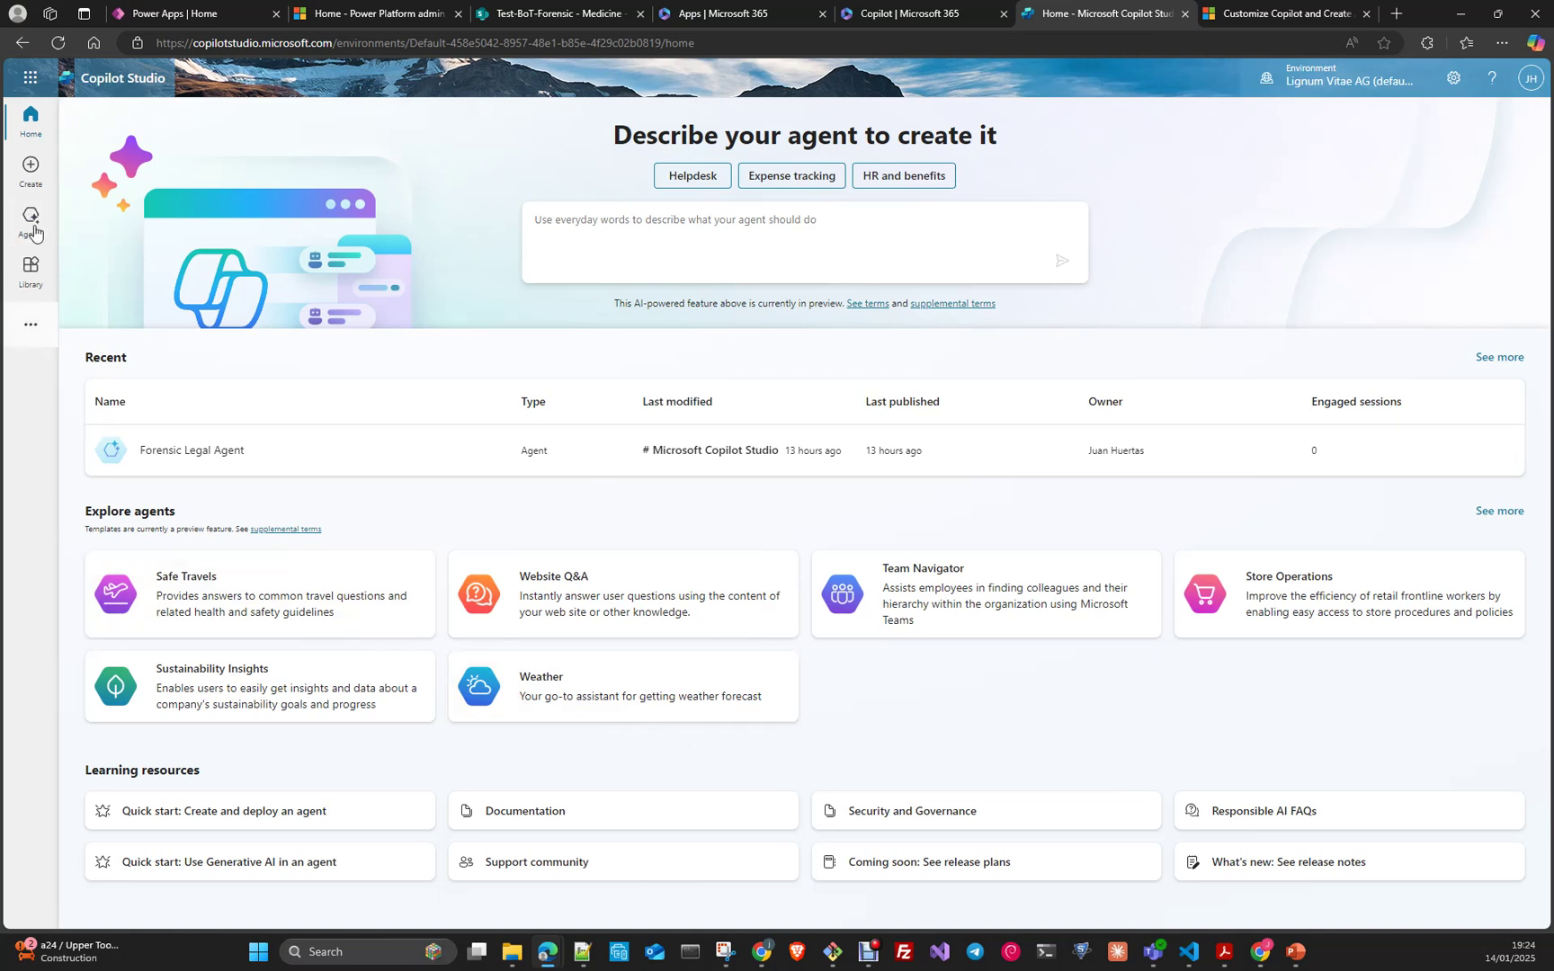
left_click(30, 171)
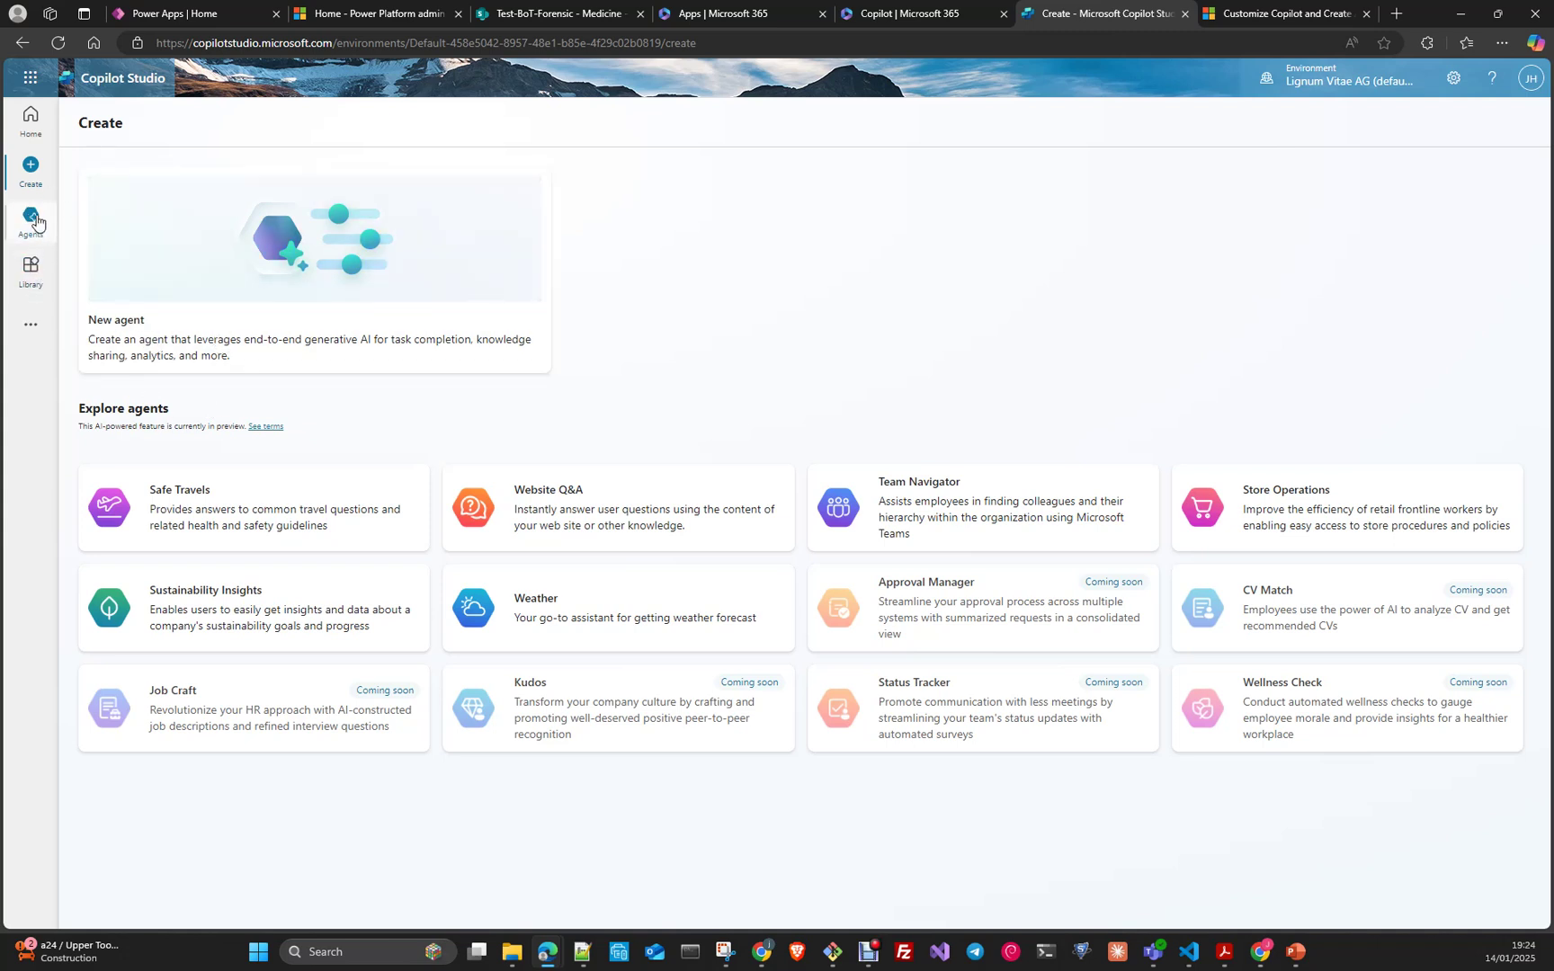
left_click(192, 337)
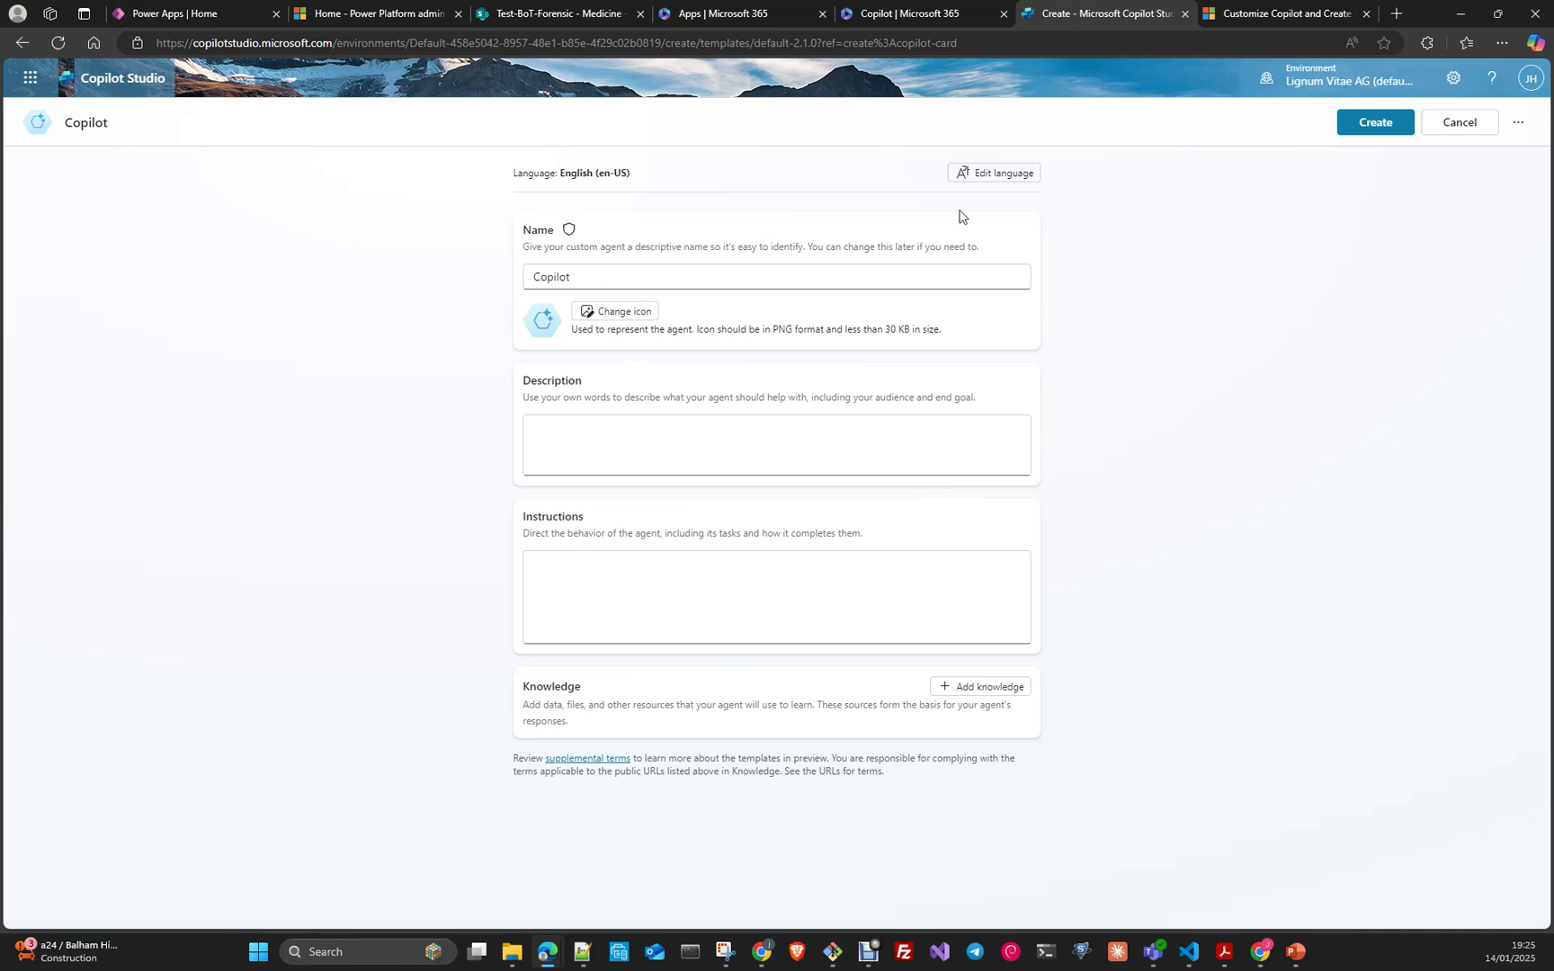
- Examine the primary language options available for the new agent and leave the language choice without saving
left_click(989, 174)
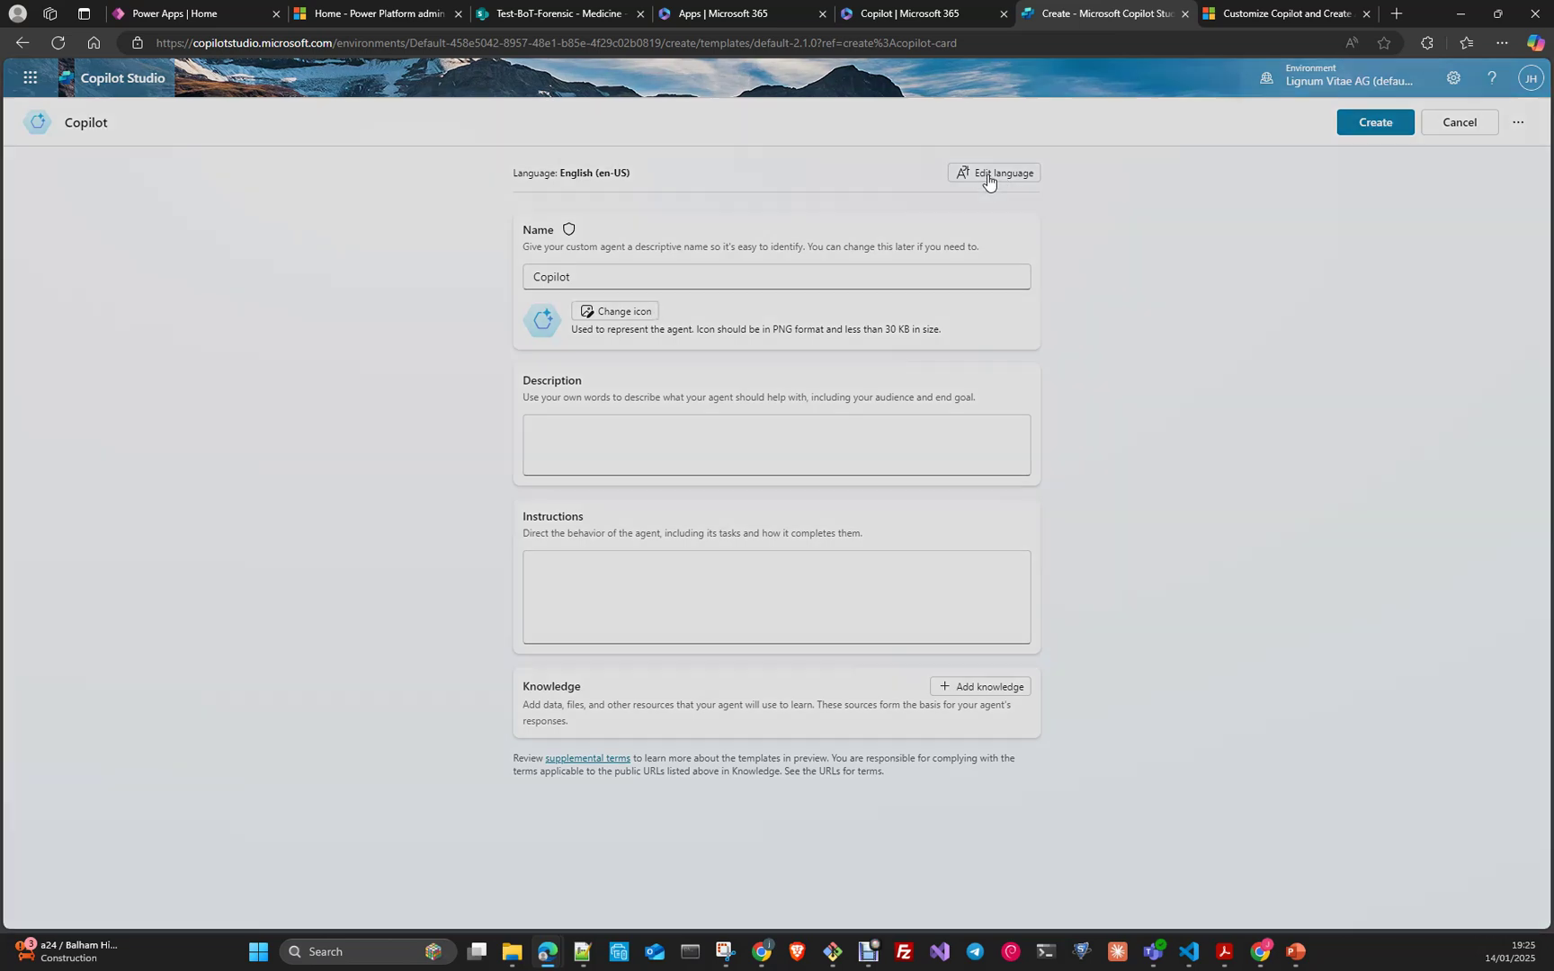
left_click(825, 497)
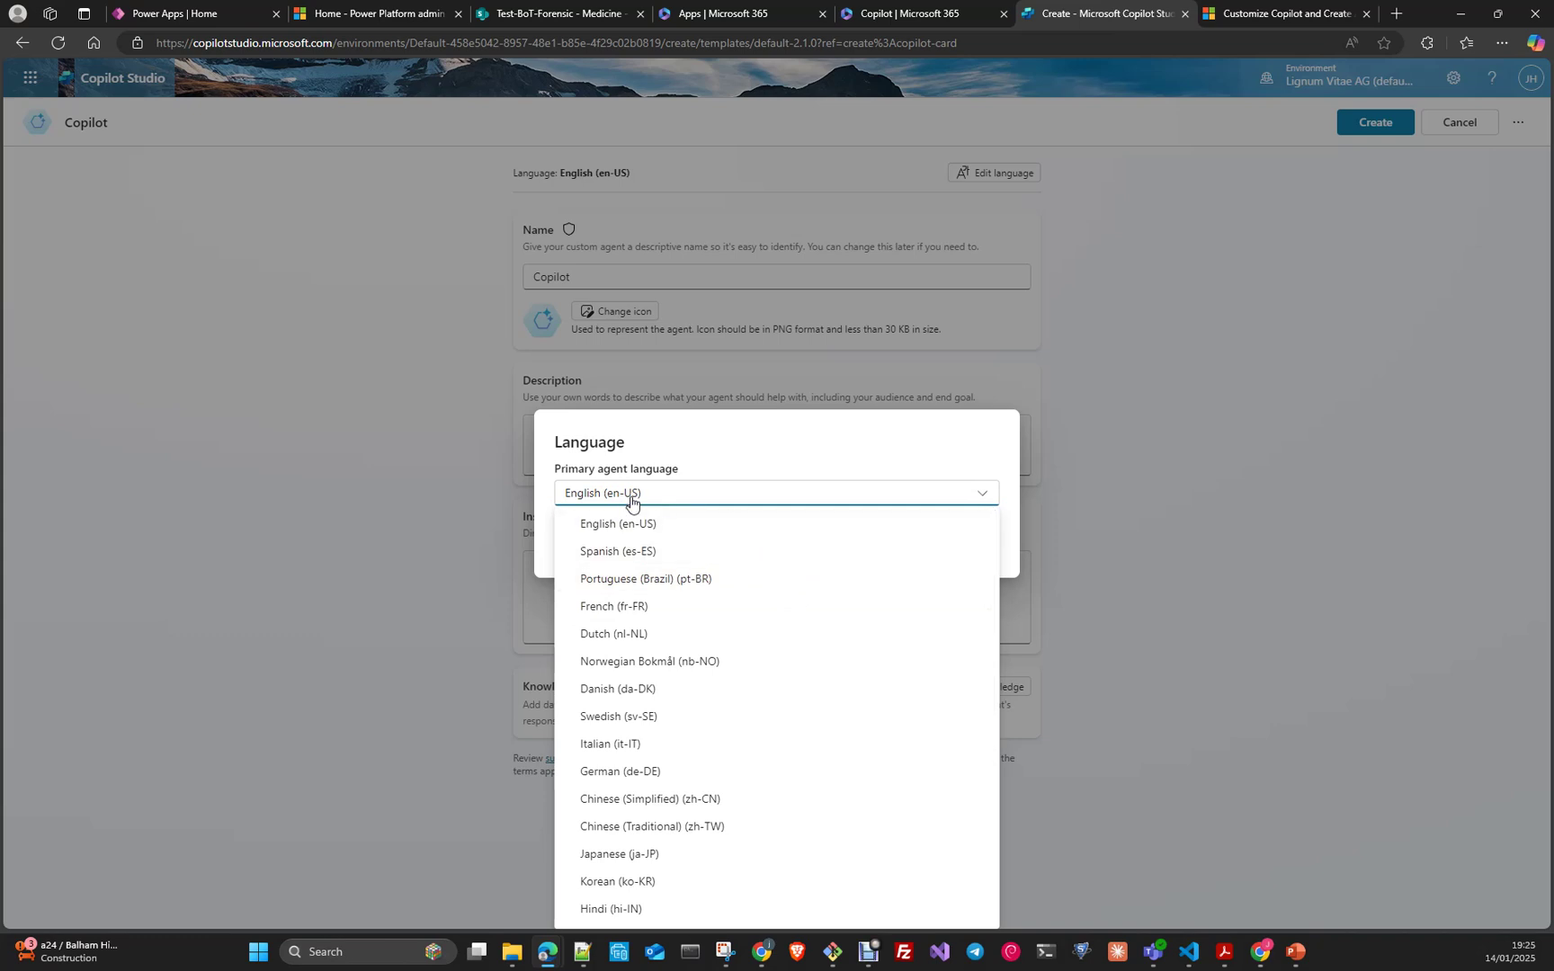
scroll(736, 583, "down", 3)
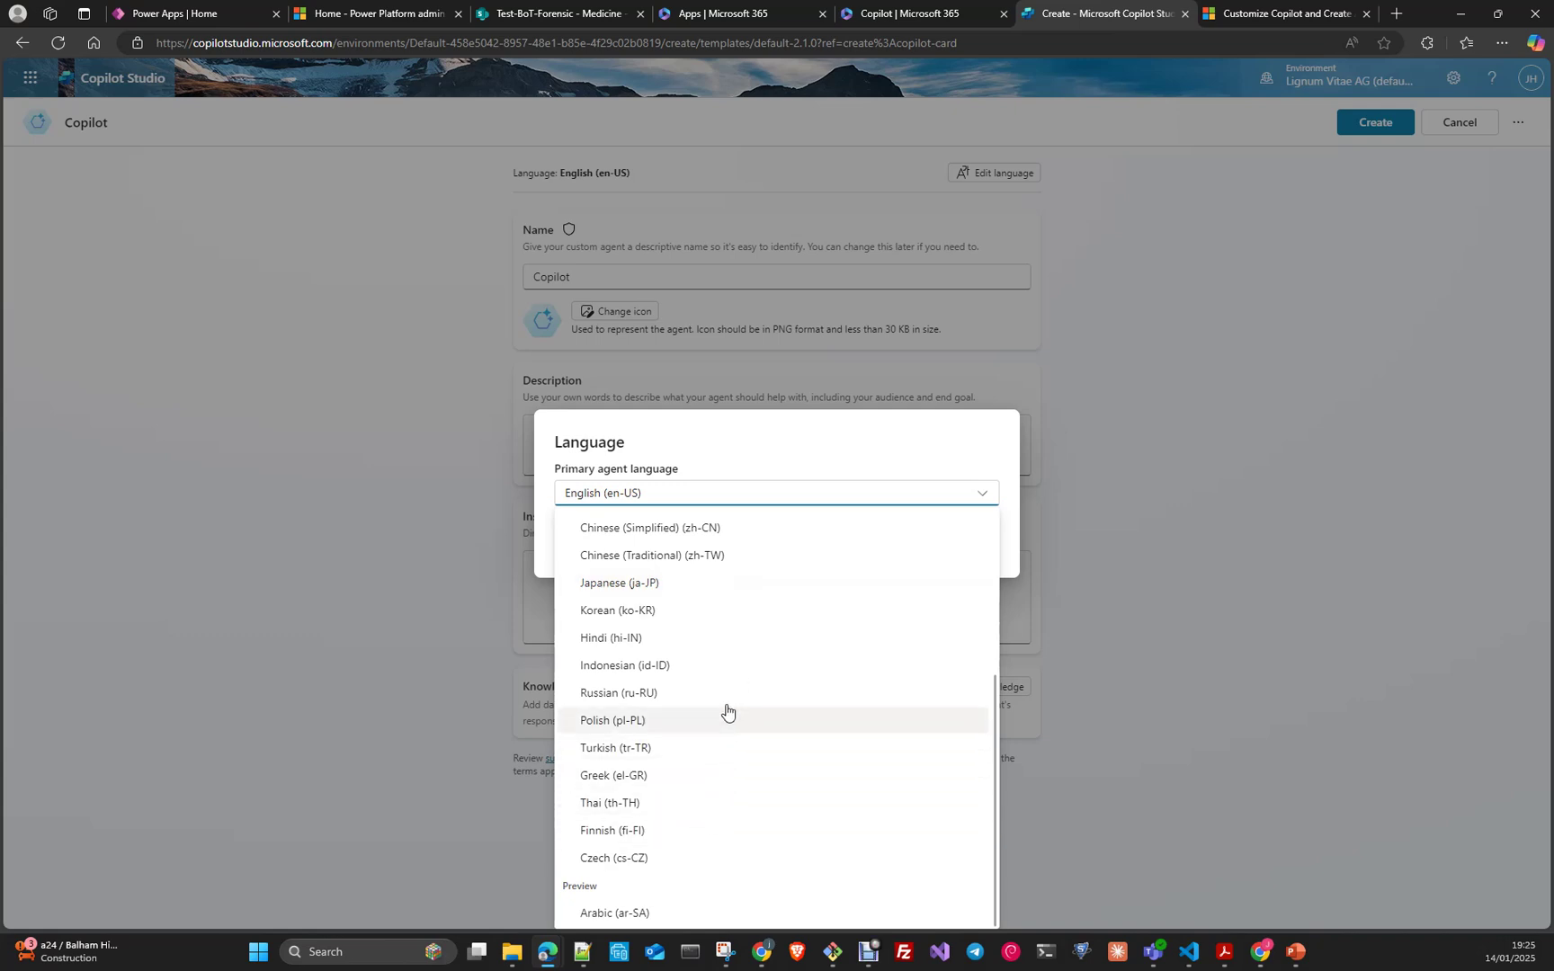
scroll(725, 699, "up", 3)
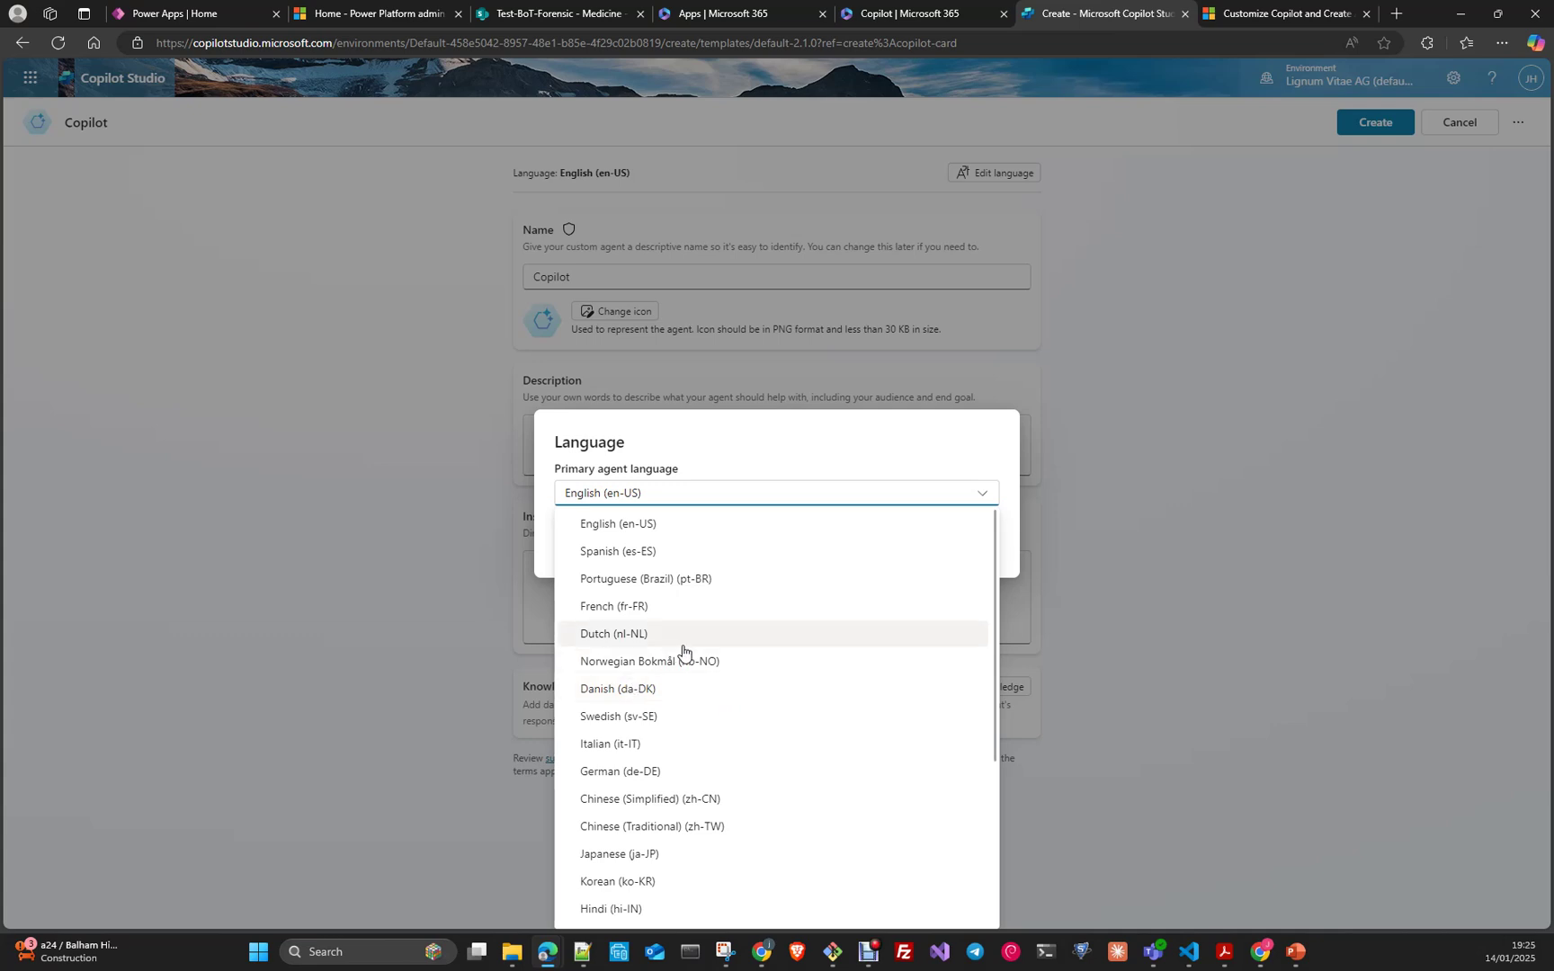
scroll(751, 649, "down", 4)
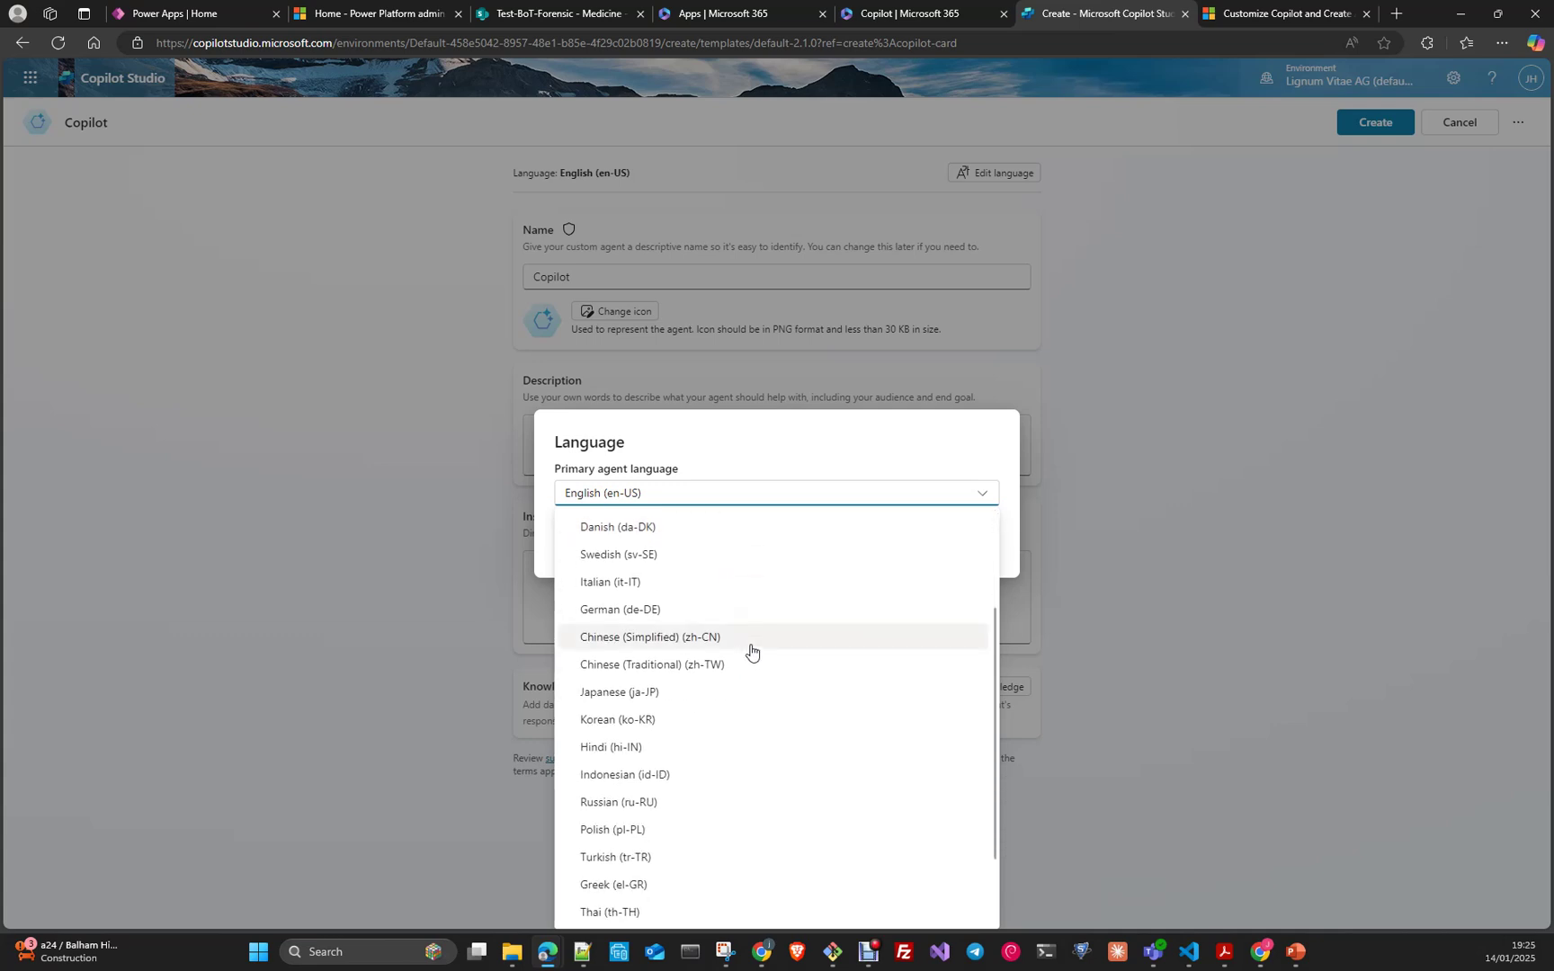
left_click(1196, 587)
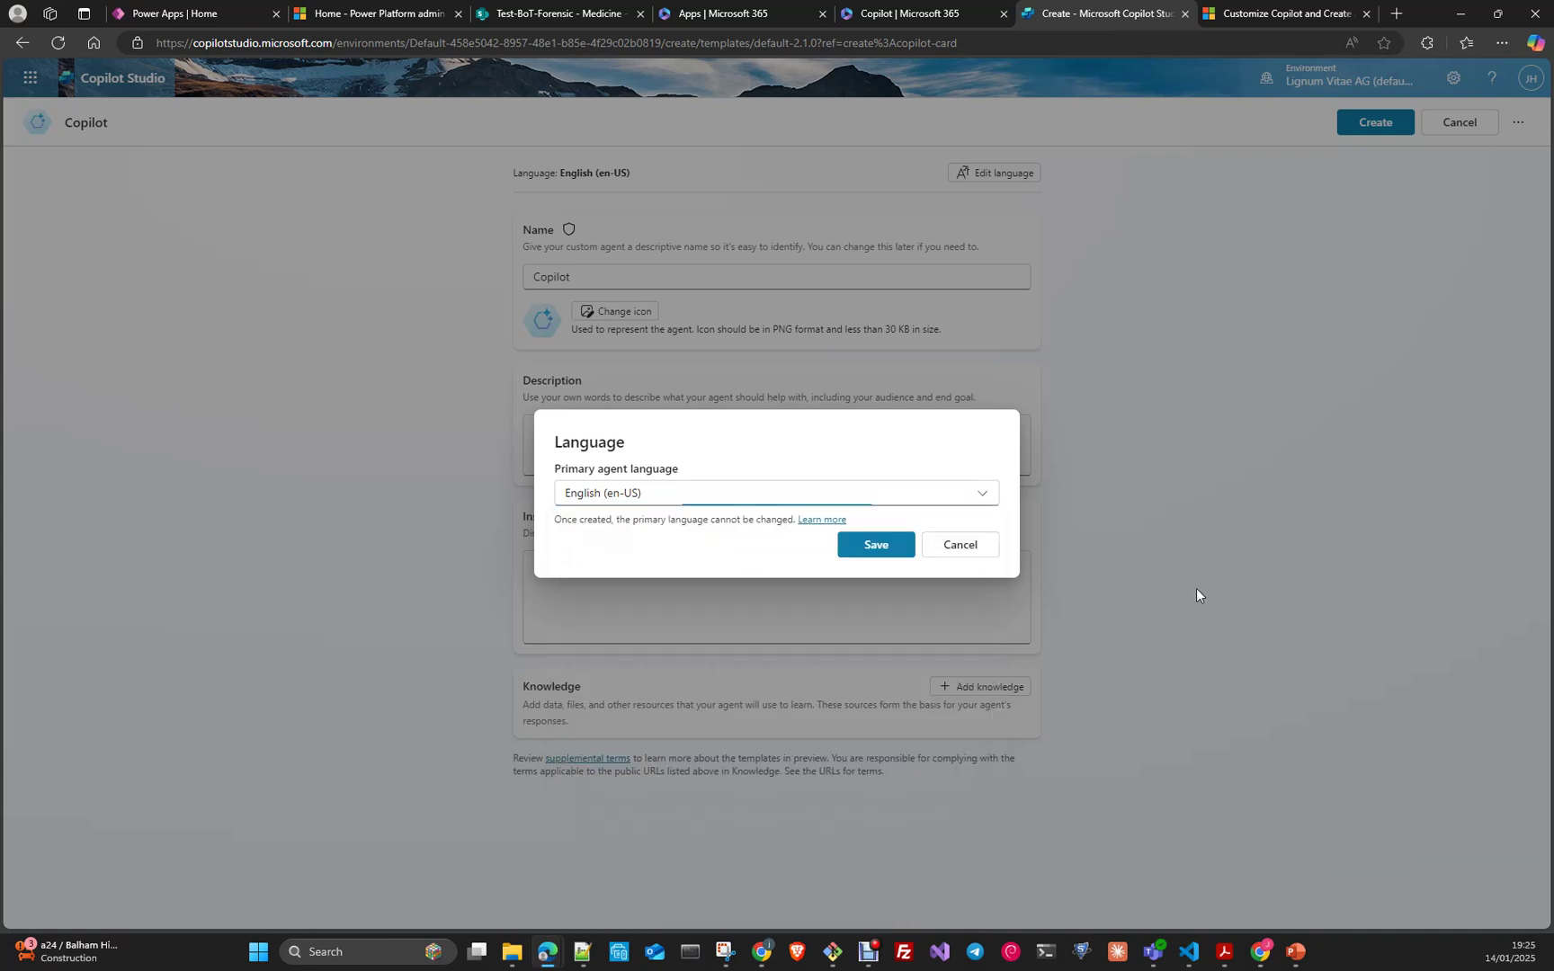
left_click(976, 551)
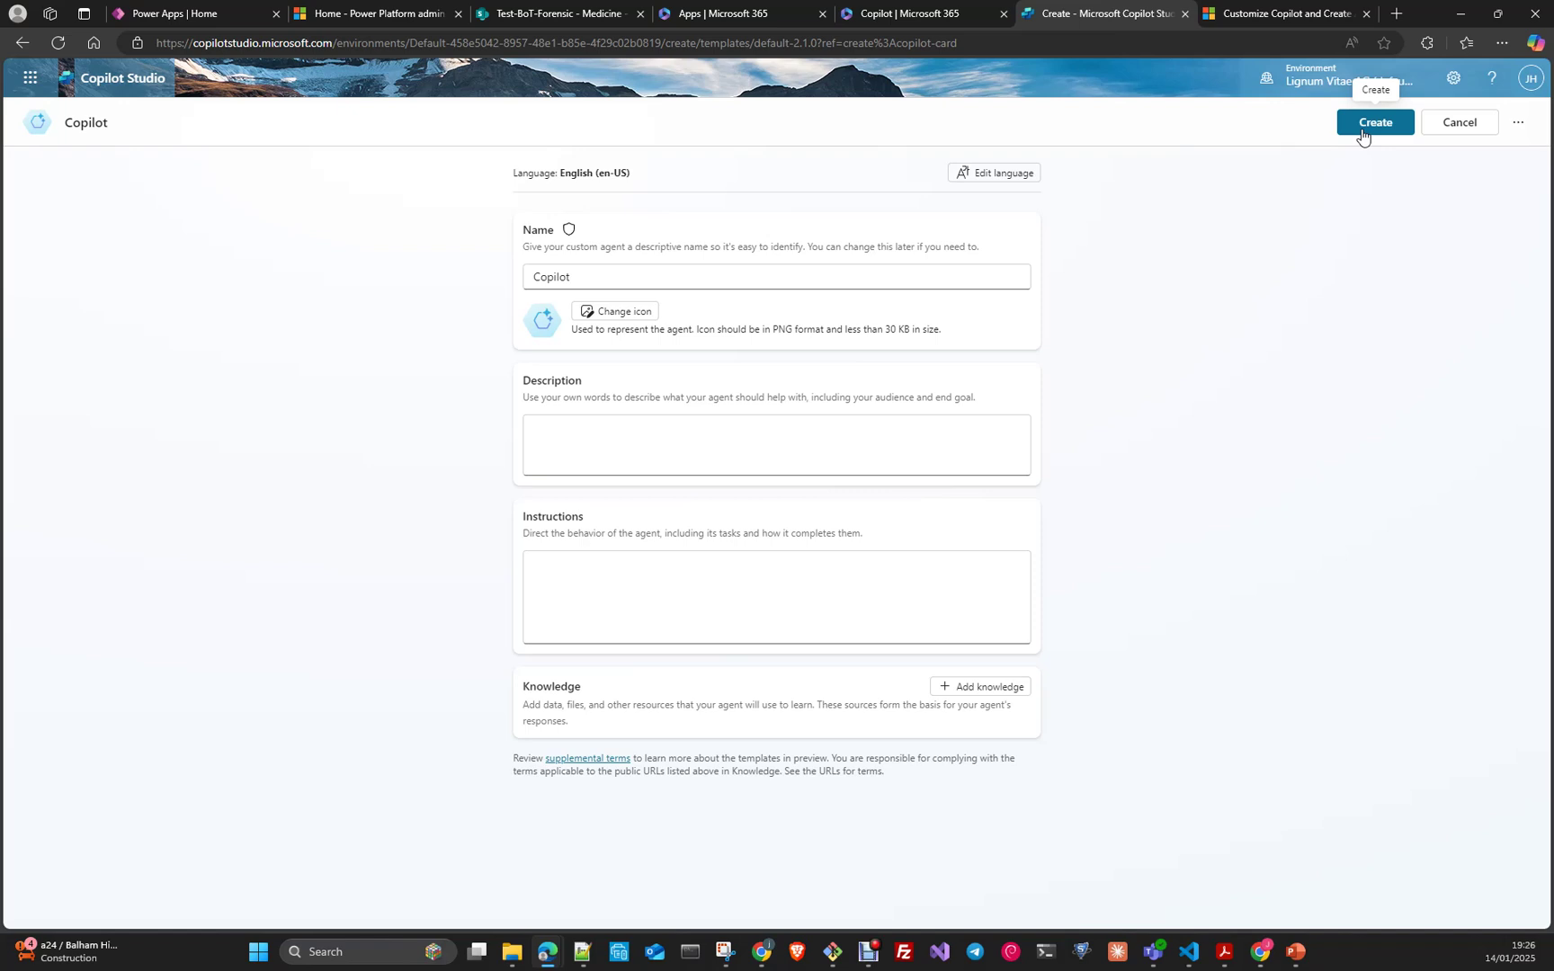
- Discard the new agent setup and open the Forensic Legal Agent from the agents list
left_click(1470, 123)
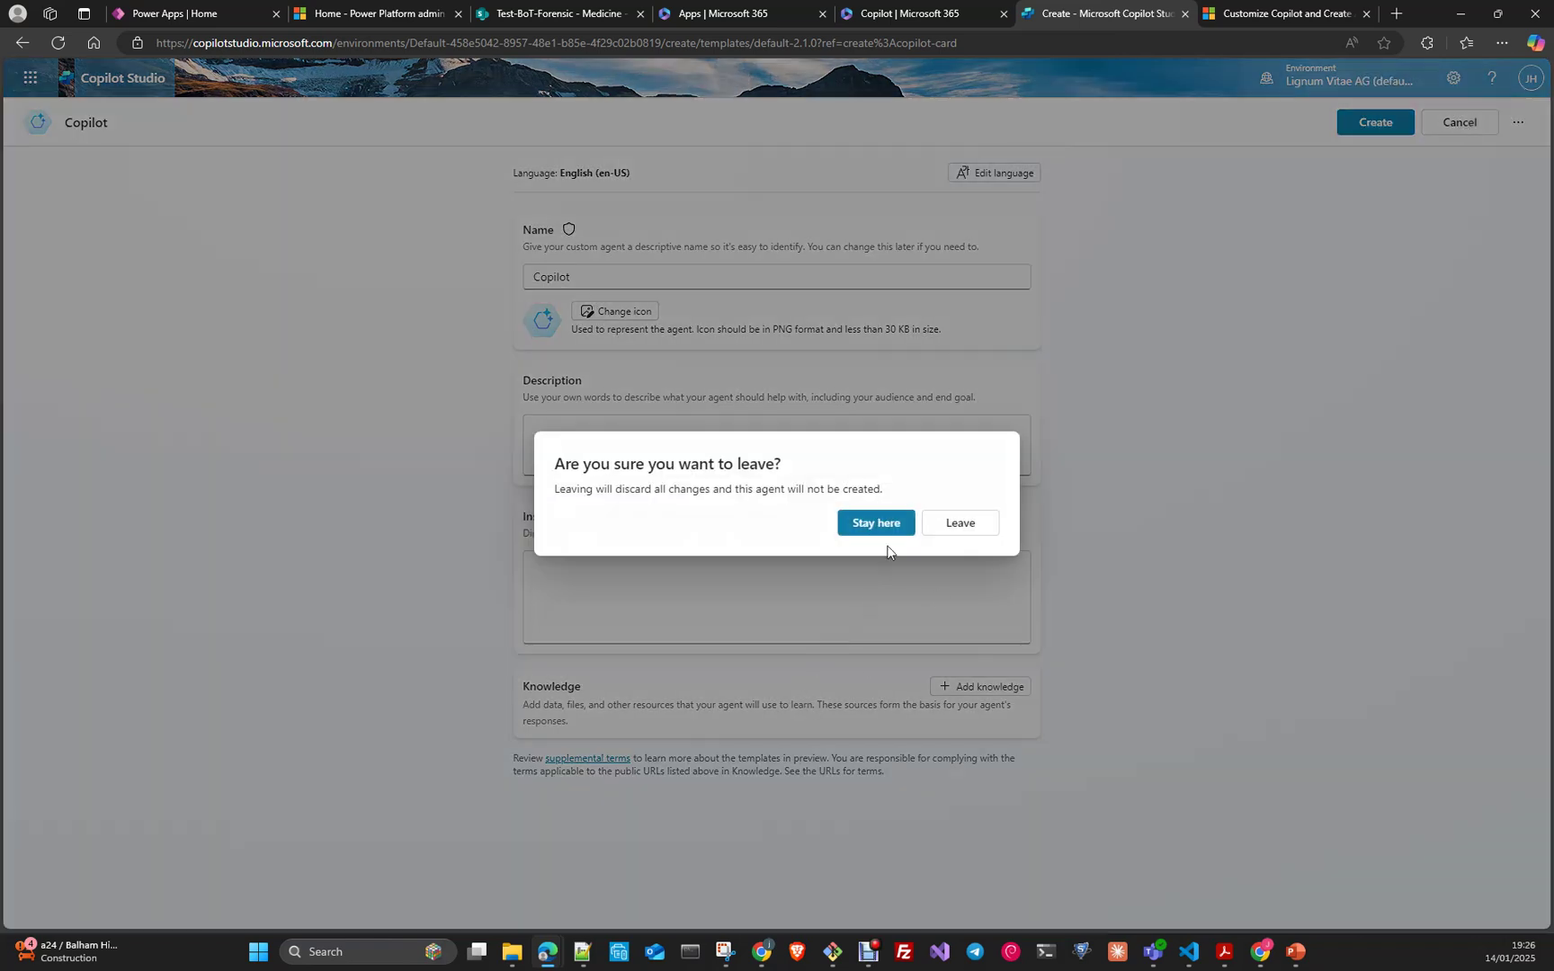
left_click(949, 526)
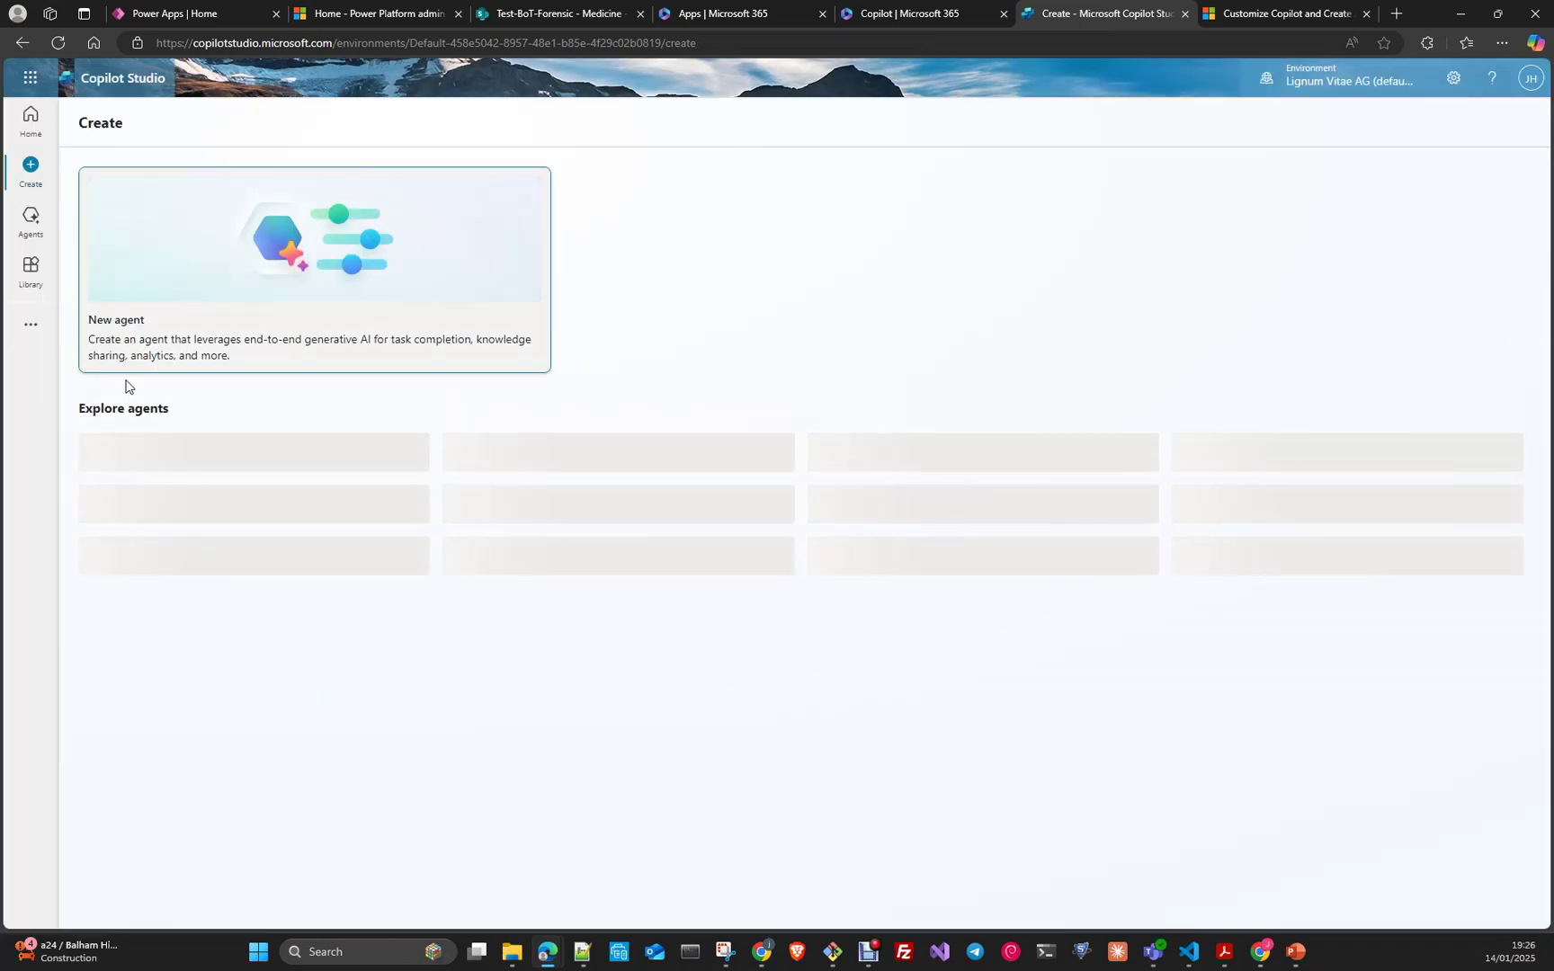
left_click(30, 218)
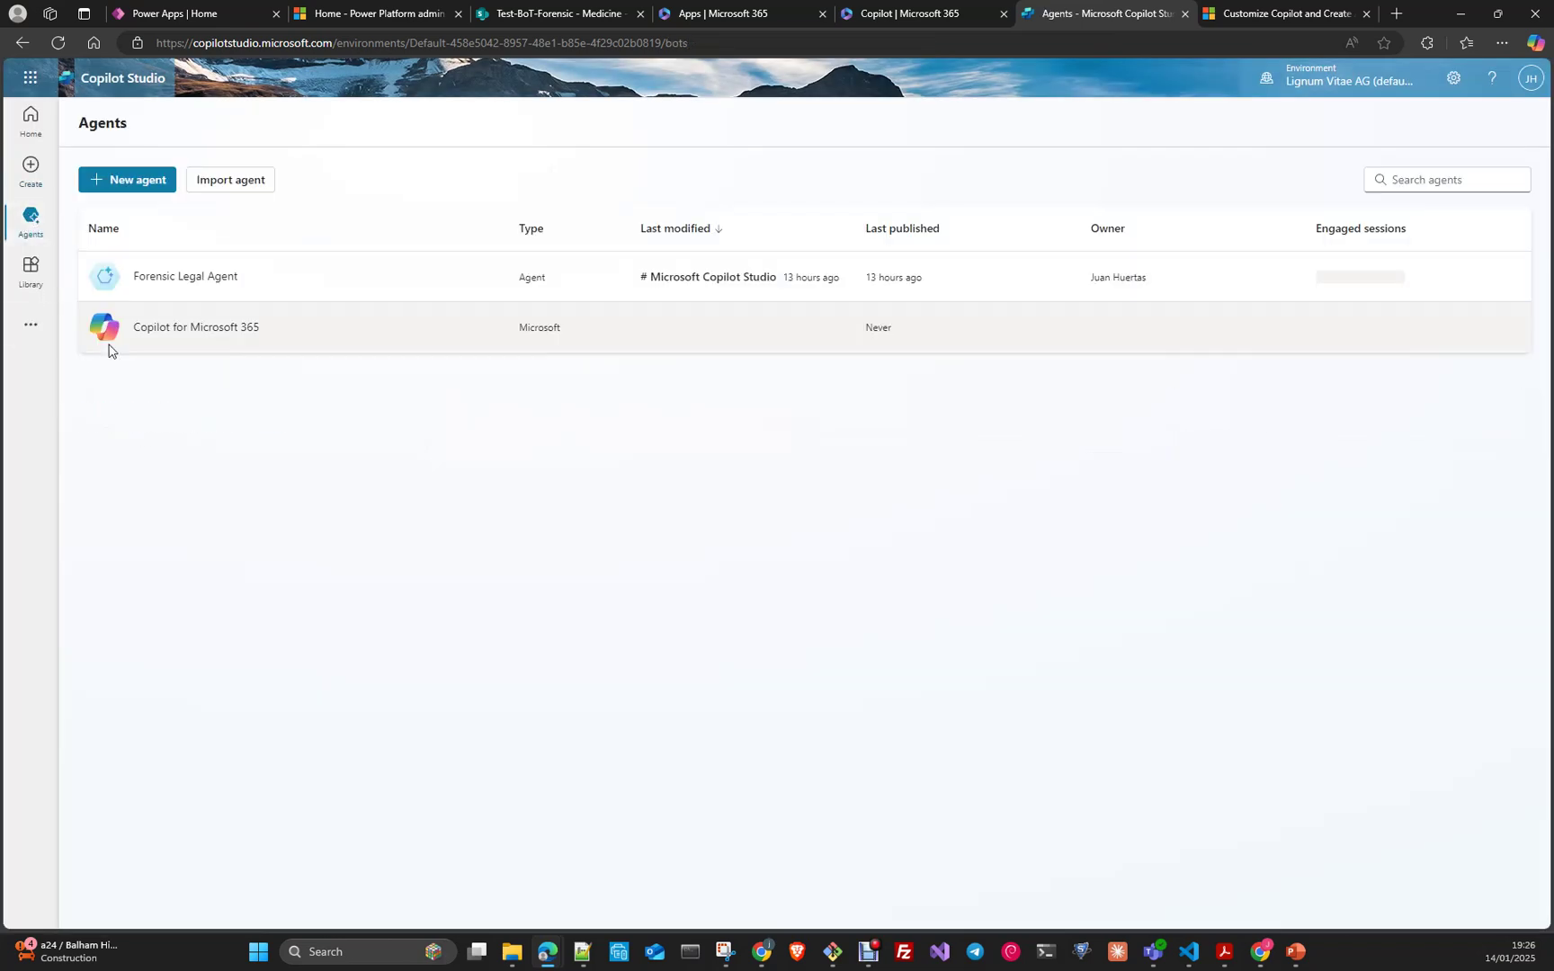
left_click(181, 280)
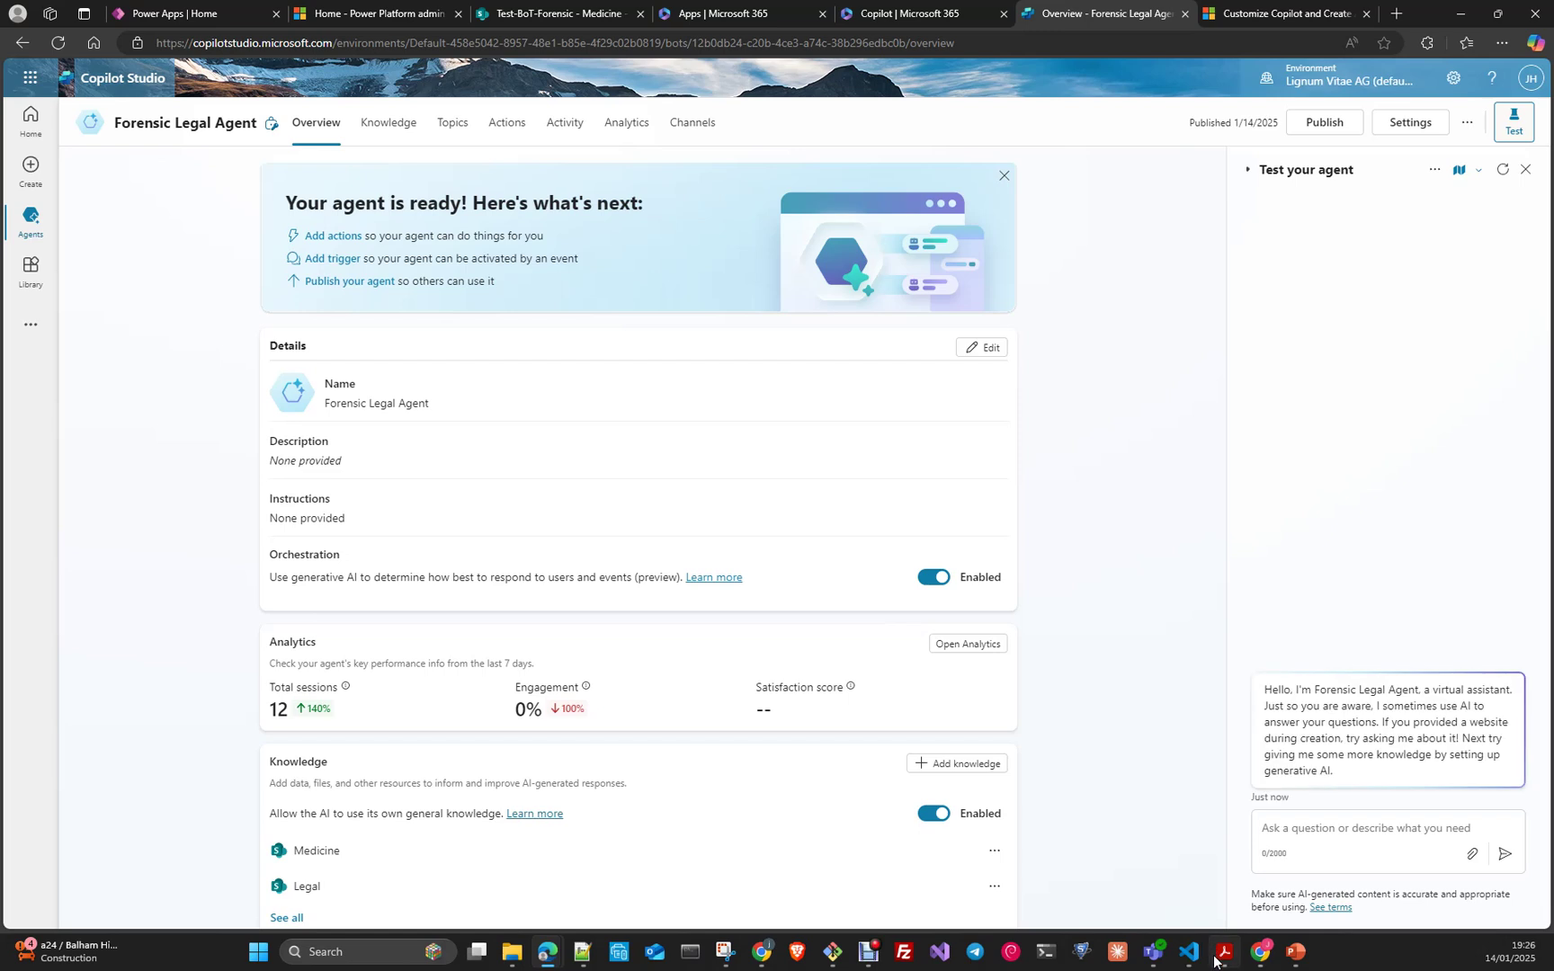
- Bring up the Exploración de miembros inferiores PDF in Adobe Acrobat and move its window off this screen, returning to Copilot Studio
mouse_move(1216, 961)
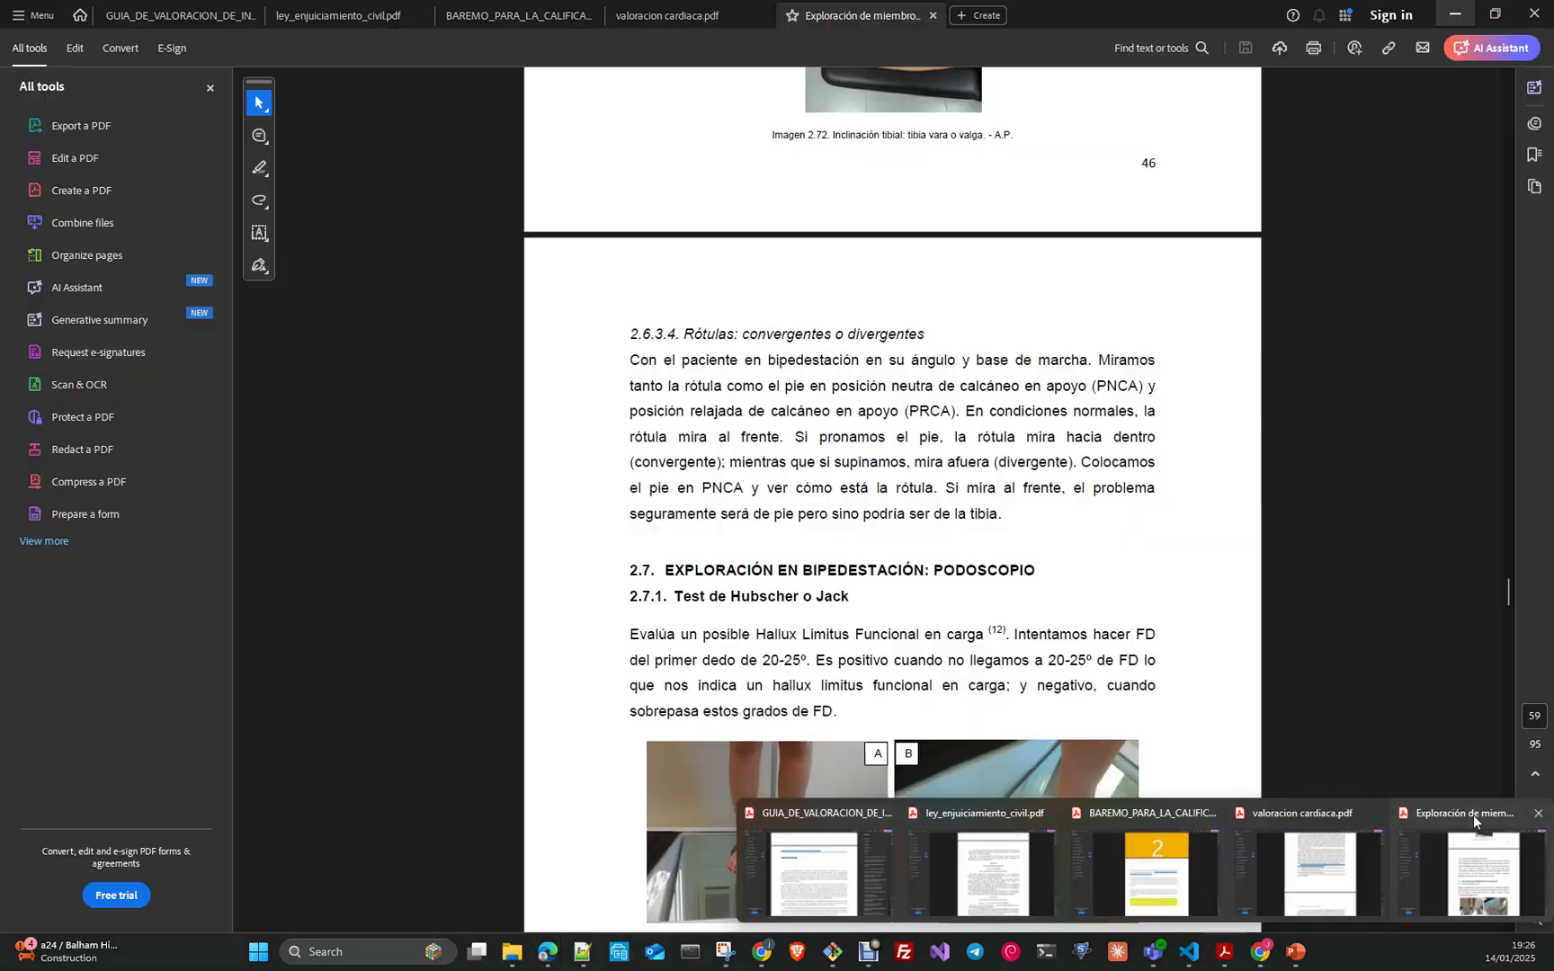
left_click(1473, 814)
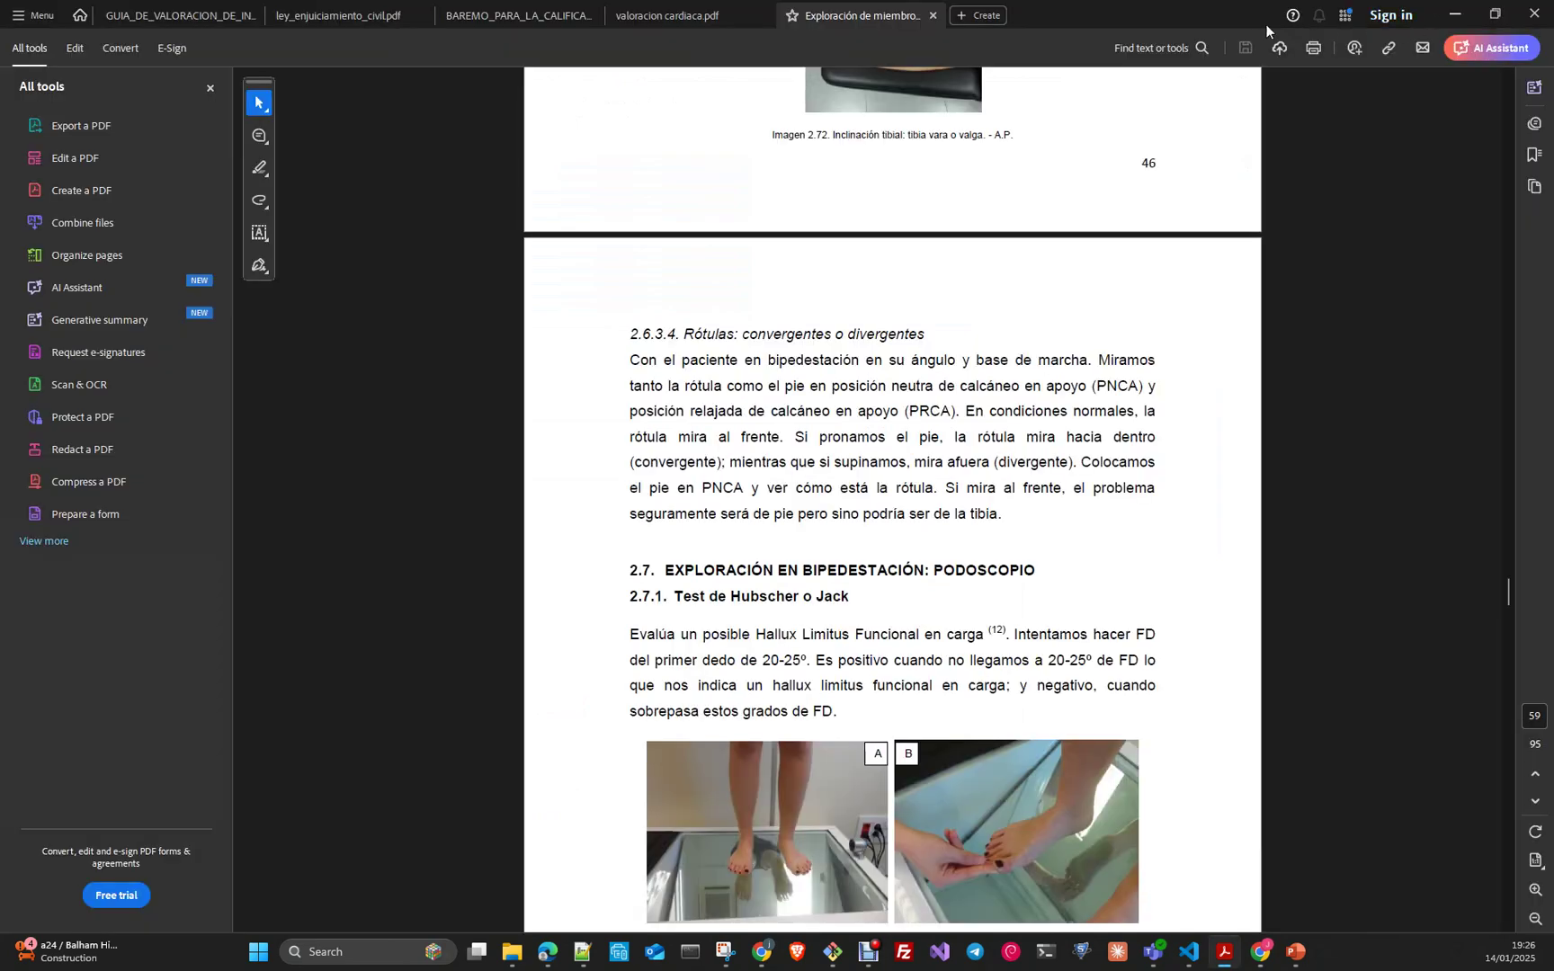
left_click_drag(1149, 15, 1160, 359)
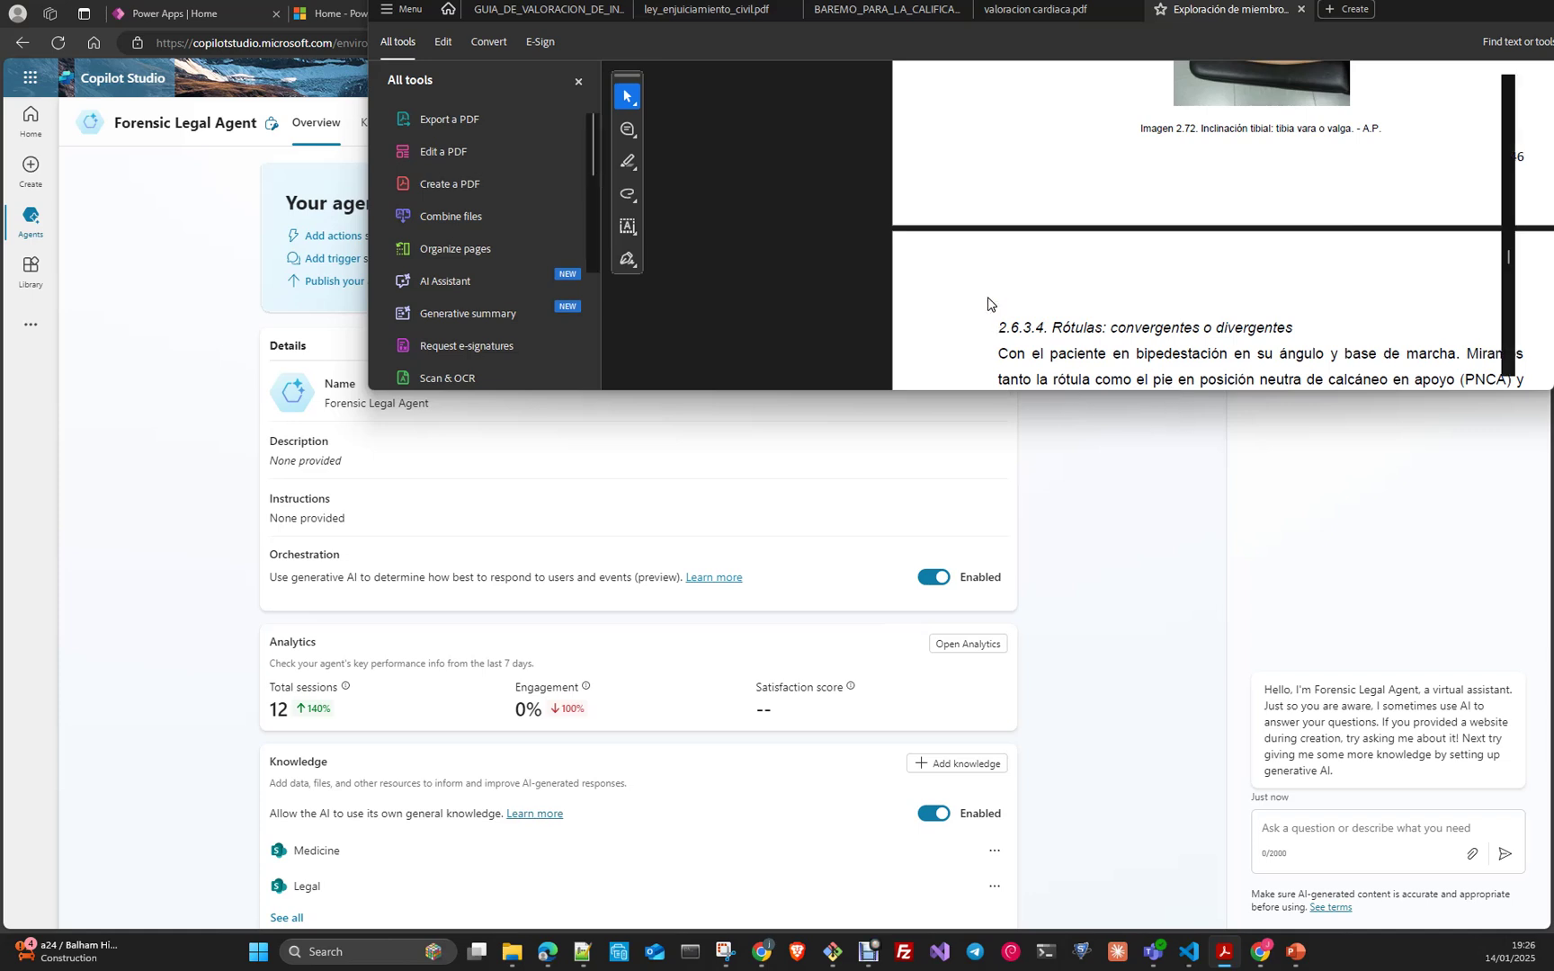
left_click_drag(1388, 15, 1553, 270)
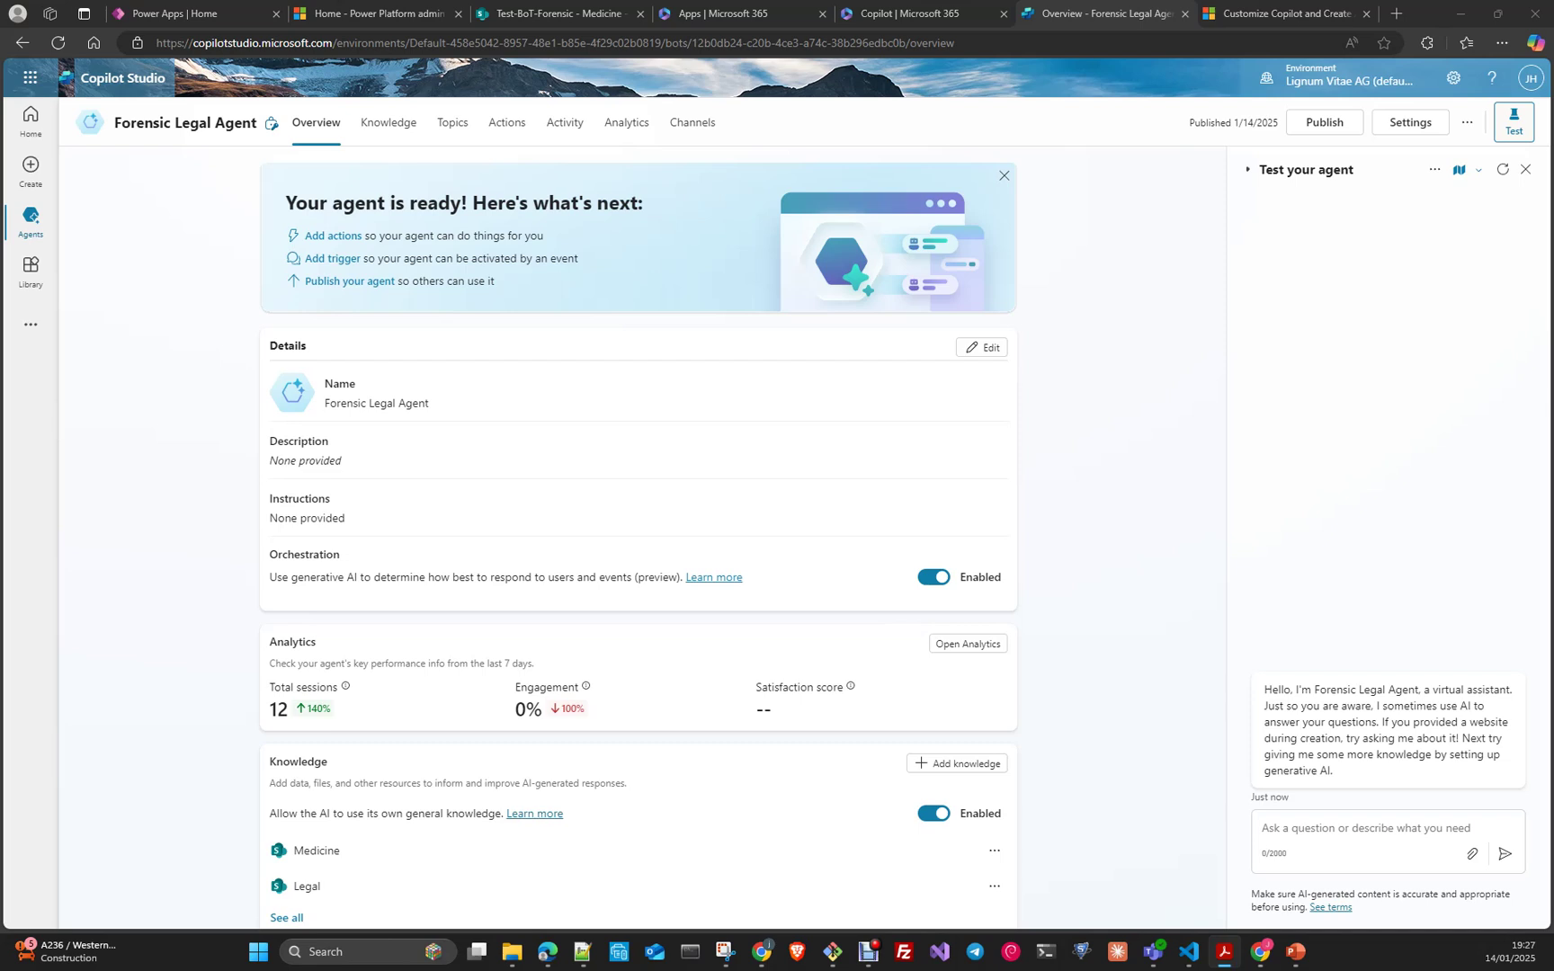
left_click(359, 179)
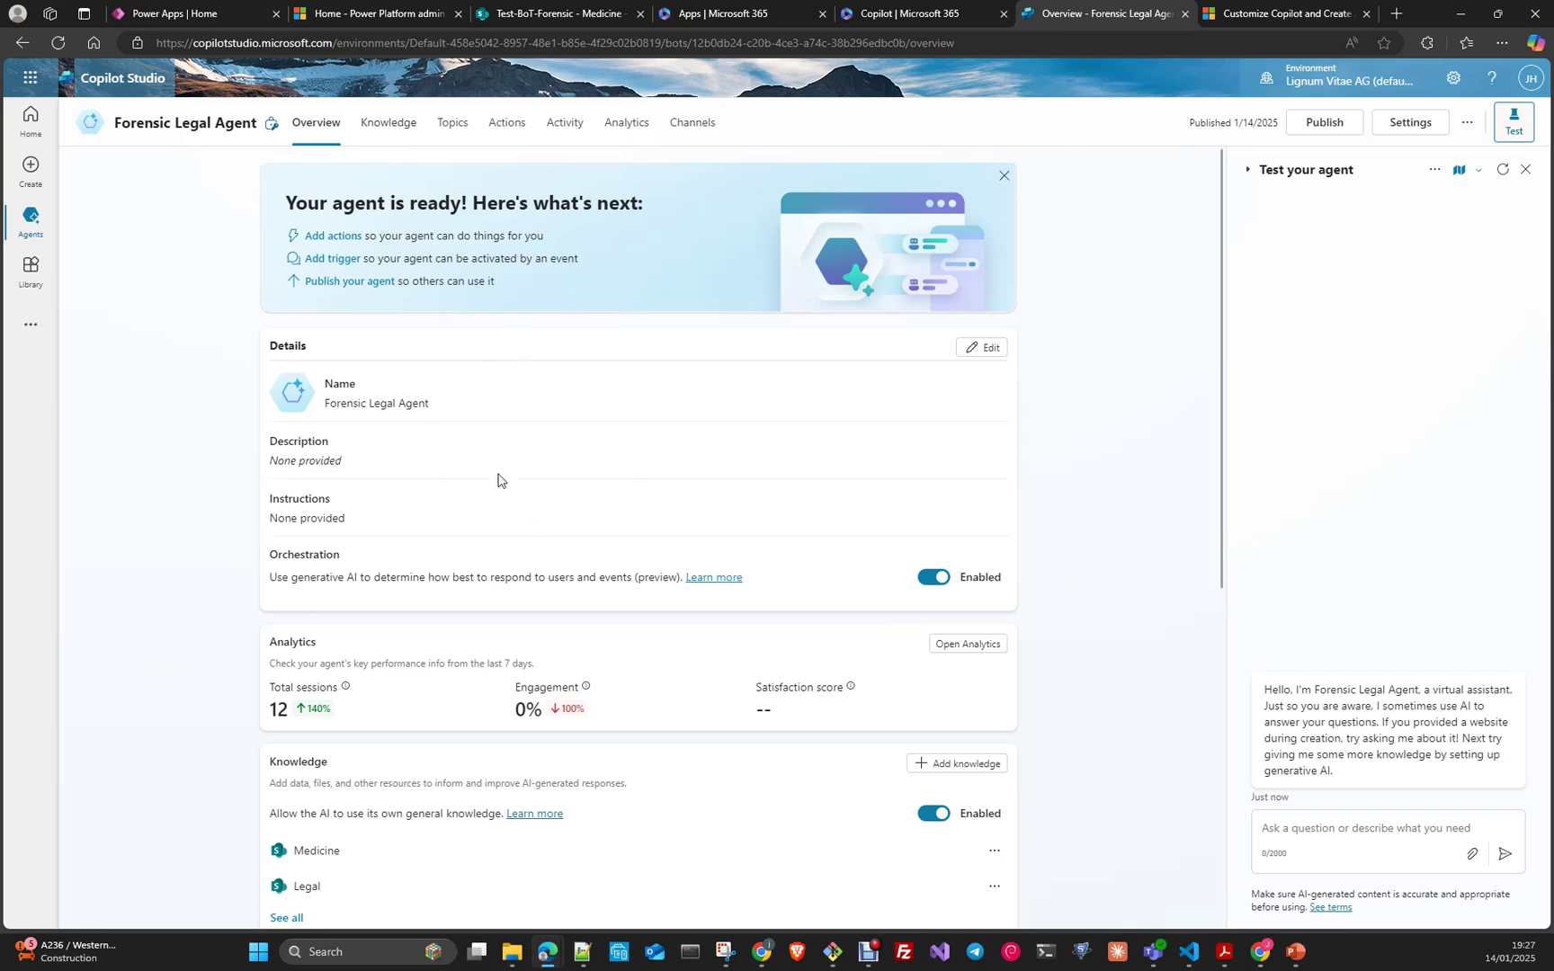
- Examine the Forensic Legal Agent overview, including its details, analytics, knowledge, actions, triggers, topics and published status
scroll(498, 480, "down", 3)
scroll(499, 481, "down", 3)
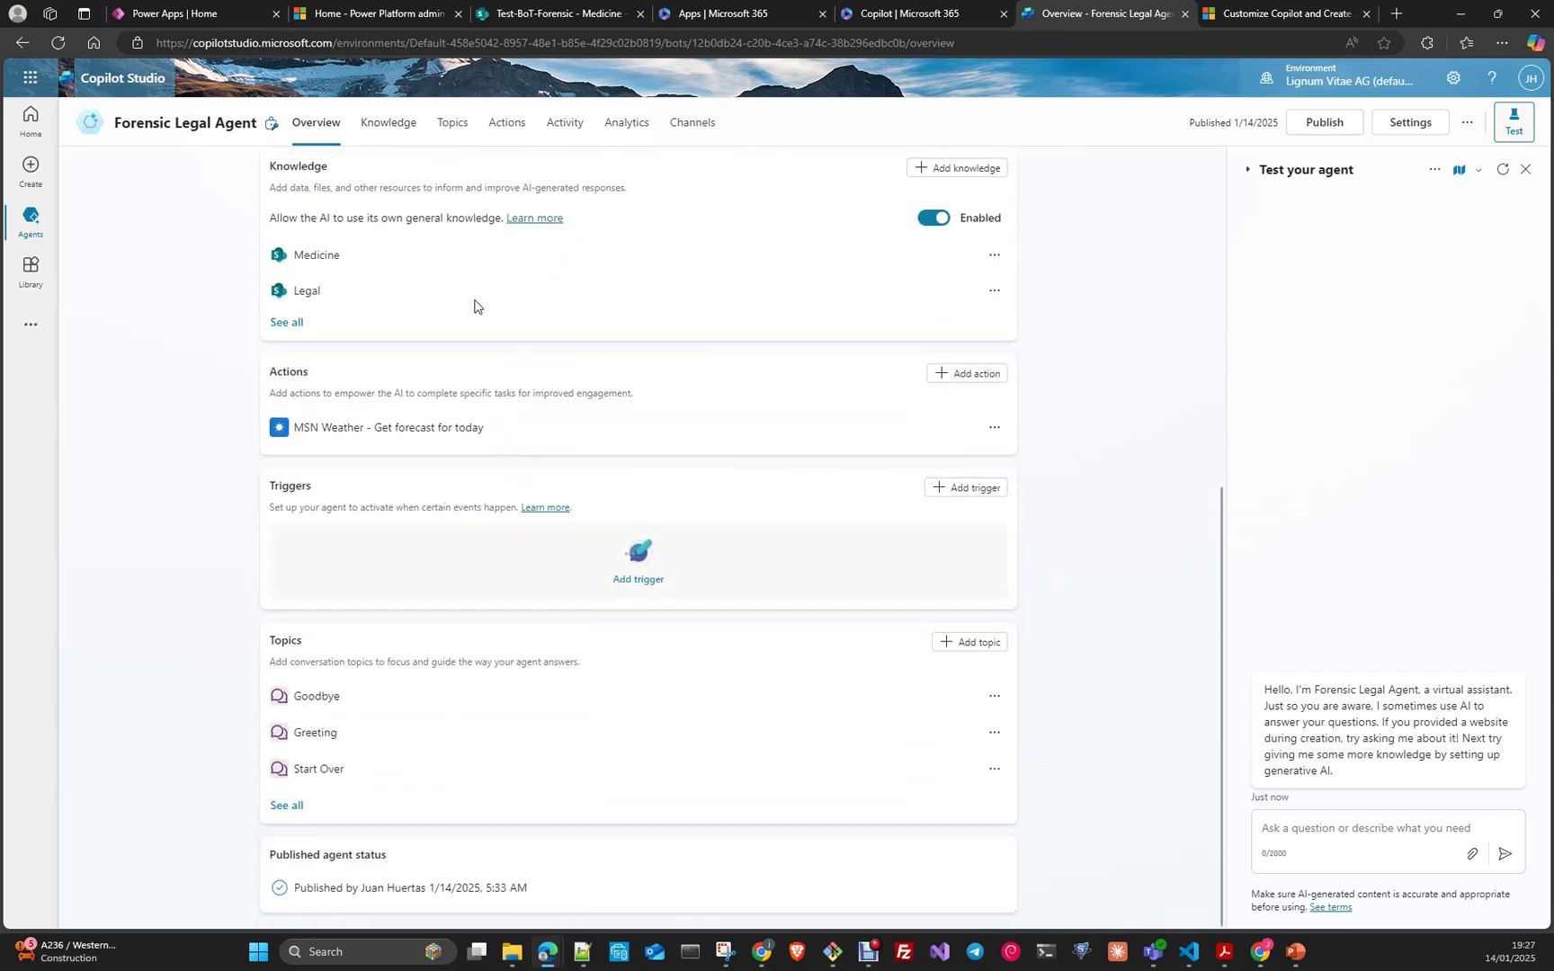
scroll(474, 618, "up", 5)
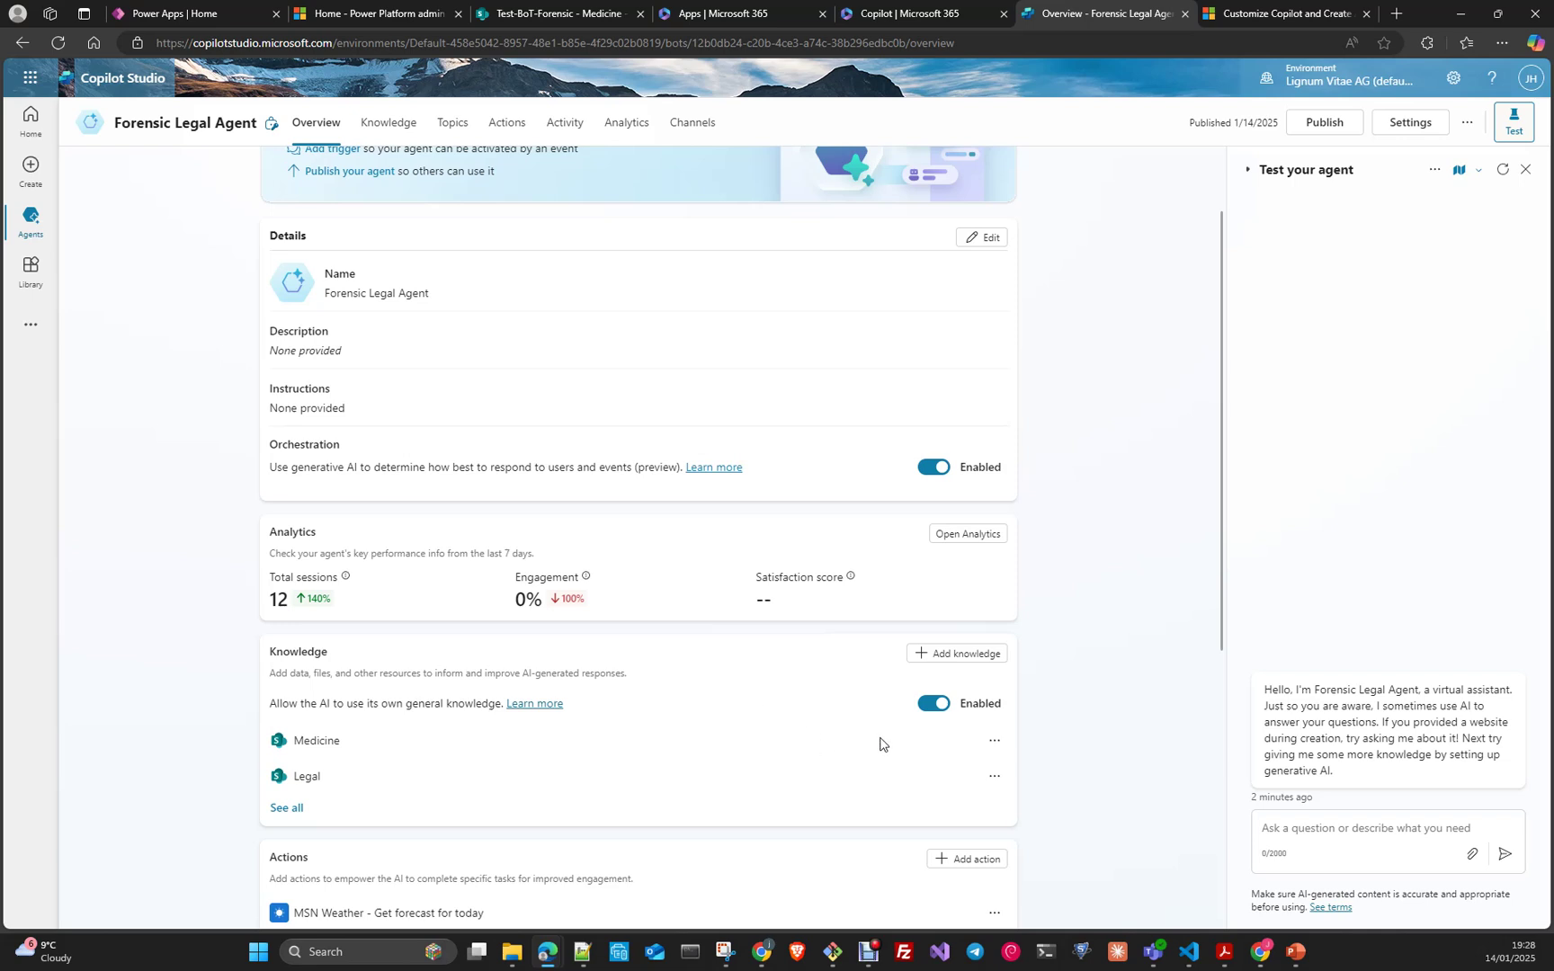
scroll(881, 743, "down", 1)
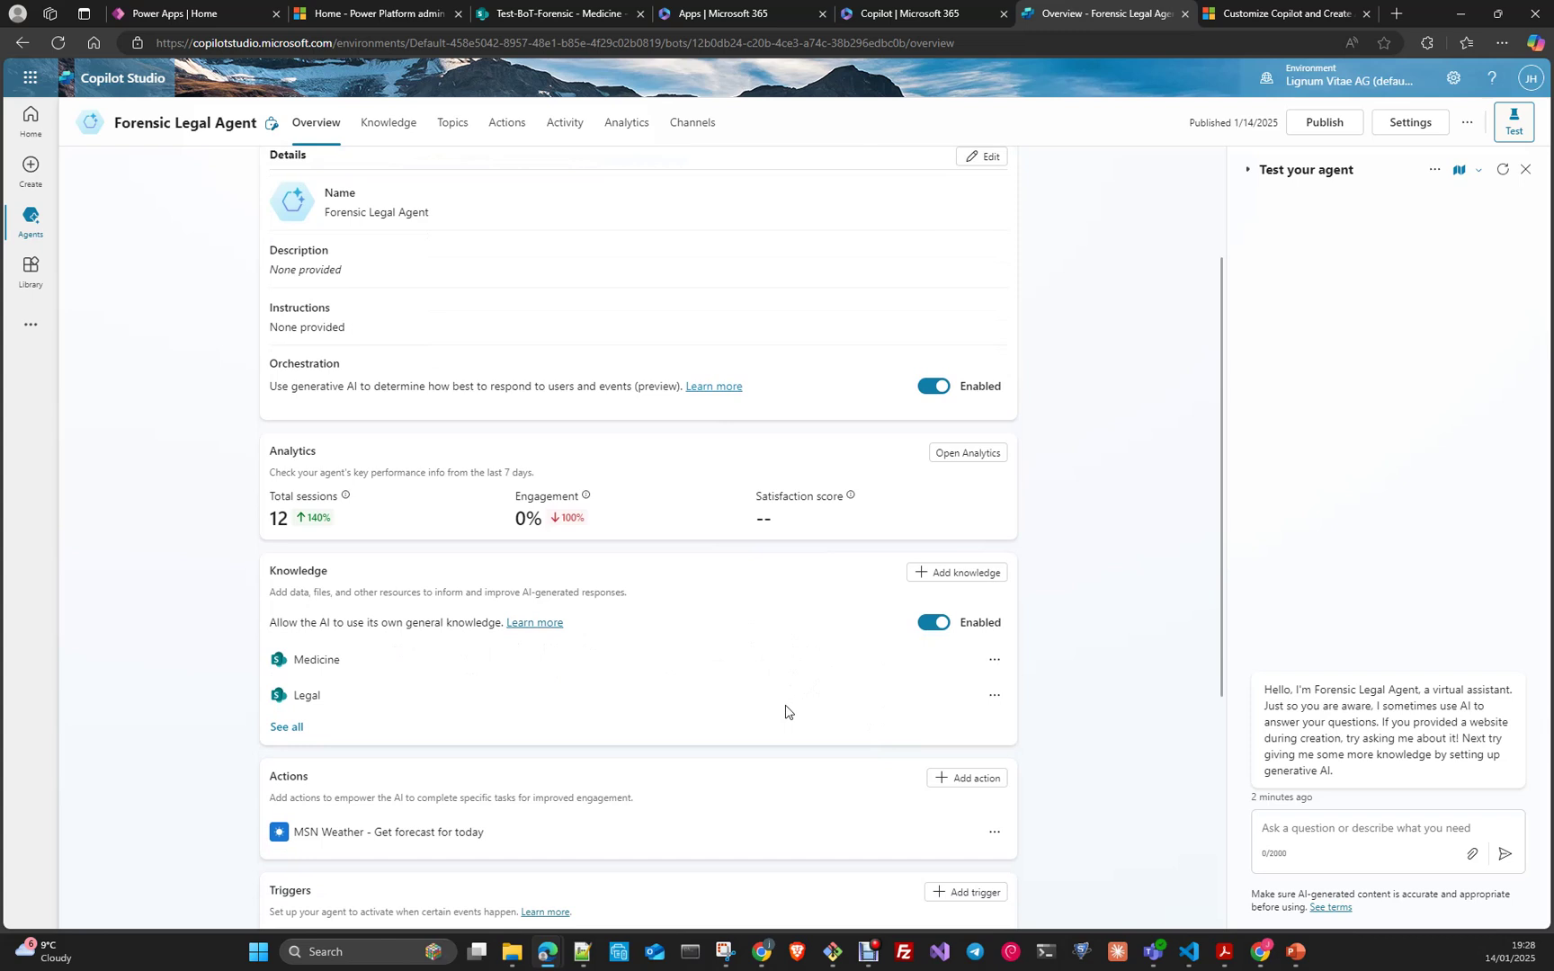
scroll(790, 713, "down", 2)
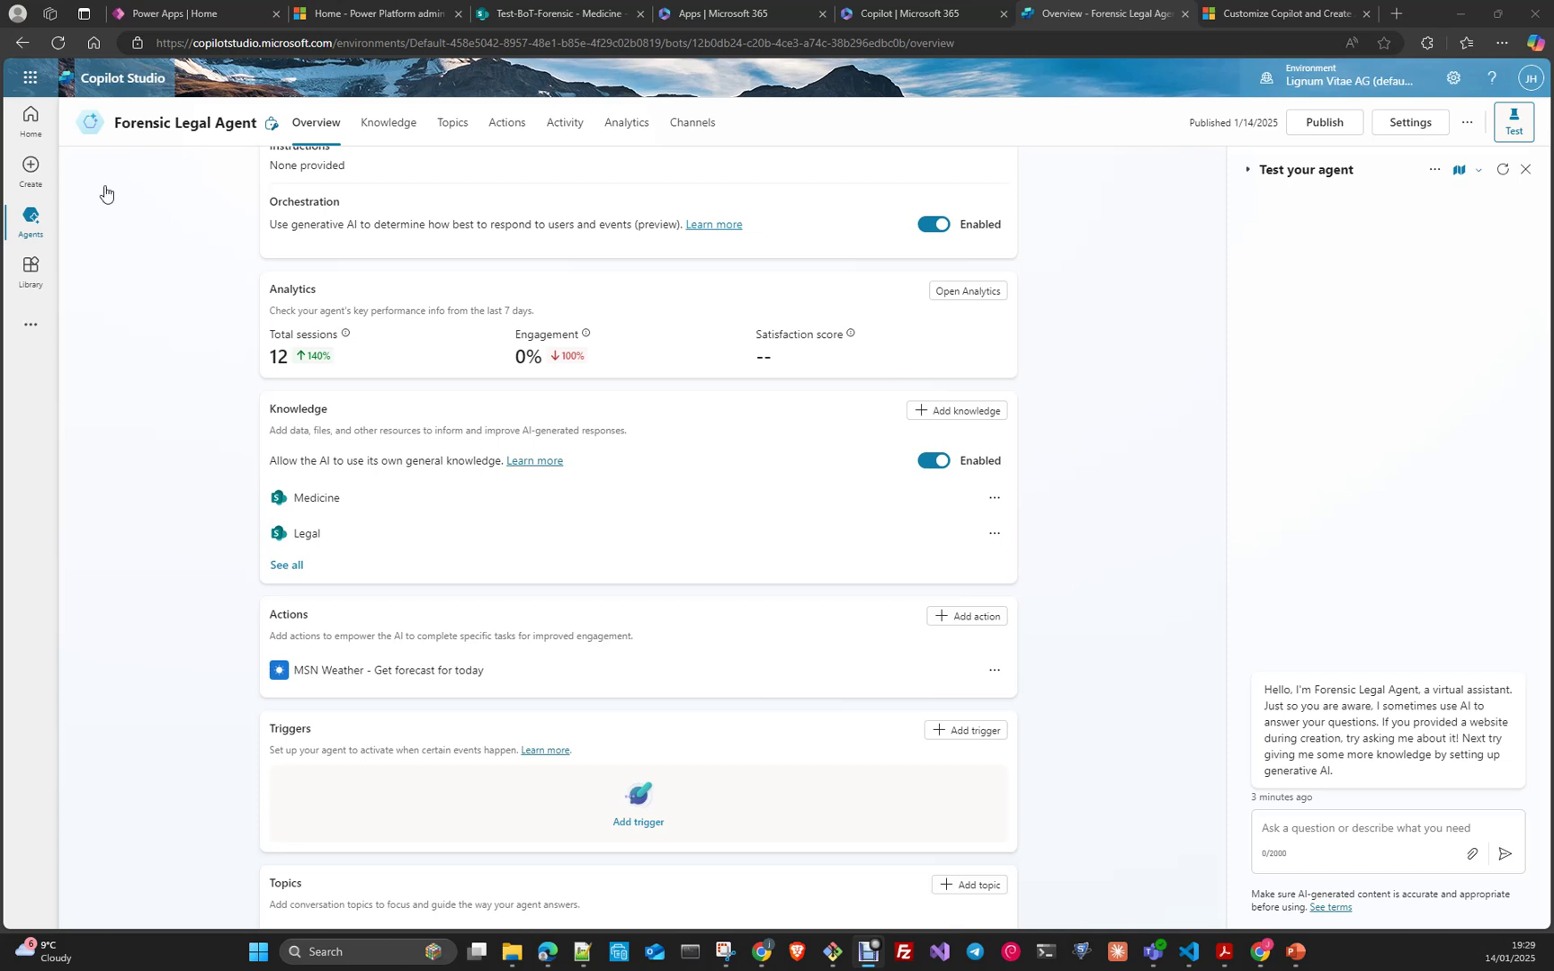
scroll(708, 512, "up", 2)
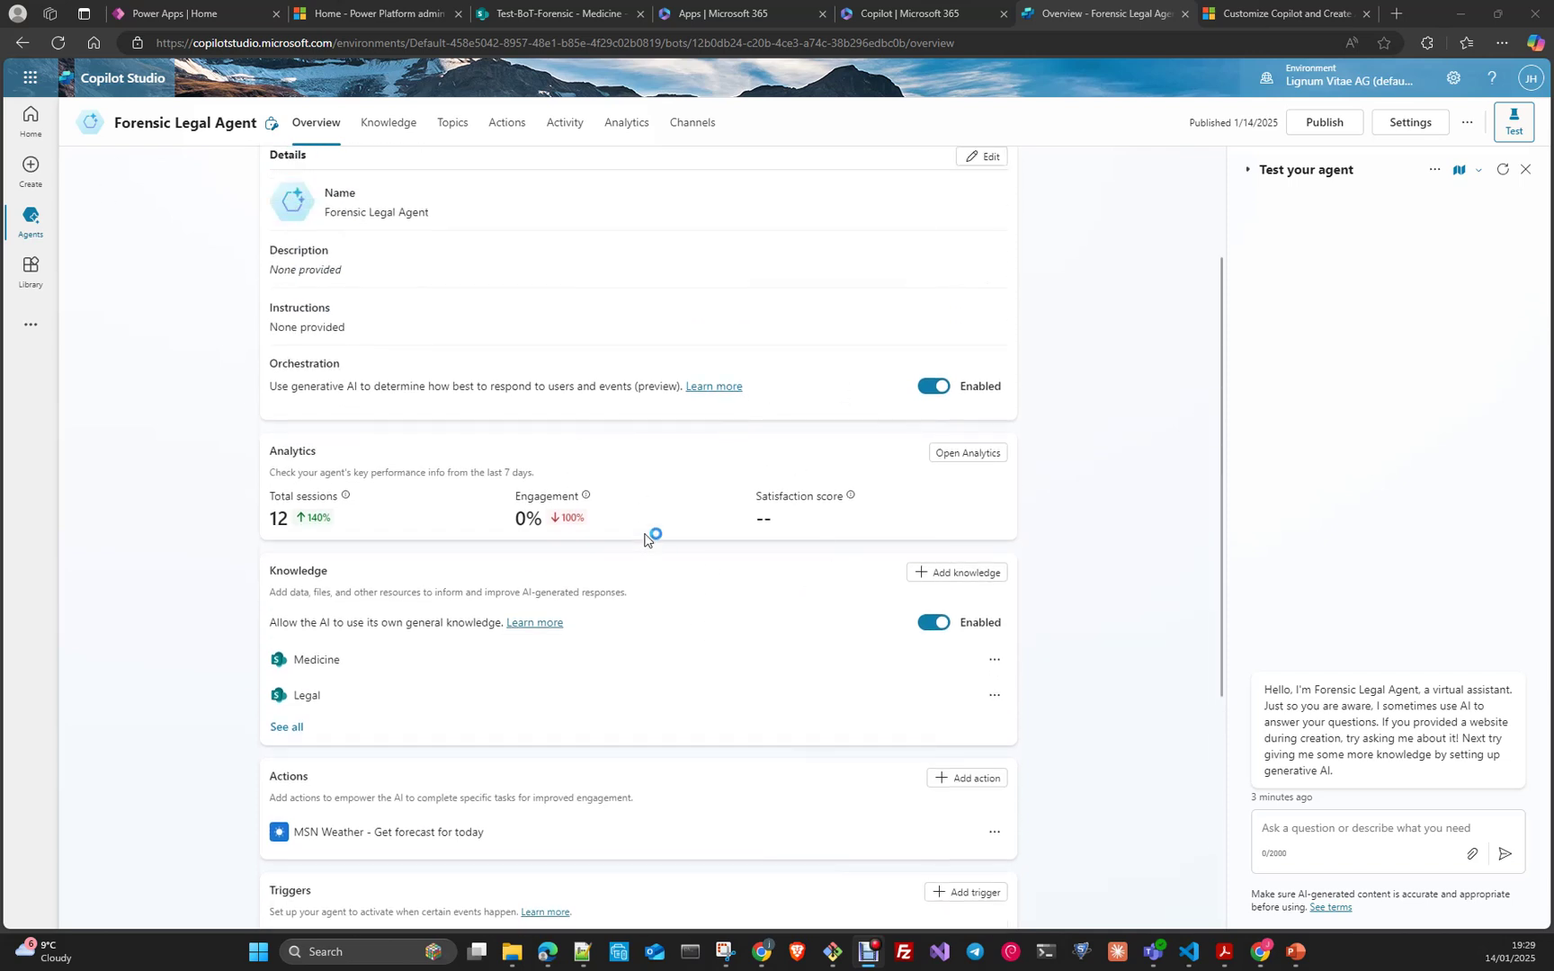
scroll(647, 544, "up", 2)
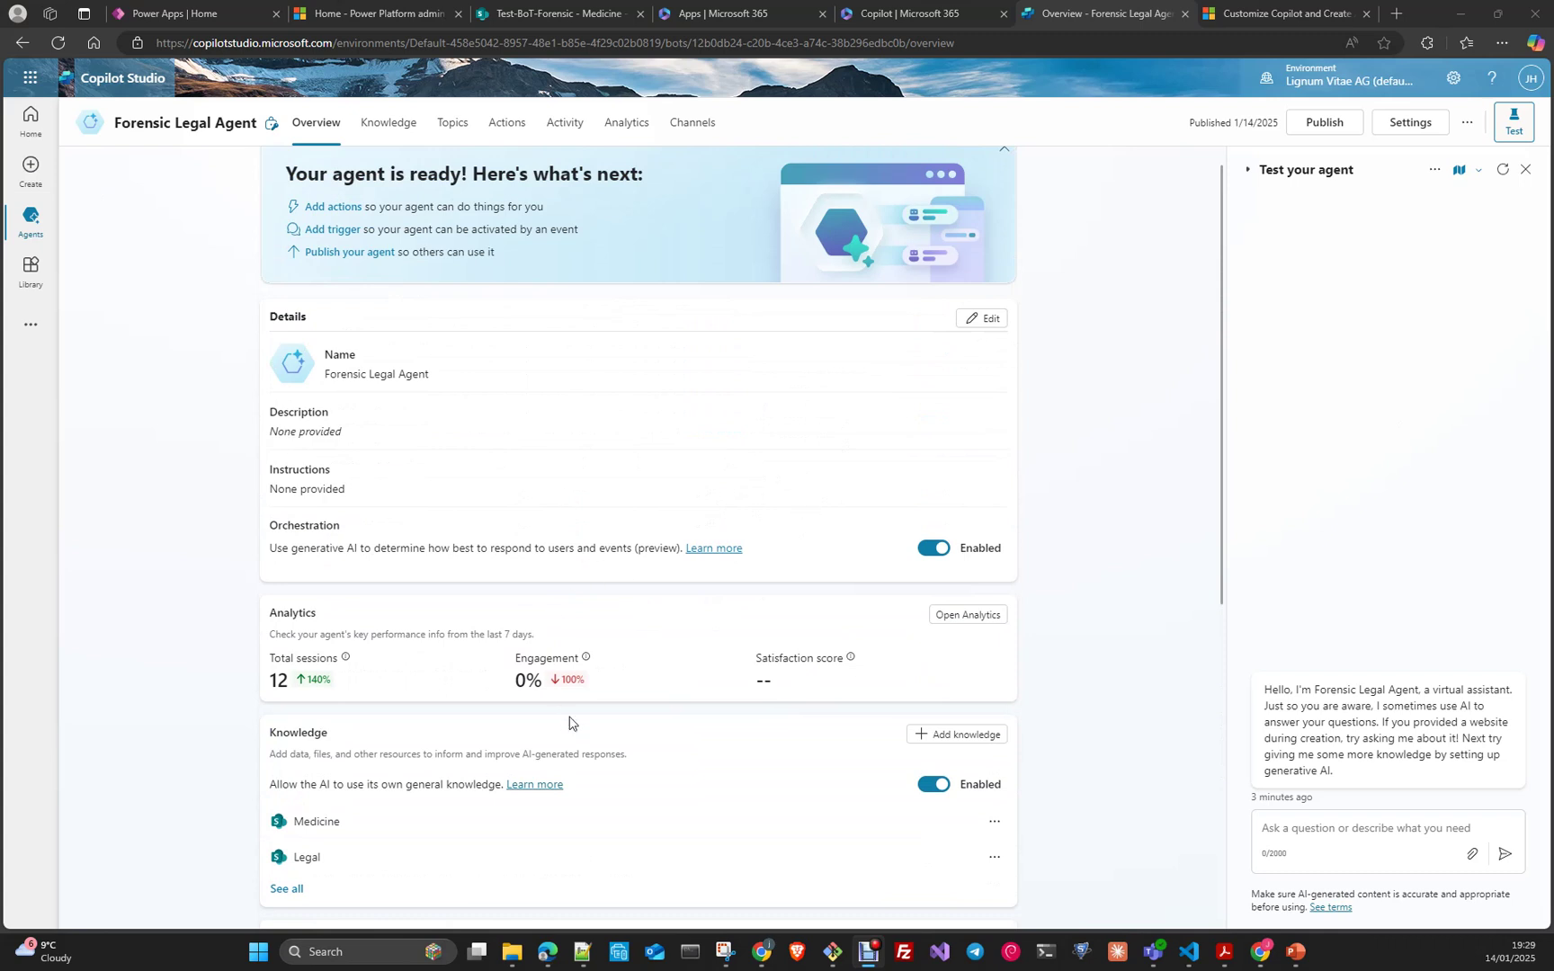
scroll(732, 529, "down", 2)
scroll(727, 517, "down", 5)
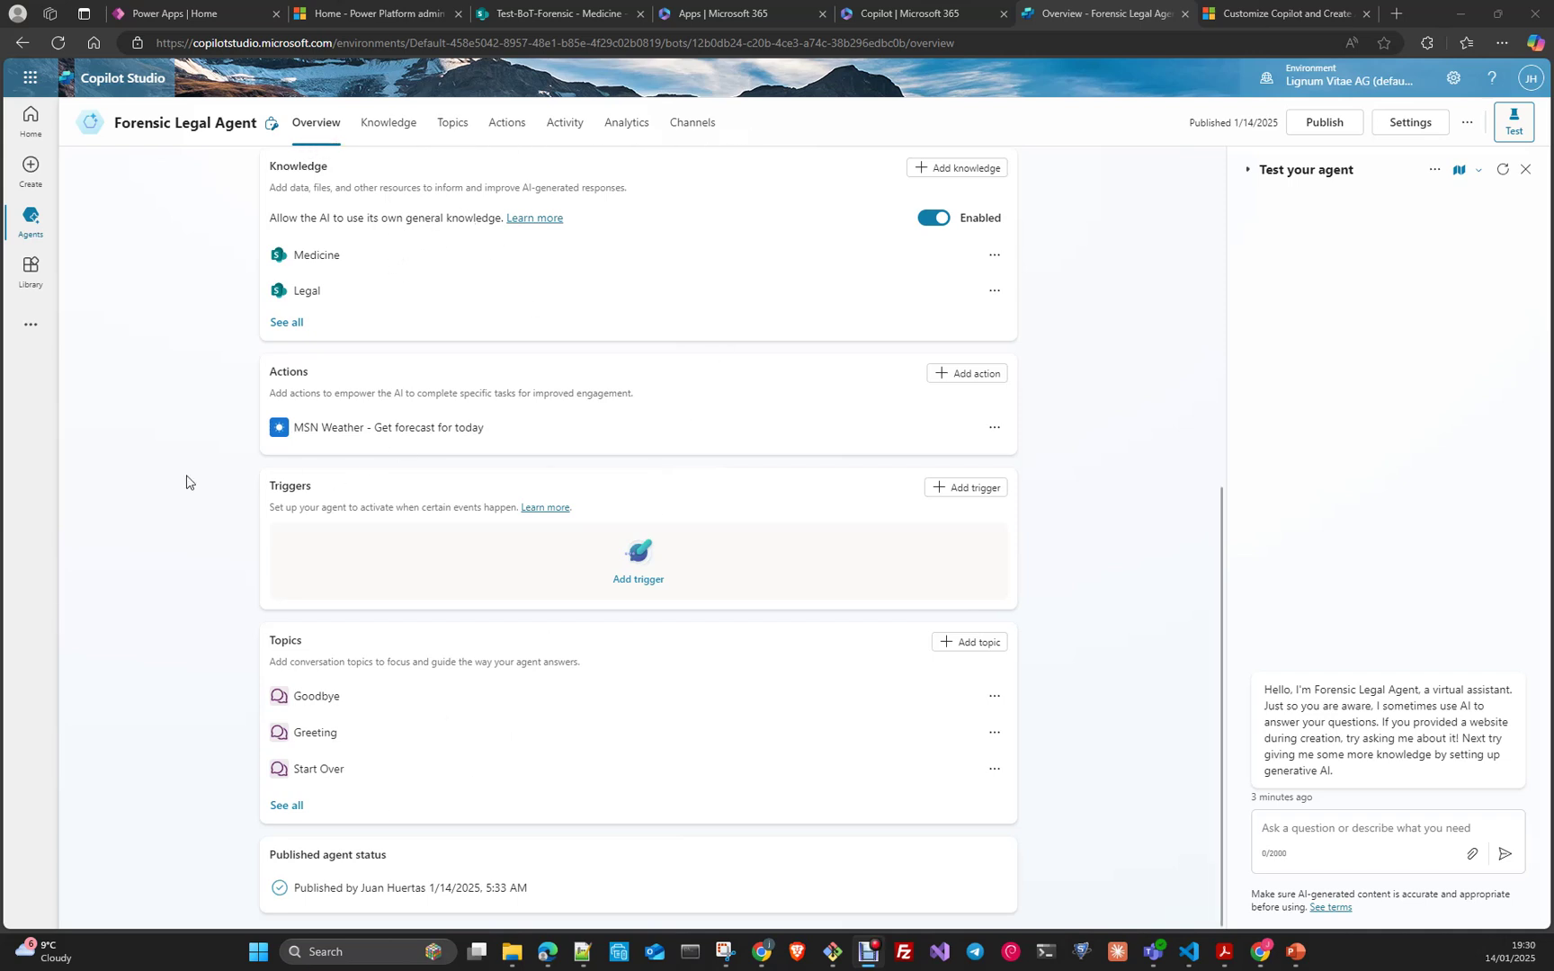
scroll(488, 737, "up", 5)
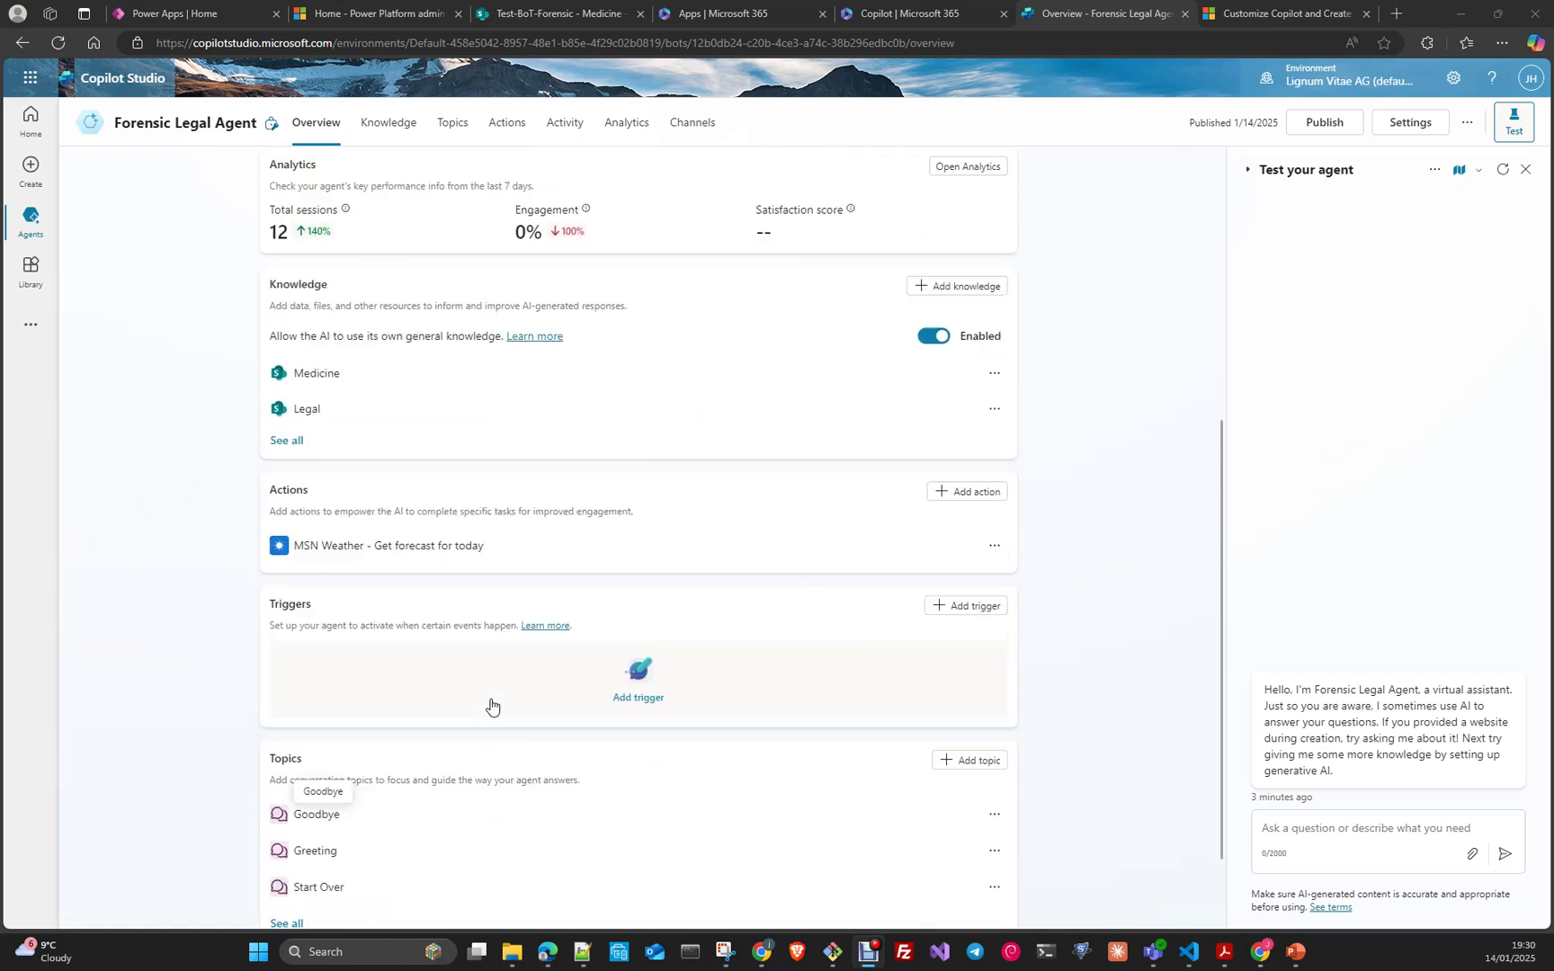
- Examine the Forensic Legal Agent's knowledge sources and the featured and advanced source types available for adding knowledge
left_click(395, 137)
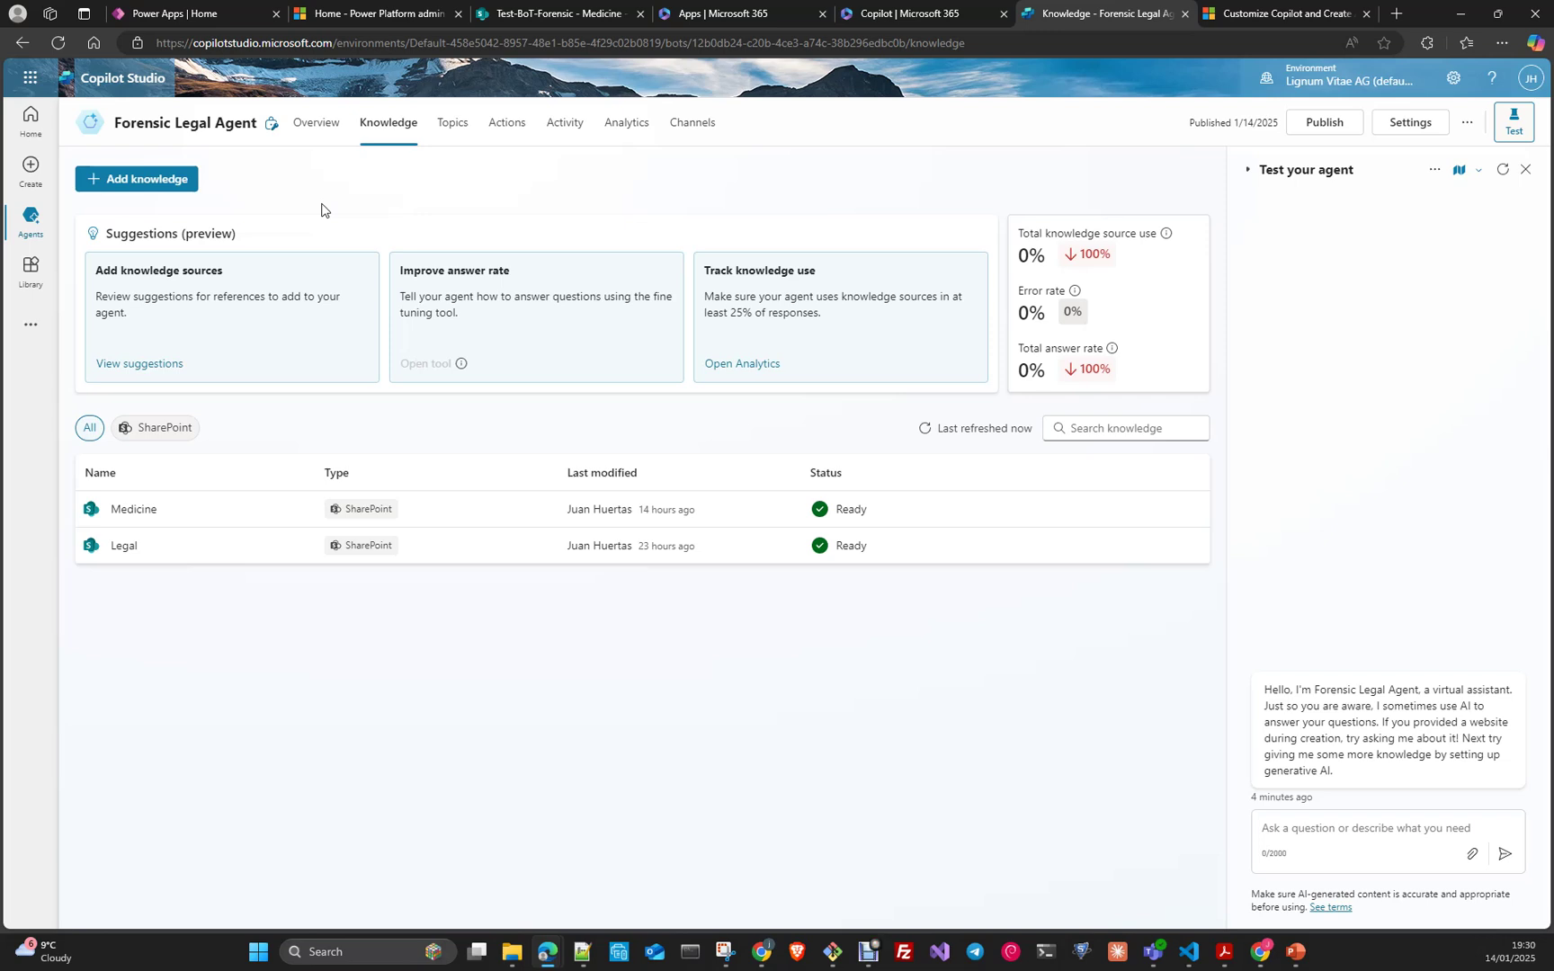
left_click(22, 216)
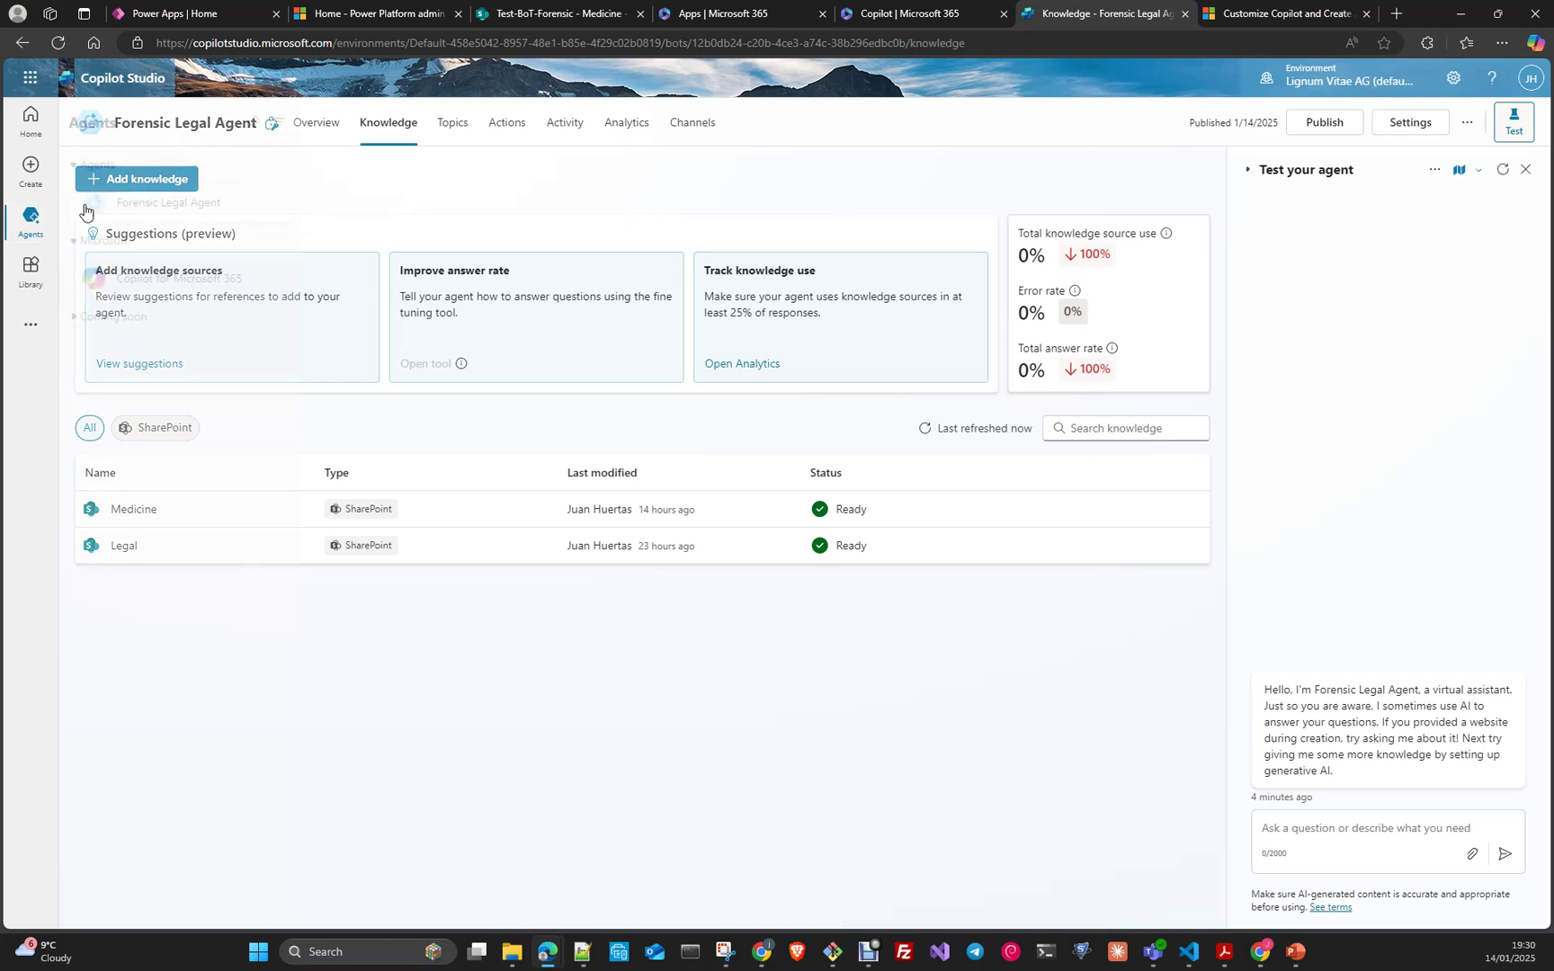
left_click(143, 180)
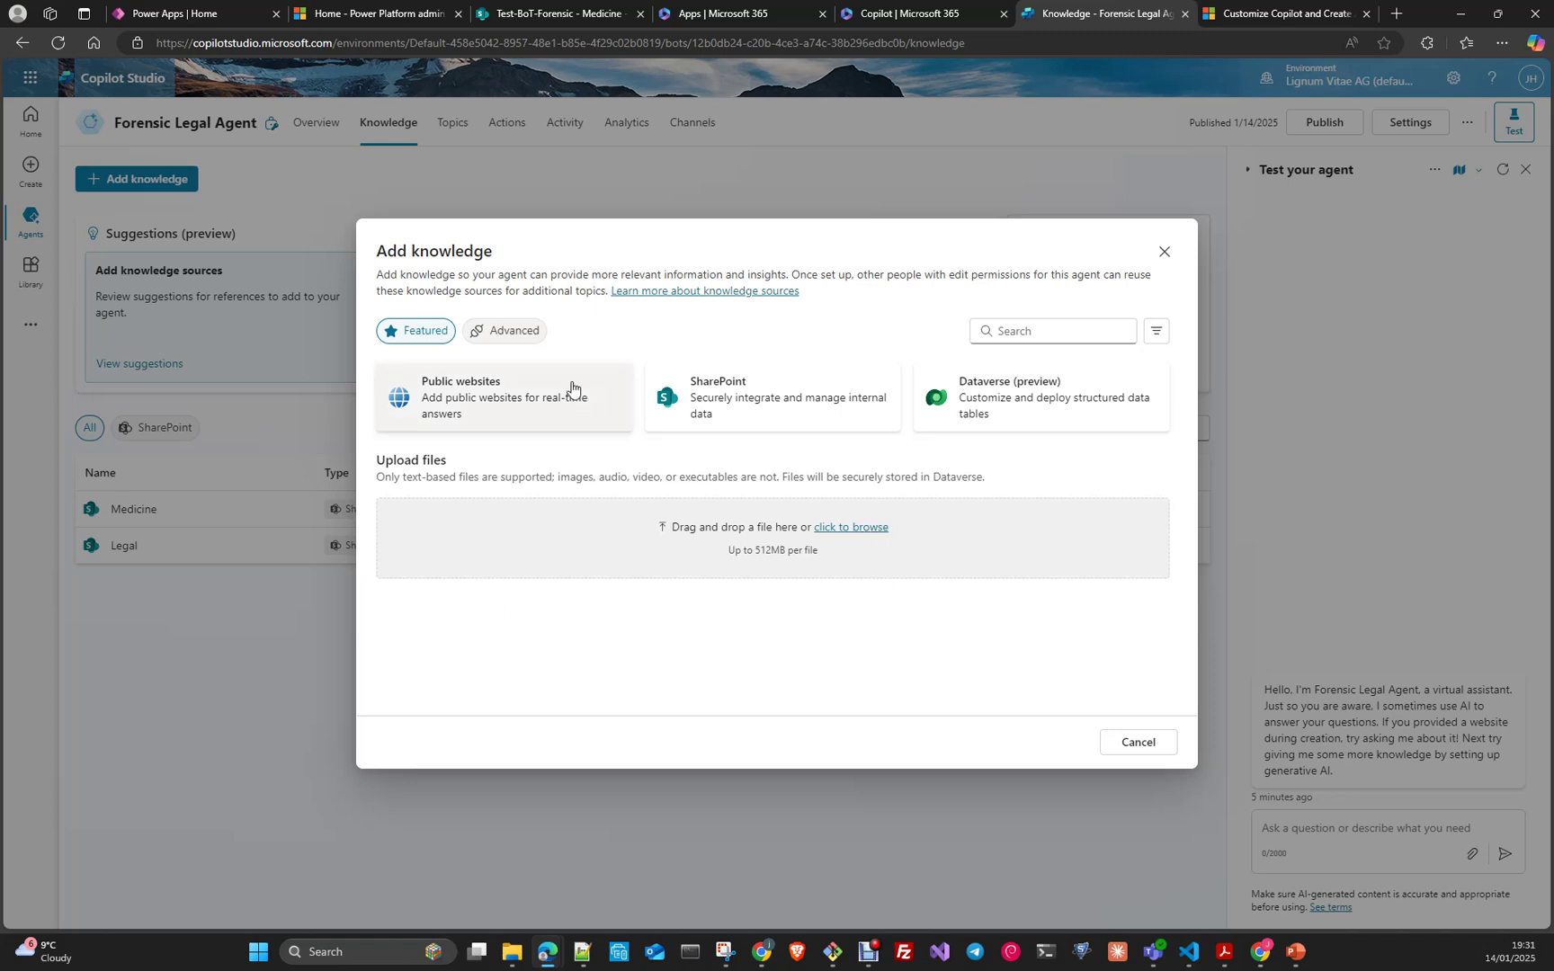
left_click(502, 341)
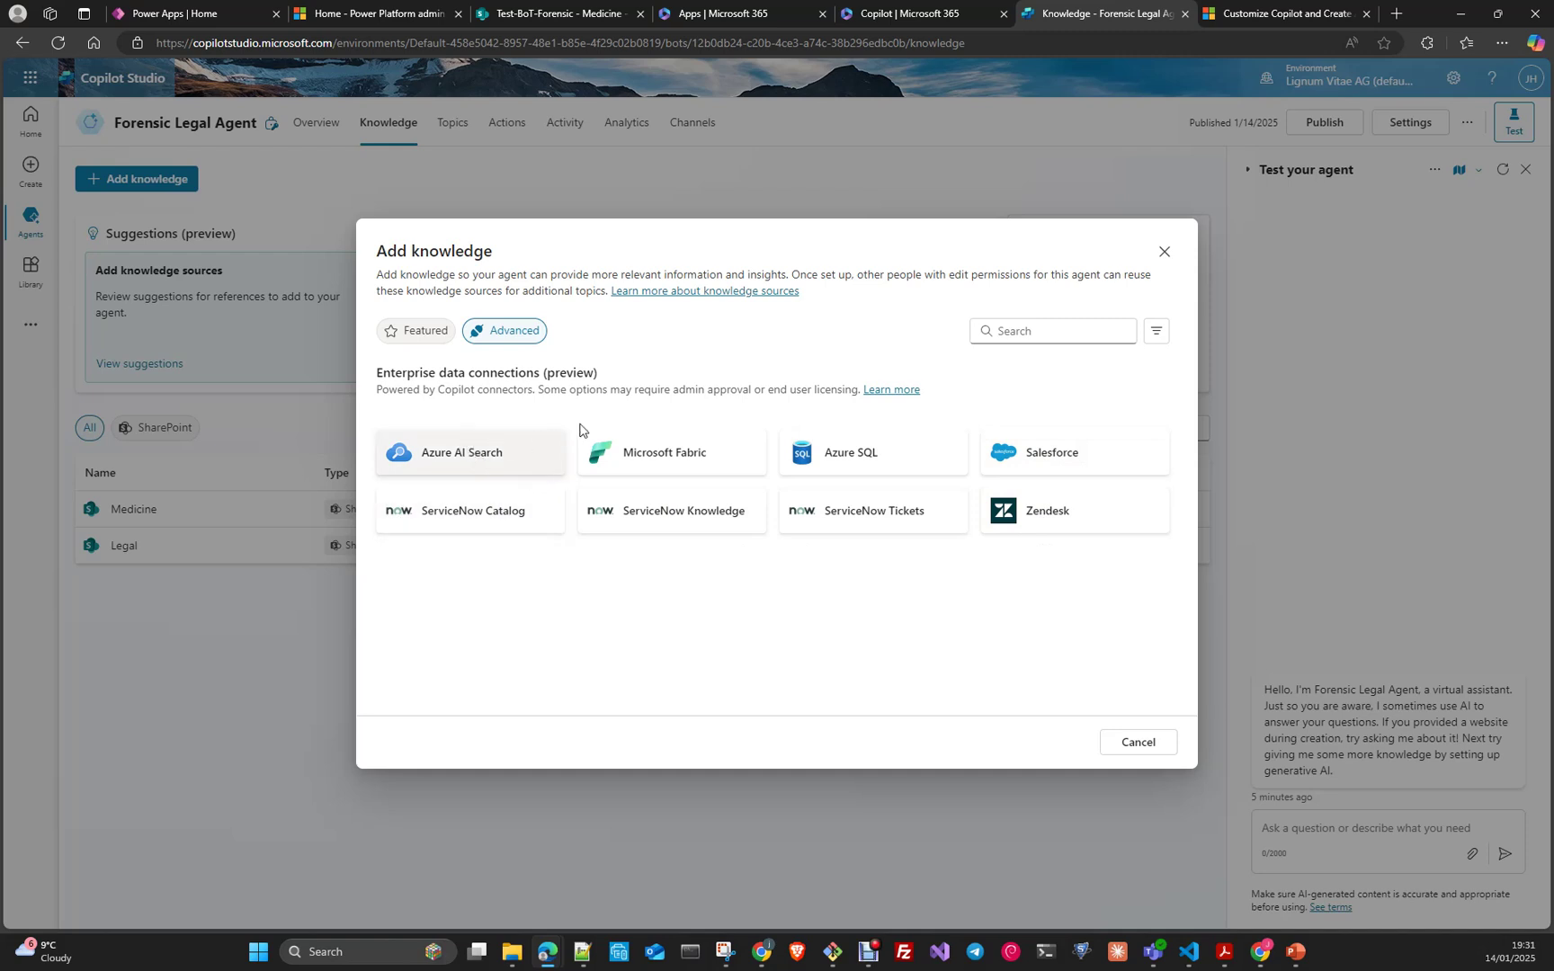
left_click(433, 333)
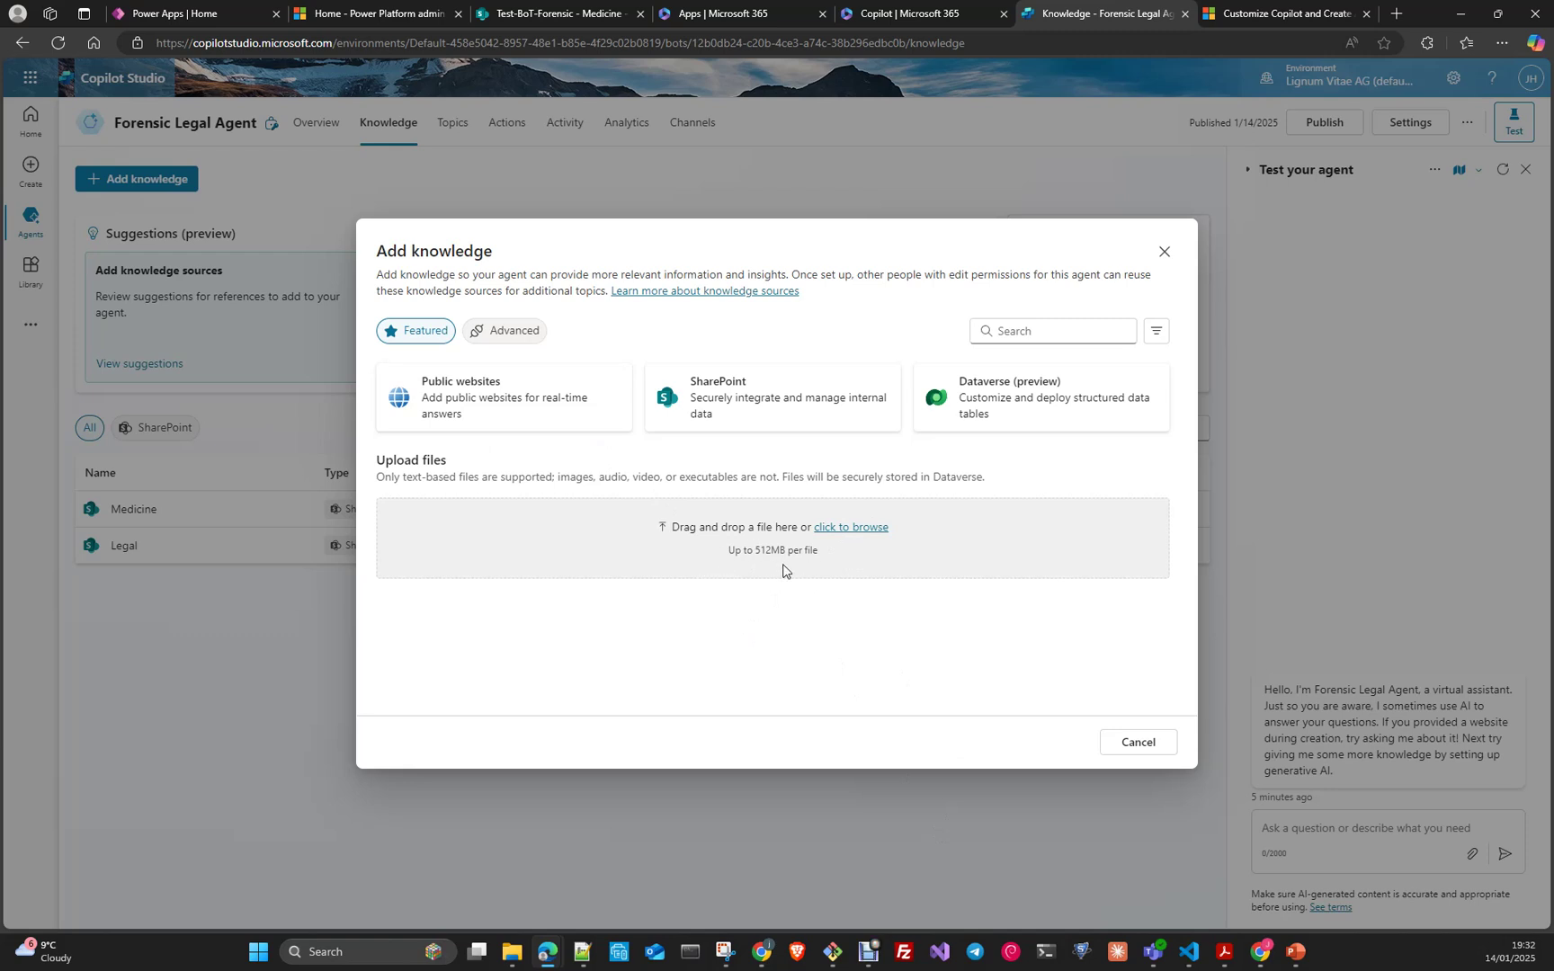
- View the SharePoint knowledge source setup and leave it without adding a site or files
left_click(755, 391)
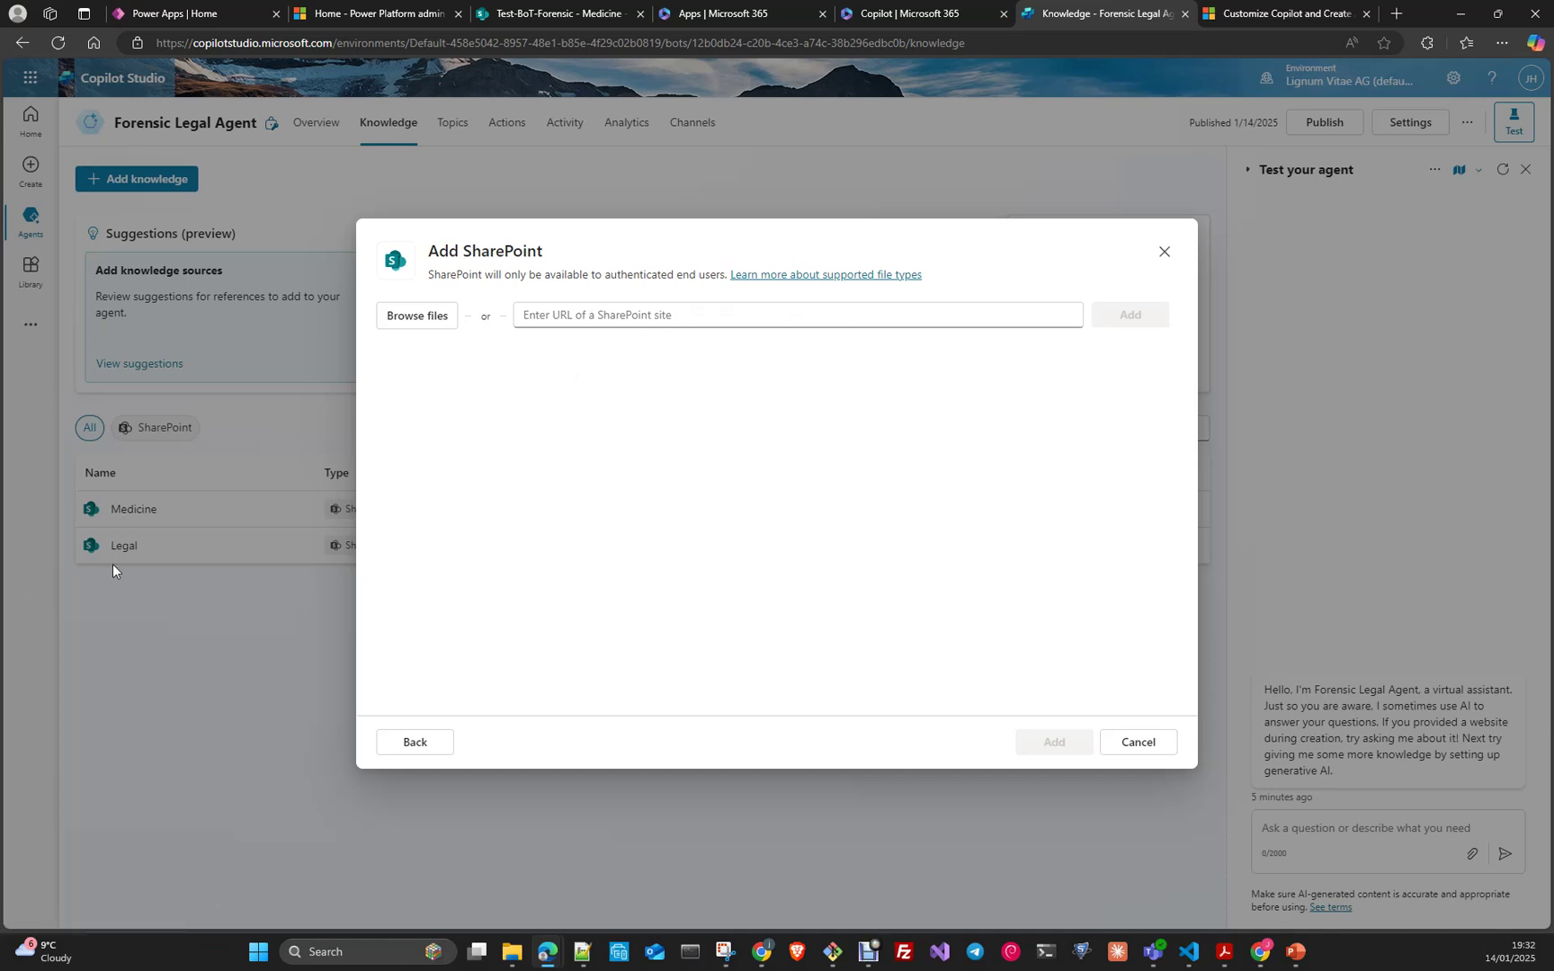
left_click(1164, 251)
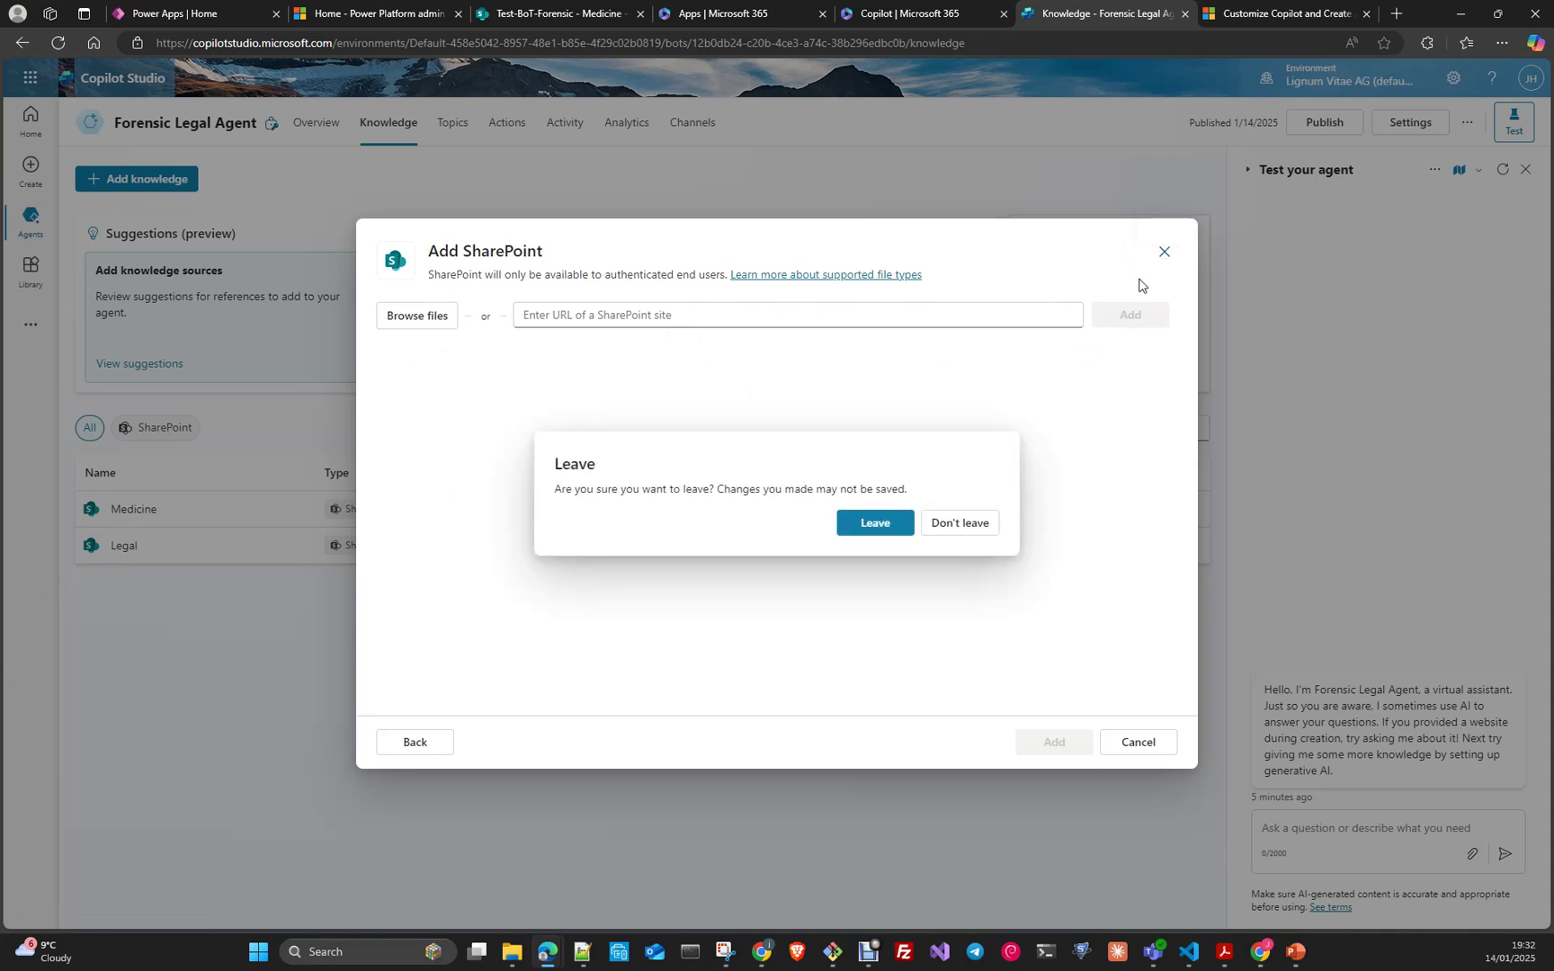
left_click(892, 532)
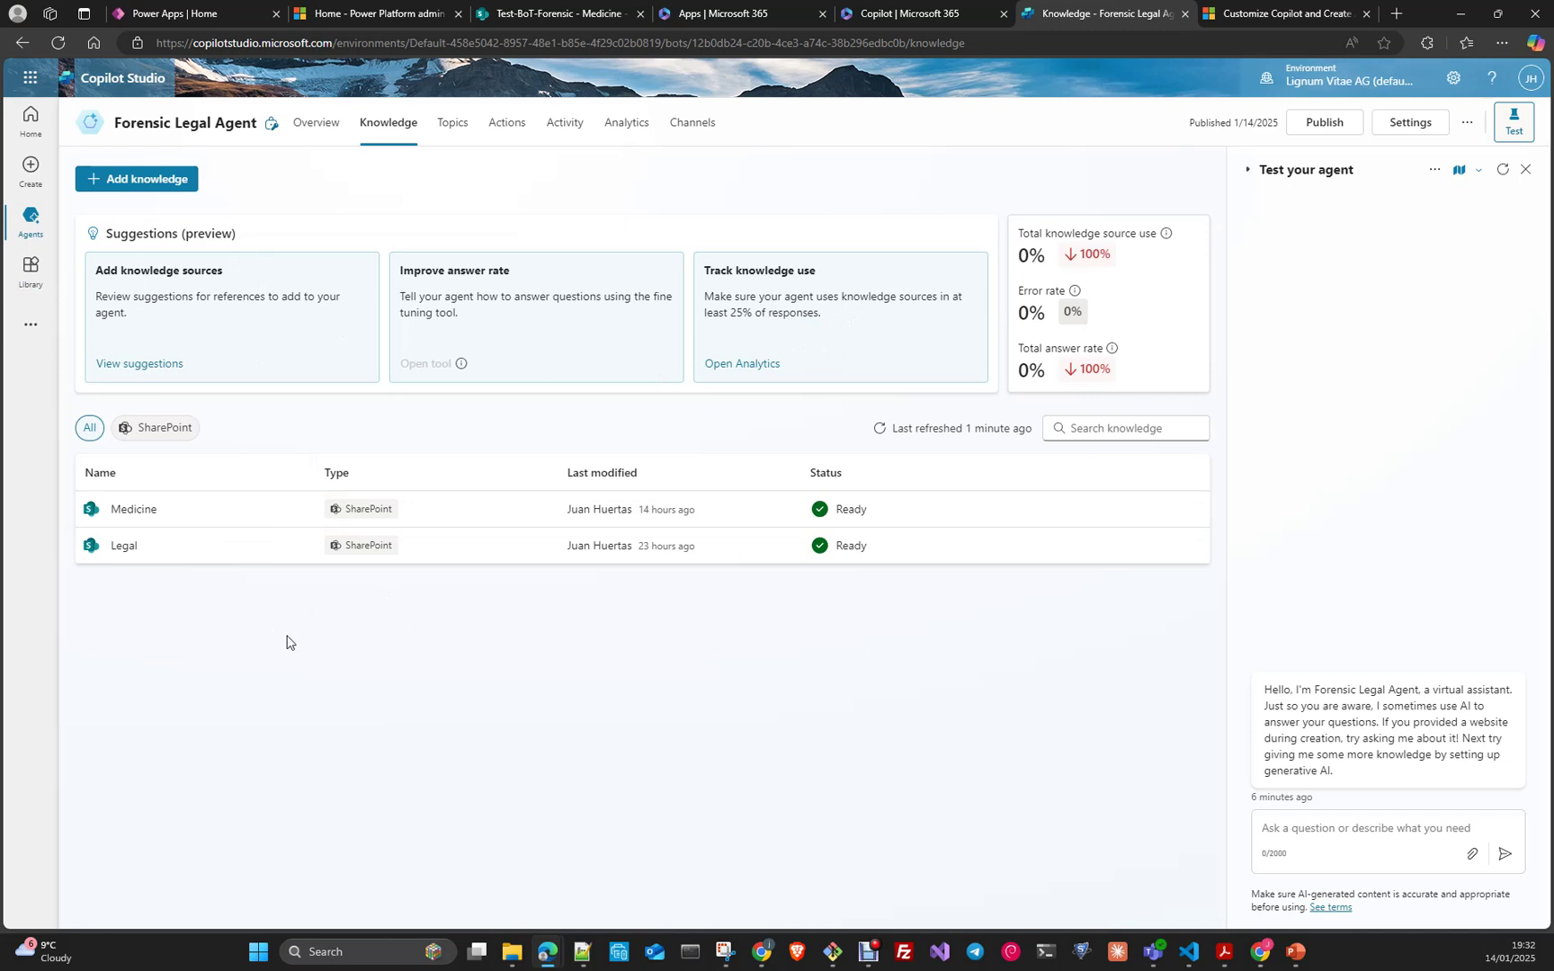
- View the public websites knowledge source setup and leave it without adding a link
left_click(147, 184)
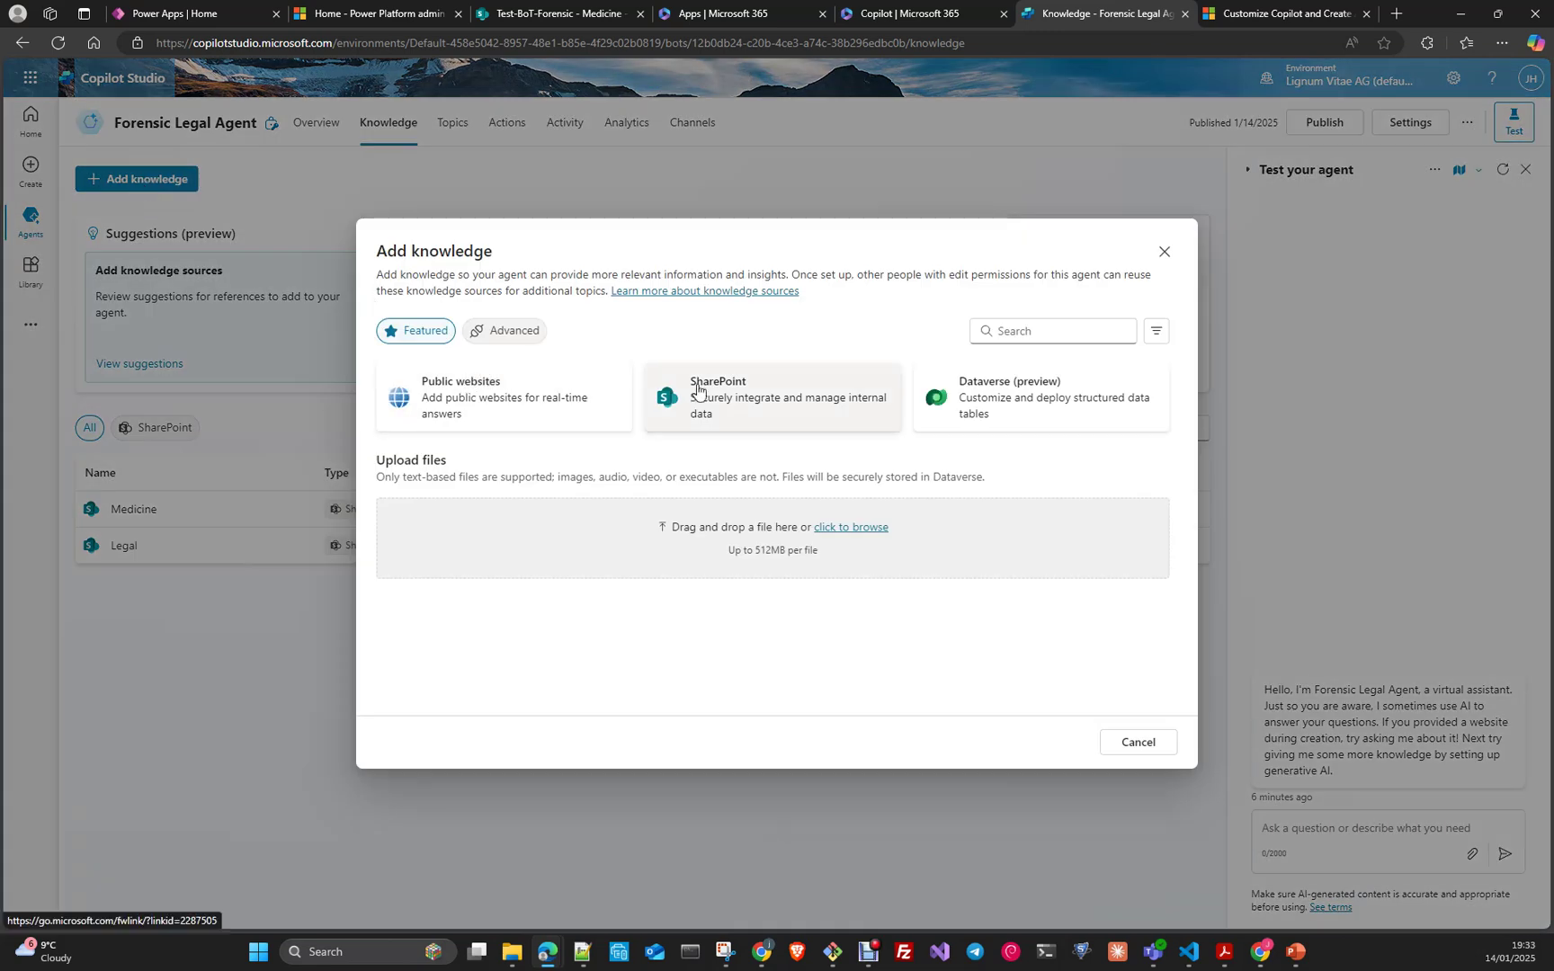
left_click(496, 416)
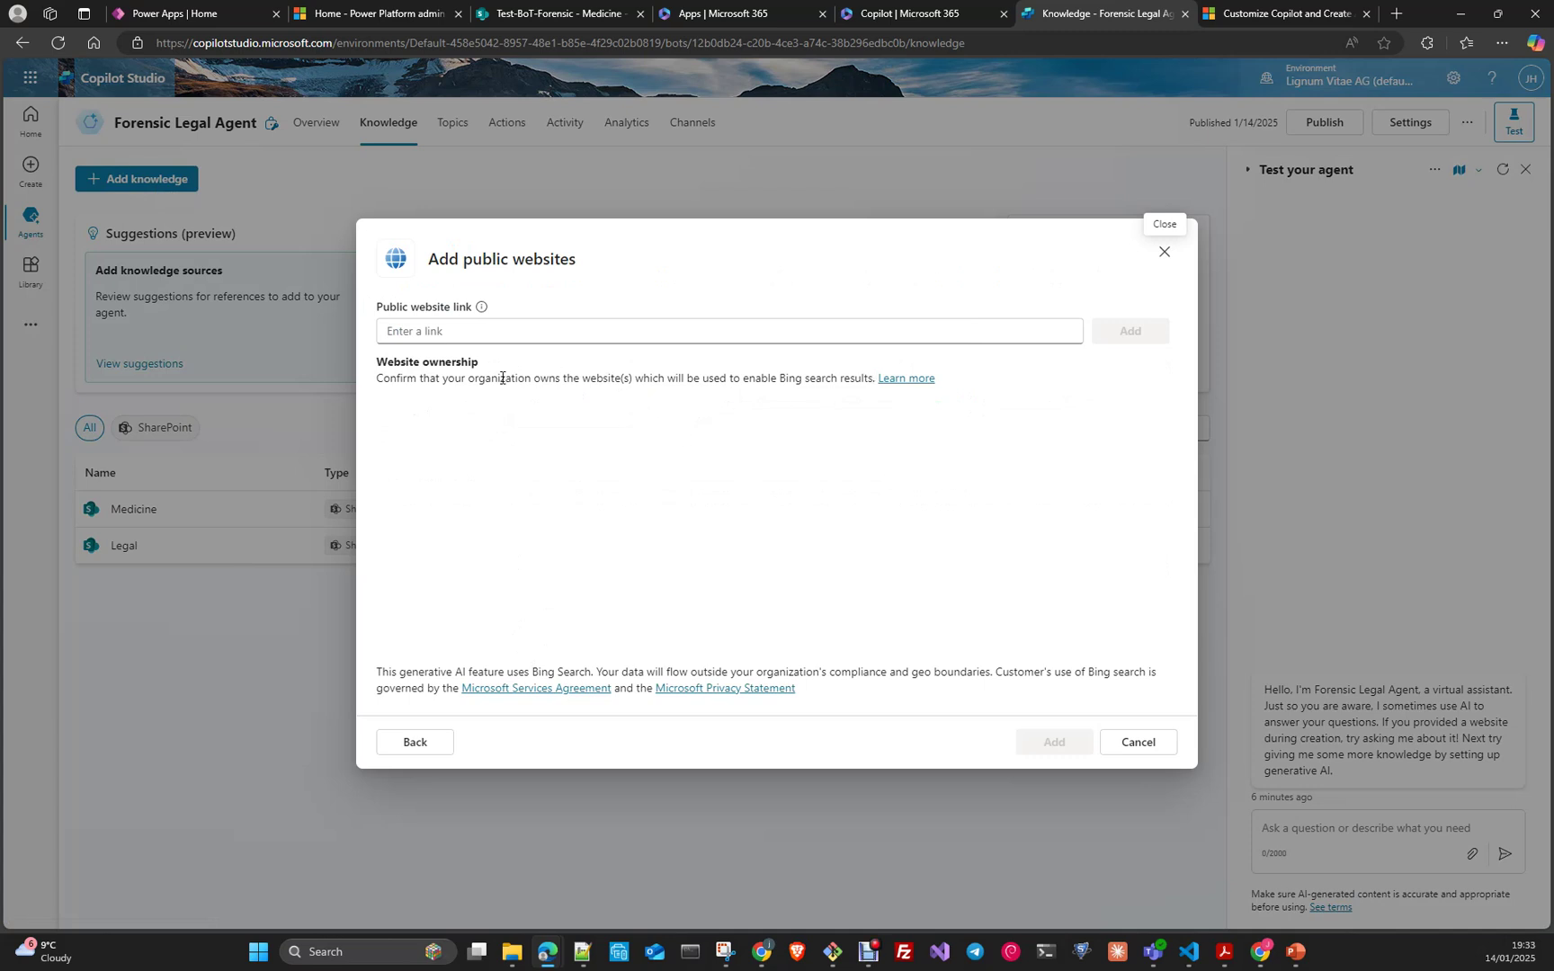
left_click(1165, 253)
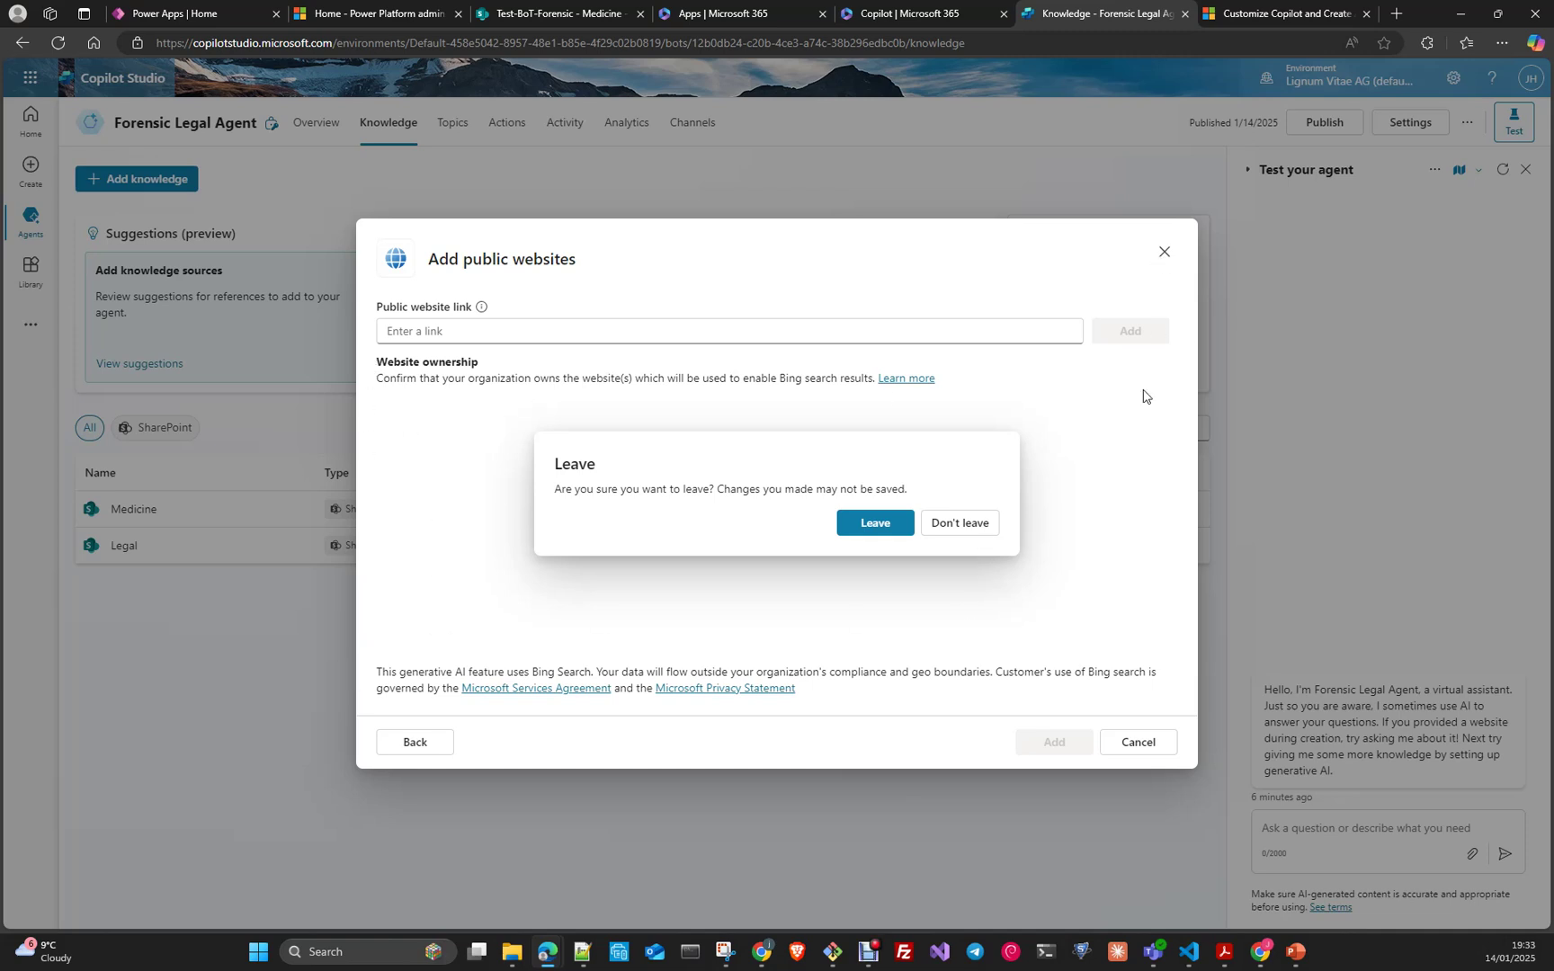
left_click(882, 526)
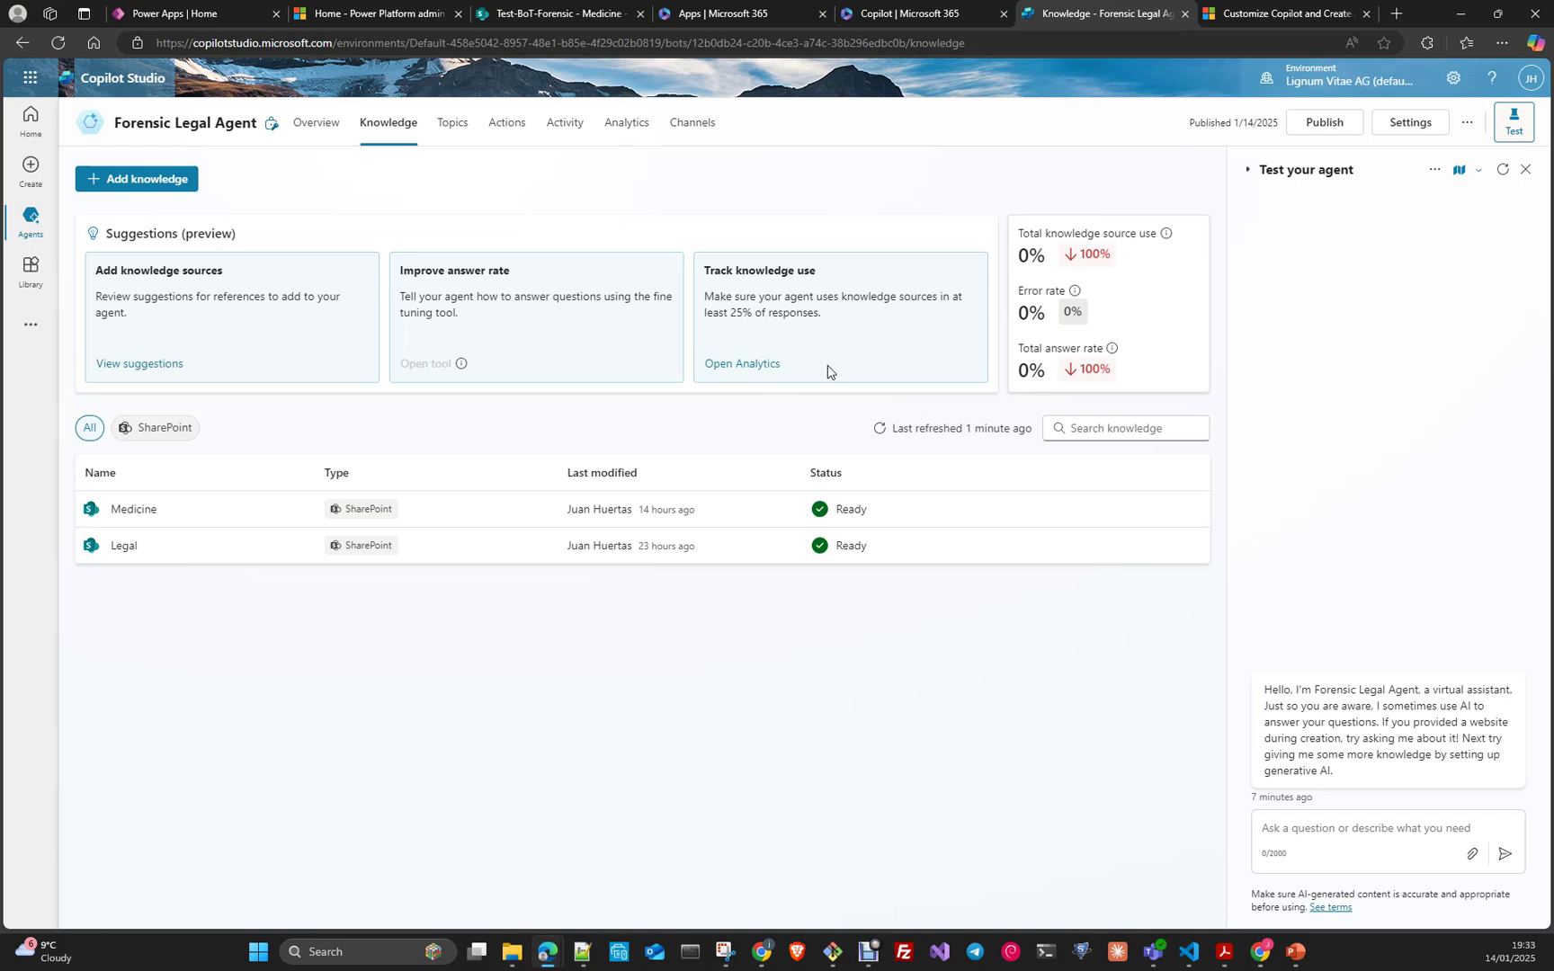
- Browse the Dataverse tables available as a knowledge source and leave without selecting any table
left_click(162, 178)
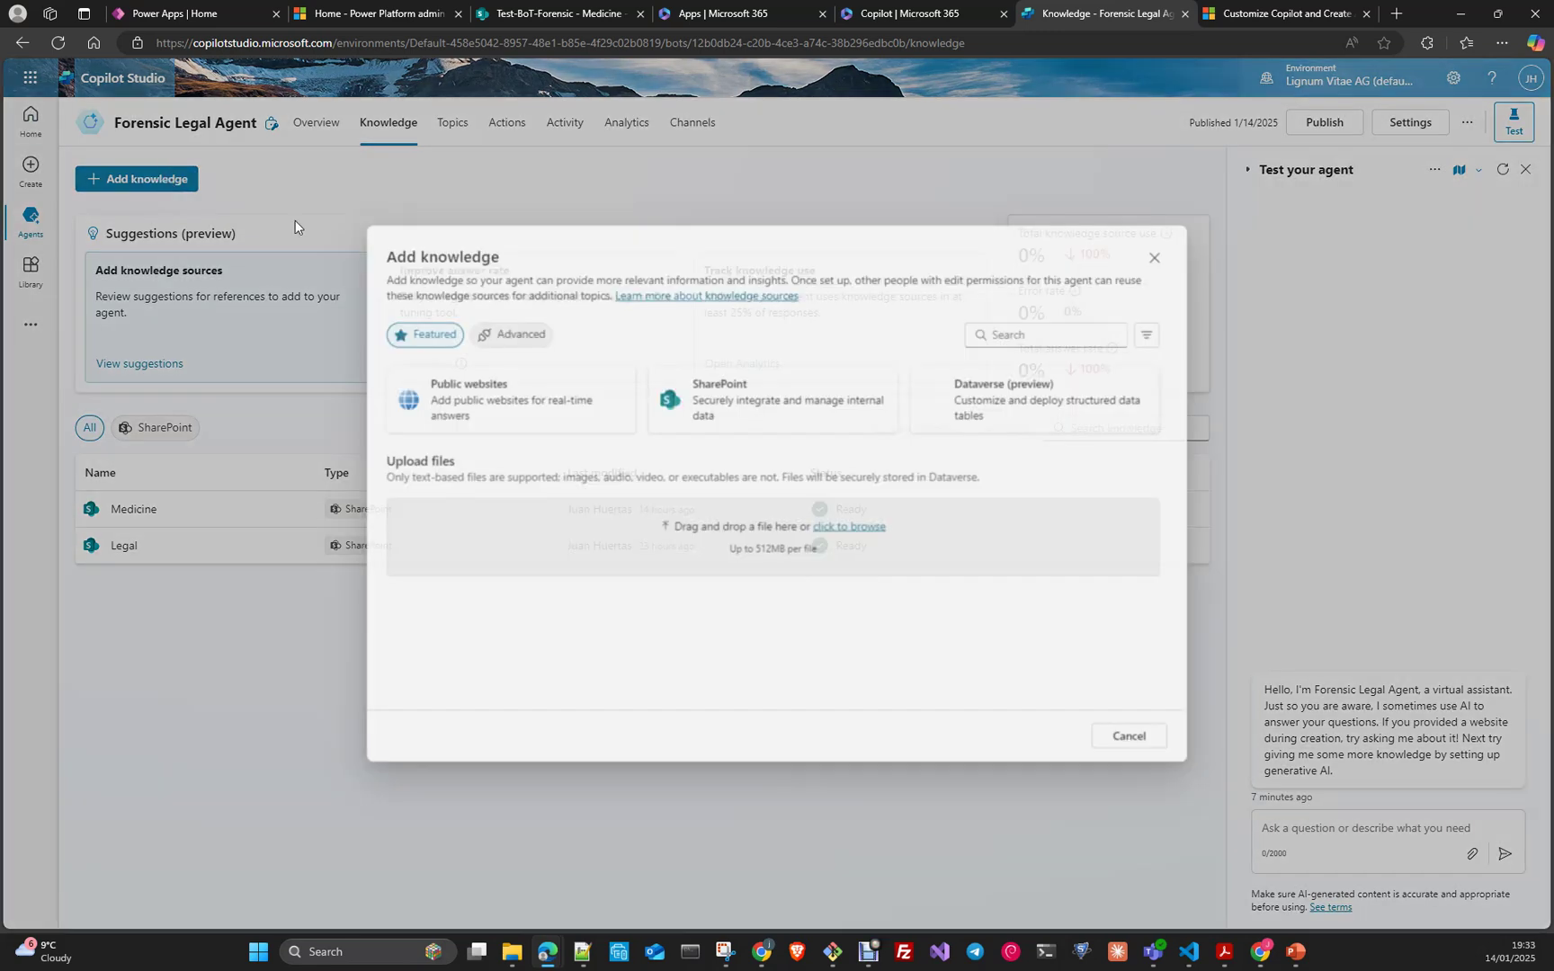
left_click(1015, 405)
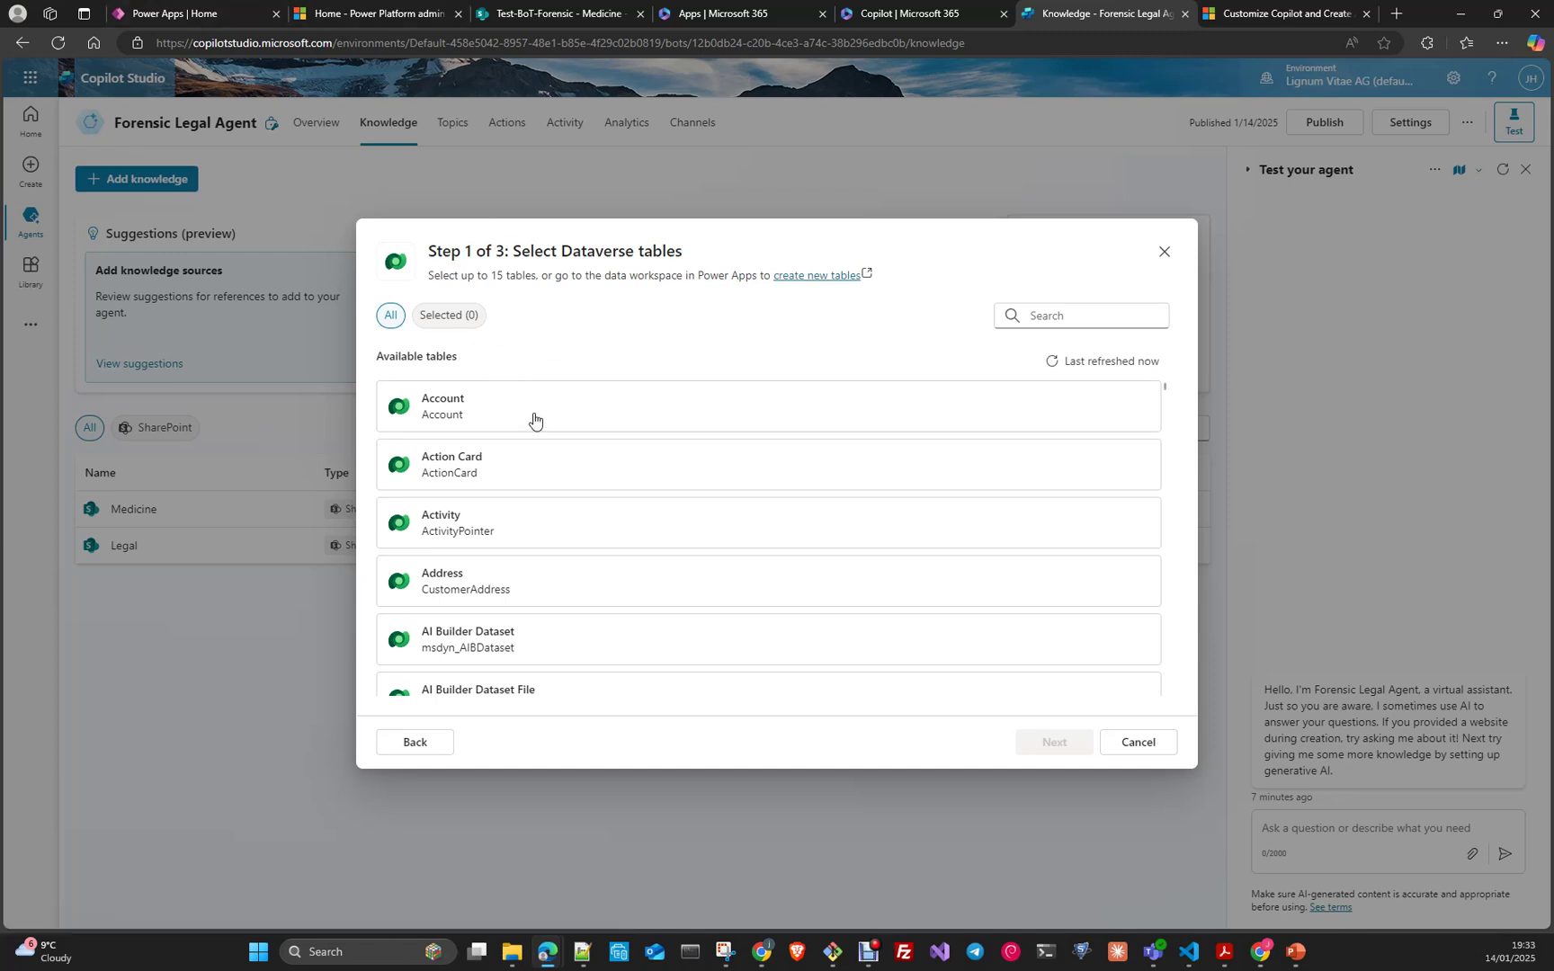
scroll(567, 454, "down", 7)
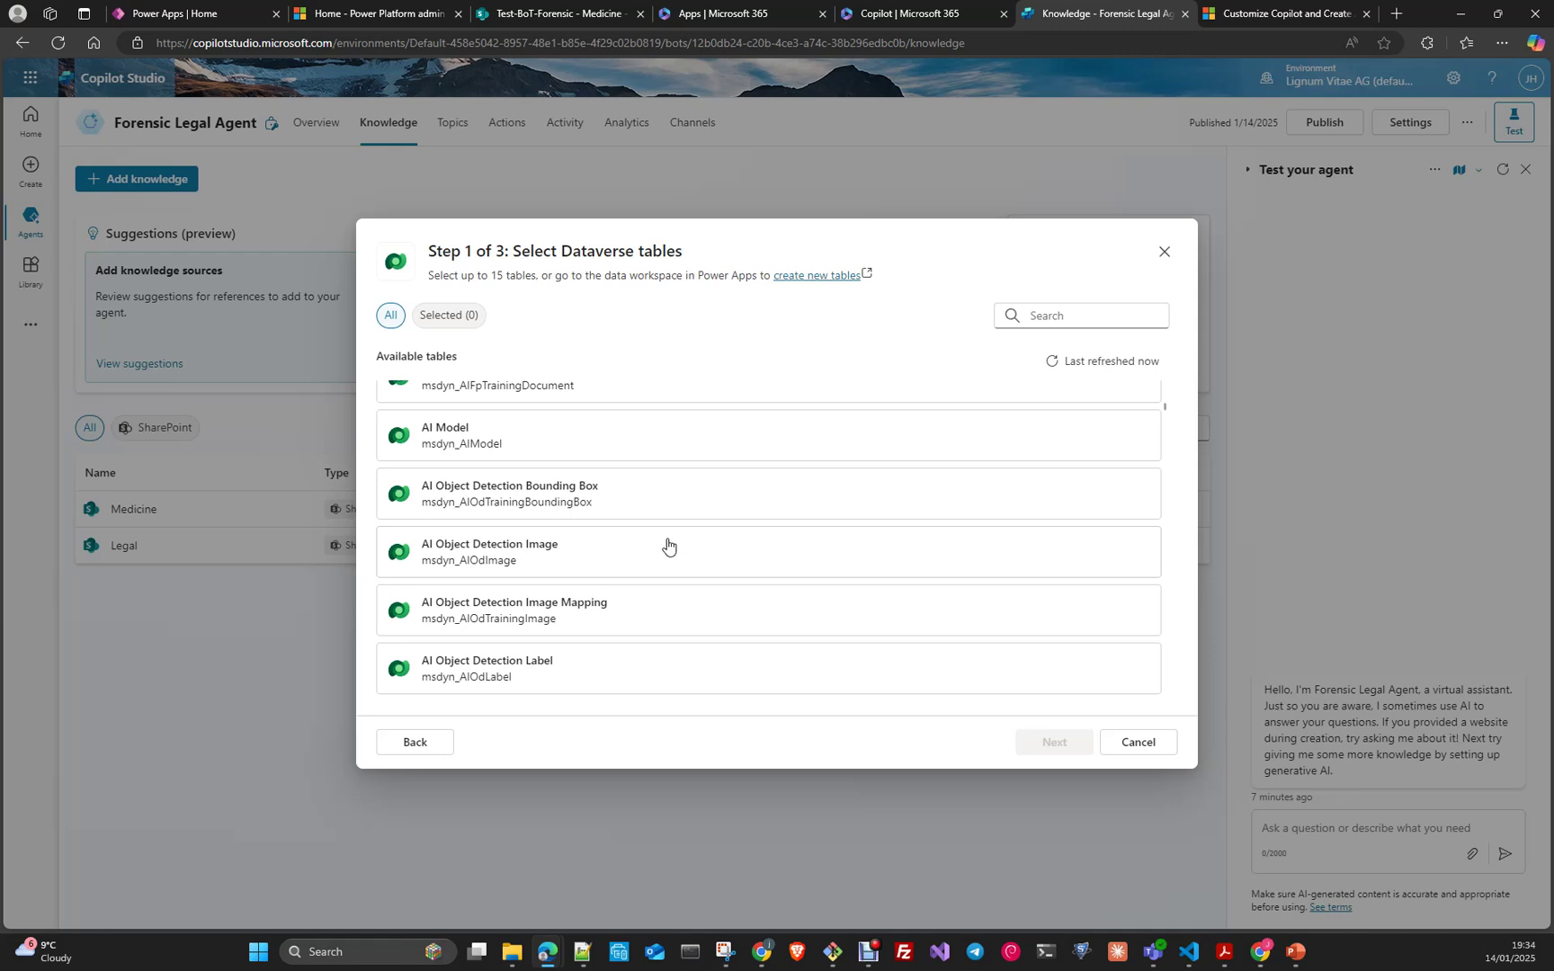
left_click(1165, 753)
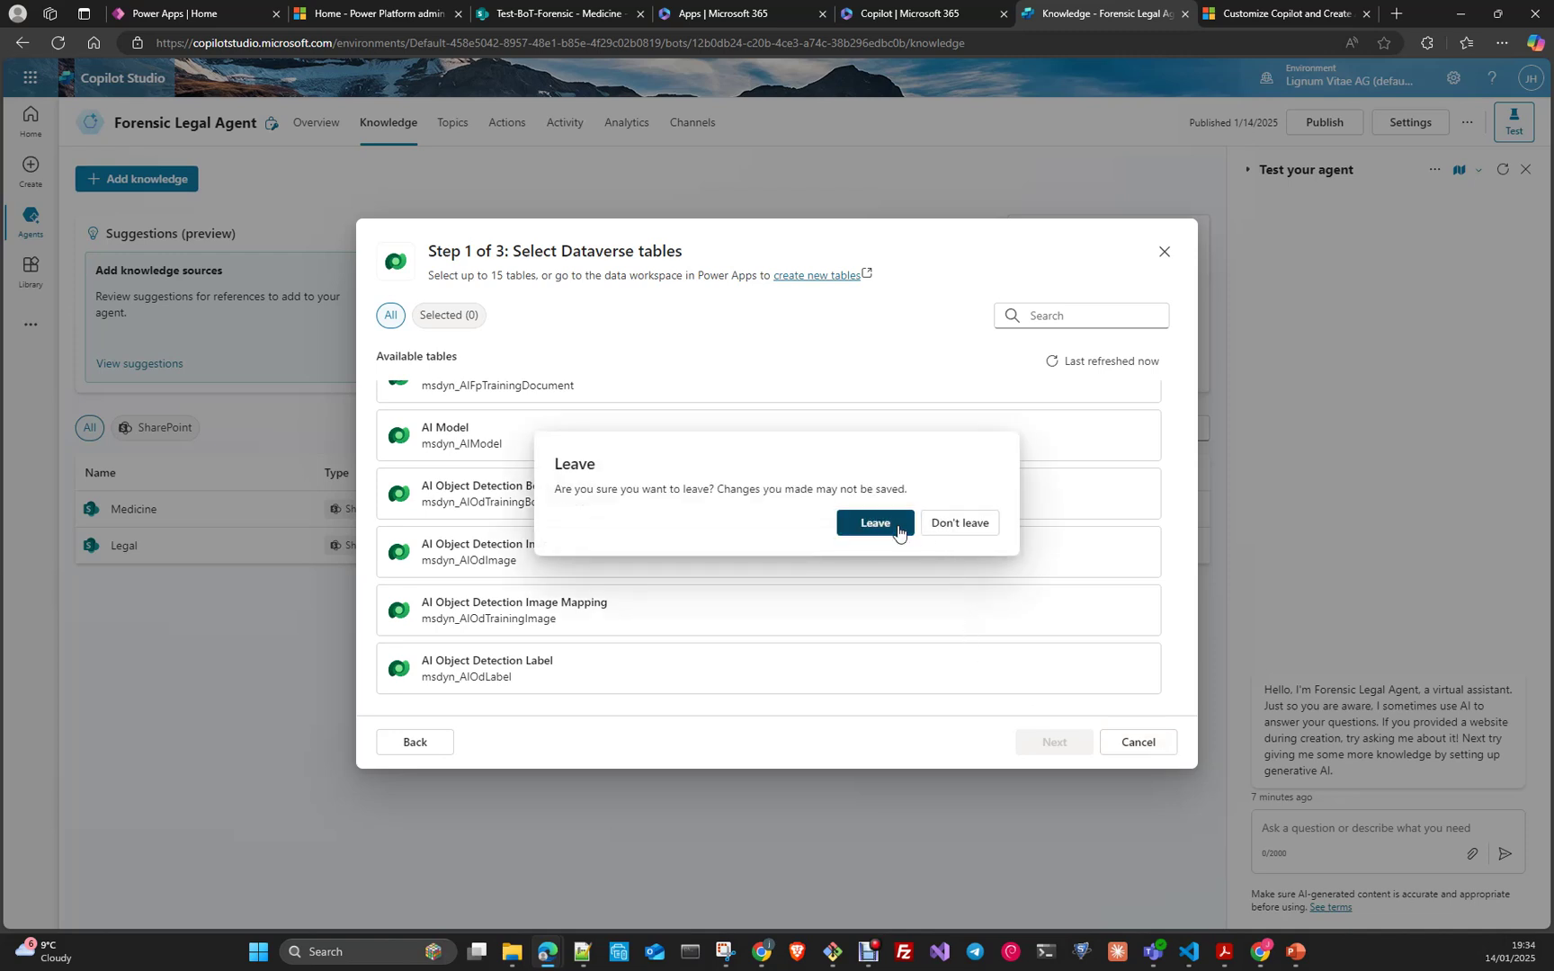
left_click(897, 532)
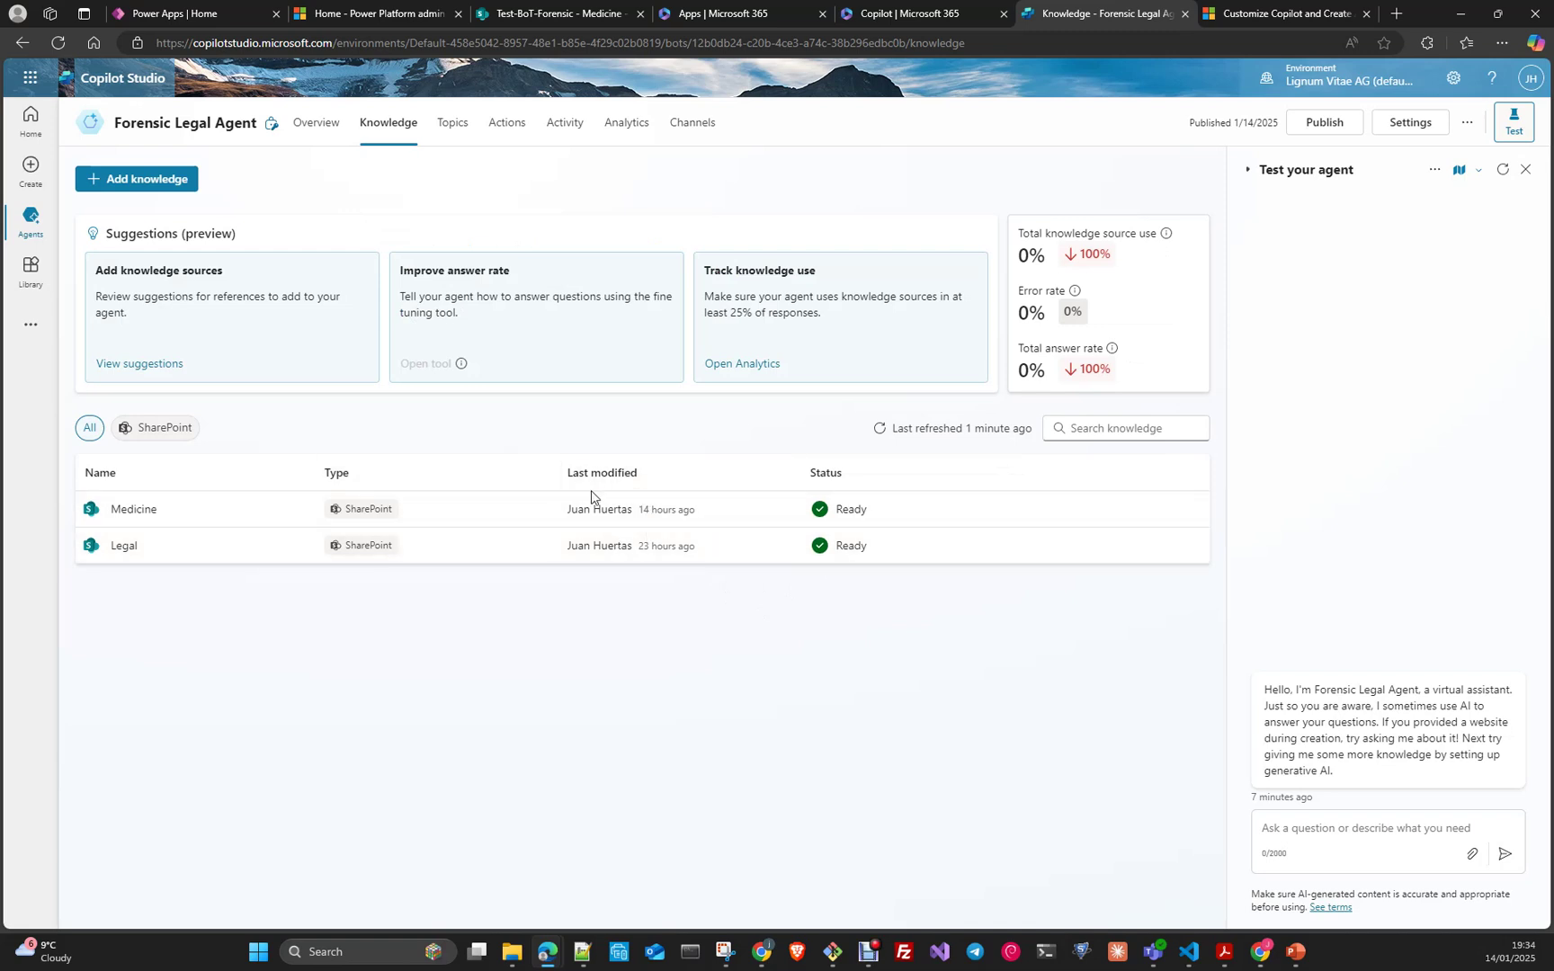
- View the Azure AI Search connection setup among the advanced knowledge sources and leave without creating a connection
left_click(164, 184)
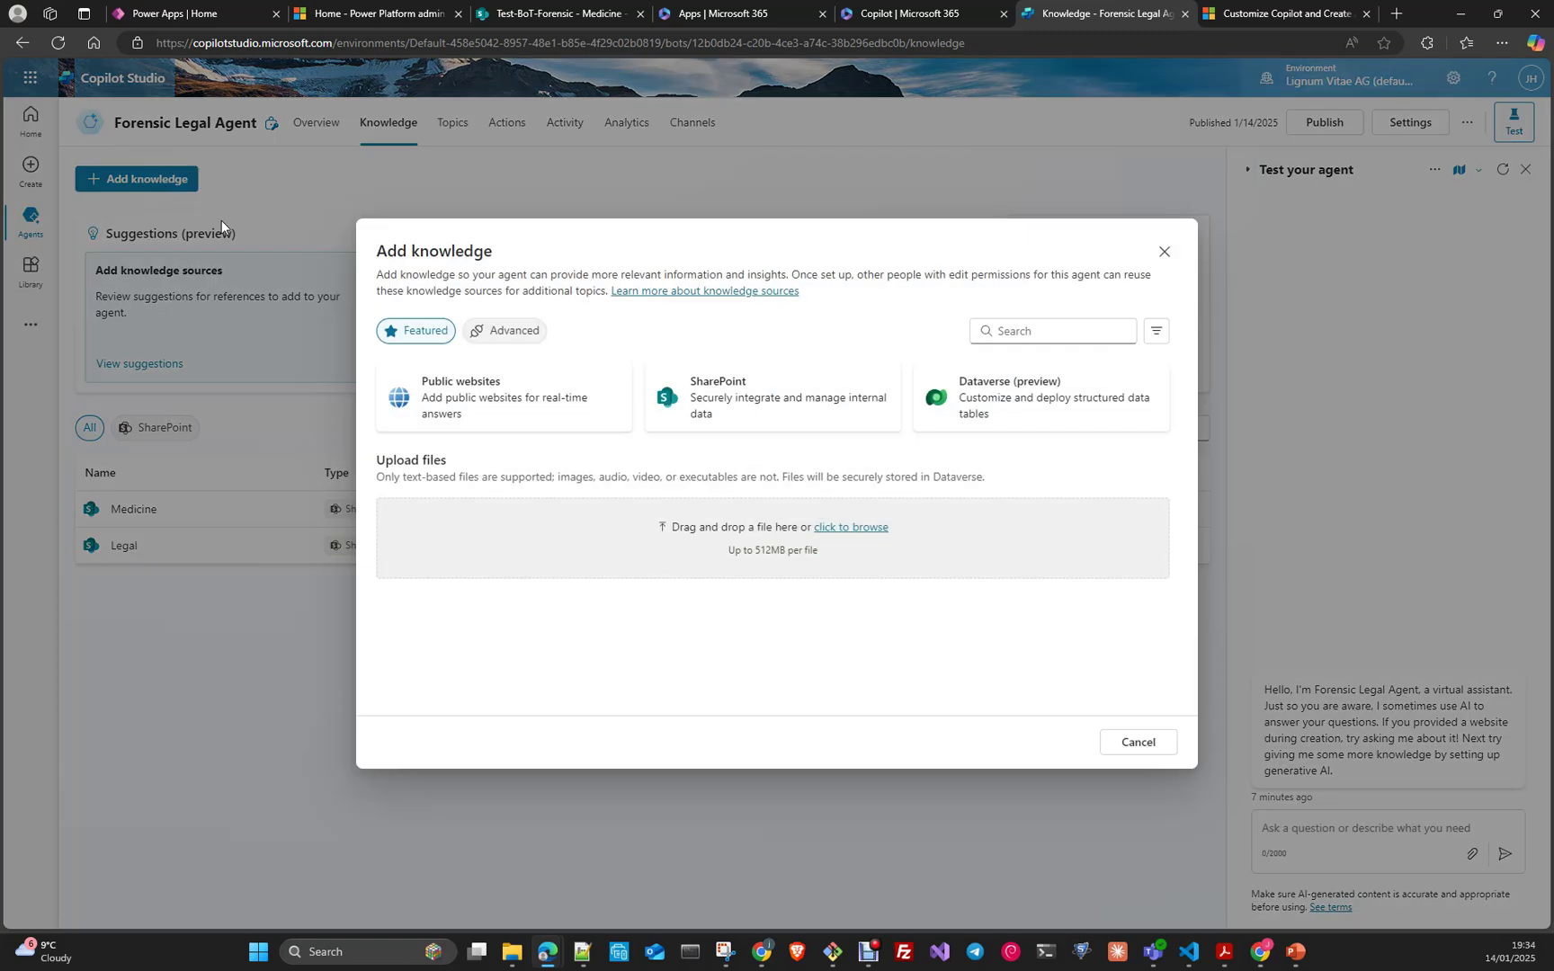
left_click(511, 334)
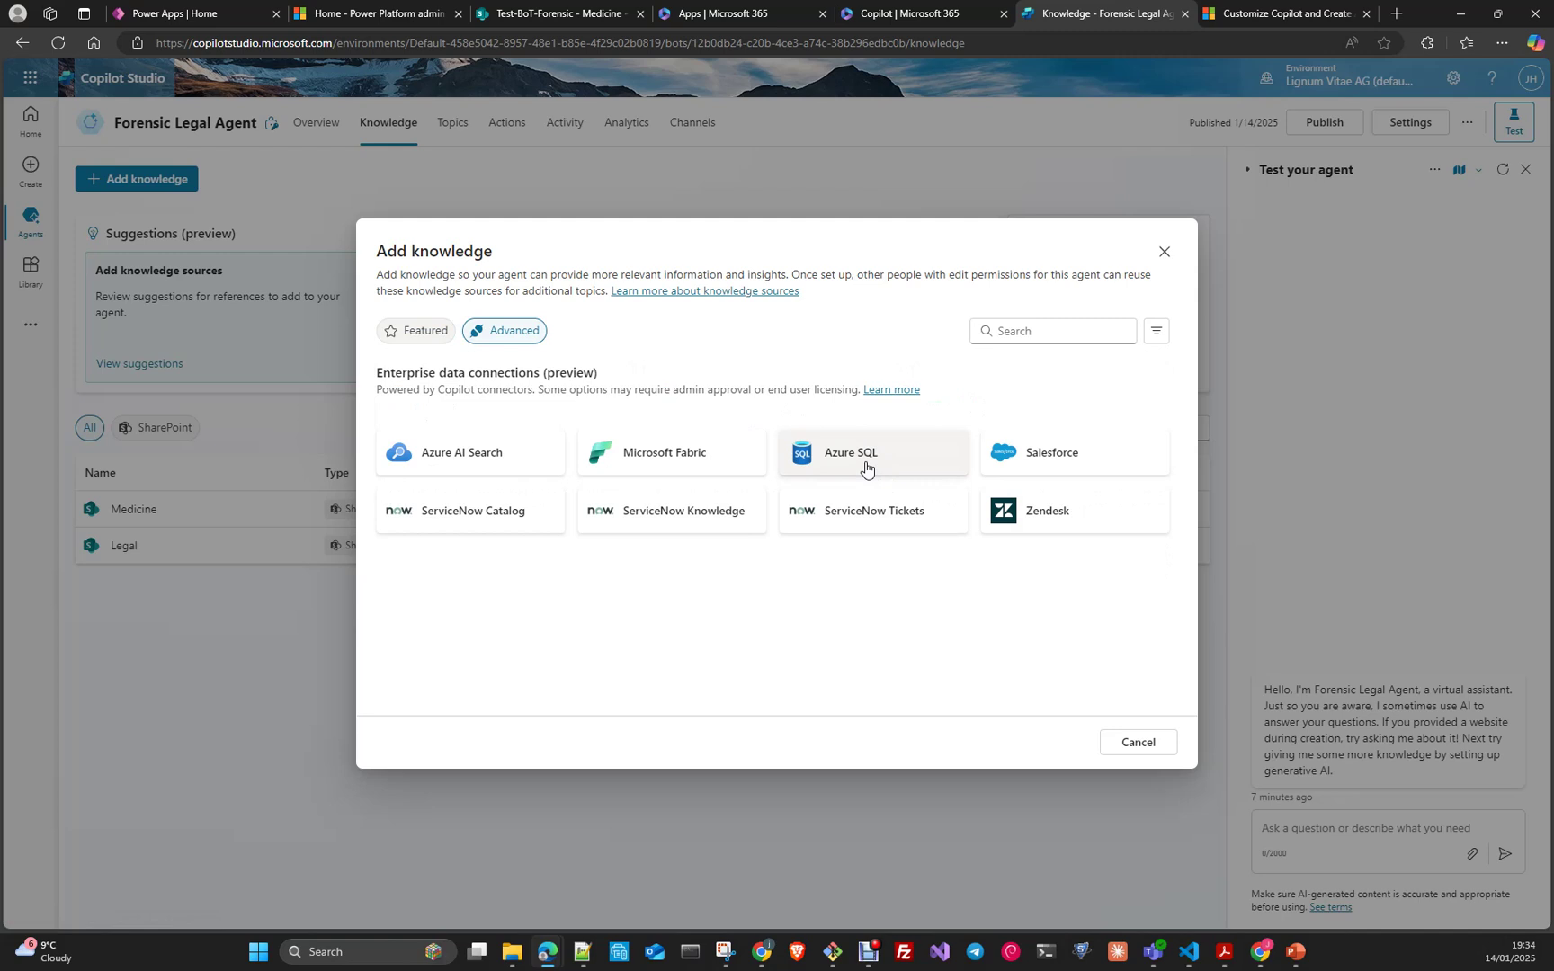
left_click(483, 462)
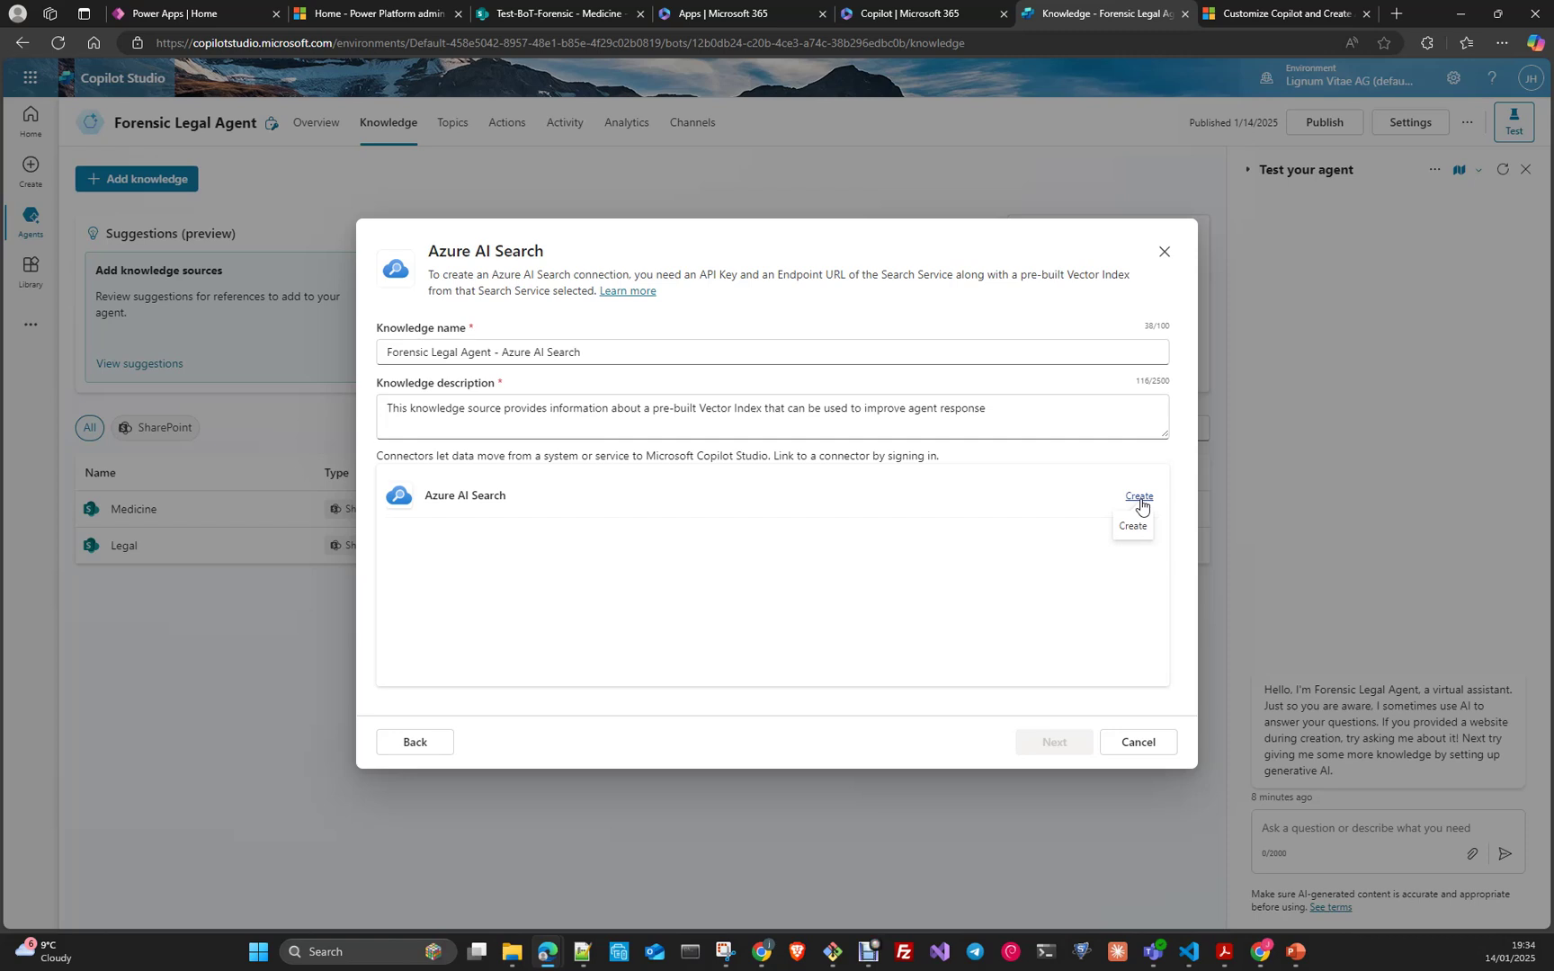
left_click(1140, 747)
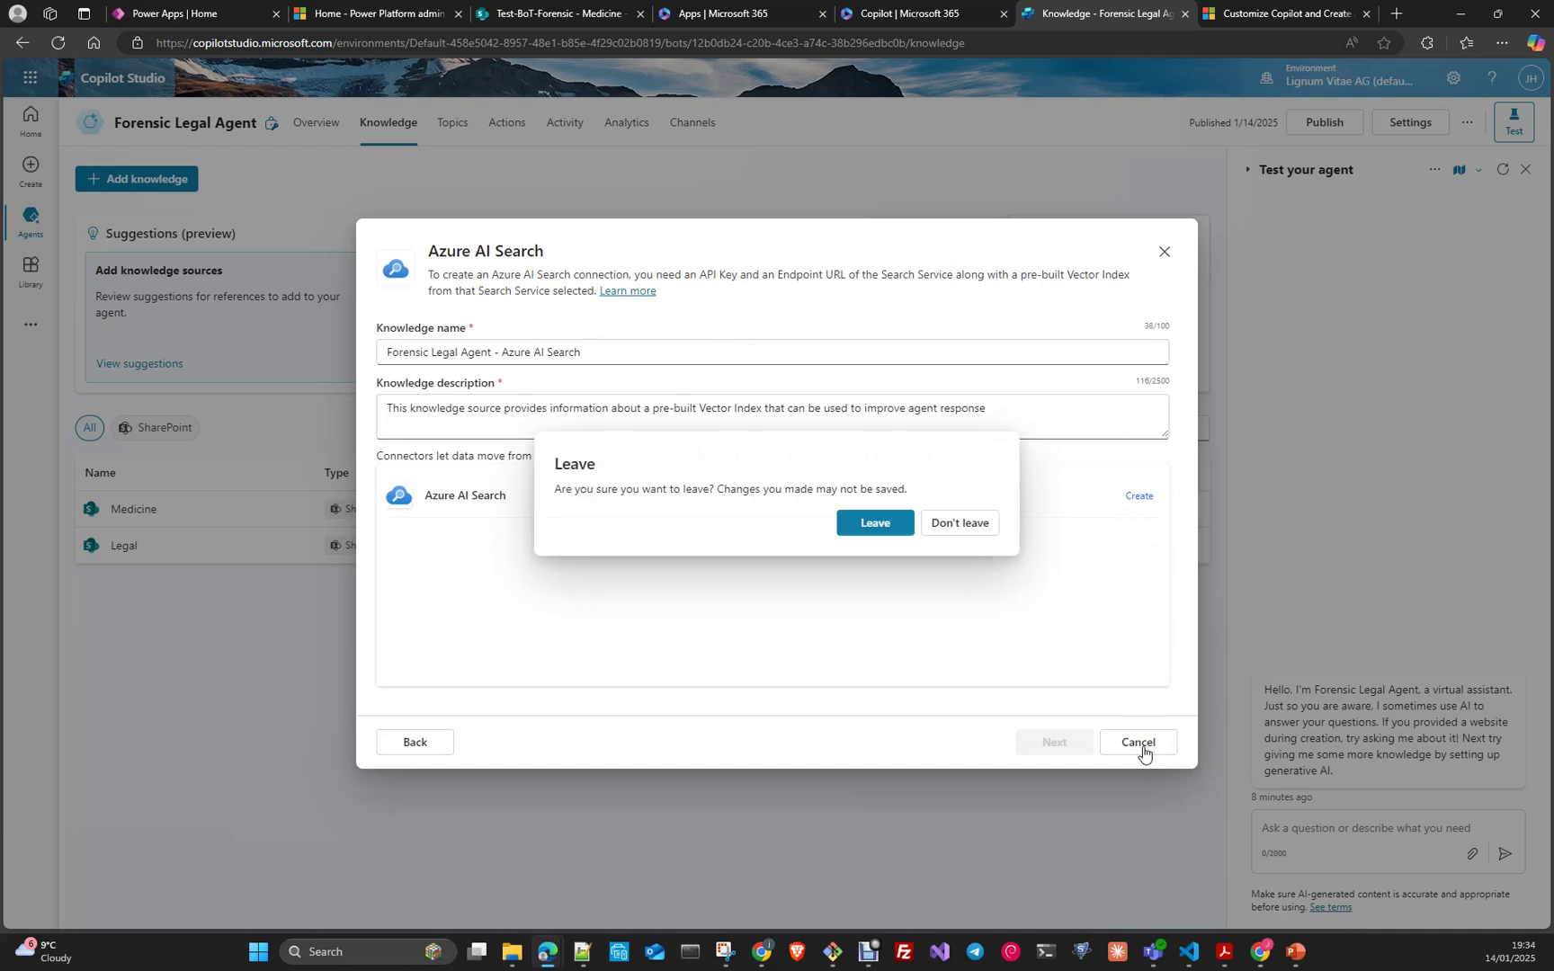
left_click(855, 532)
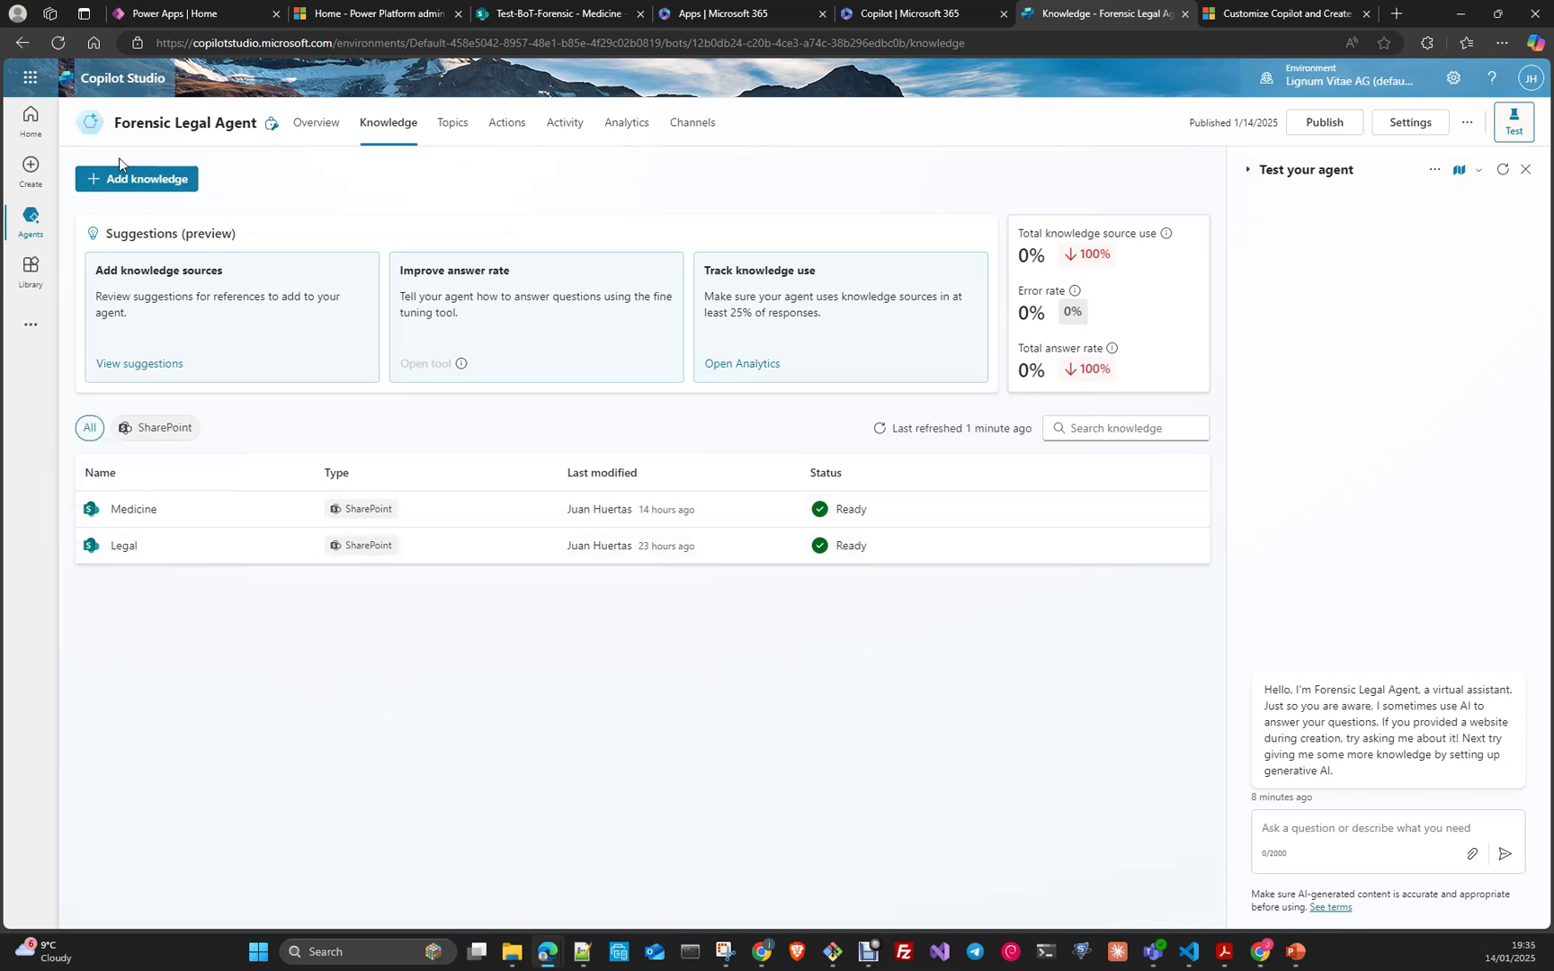
- Review the agent's topics and actions, including the featured and library actions available to add
left_click(452, 123)
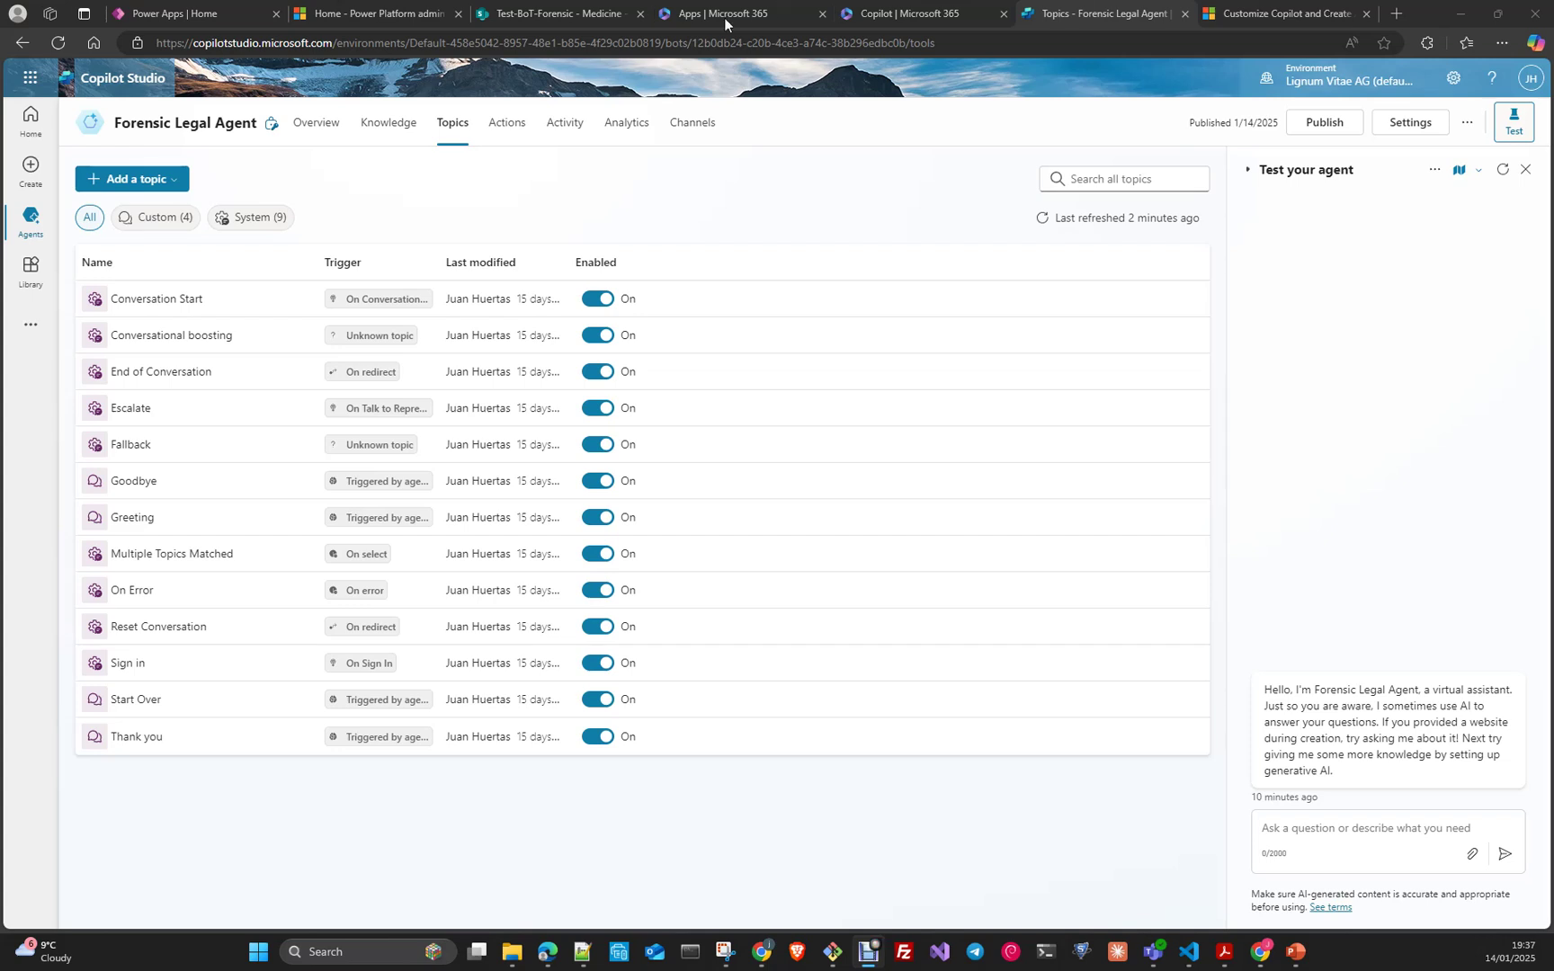
left_click(500, 130)
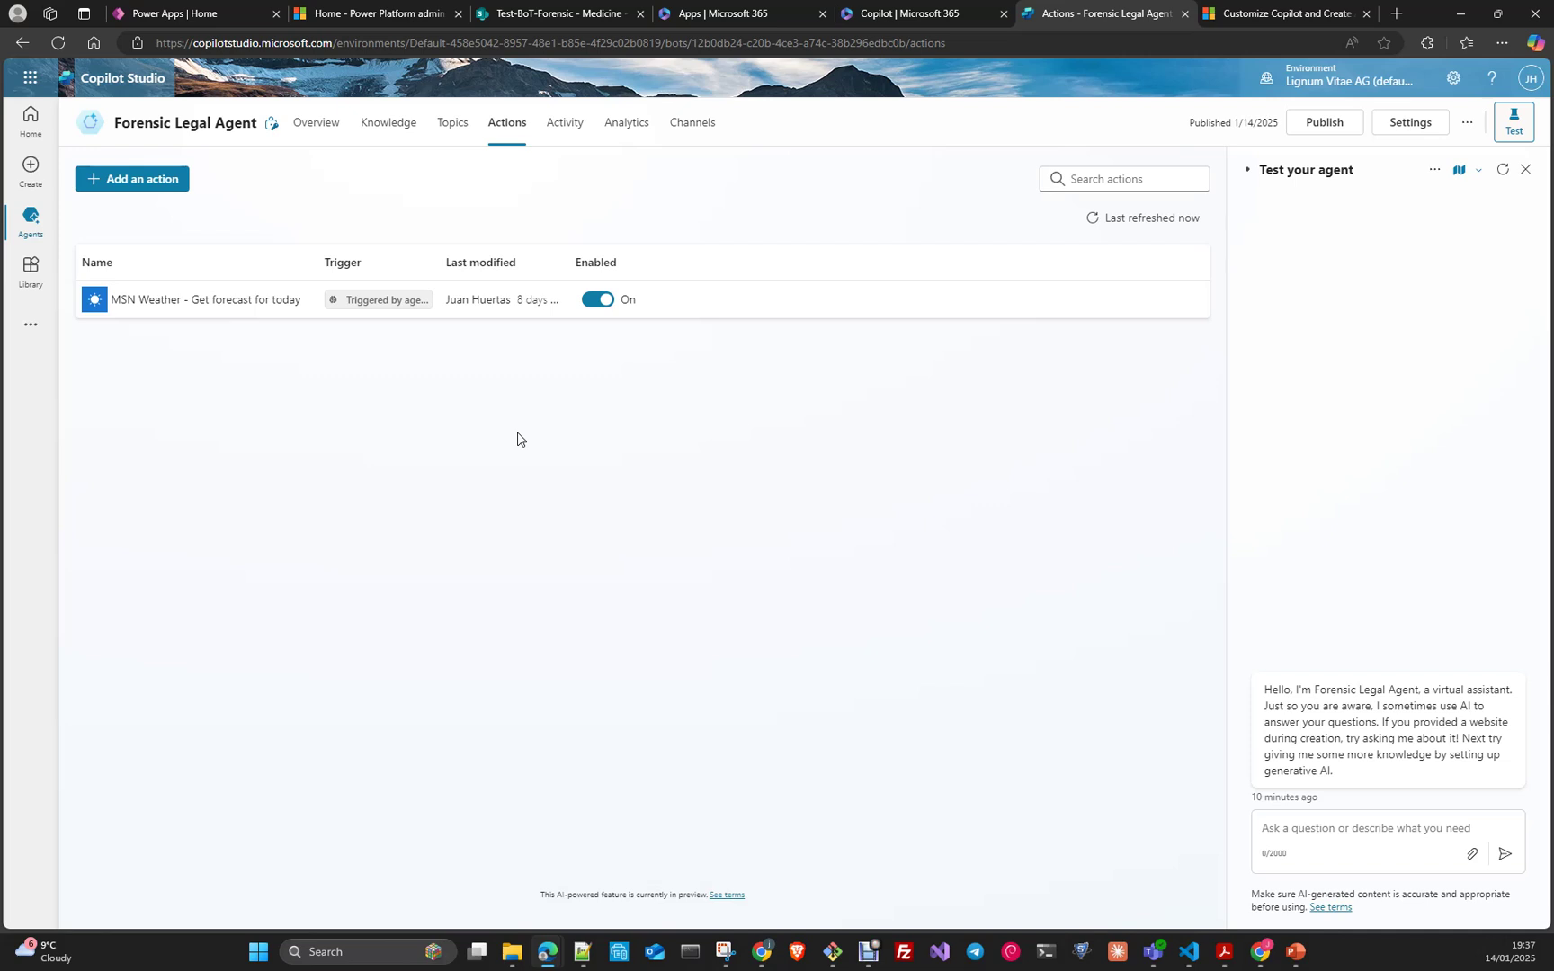
left_click(149, 179)
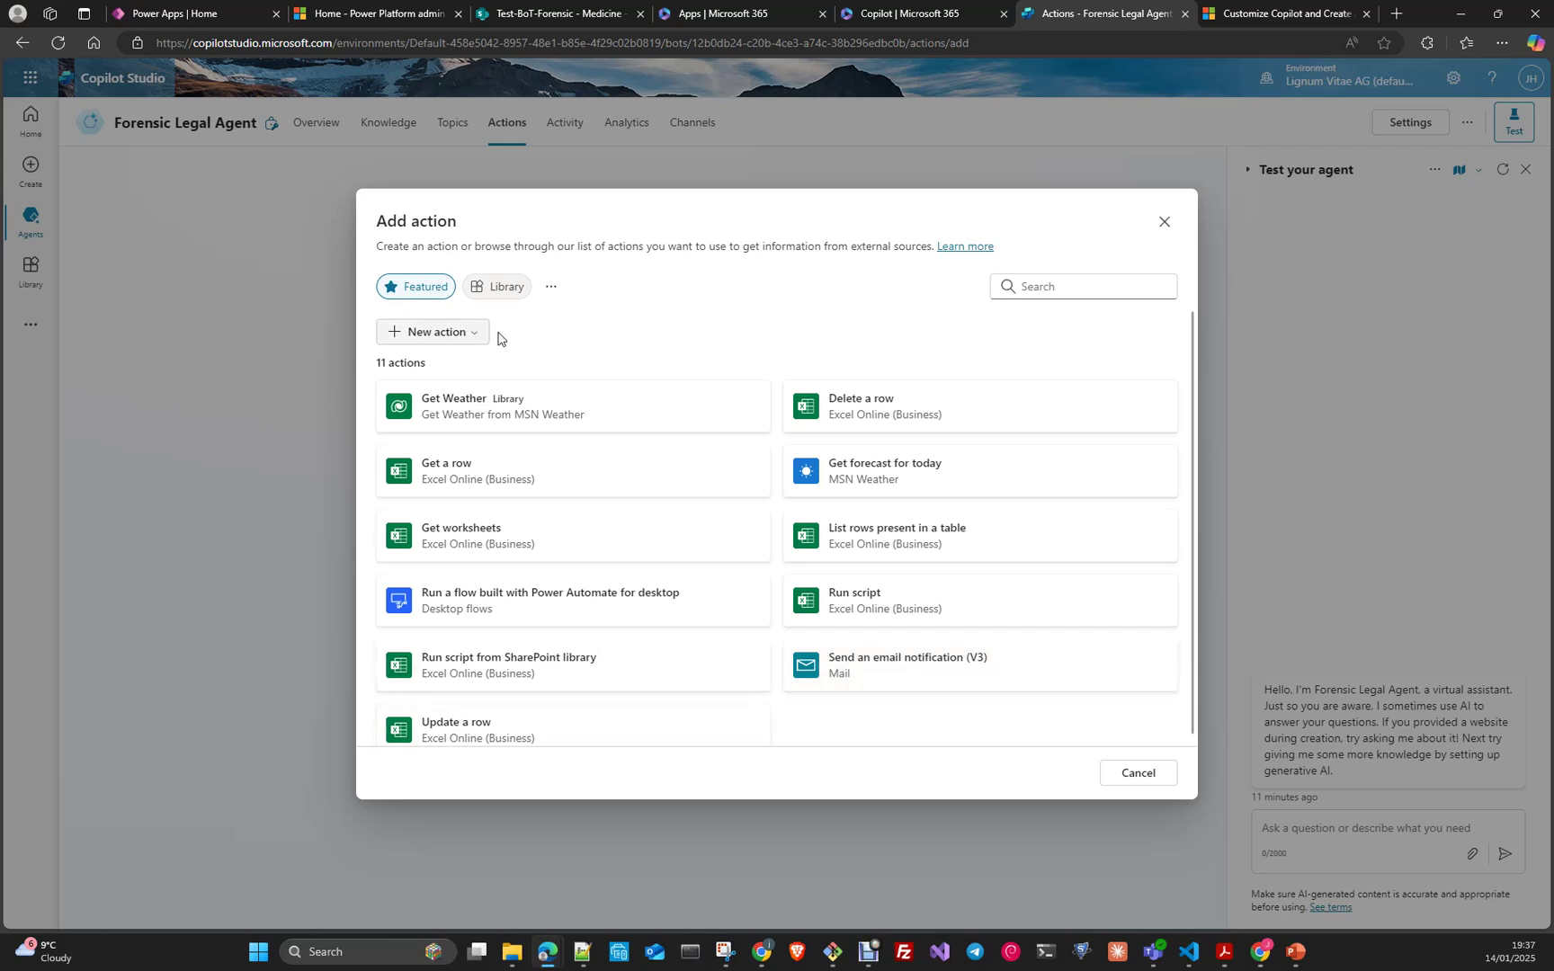
left_click(493, 293)
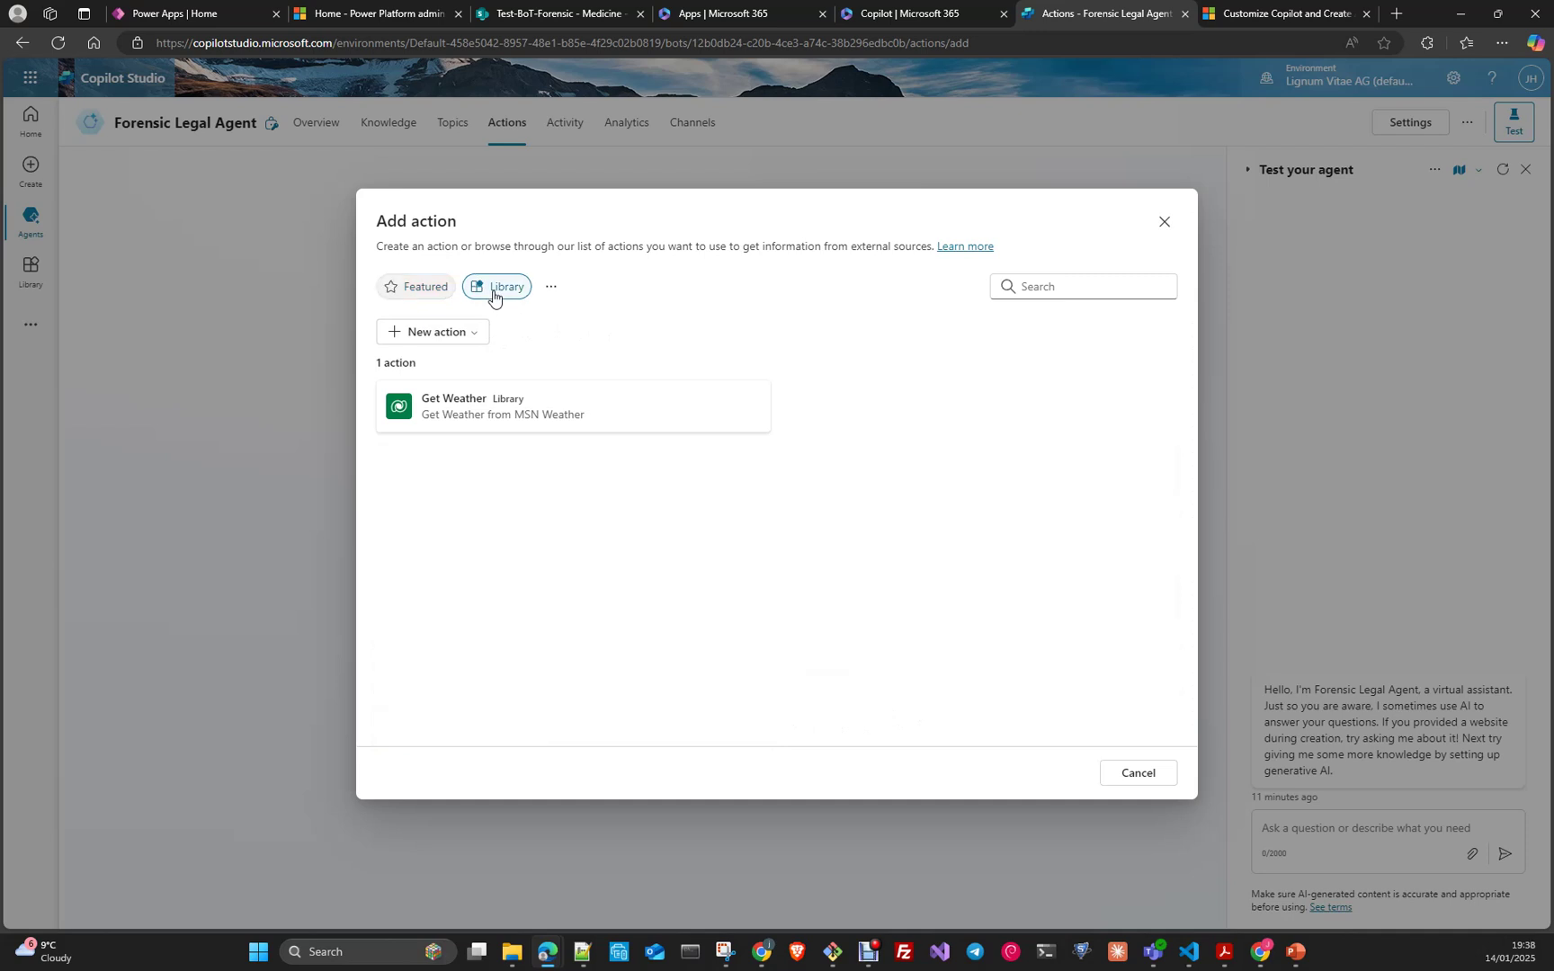
left_click(406, 290)
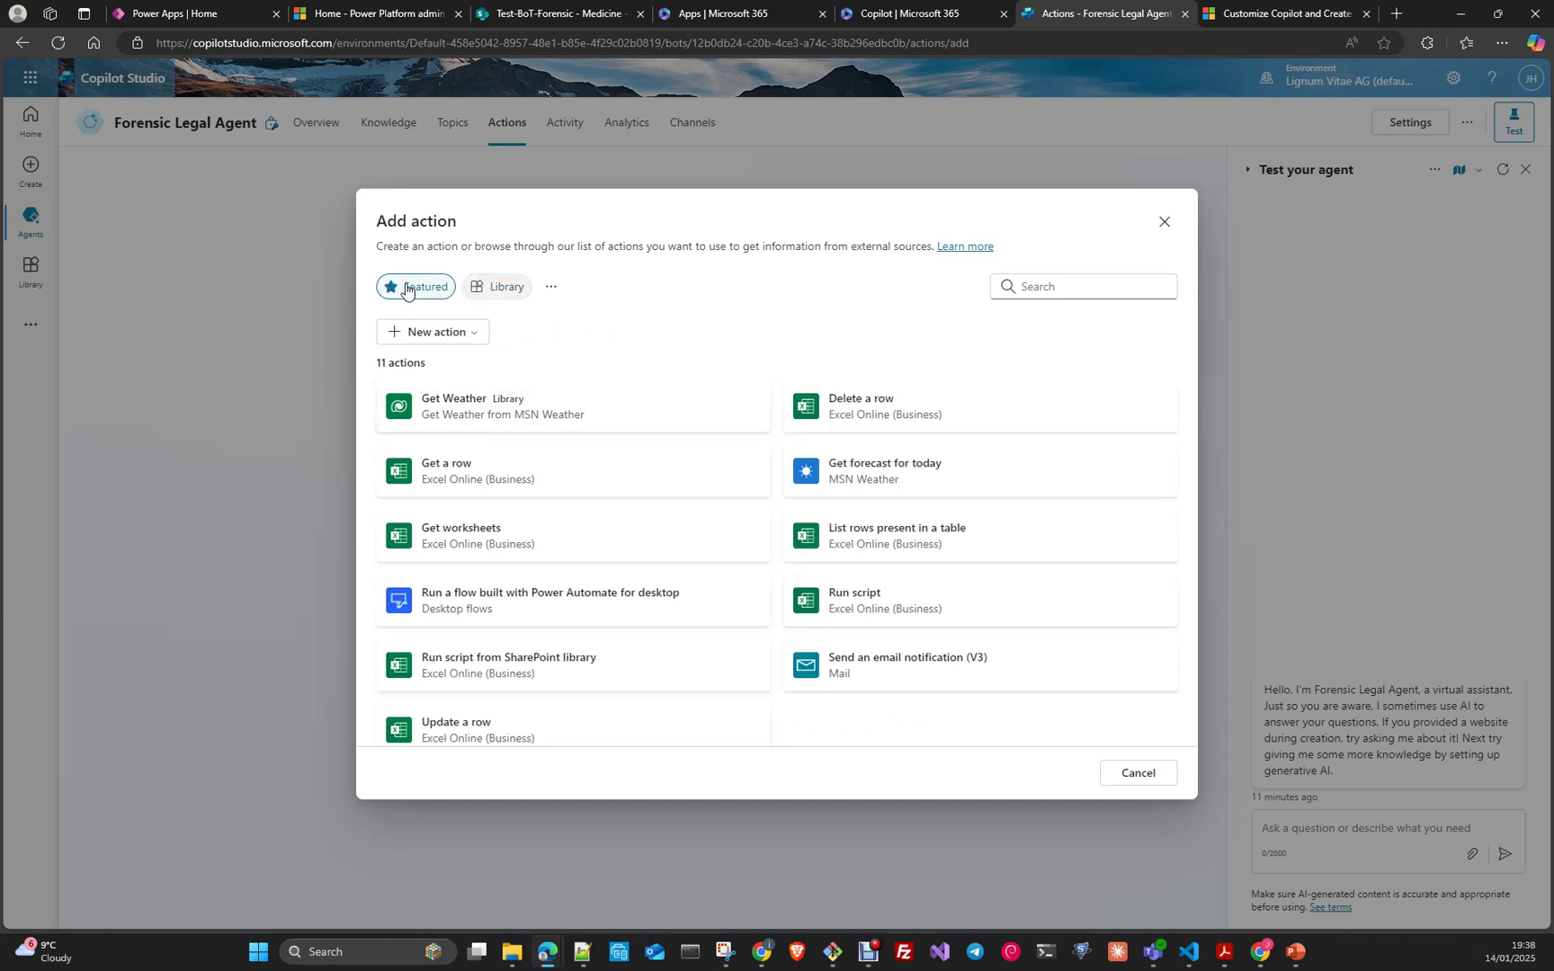
- Examine the new action types: prompt, Power Automate flow, custom connector, skill and REST API, without creating one
left_click(458, 333)
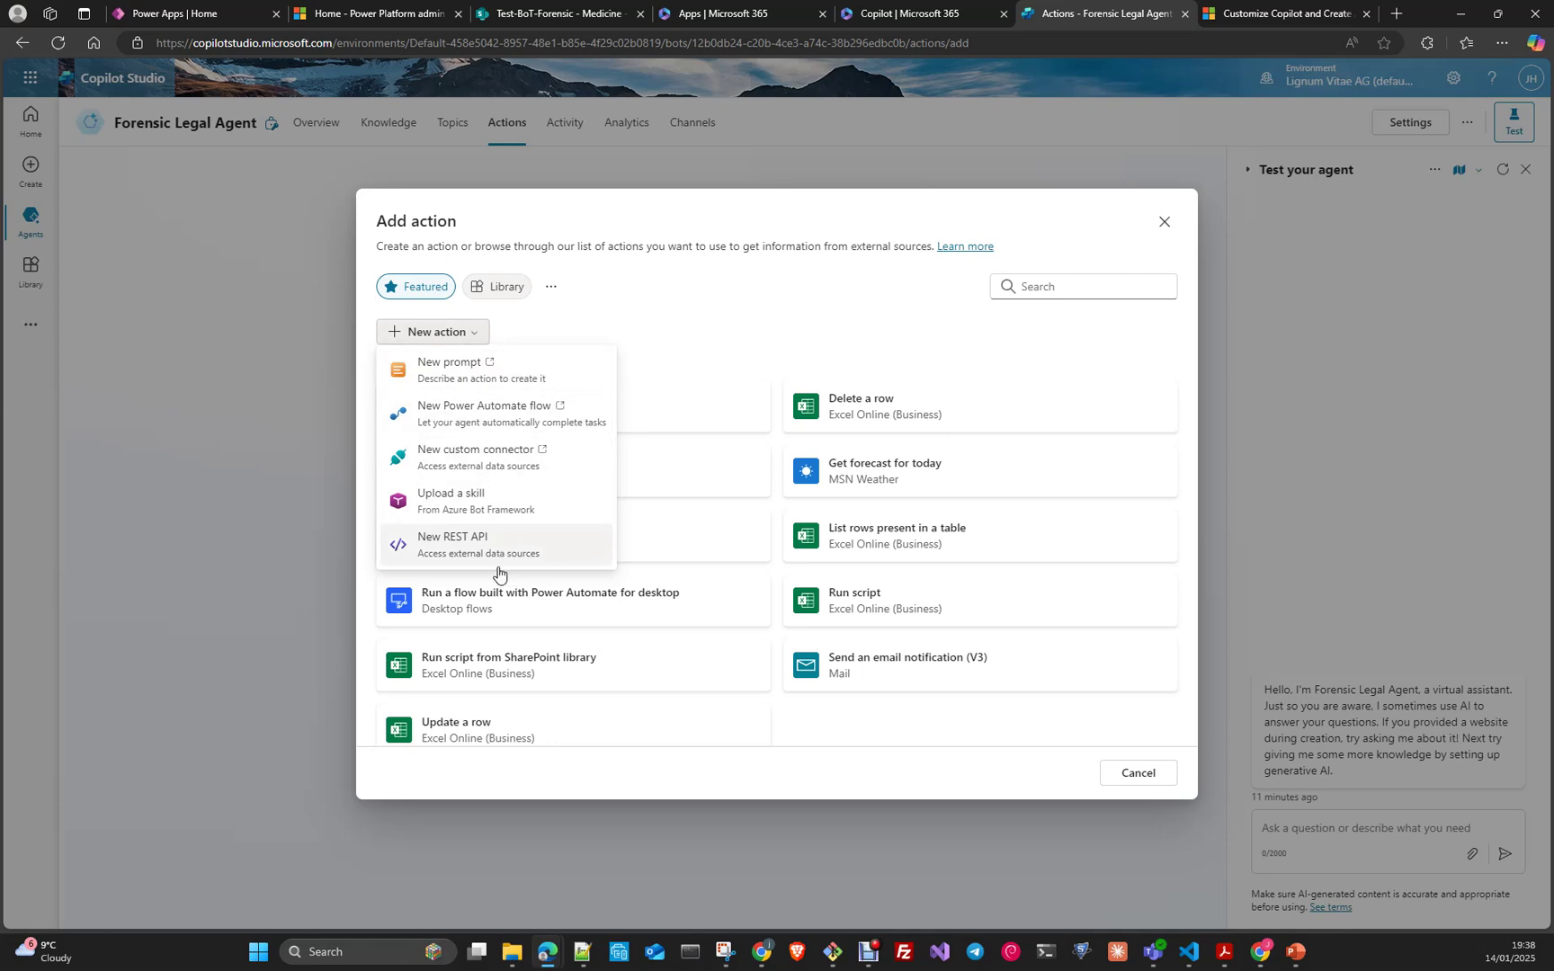
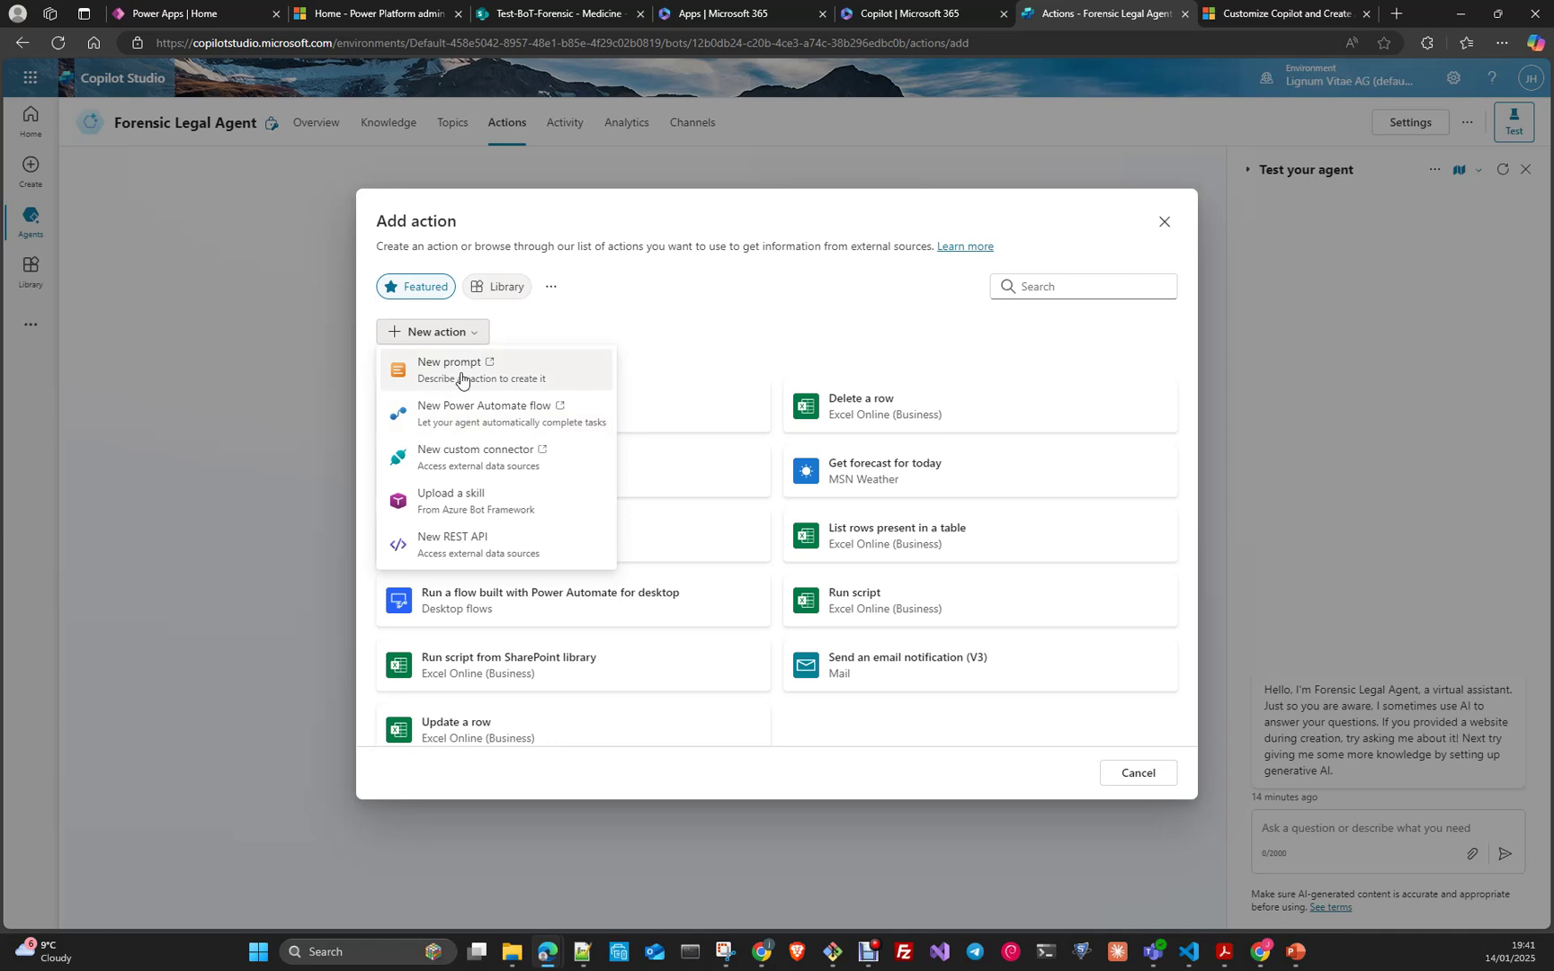
left_click(881, 791)
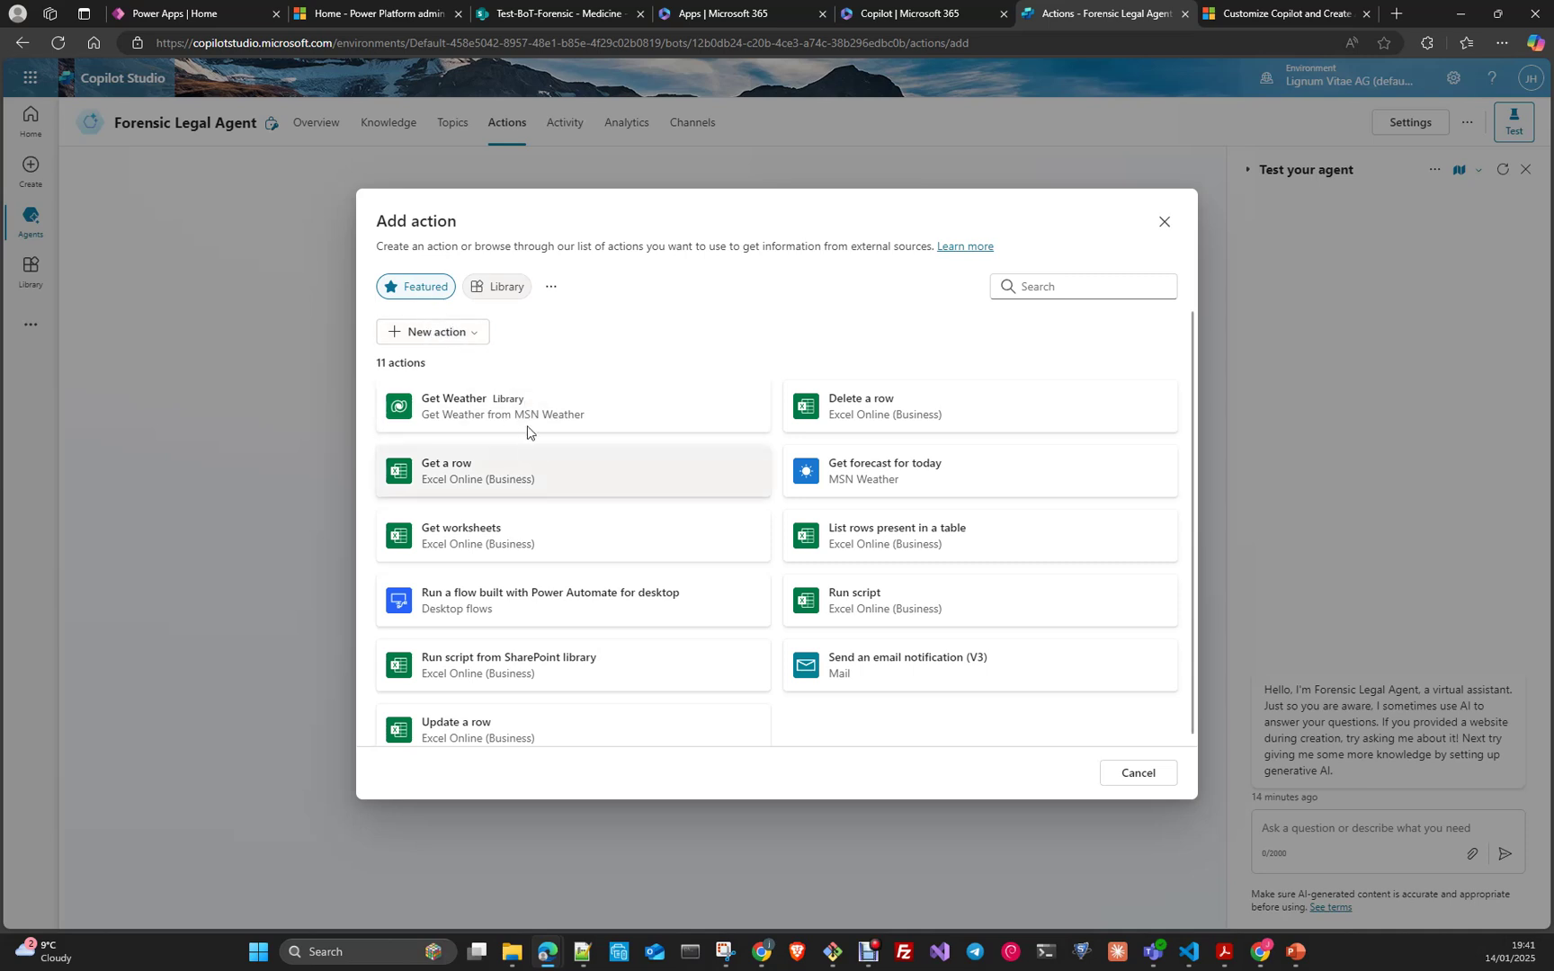
left_click(472, 339)
left_click(628, 324)
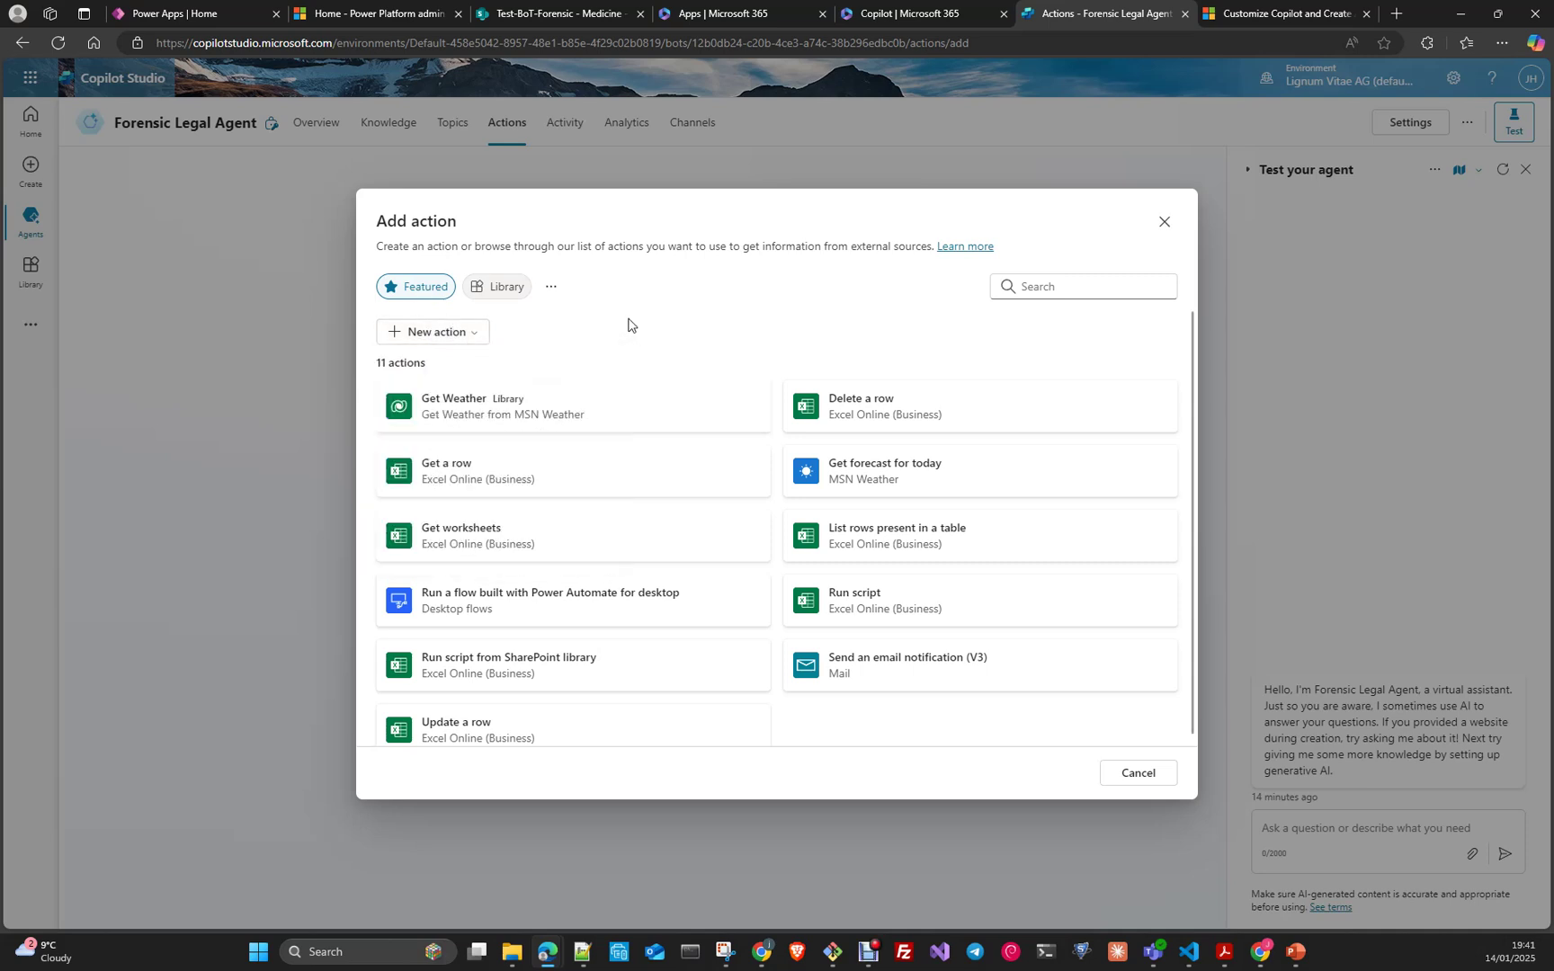
- Filter the available actions to connector actions, review them and leave without adding an action
left_click(551, 288)
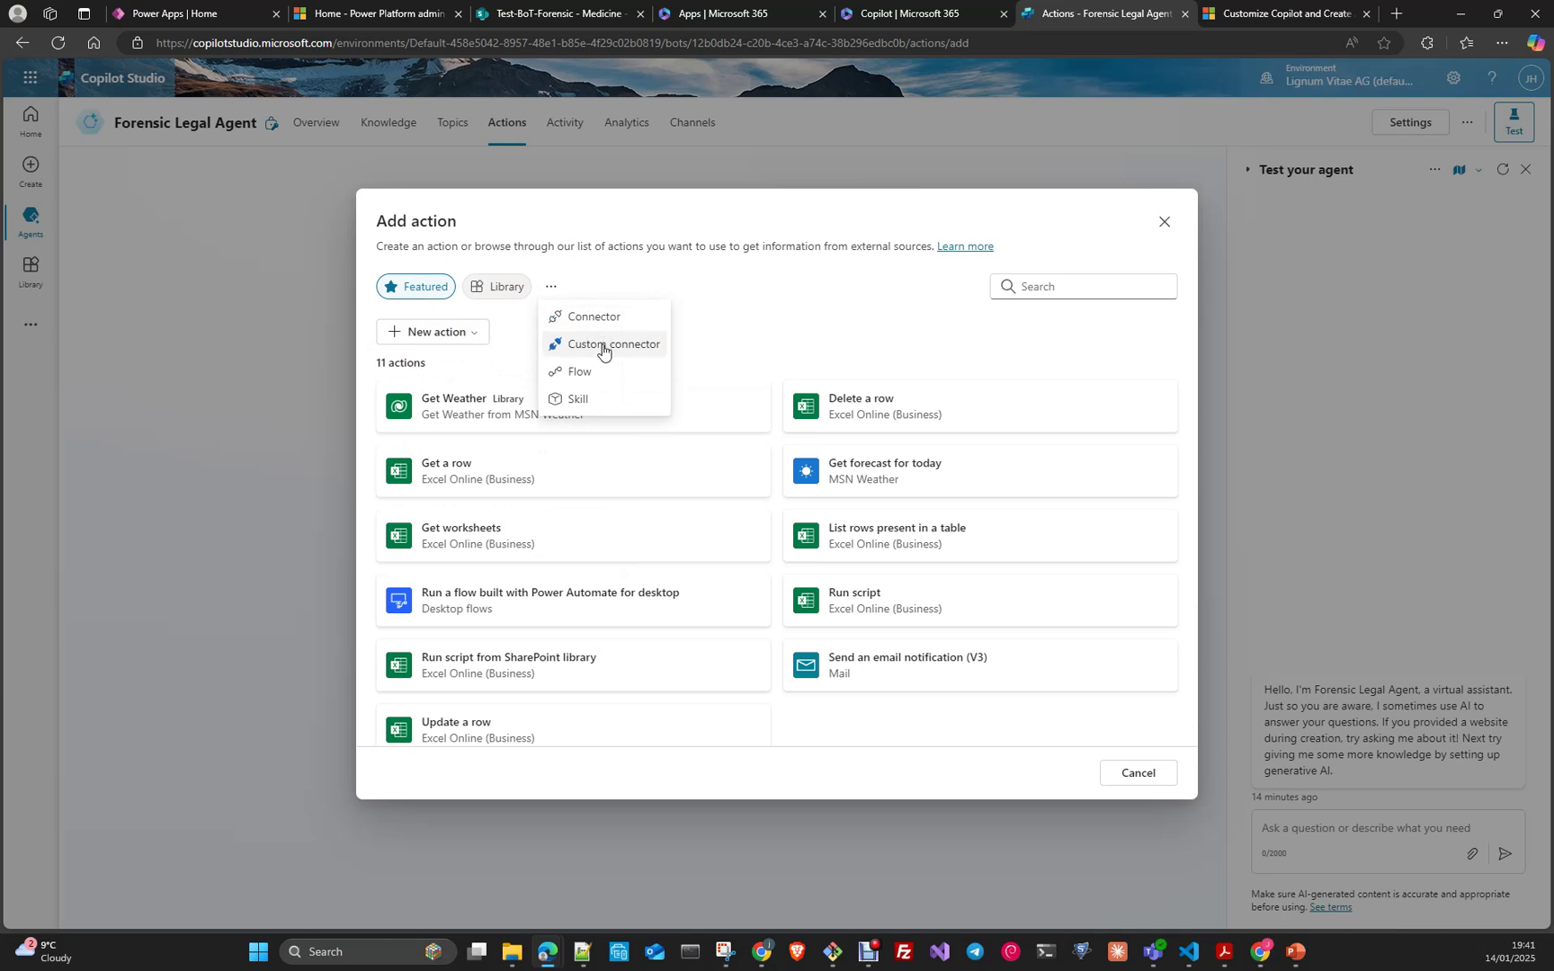
left_click(582, 316)
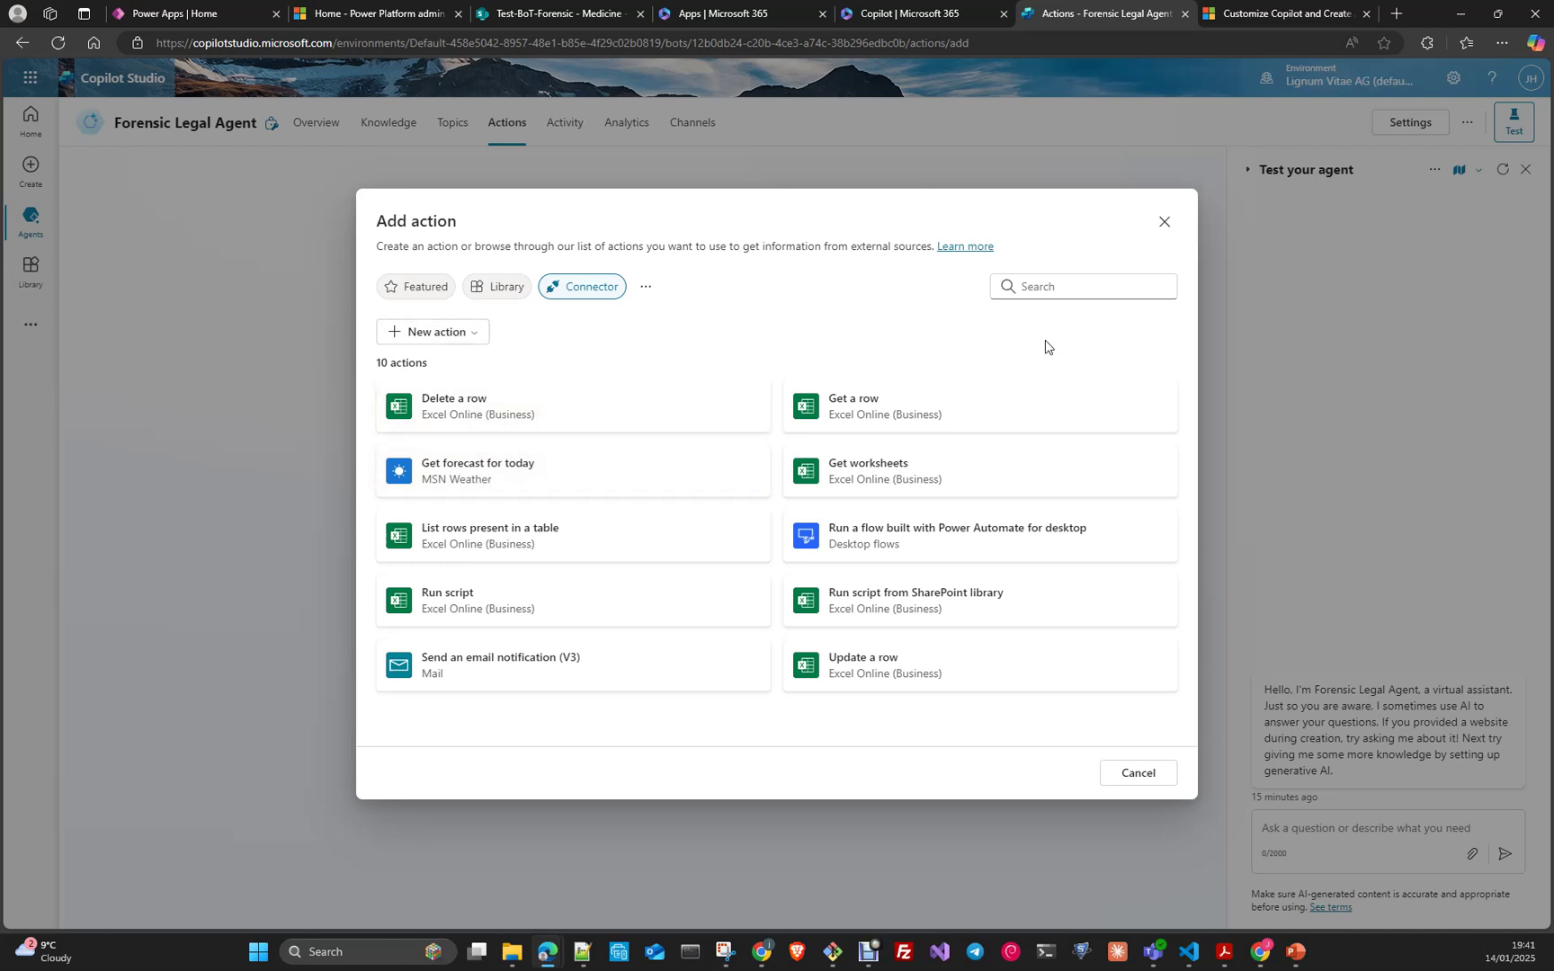
left_click(1135, 775)
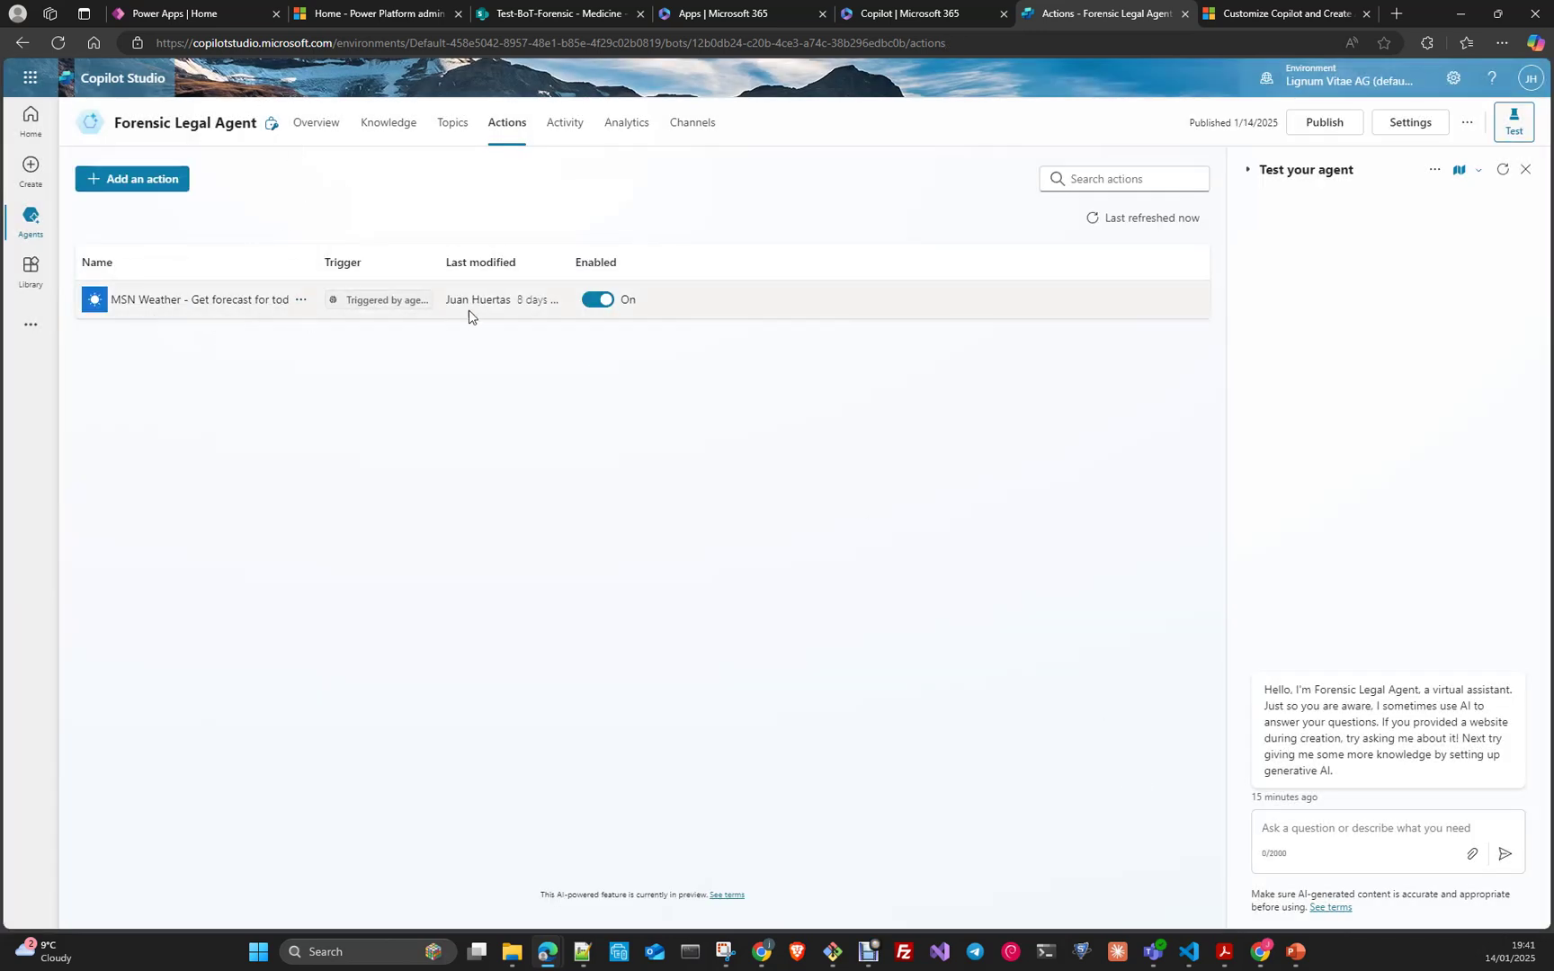
- Open the details of the agent's MSN Weather - Get forecast for today action
left_click(135, 302)
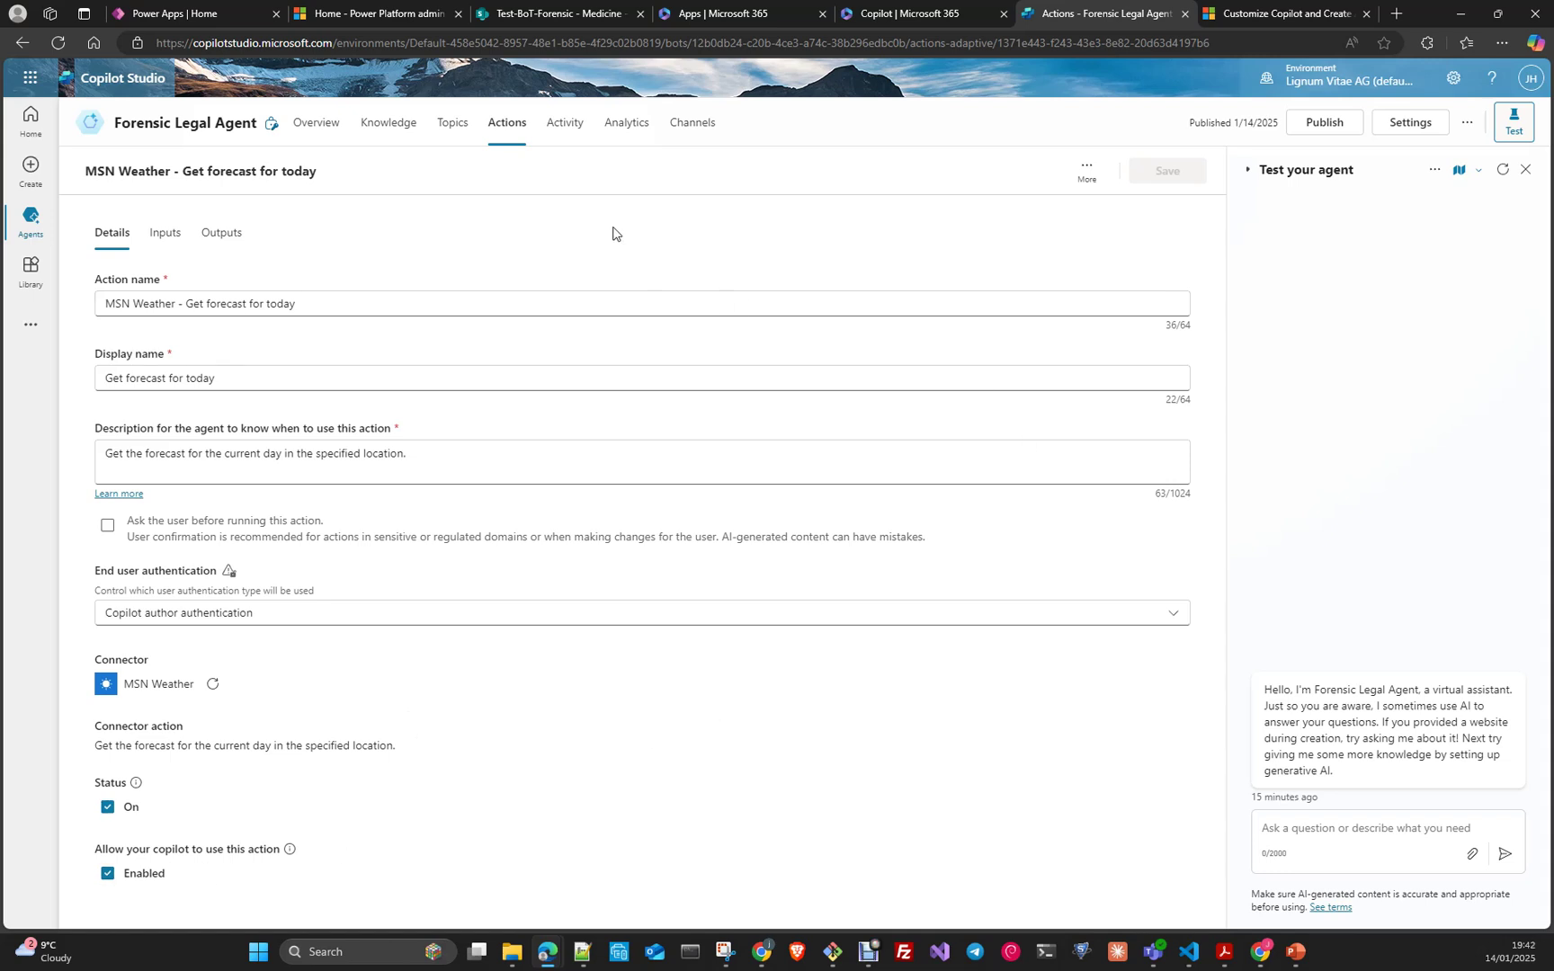
- Review the agent's activity, its analytics for the last 7 days and the list of available channels
left_click(566, 133)
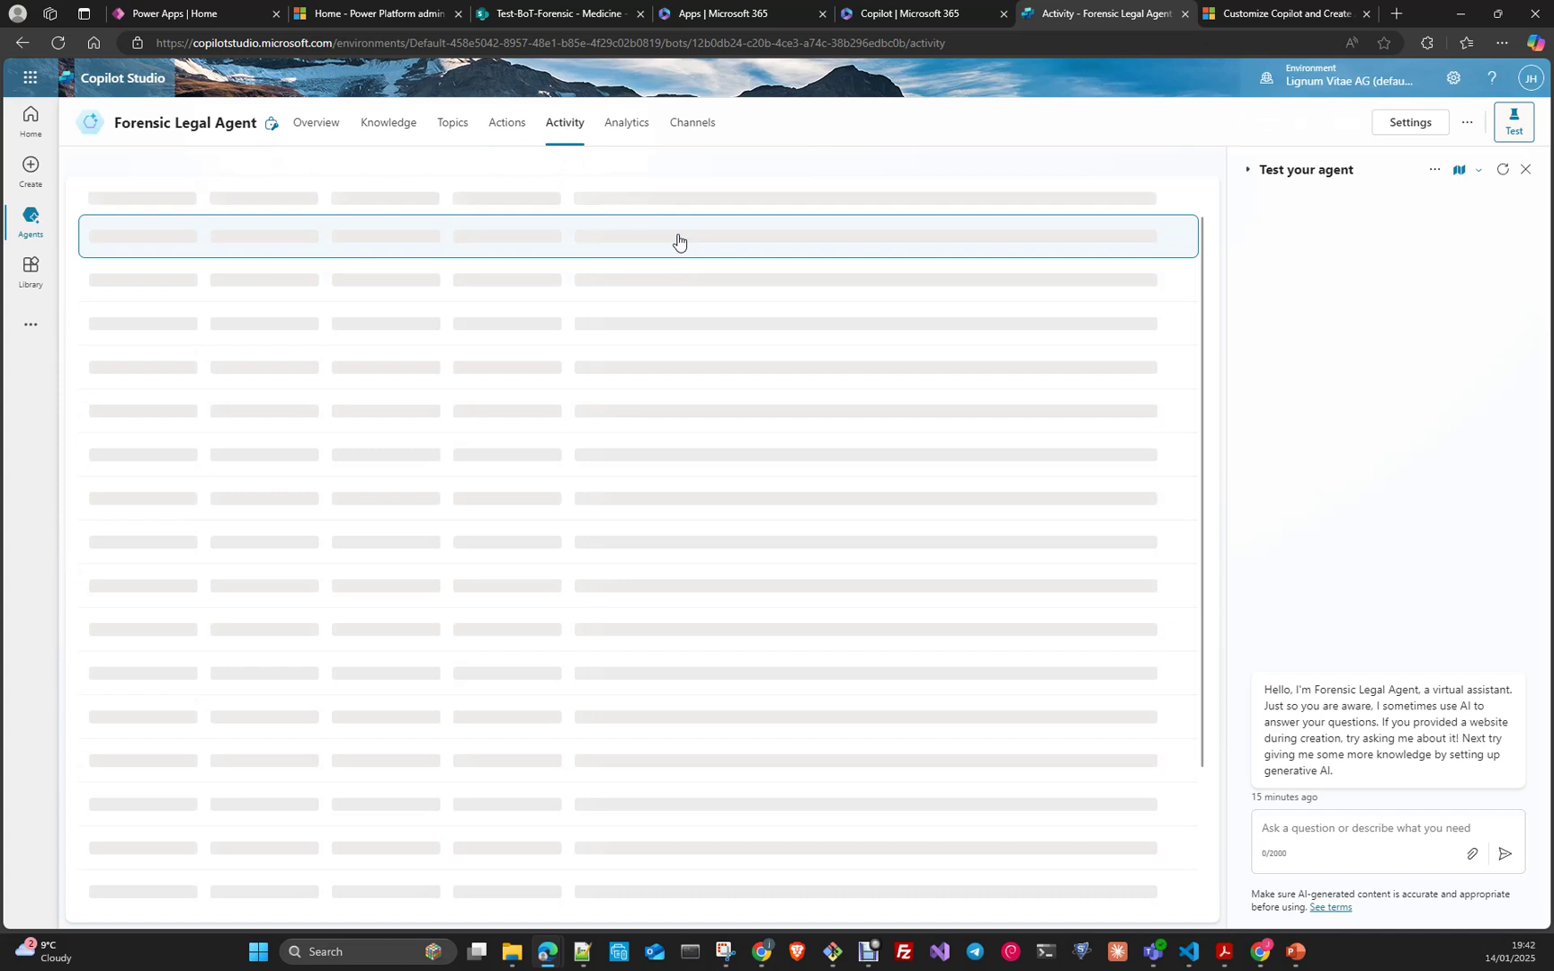
left_click(611, 131)
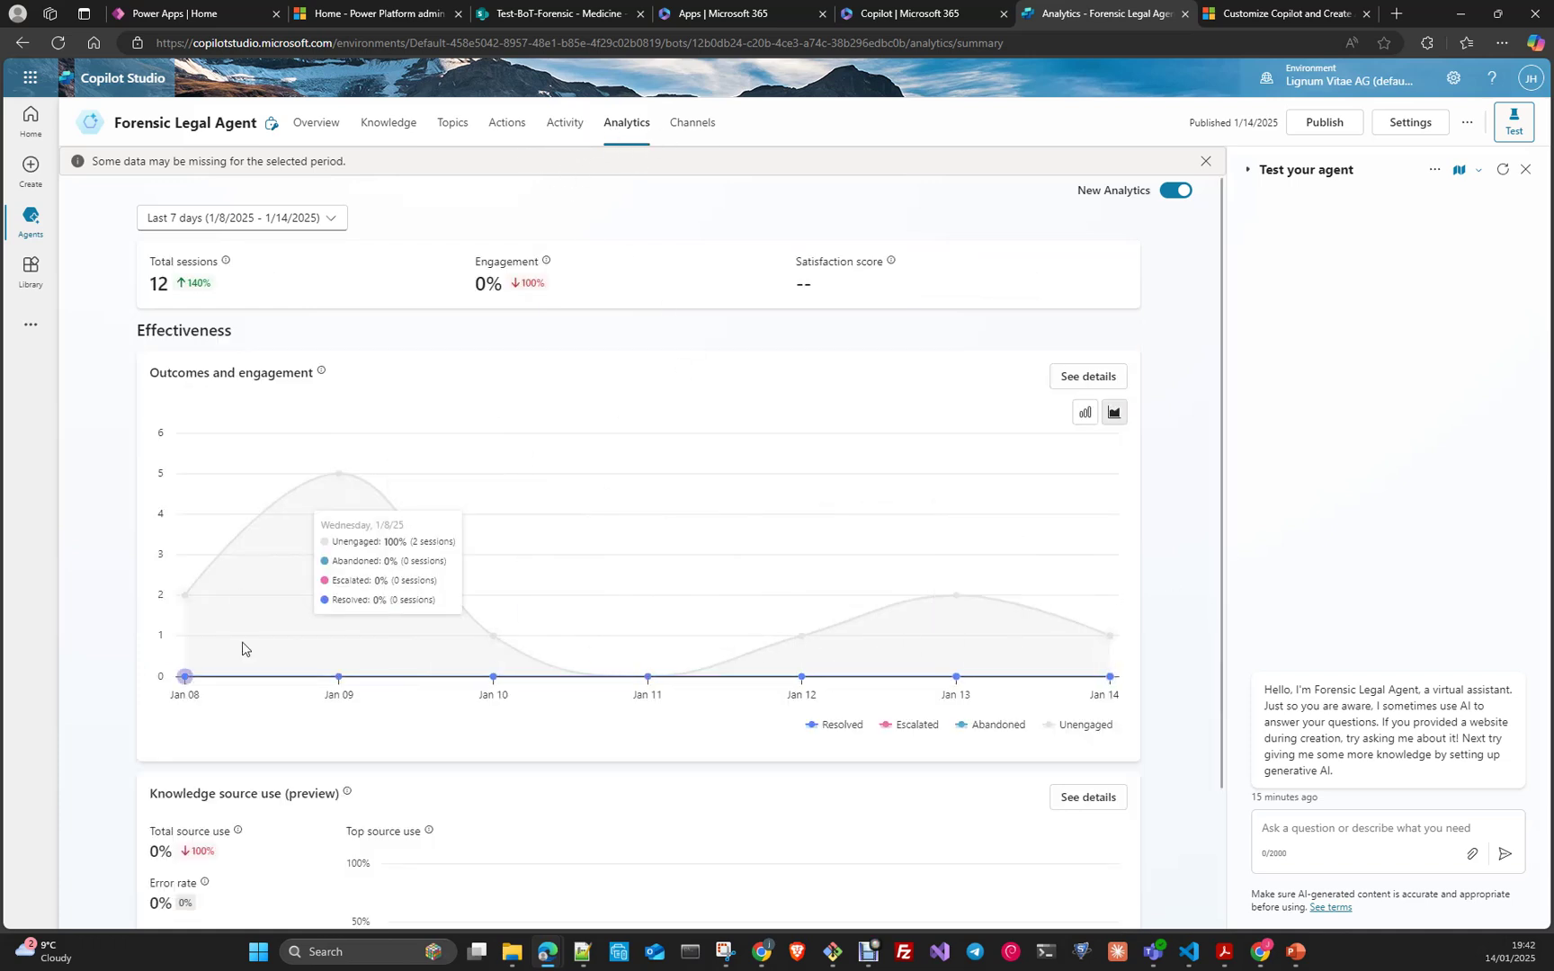
scroll(703, 767, "down", 3)
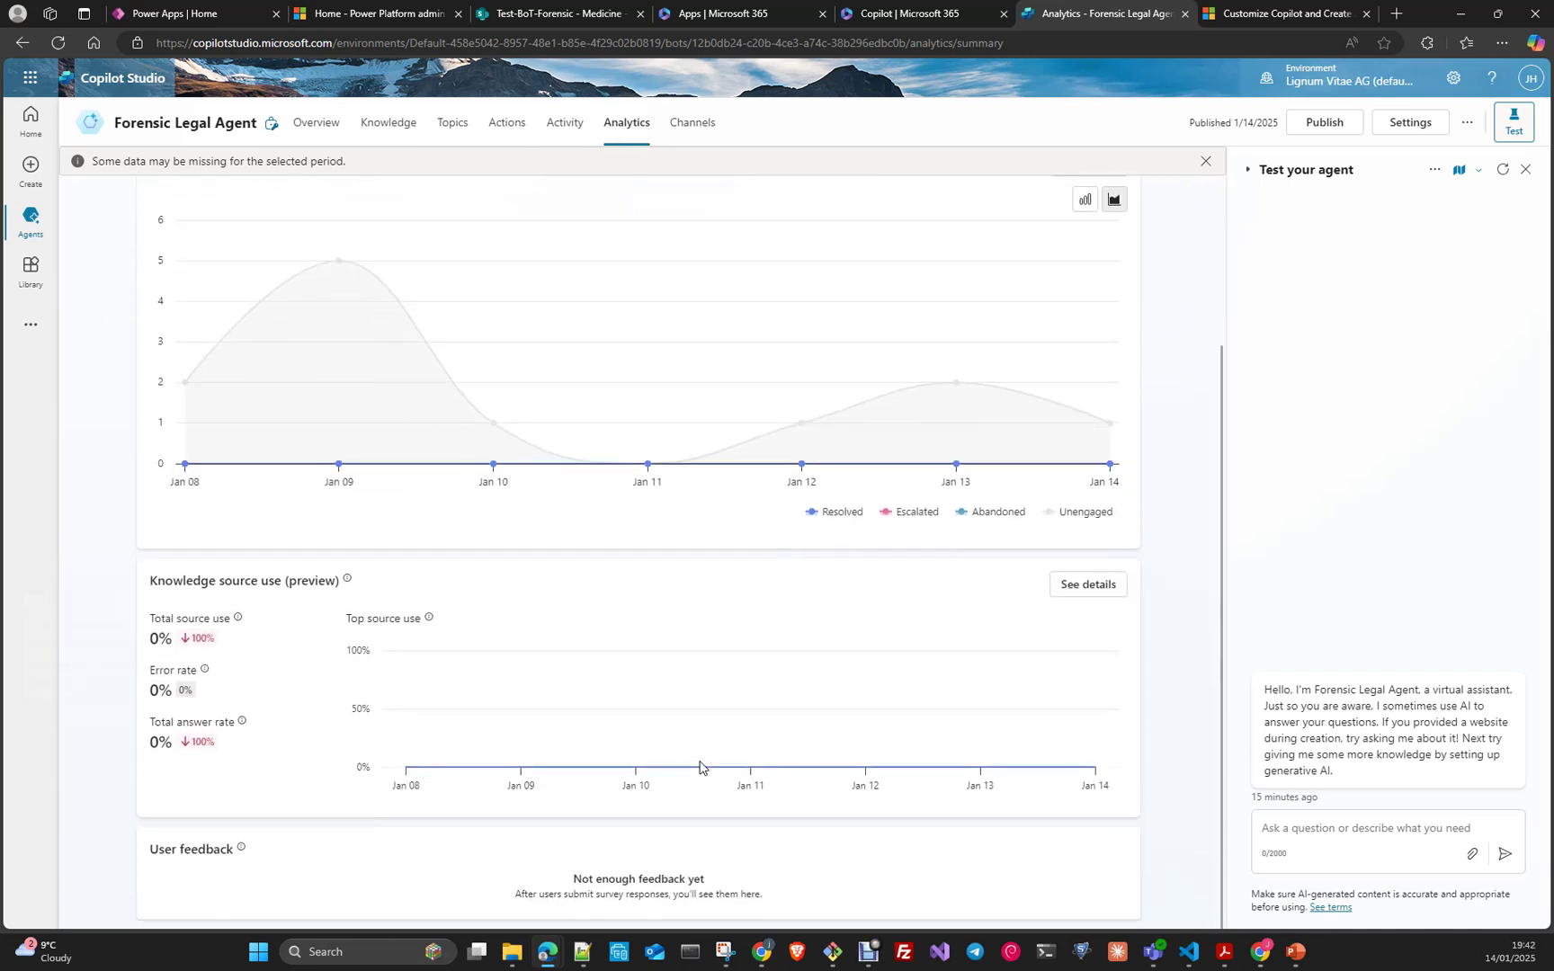
scroll(700, 767, "up", 3)
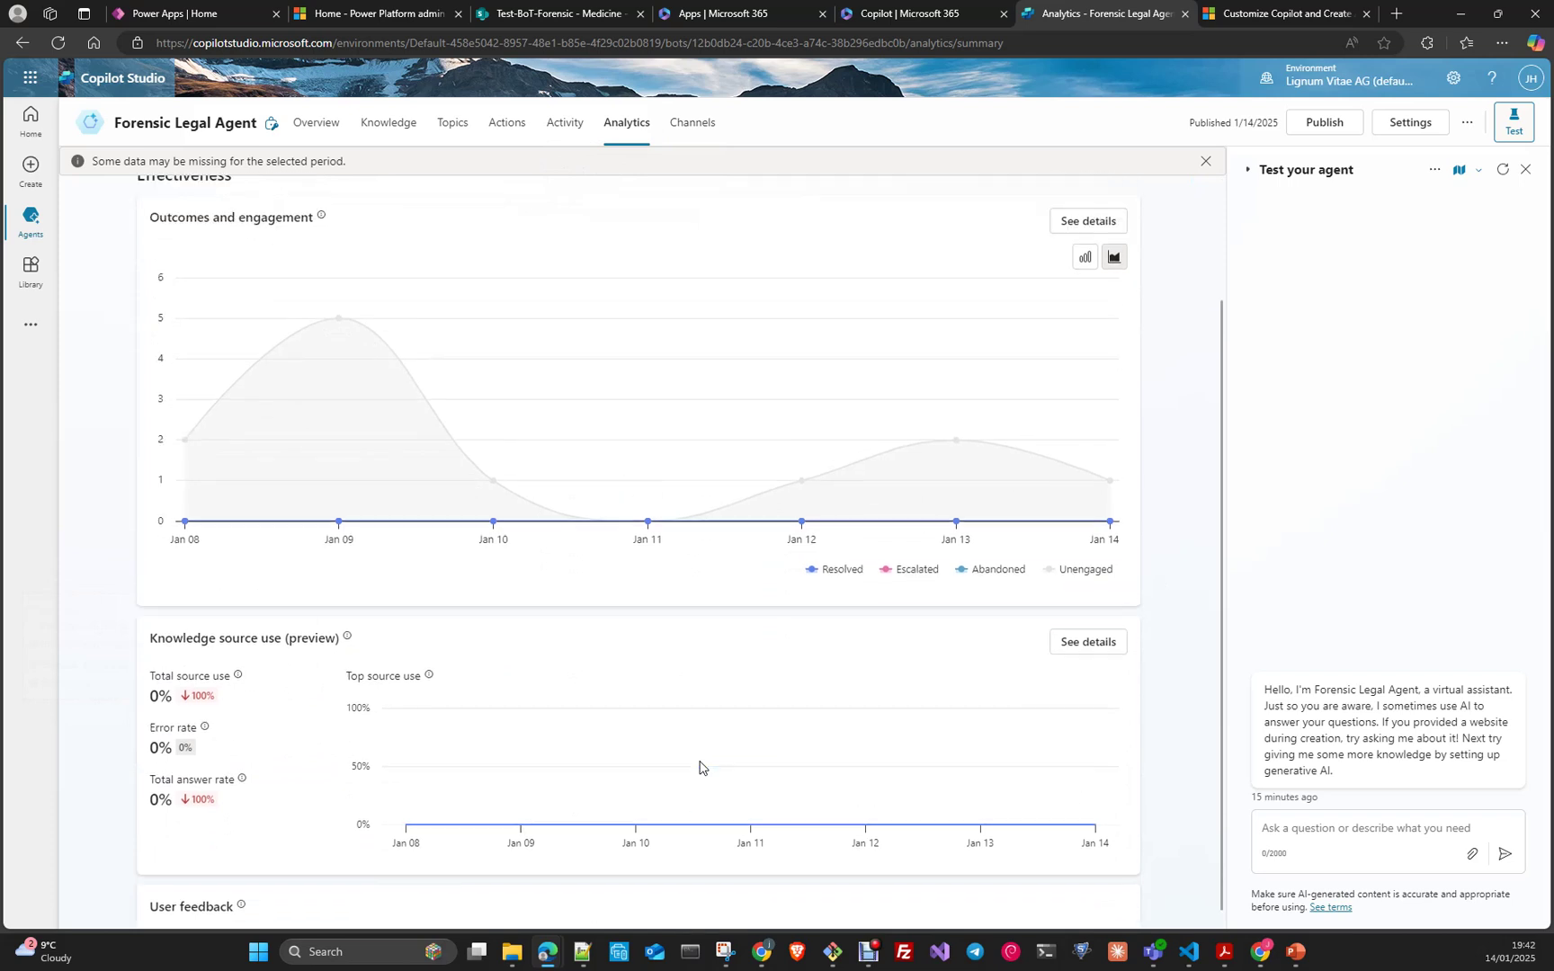
left_click(698, 125)
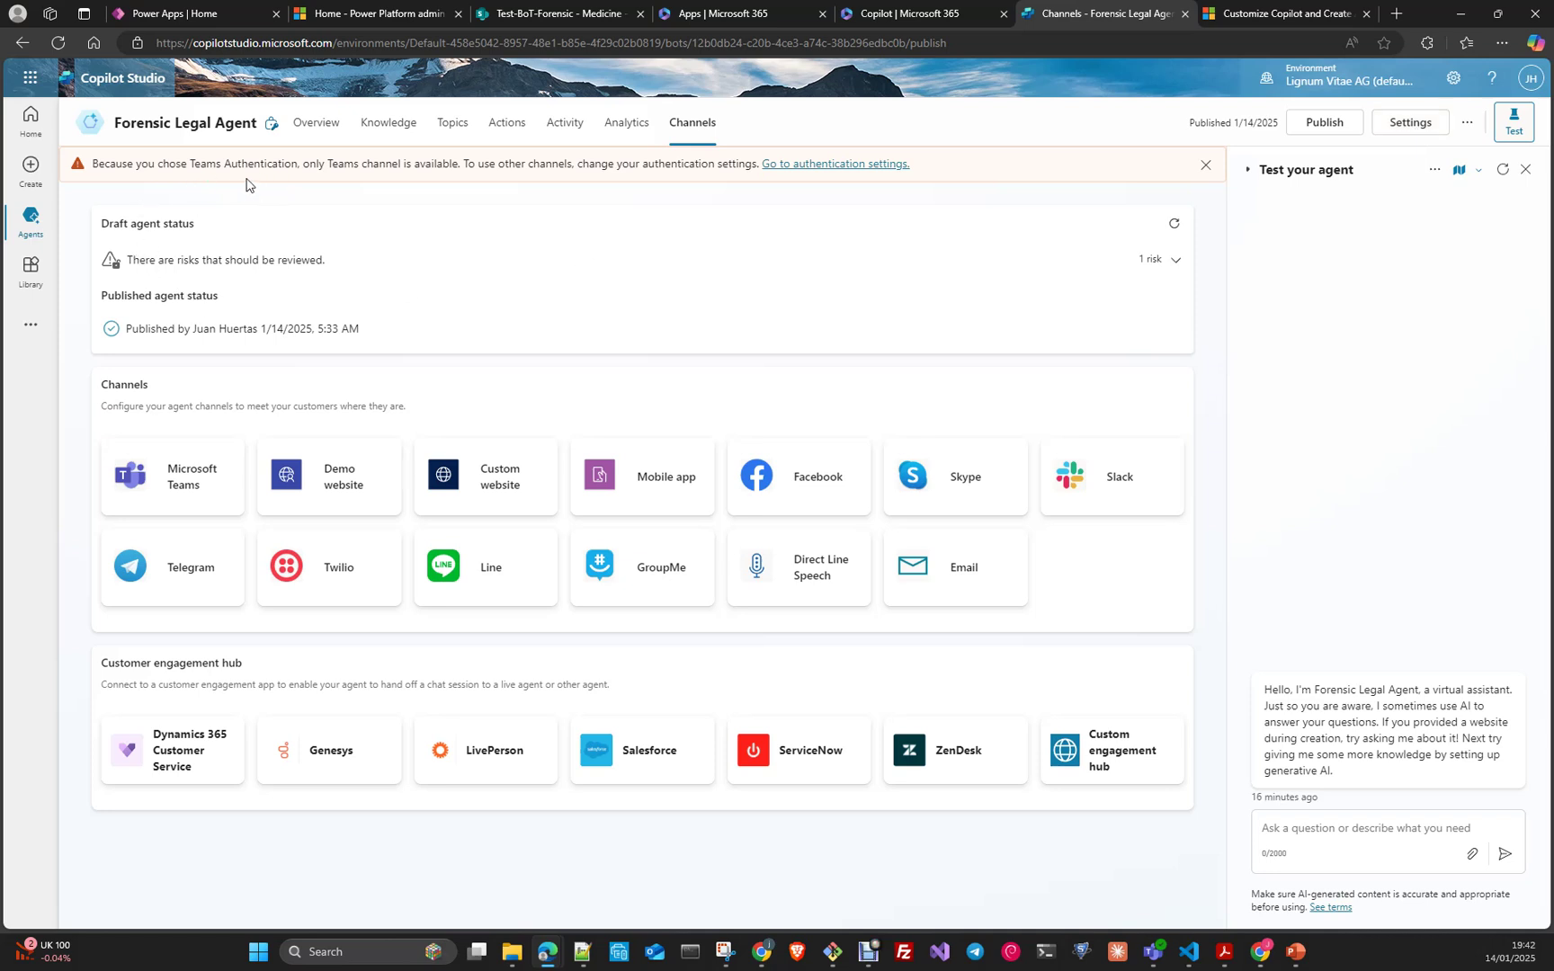
- Examine the agent's authentication and web channel security settings without changing them
left_click(1421, 128)
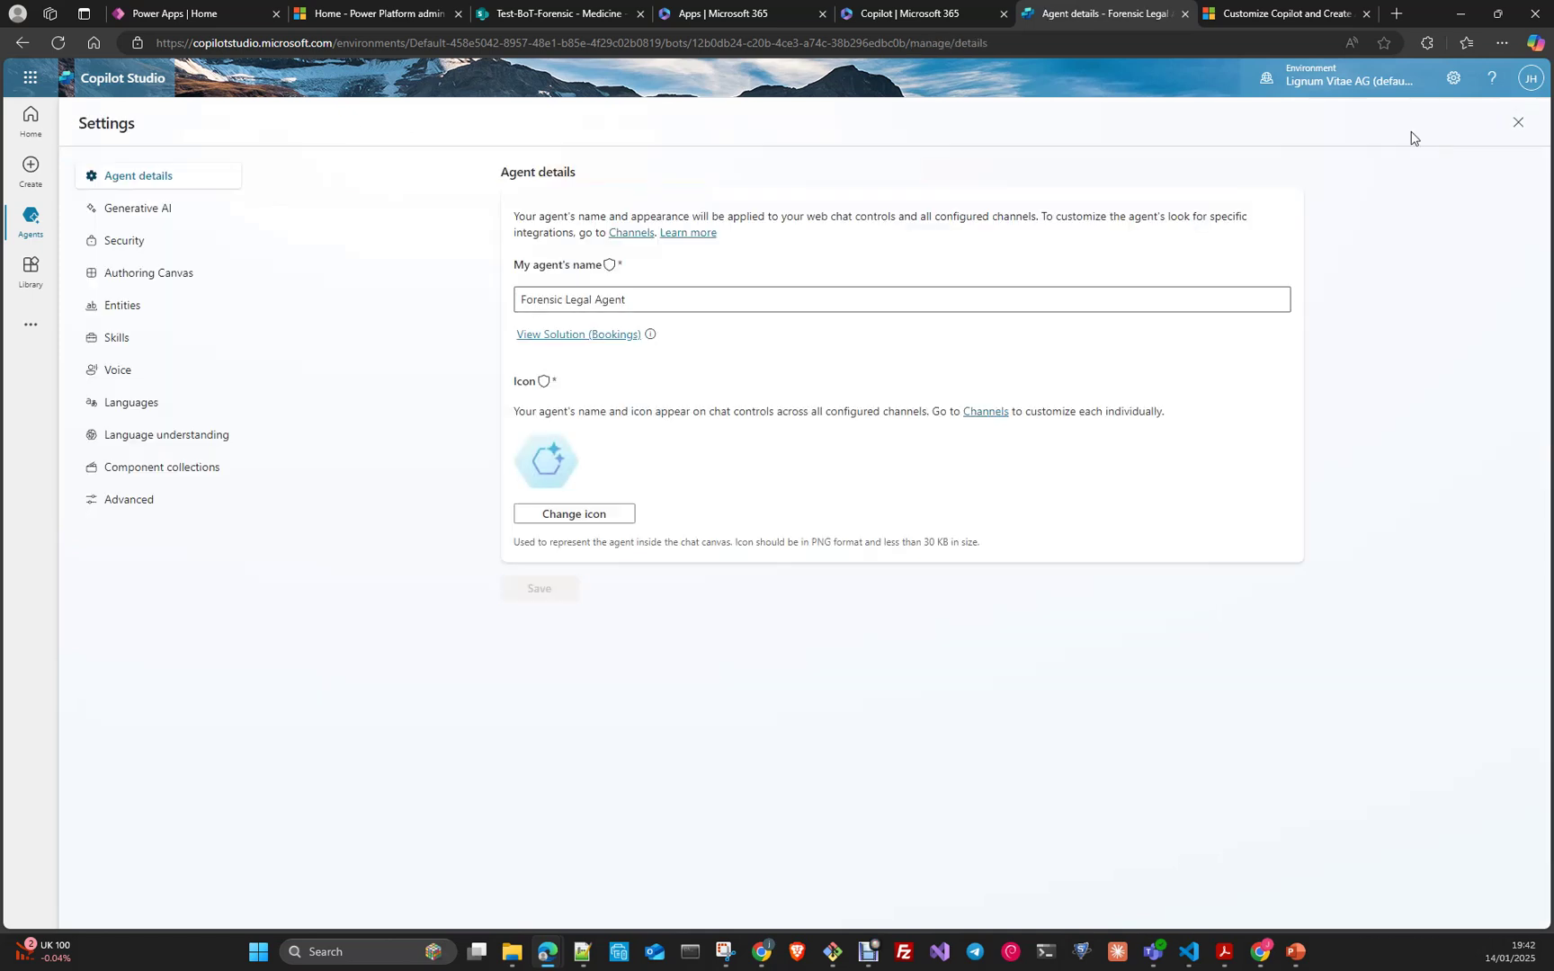
left_click(128, 248)
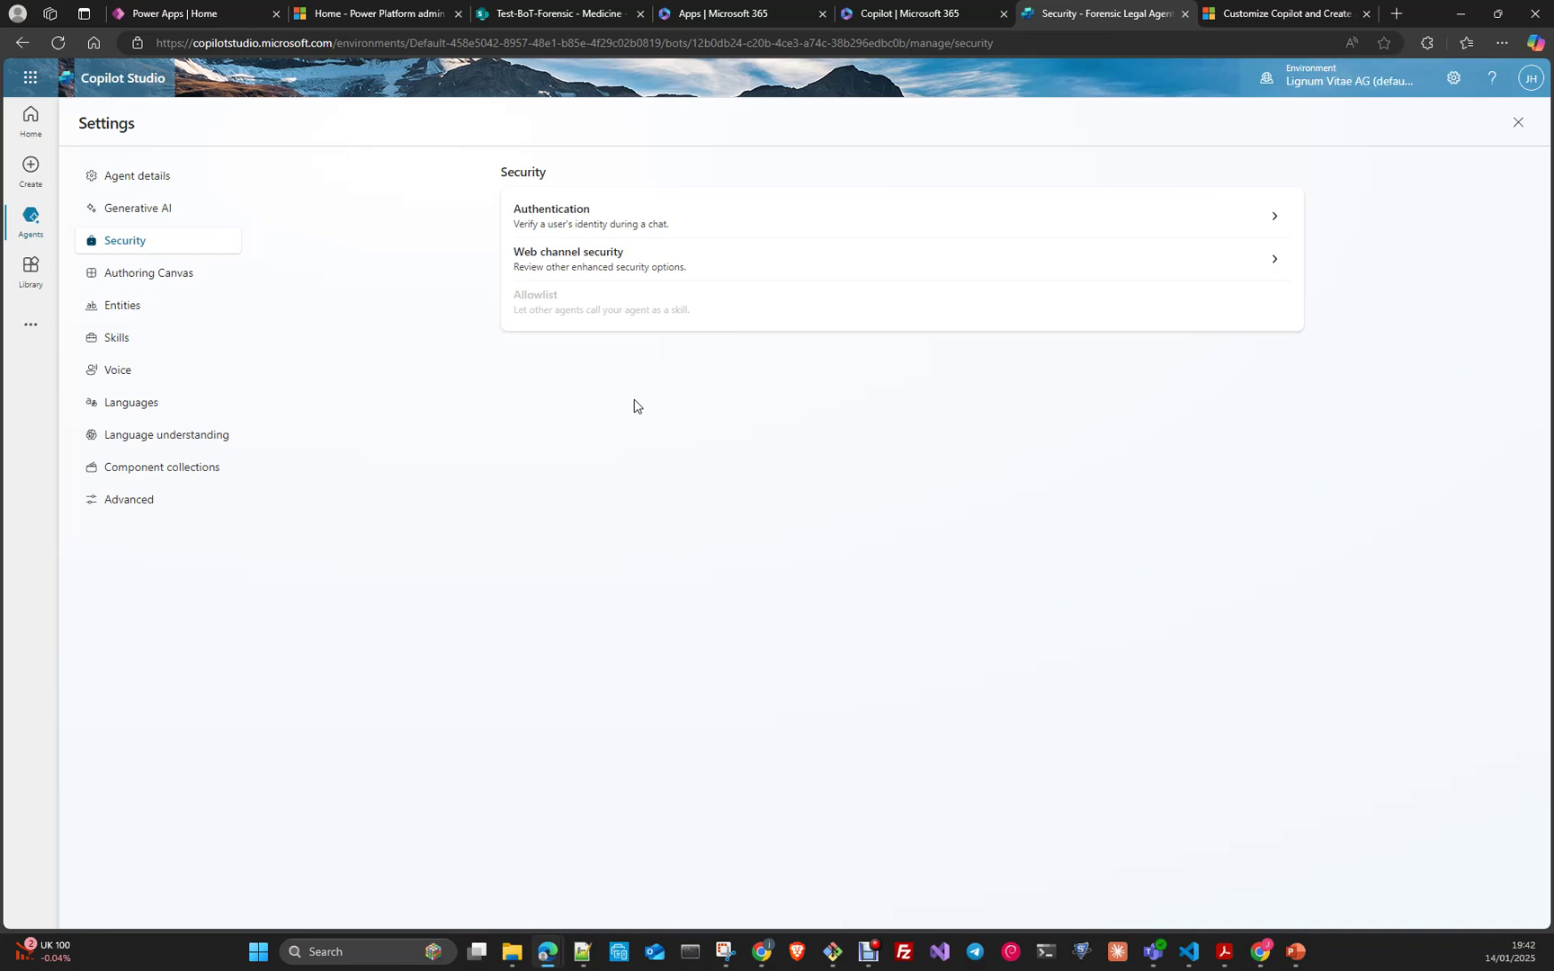
left_click(683, 230)
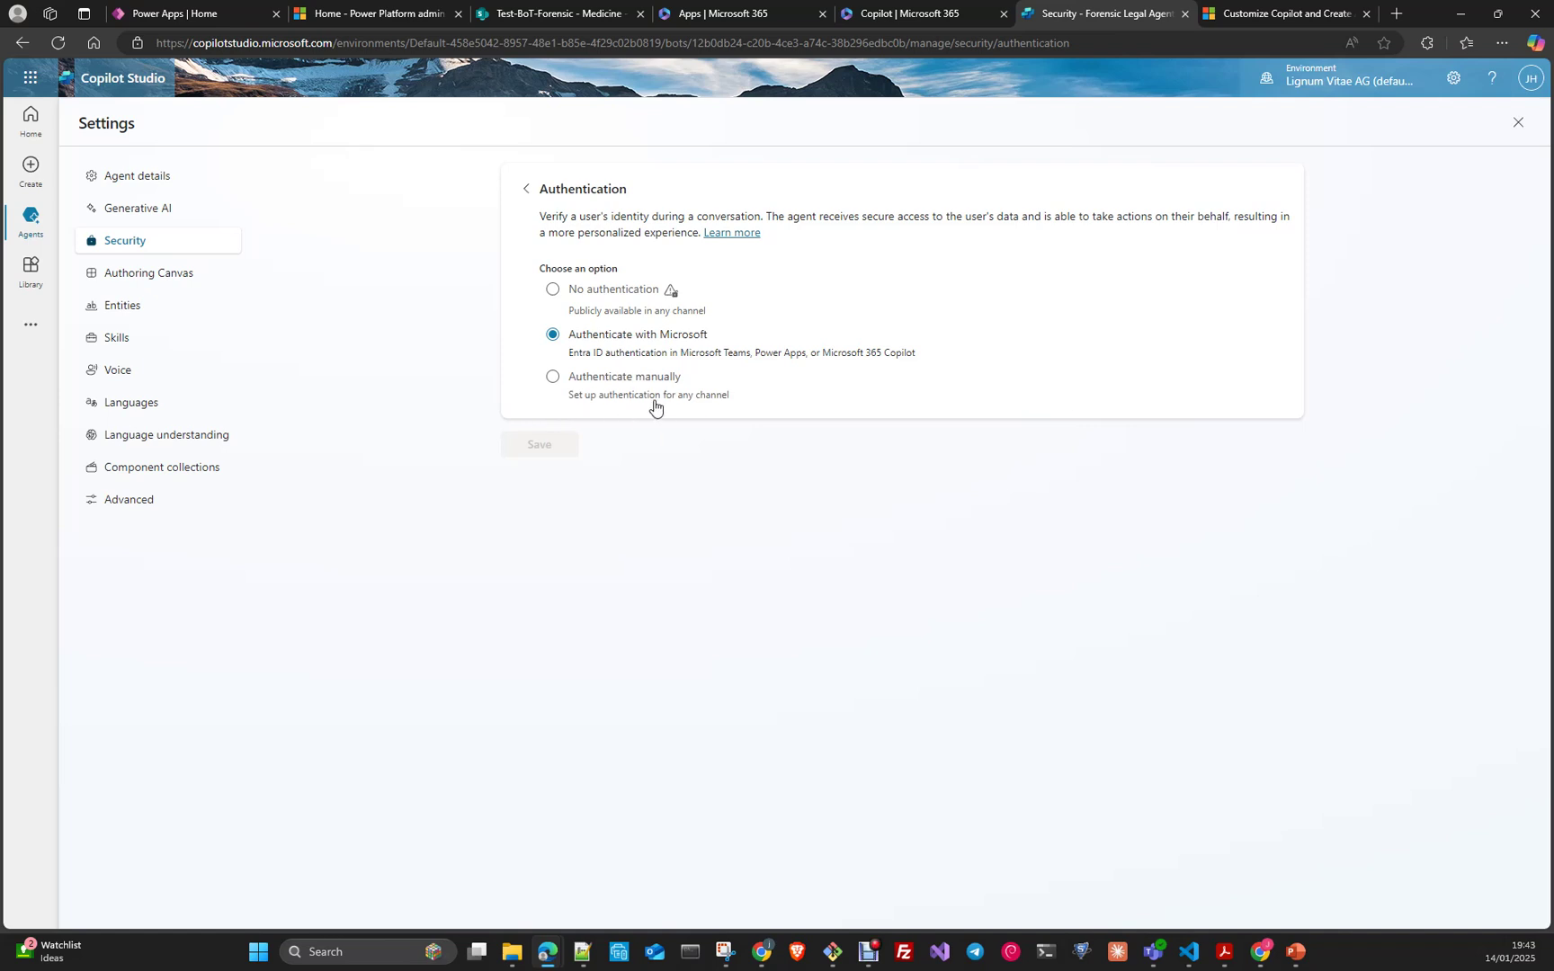
left_click(526, 189)
left_click(666, 263)
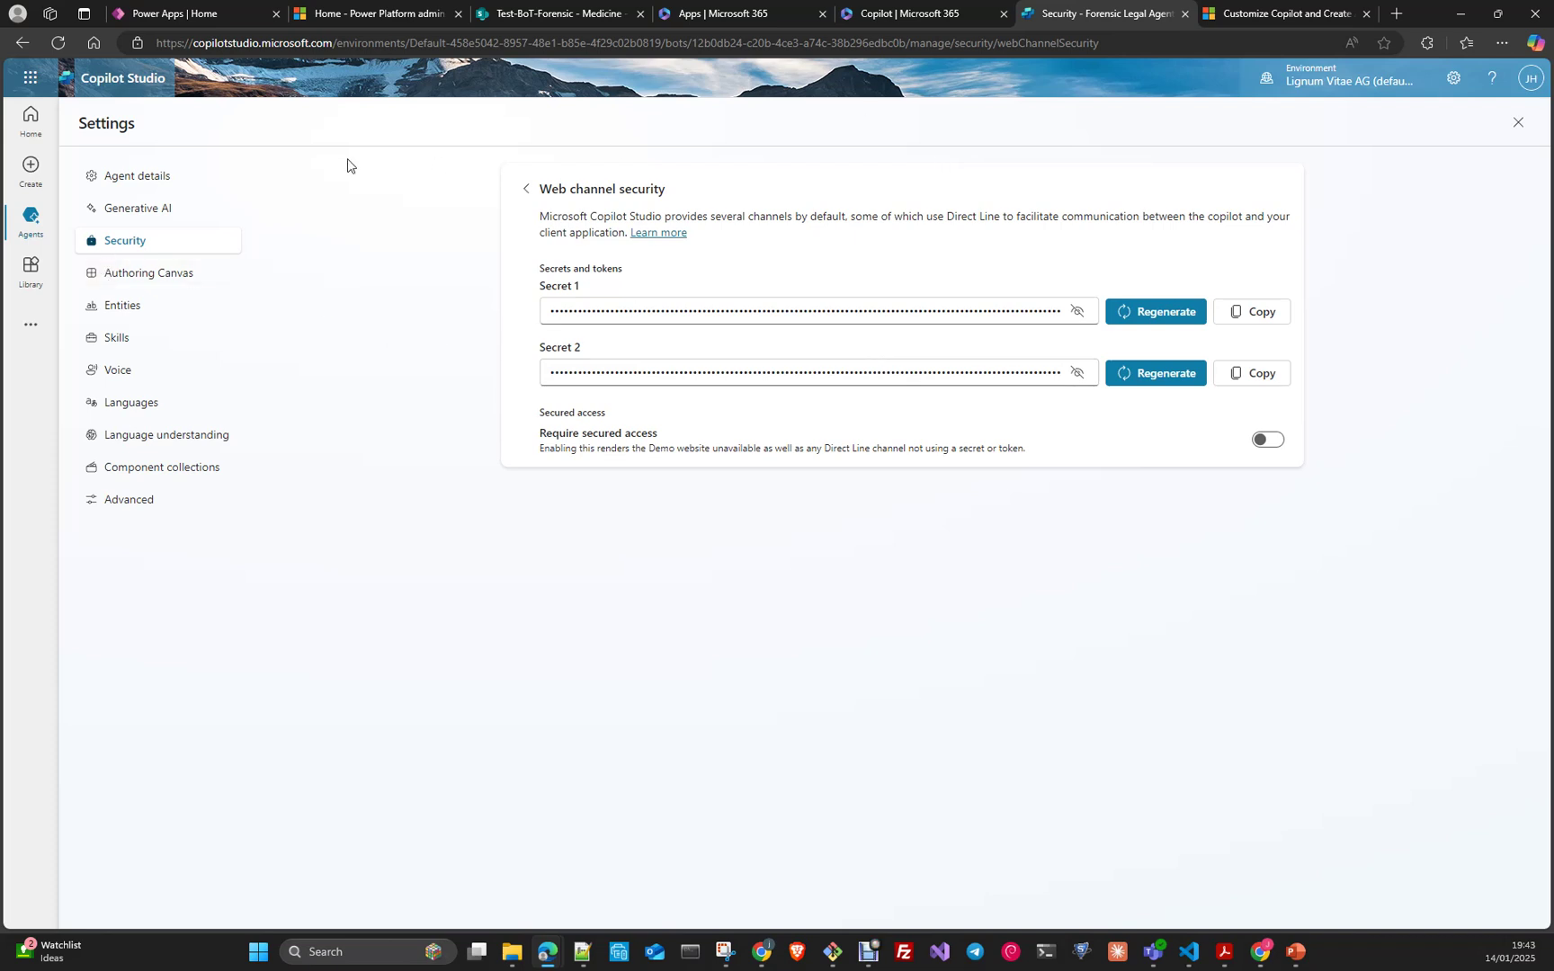
left_click(1516, 127)
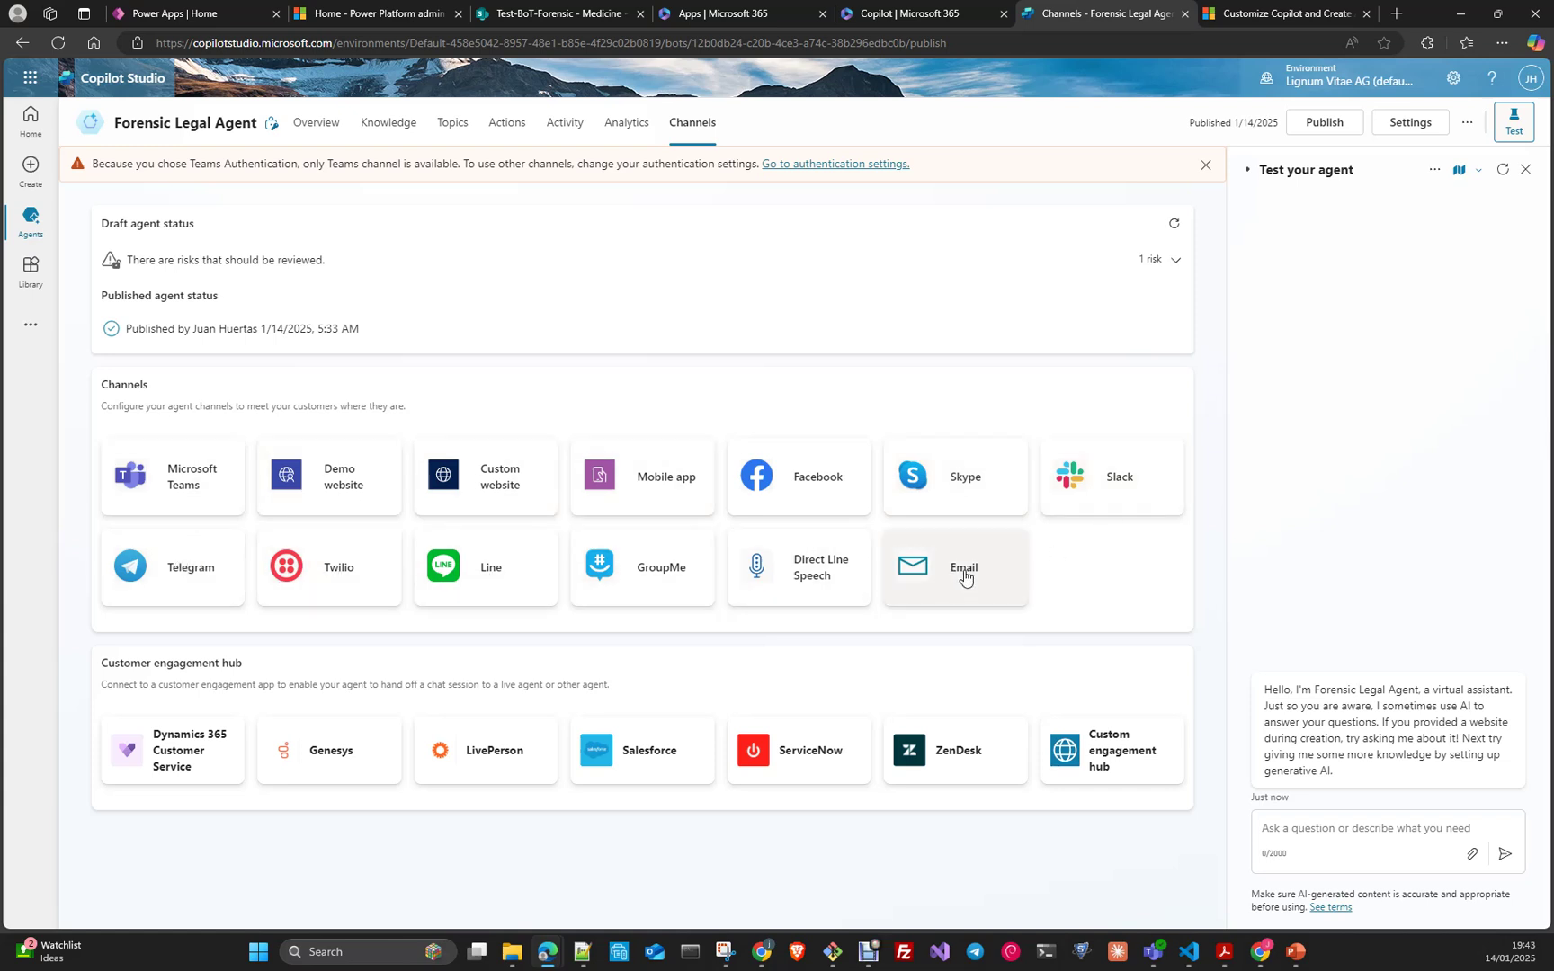
- Inspect the configuration details of the Email, Demo website, Skype and Mobile app channels
left_click(926, 578)
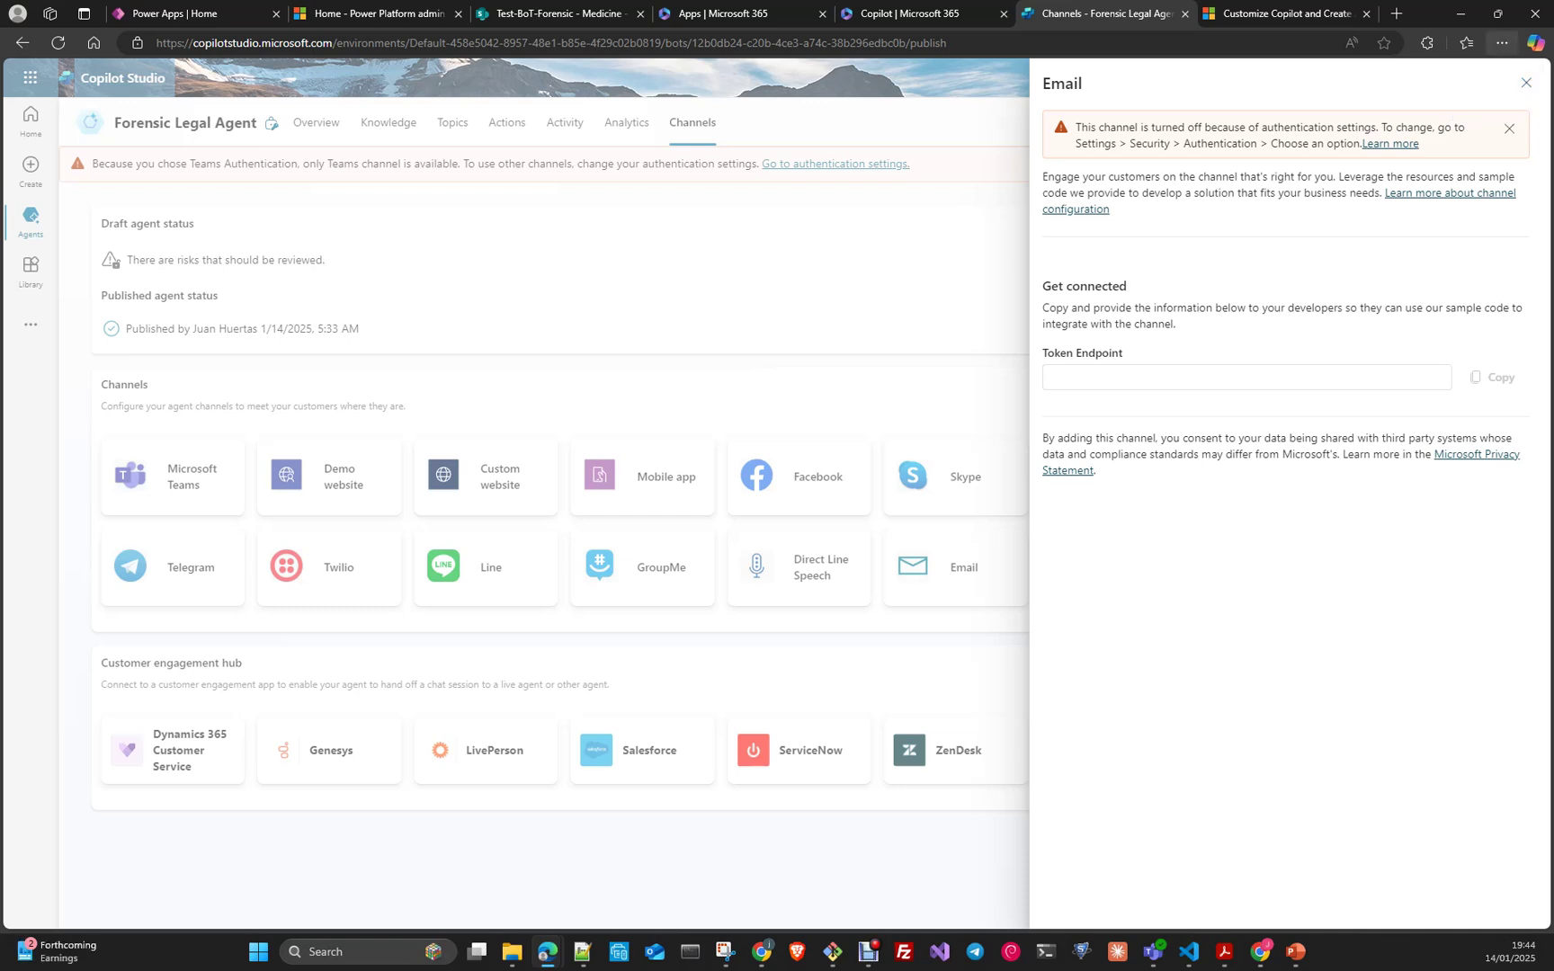
left_click(1526, 83)
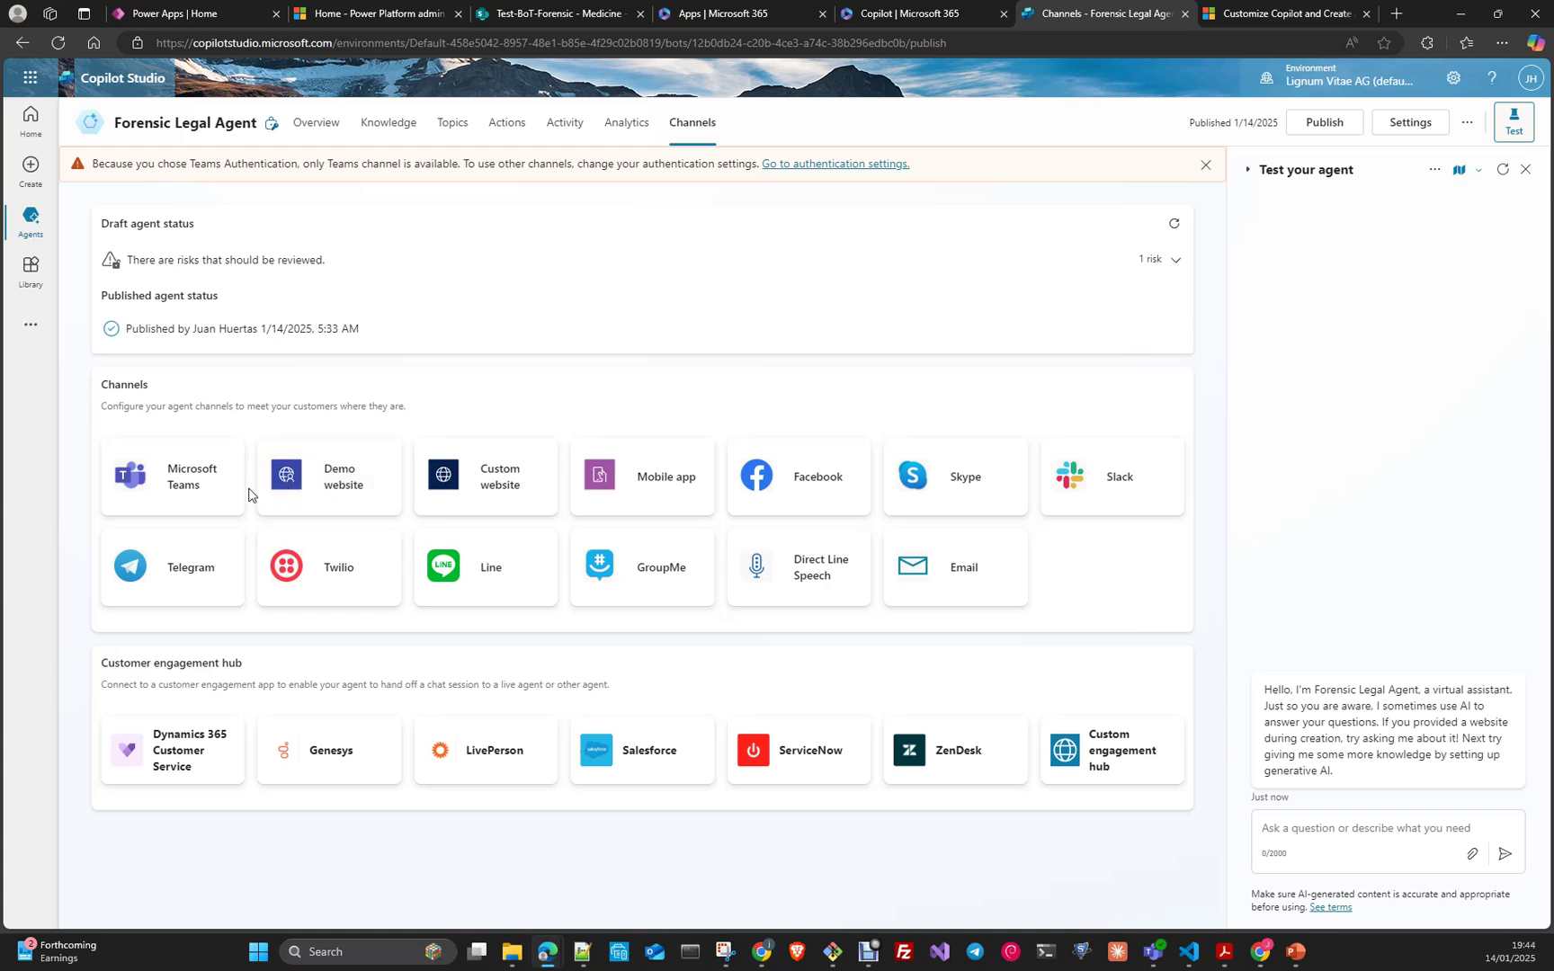
left_click(346, 495)
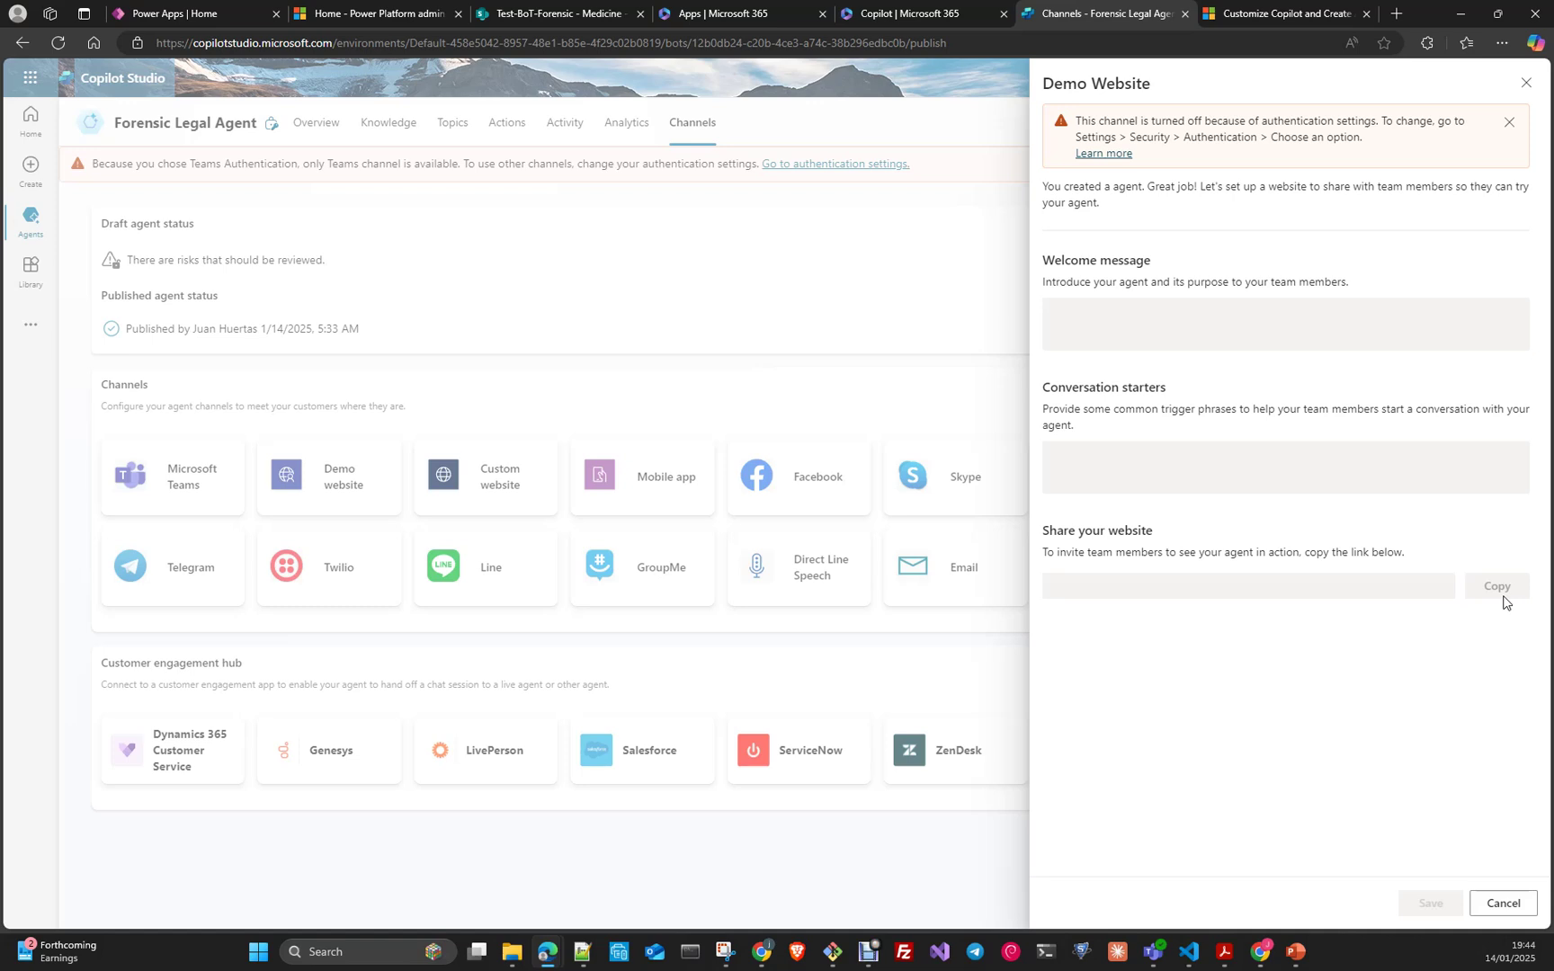
left_click(1503, 903)
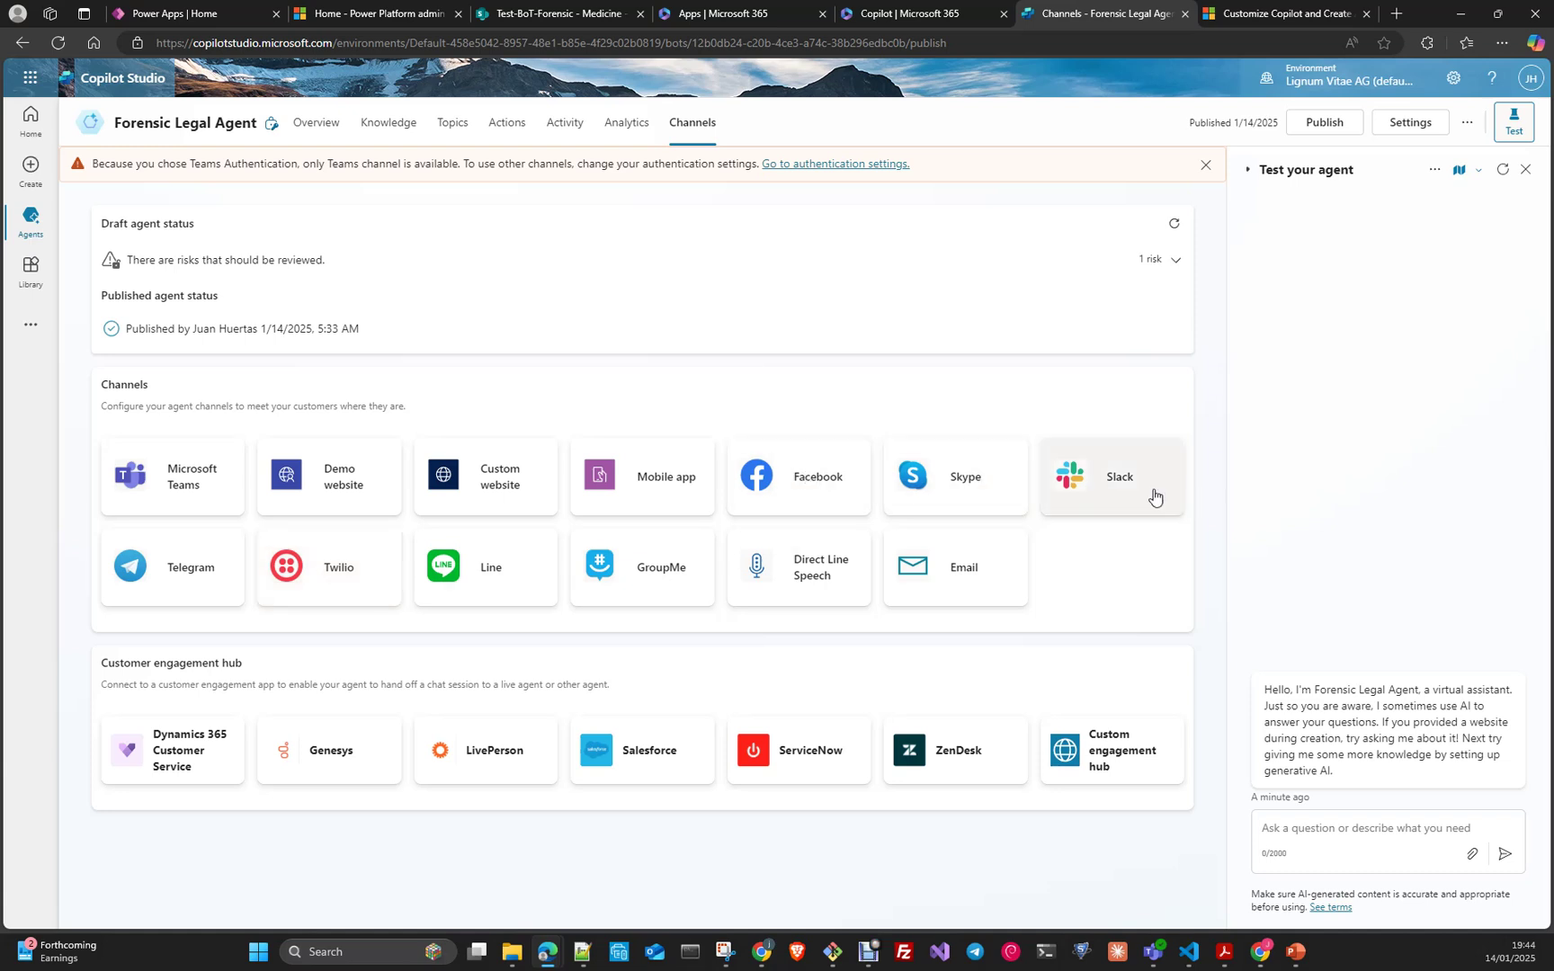
left_click(950, 499)
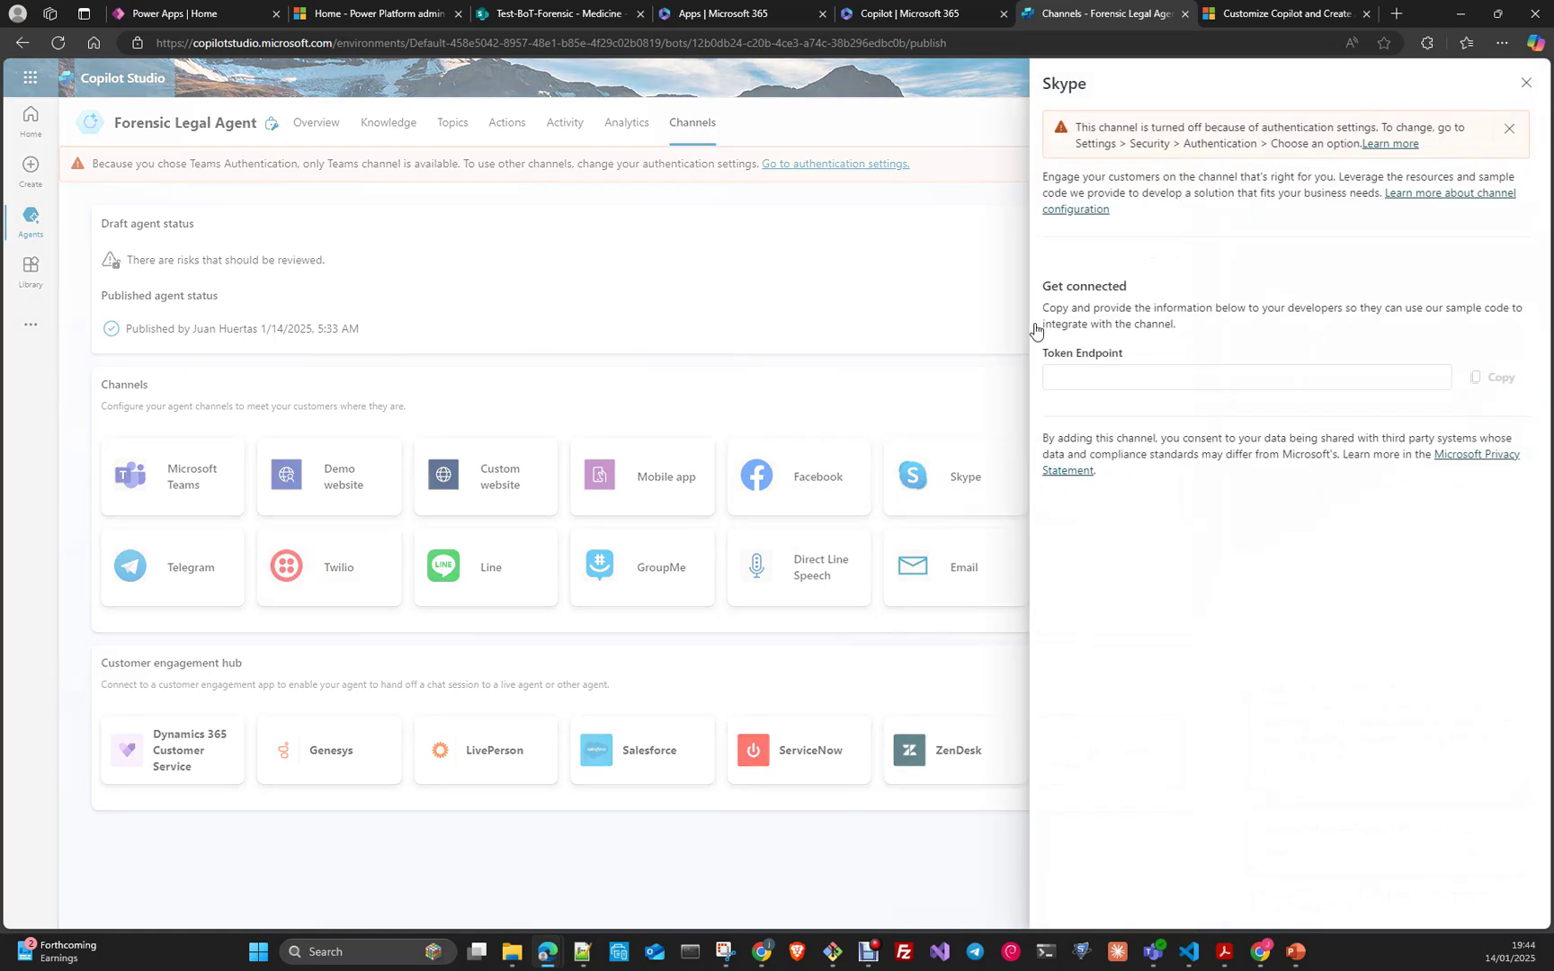
left_click(1526, 83)
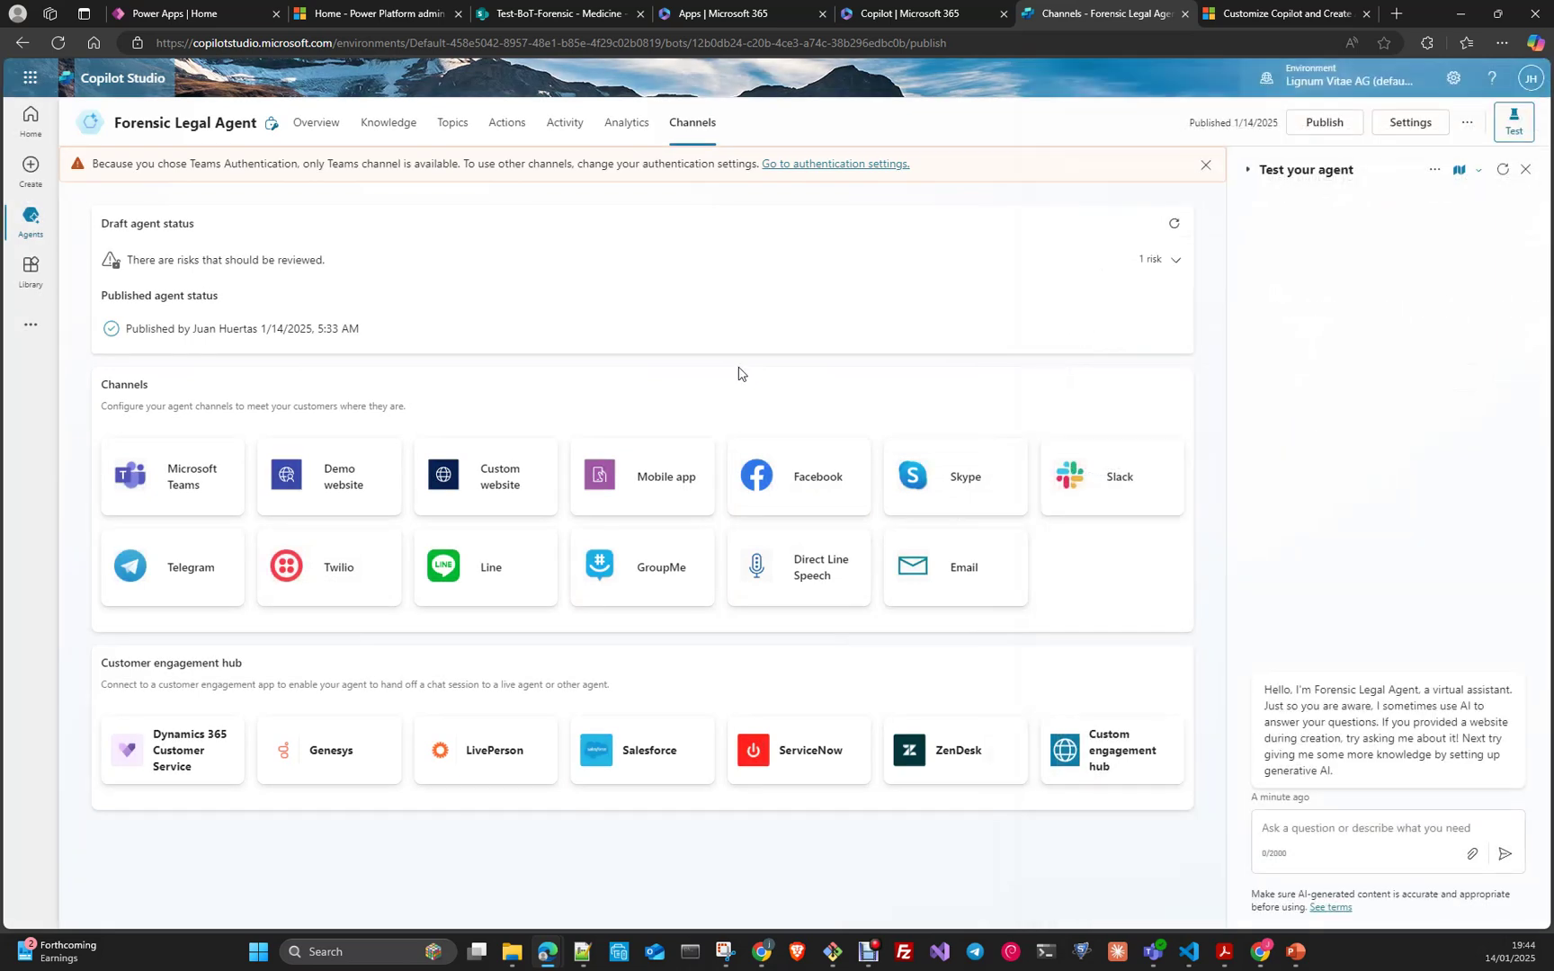
left_click(622, 496)
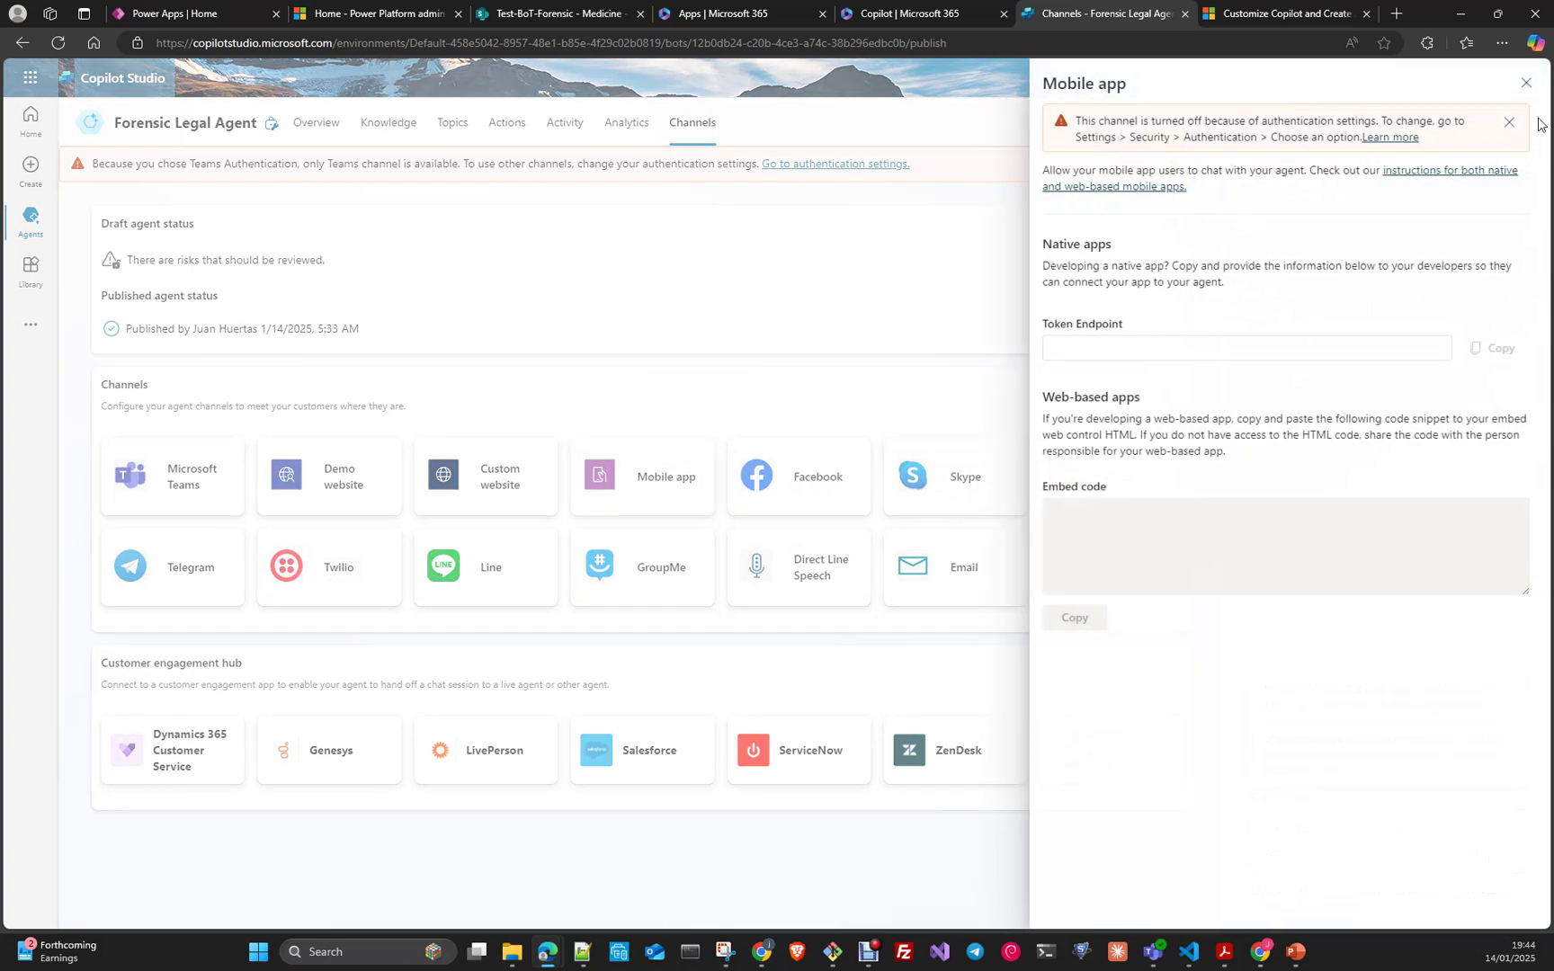
left_click(1526, 82)
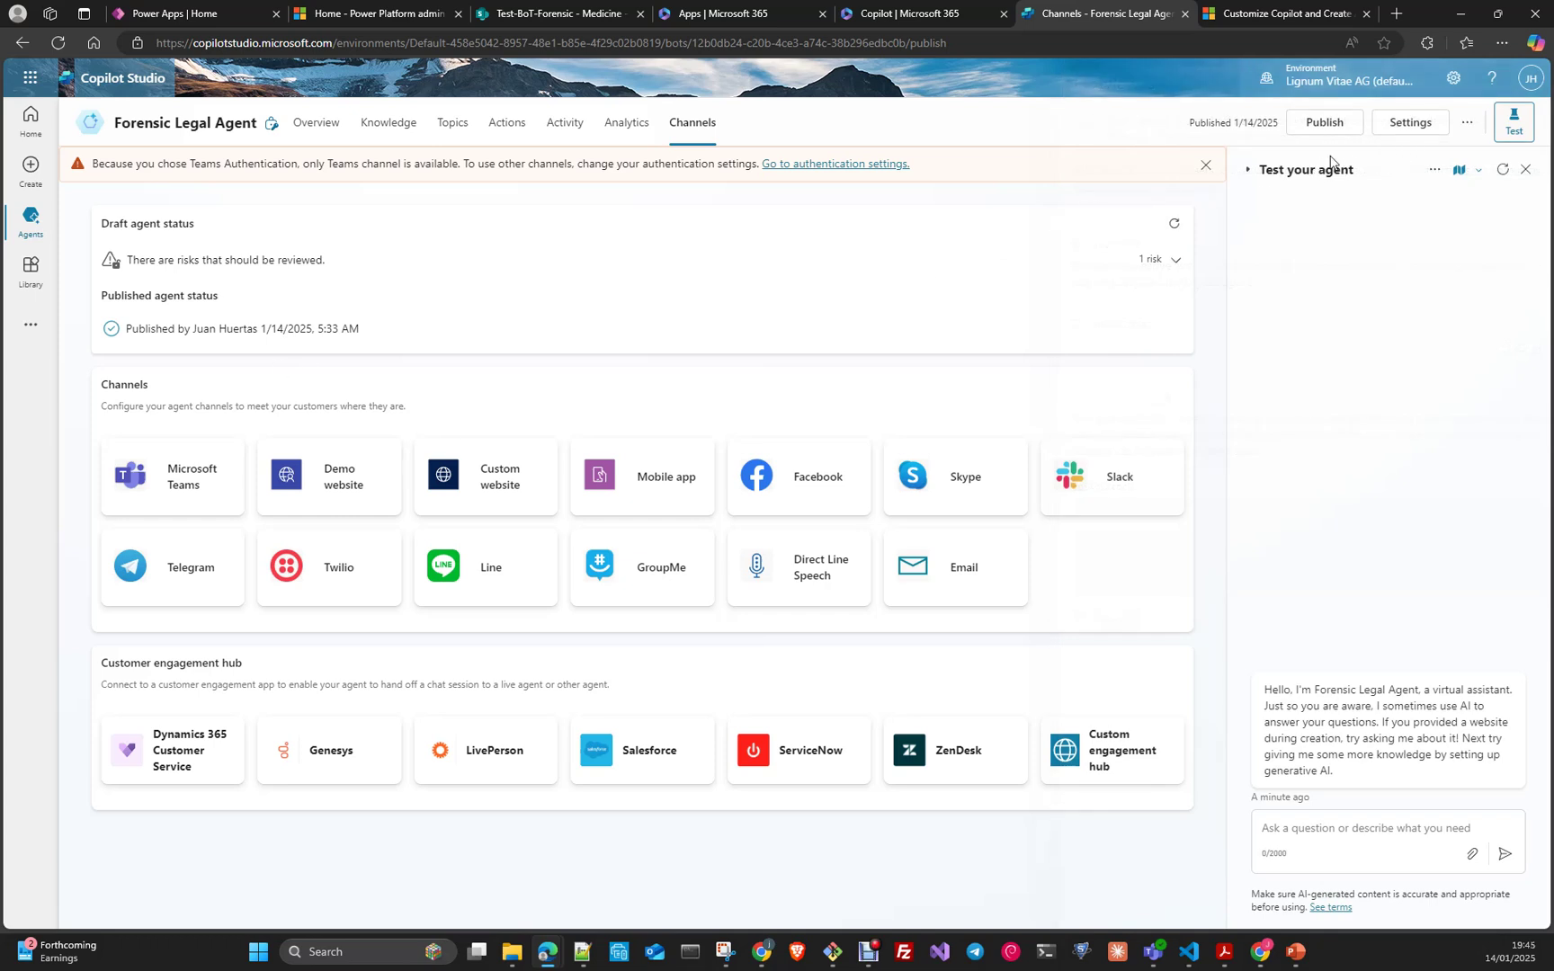
- Set the agent's security to No authentication, save the configuration and return to the channels
left_click(1404, 132)
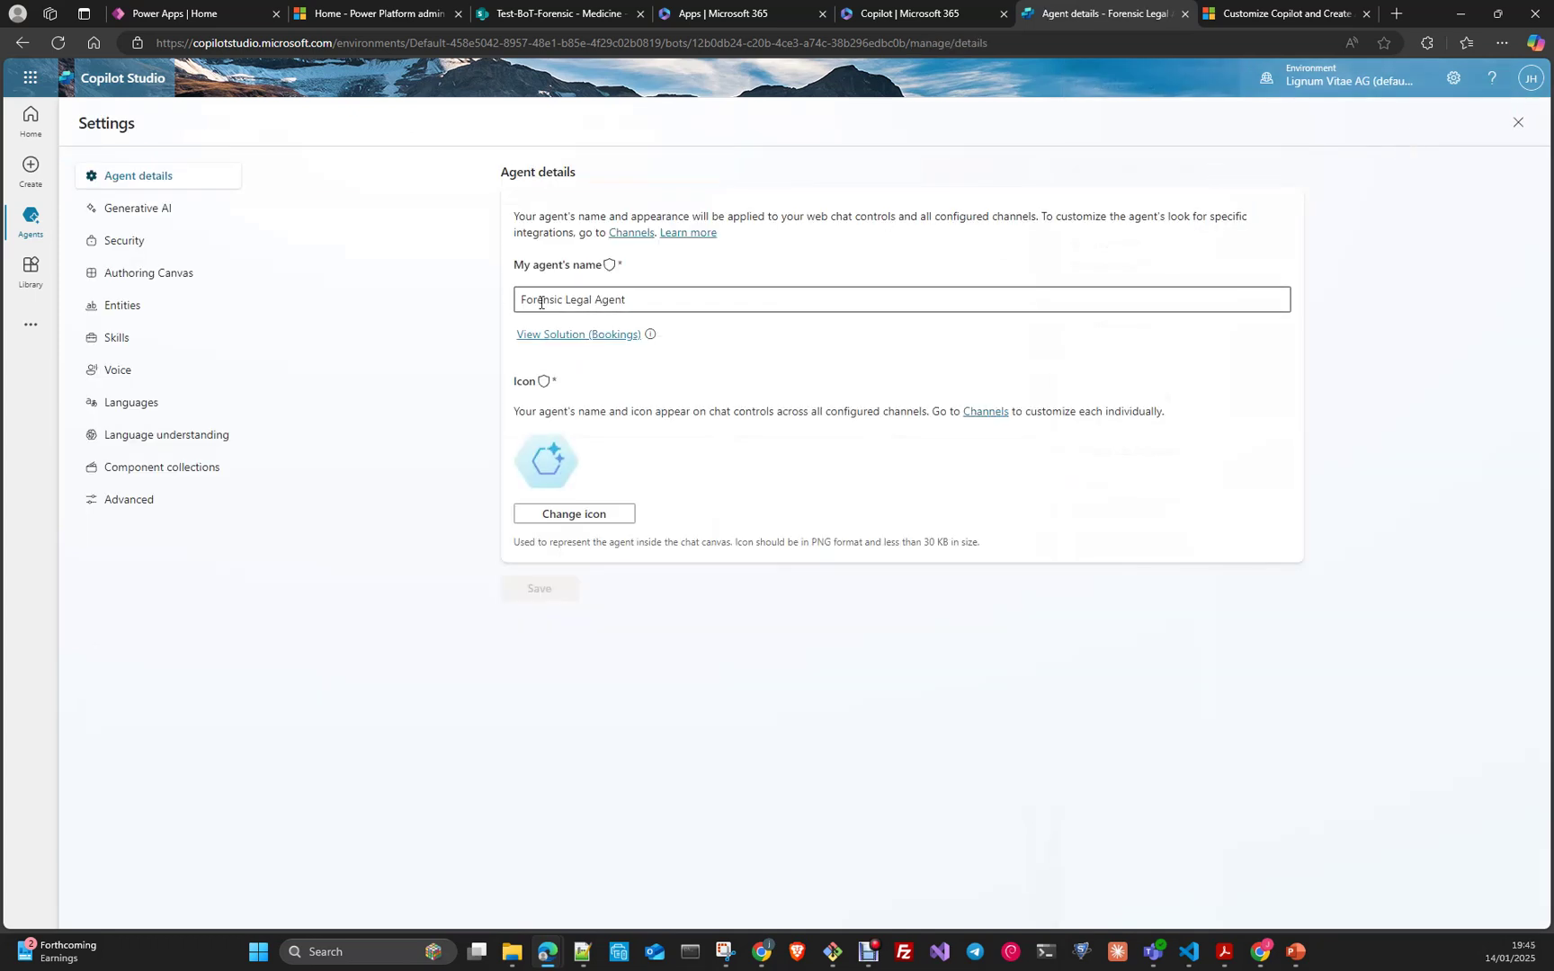
left_click(135, 243)
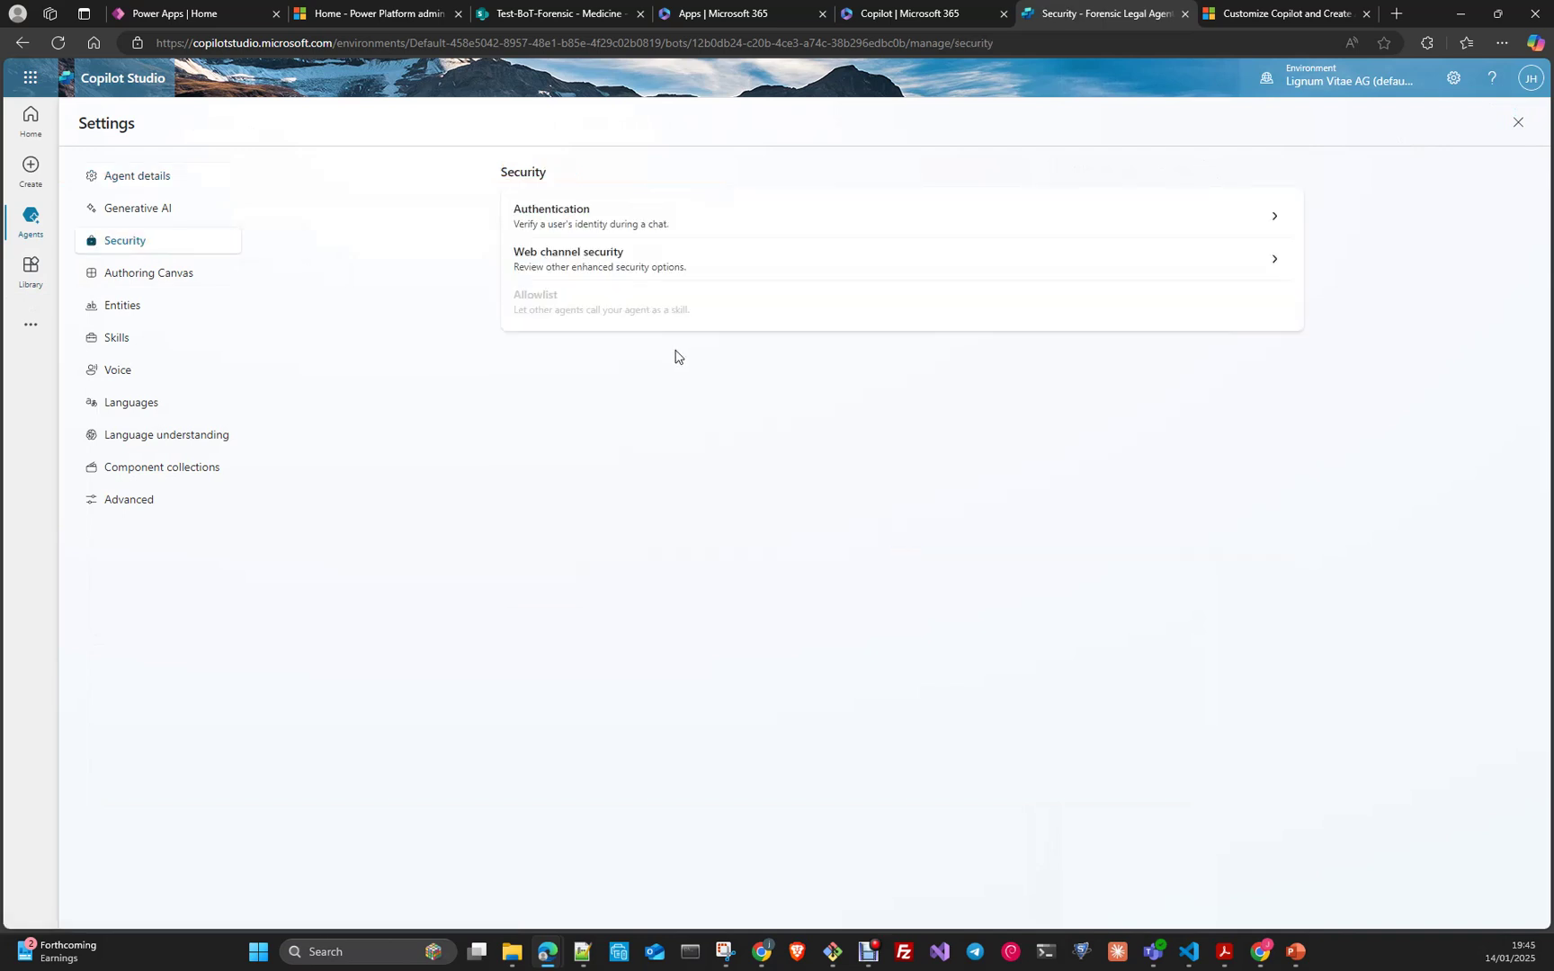
left_click(618, 225)
left_click(591, 295)
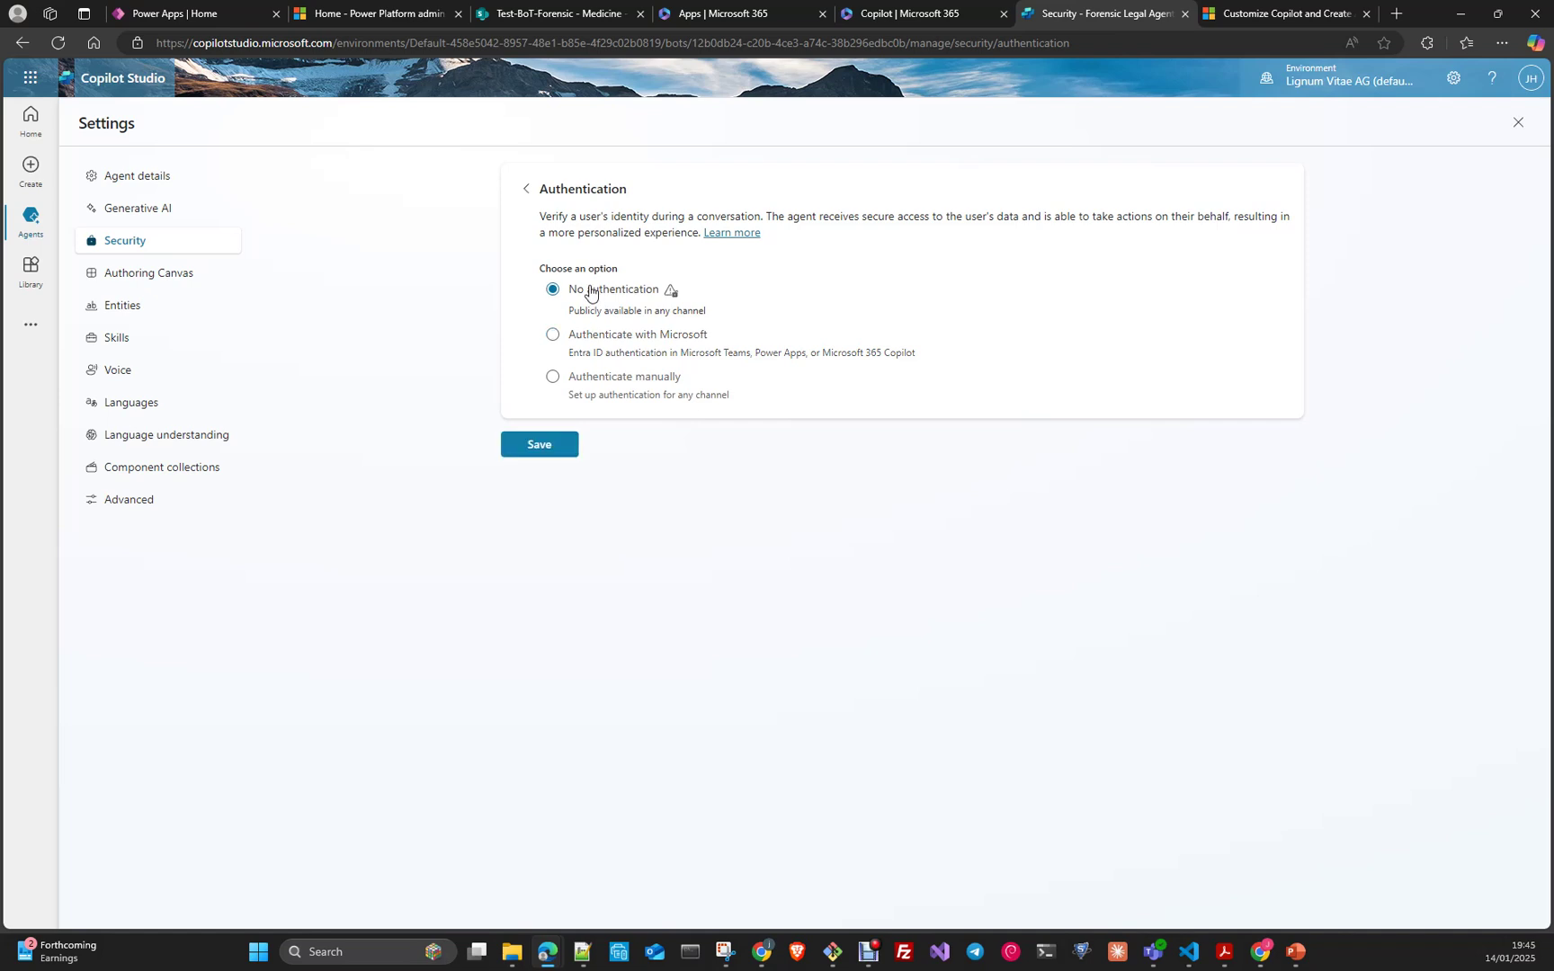
left_click(541, 452)
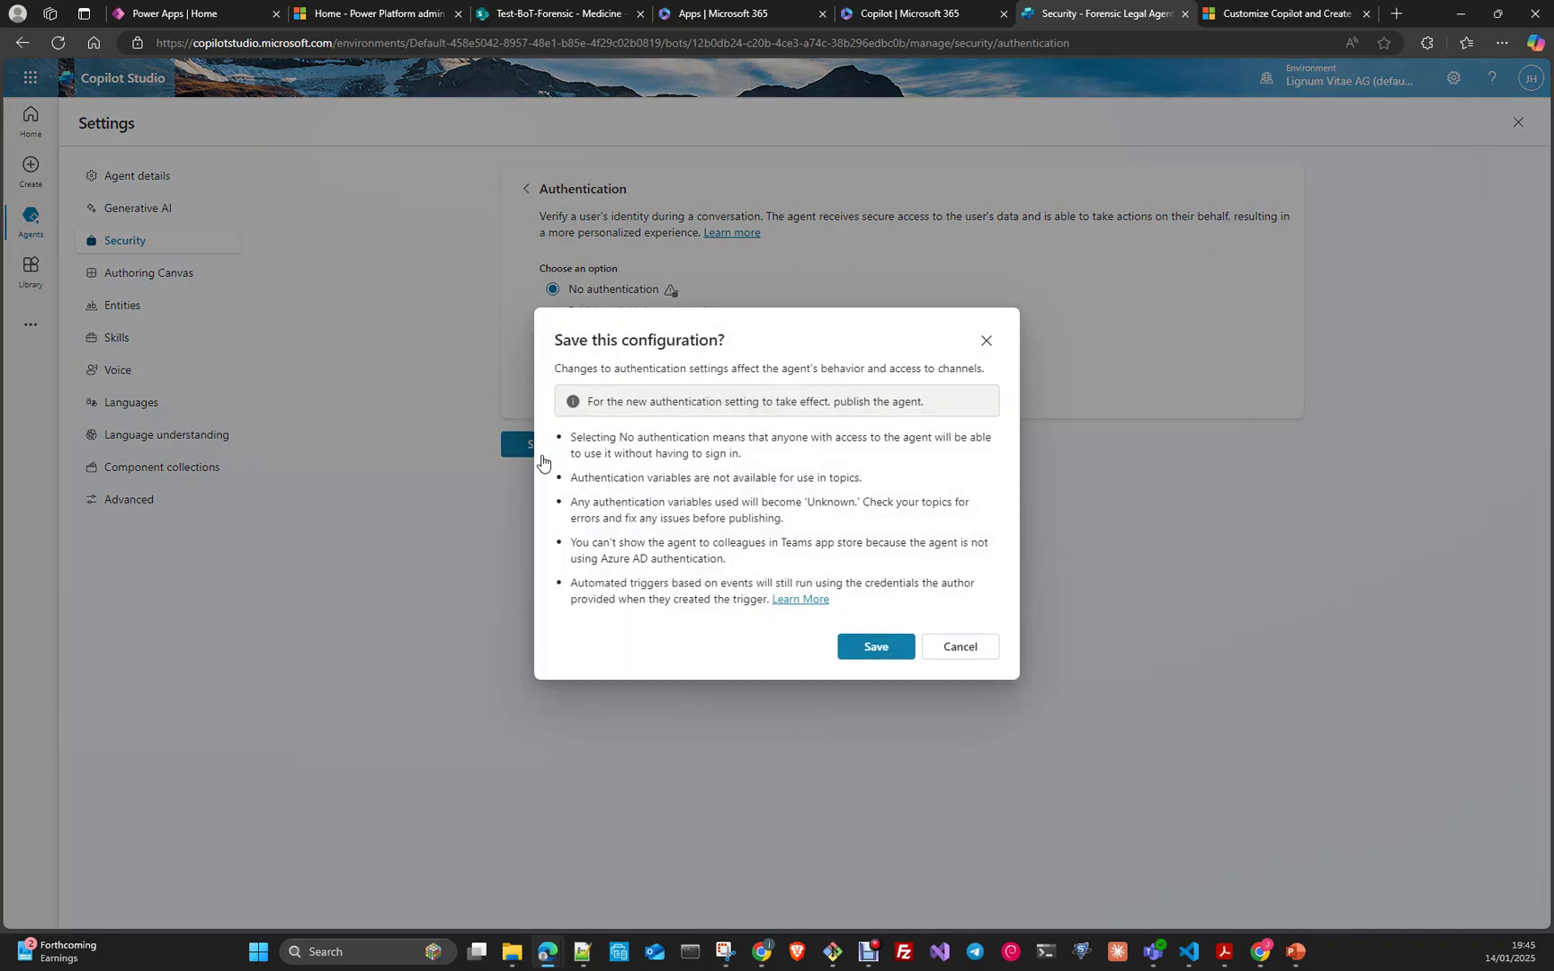
left_click(877, 647)
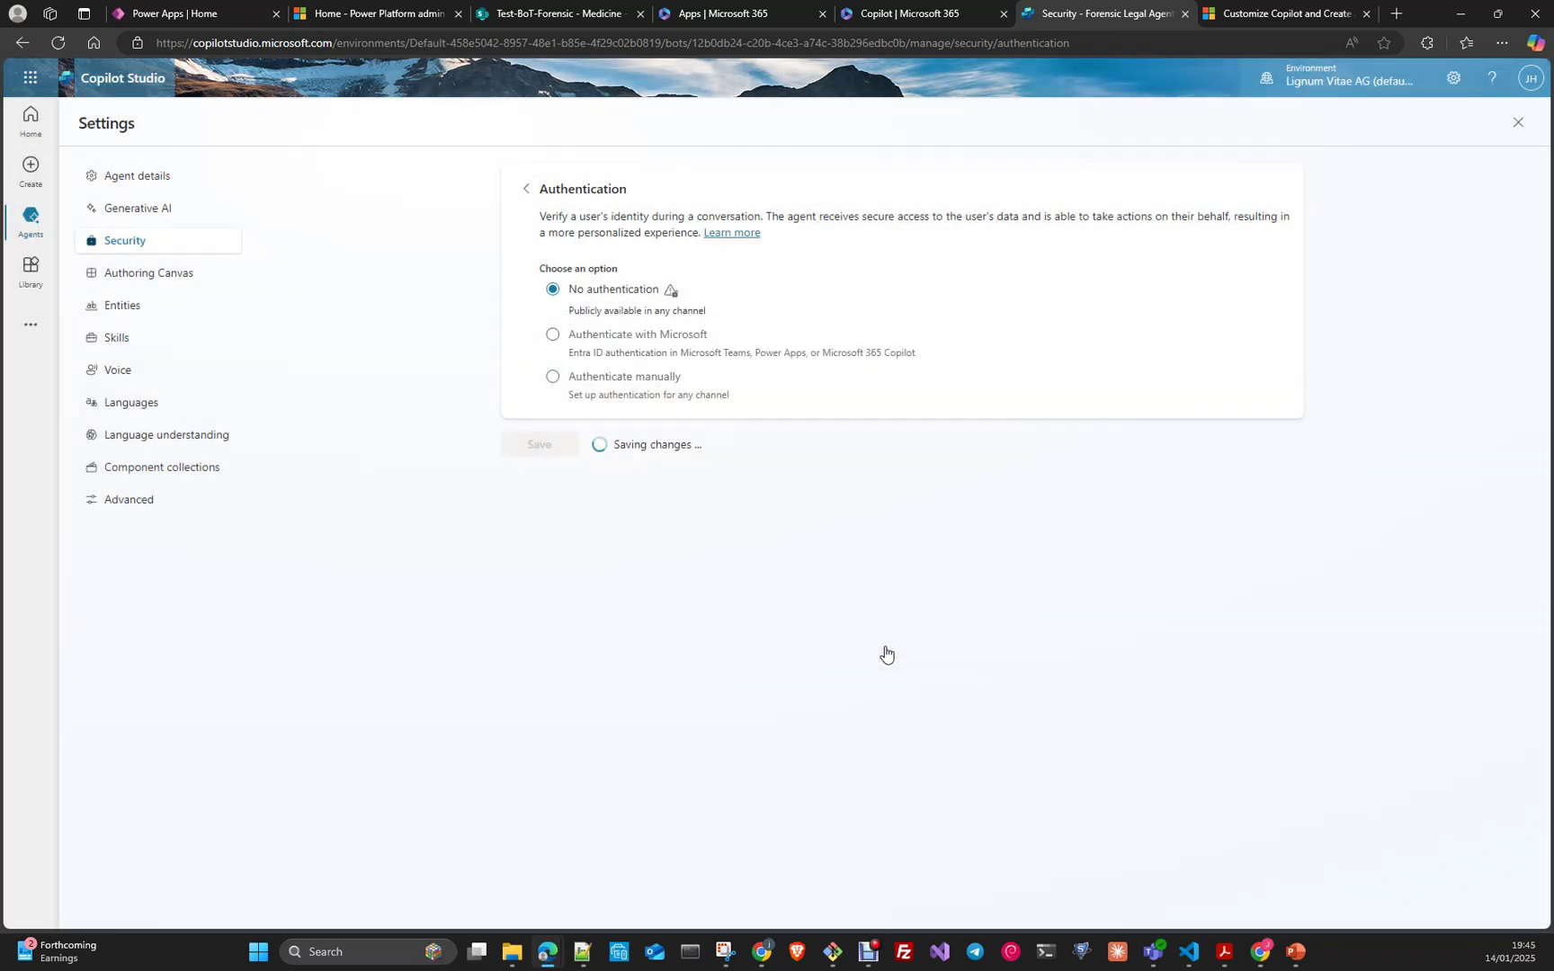
left_click(1517, 124)
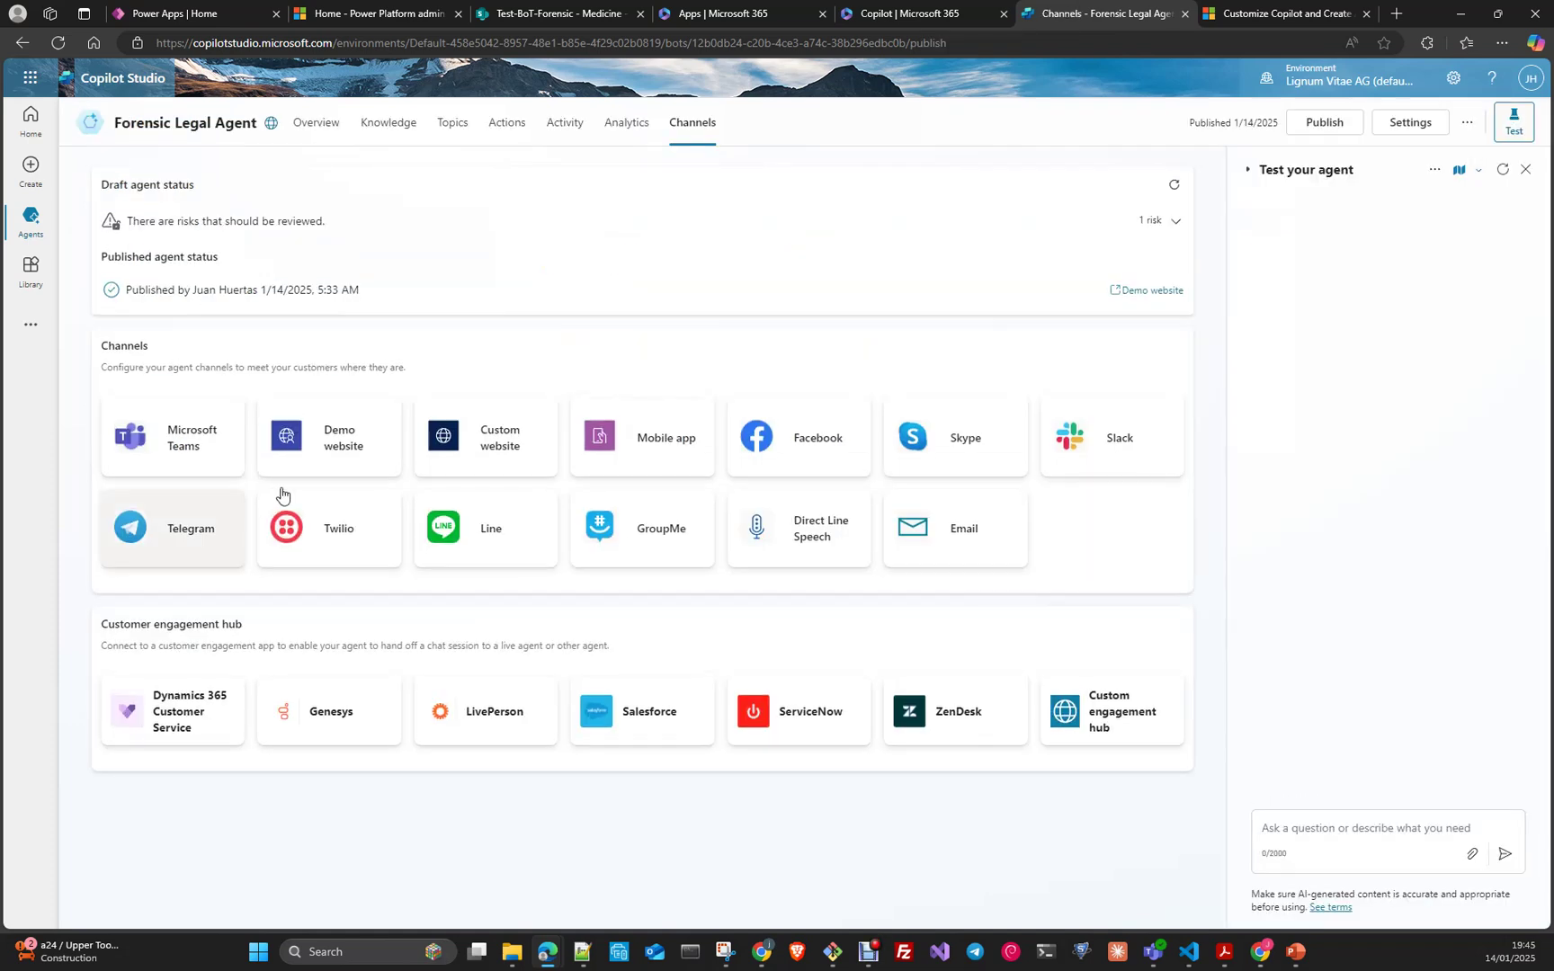
- Review the Demo website sharing options and the embed code for the Custom website and Mobile app channels
left_click(339, 451)
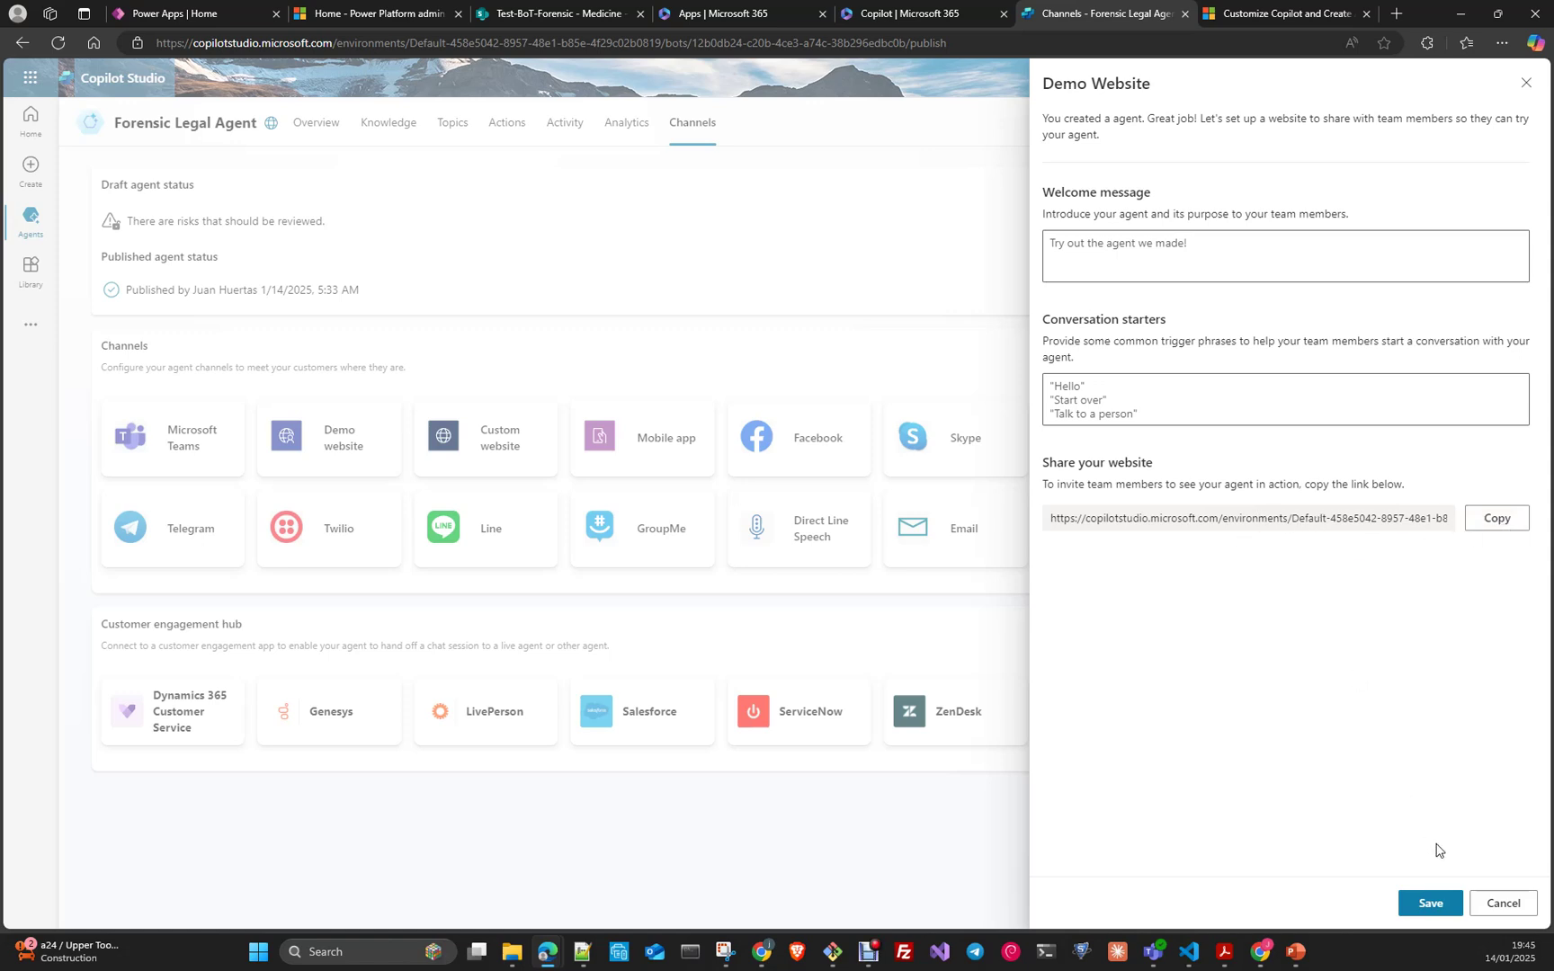
left_click(1504, 903)
left_click(514, 436)
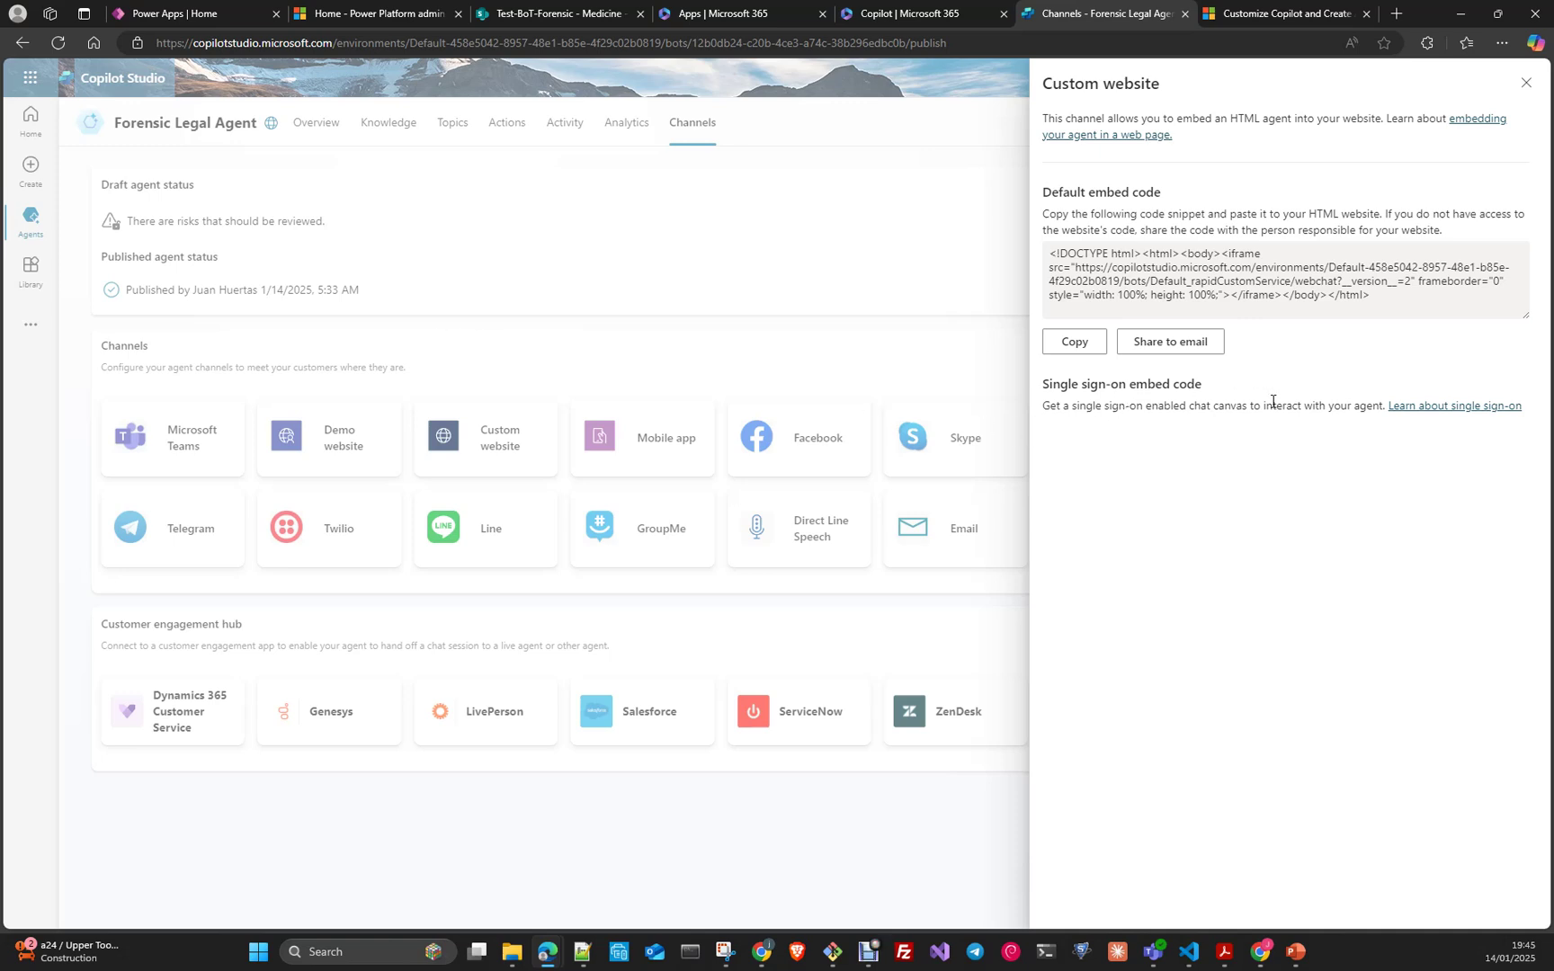
left_click(1526, 82)
left_click(617, 447)
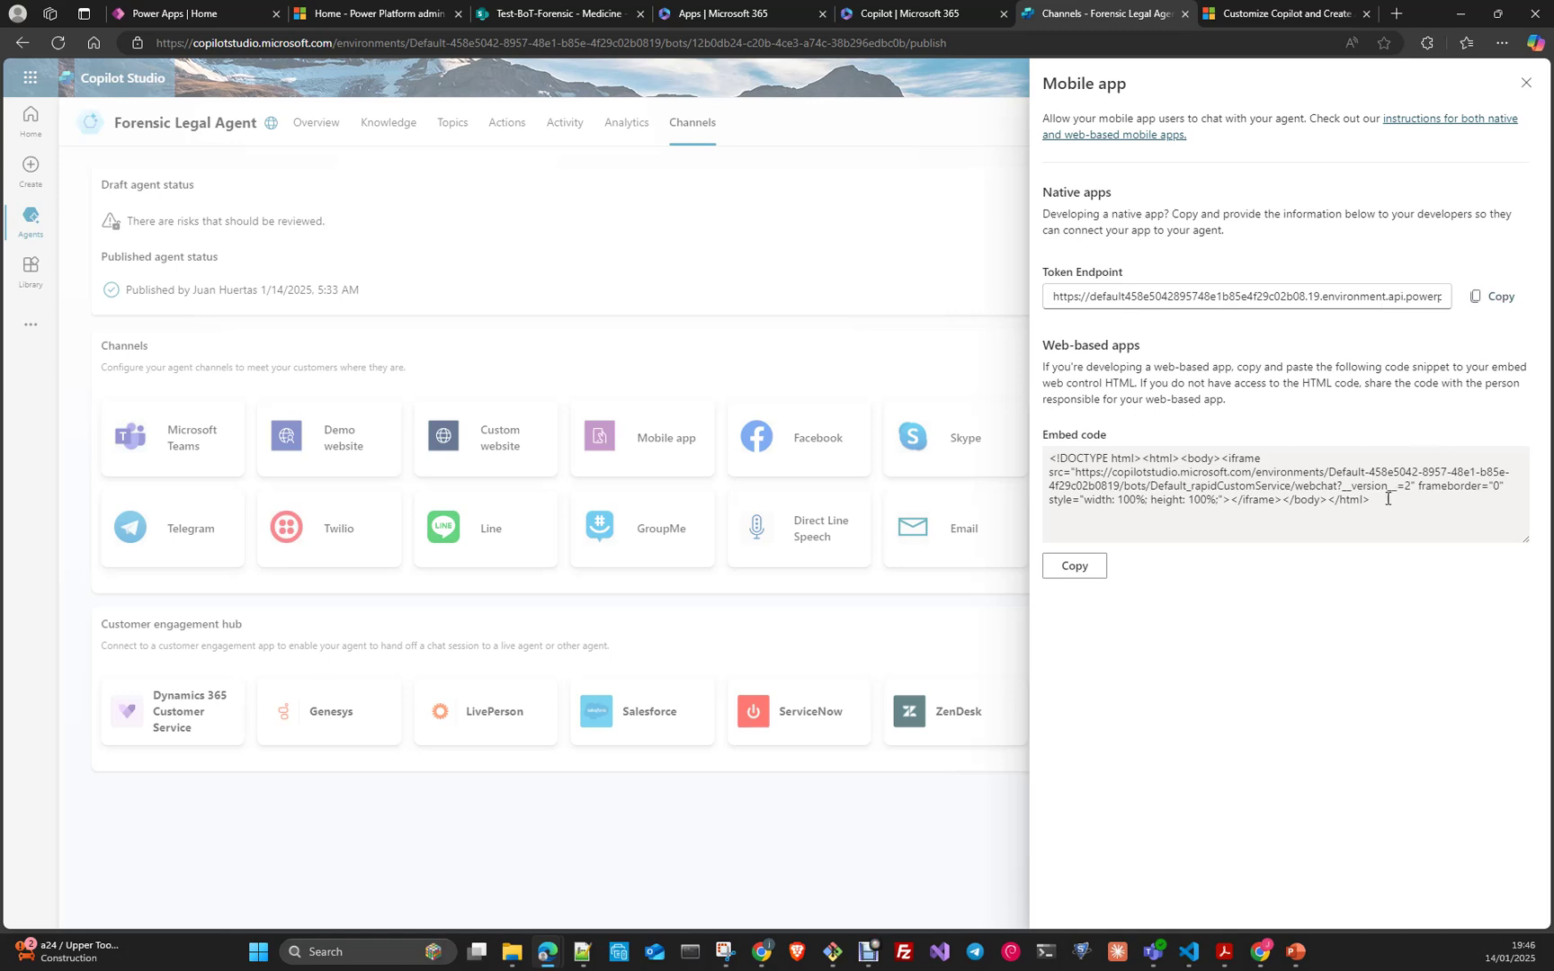
left_click(1526, 83)
- Review the token endpoint details of the Telegram, Email and Skype channels
left_click(191, 528)
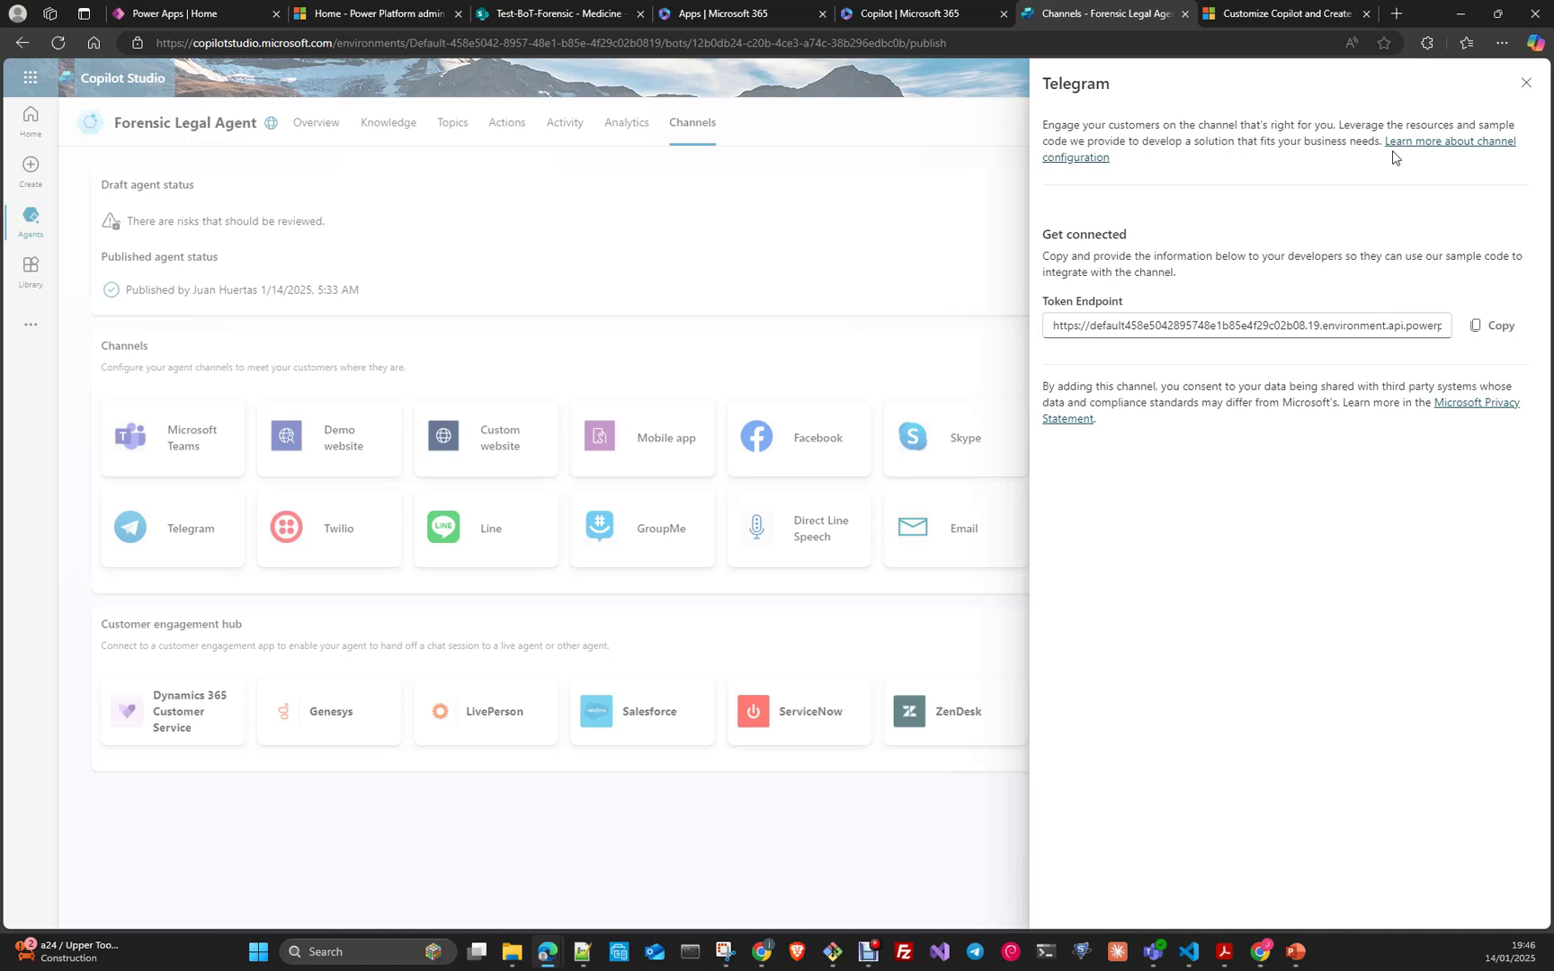
left_click(1527, 82)
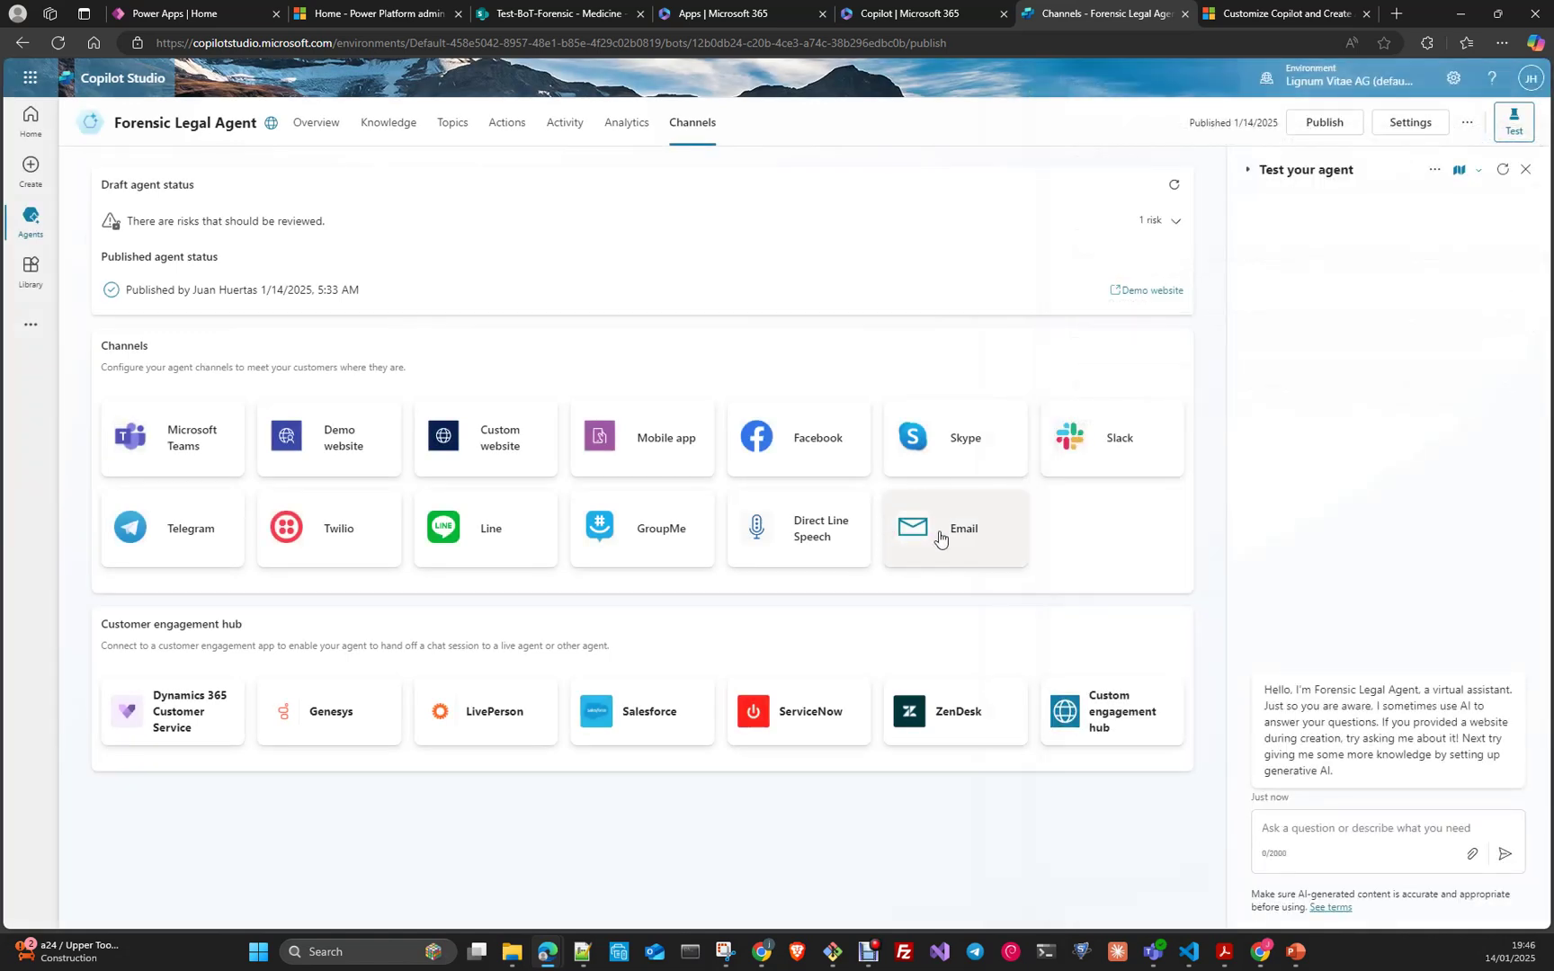
left_click(940, 538)
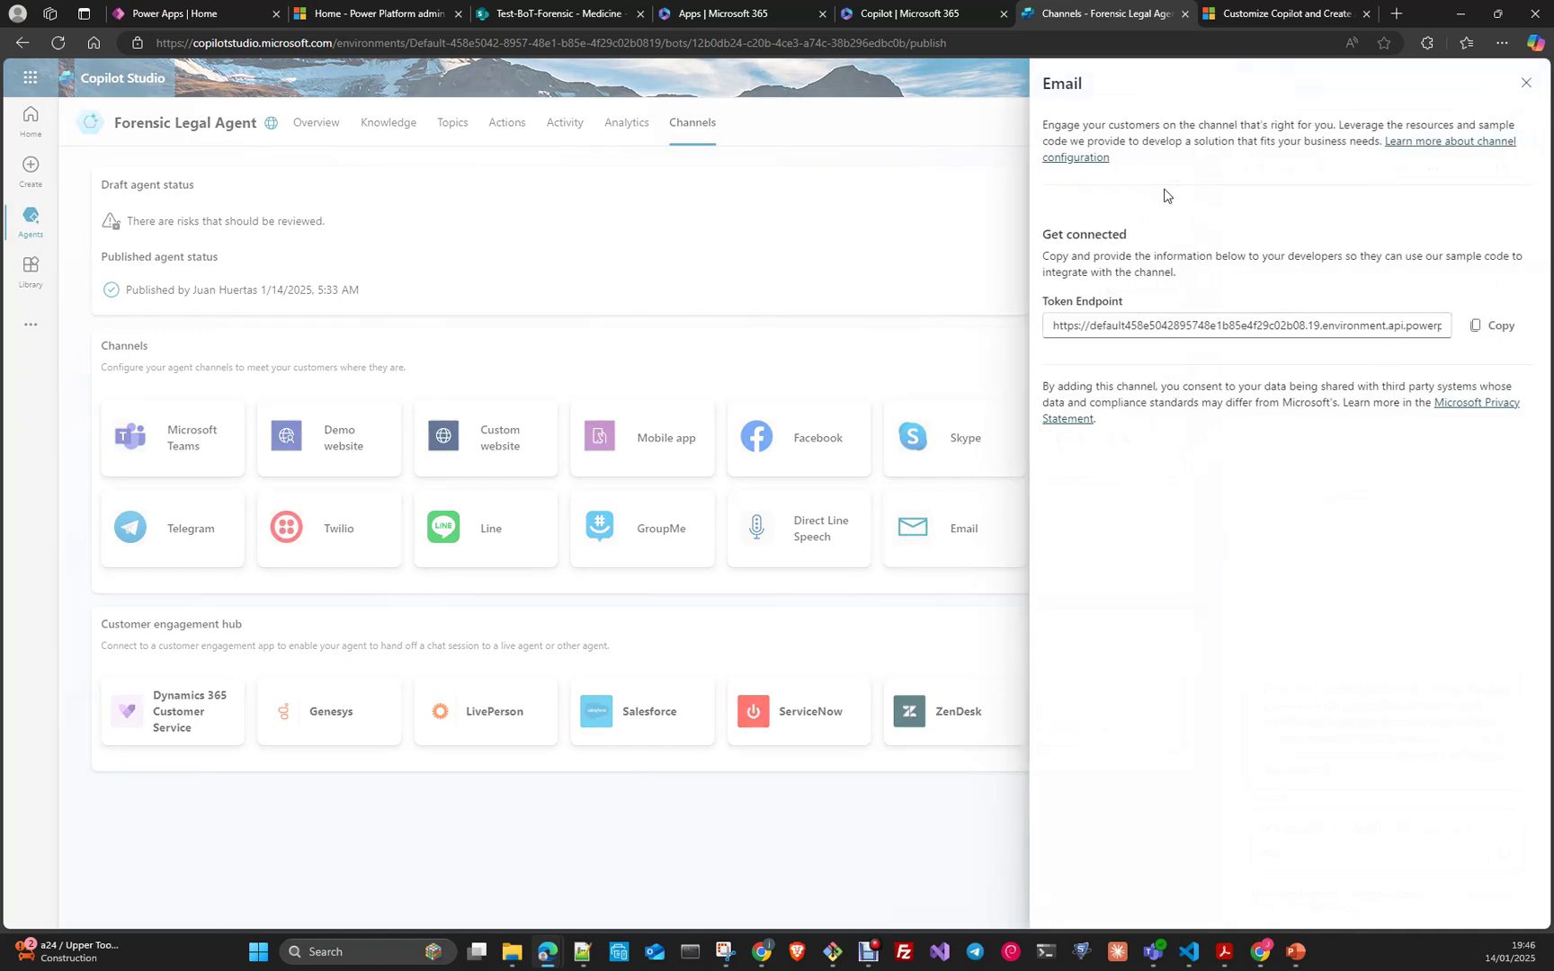
left_click(1526, 83)
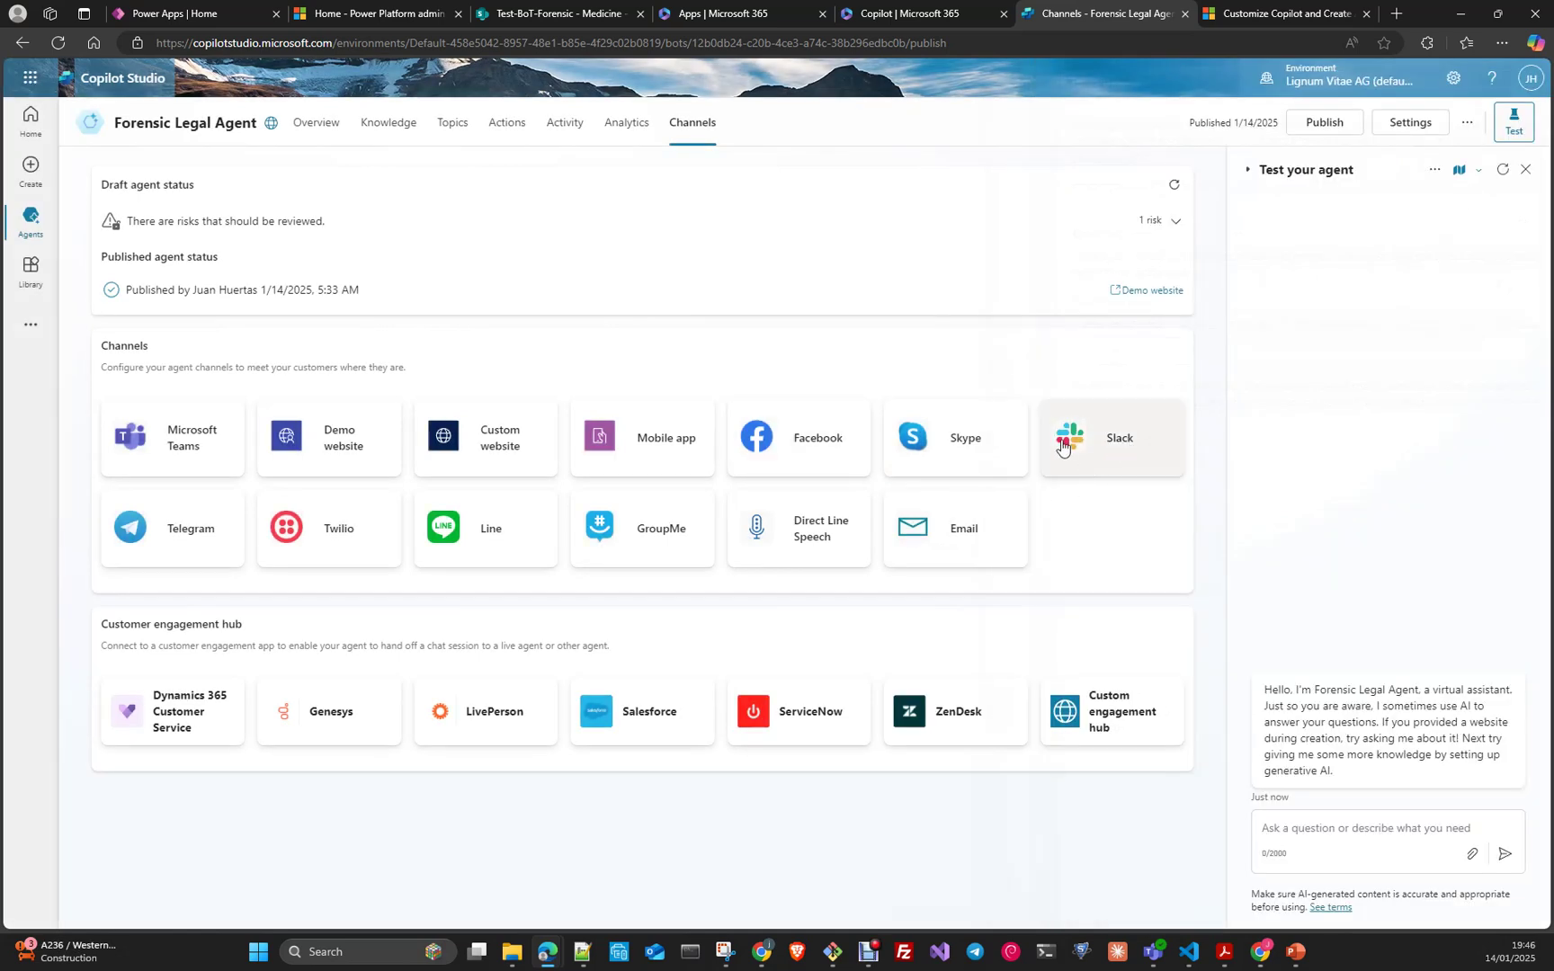
left_click(954, 444)
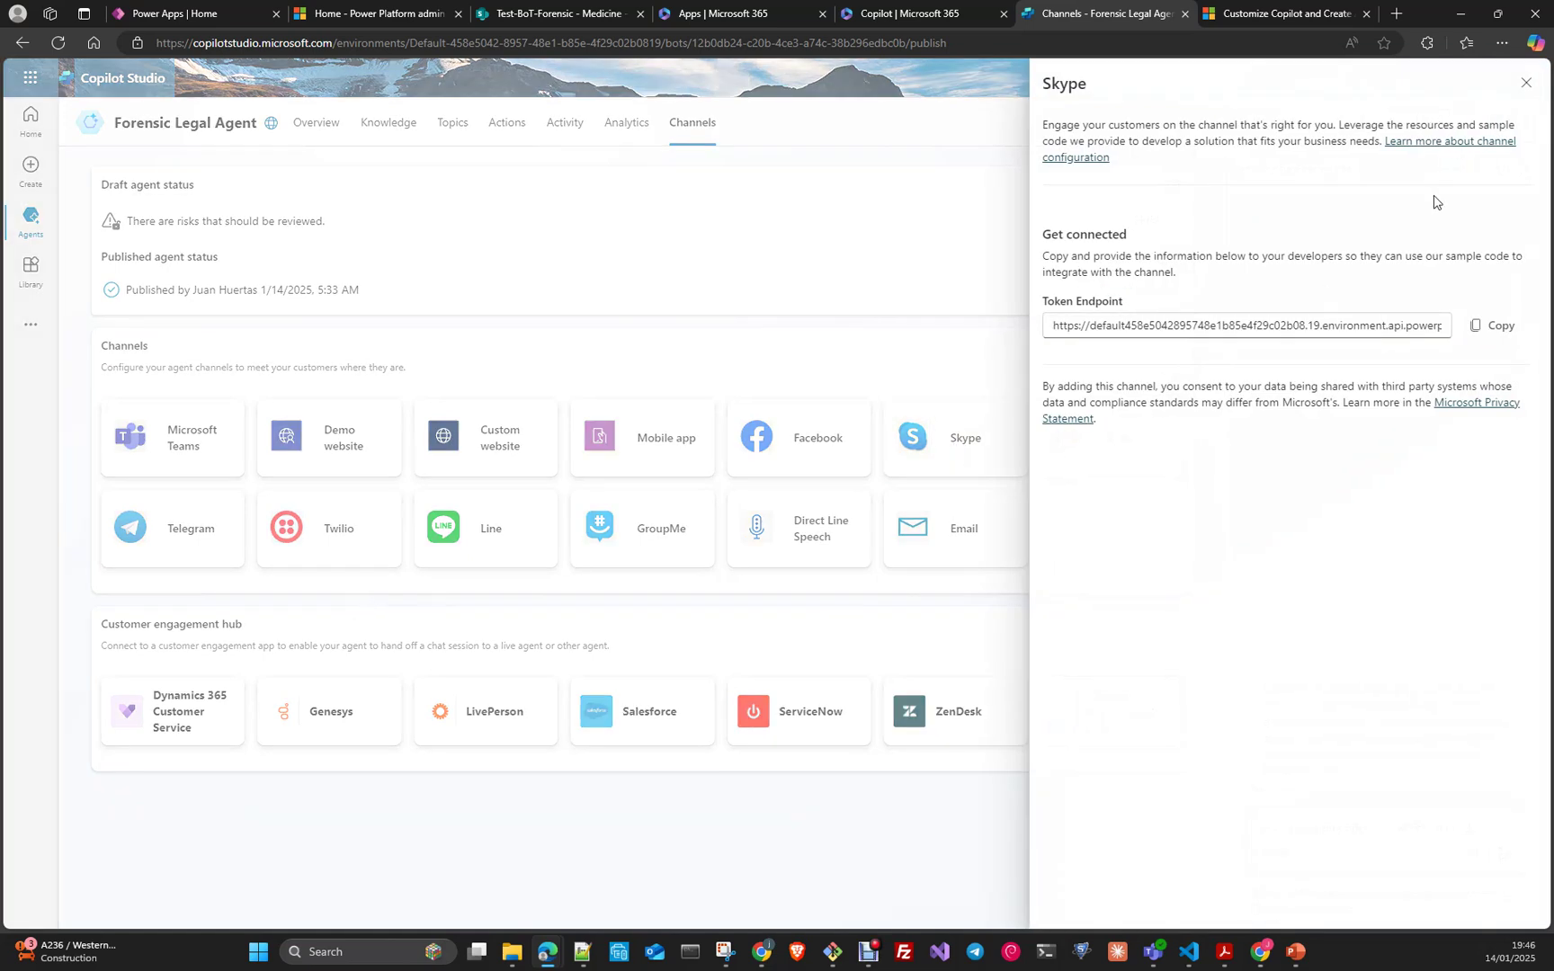
left_click(1526, 83)
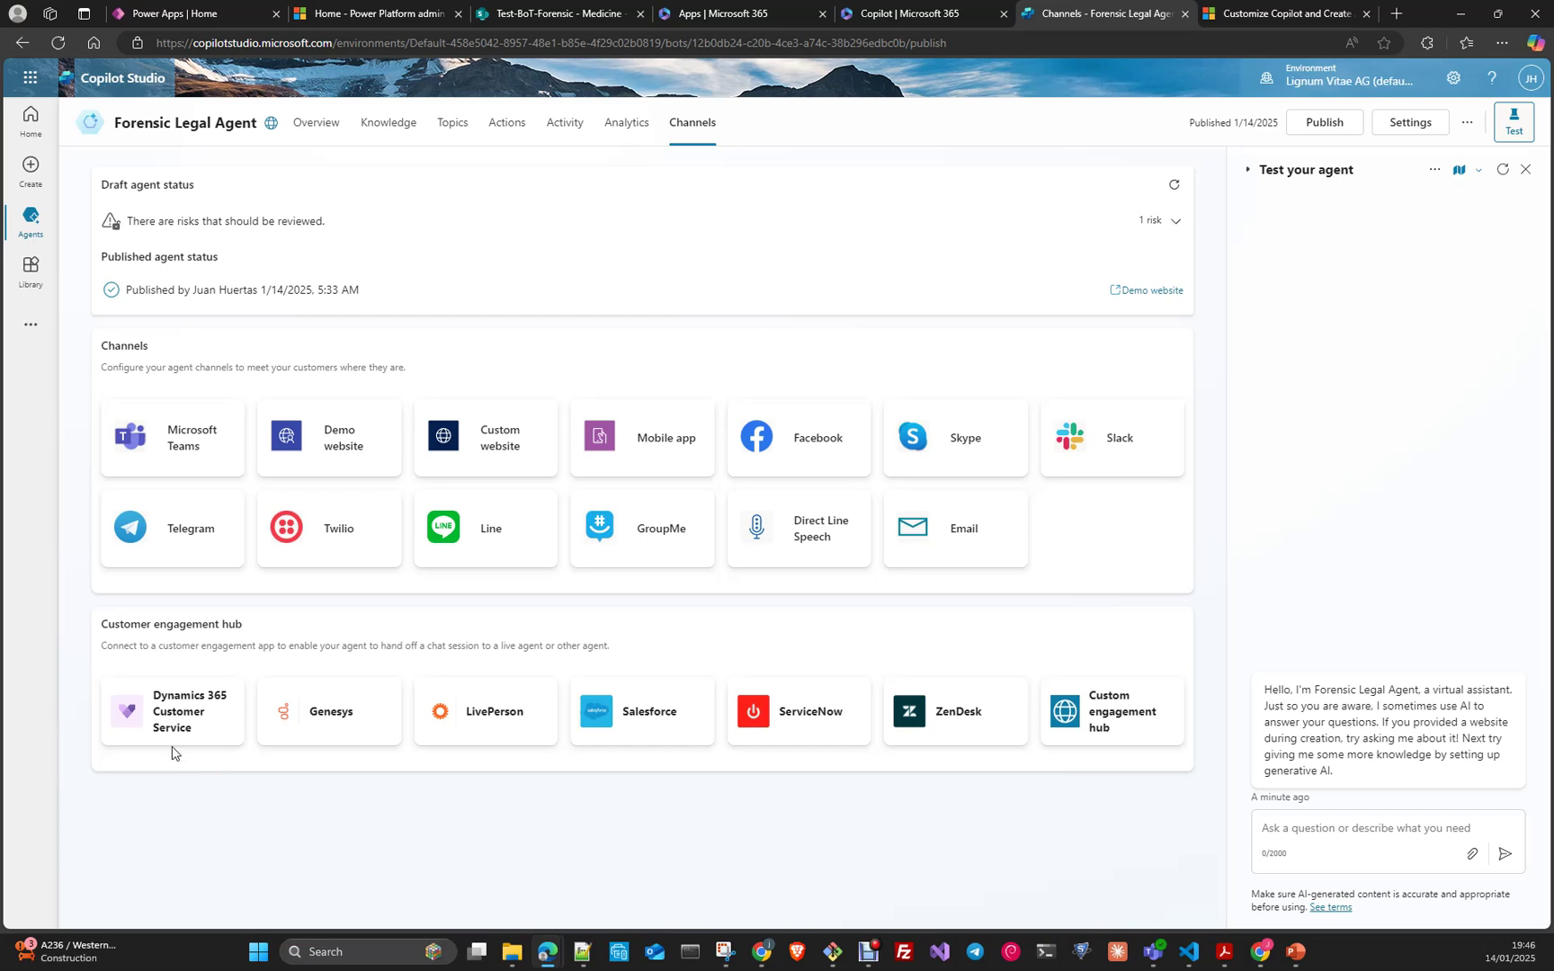
- Review the Microsoft Teams channel's agent details, including descriptions, collaborative scopes, developer information and SSO fields, leaving them without saving
left_click(208, 450)
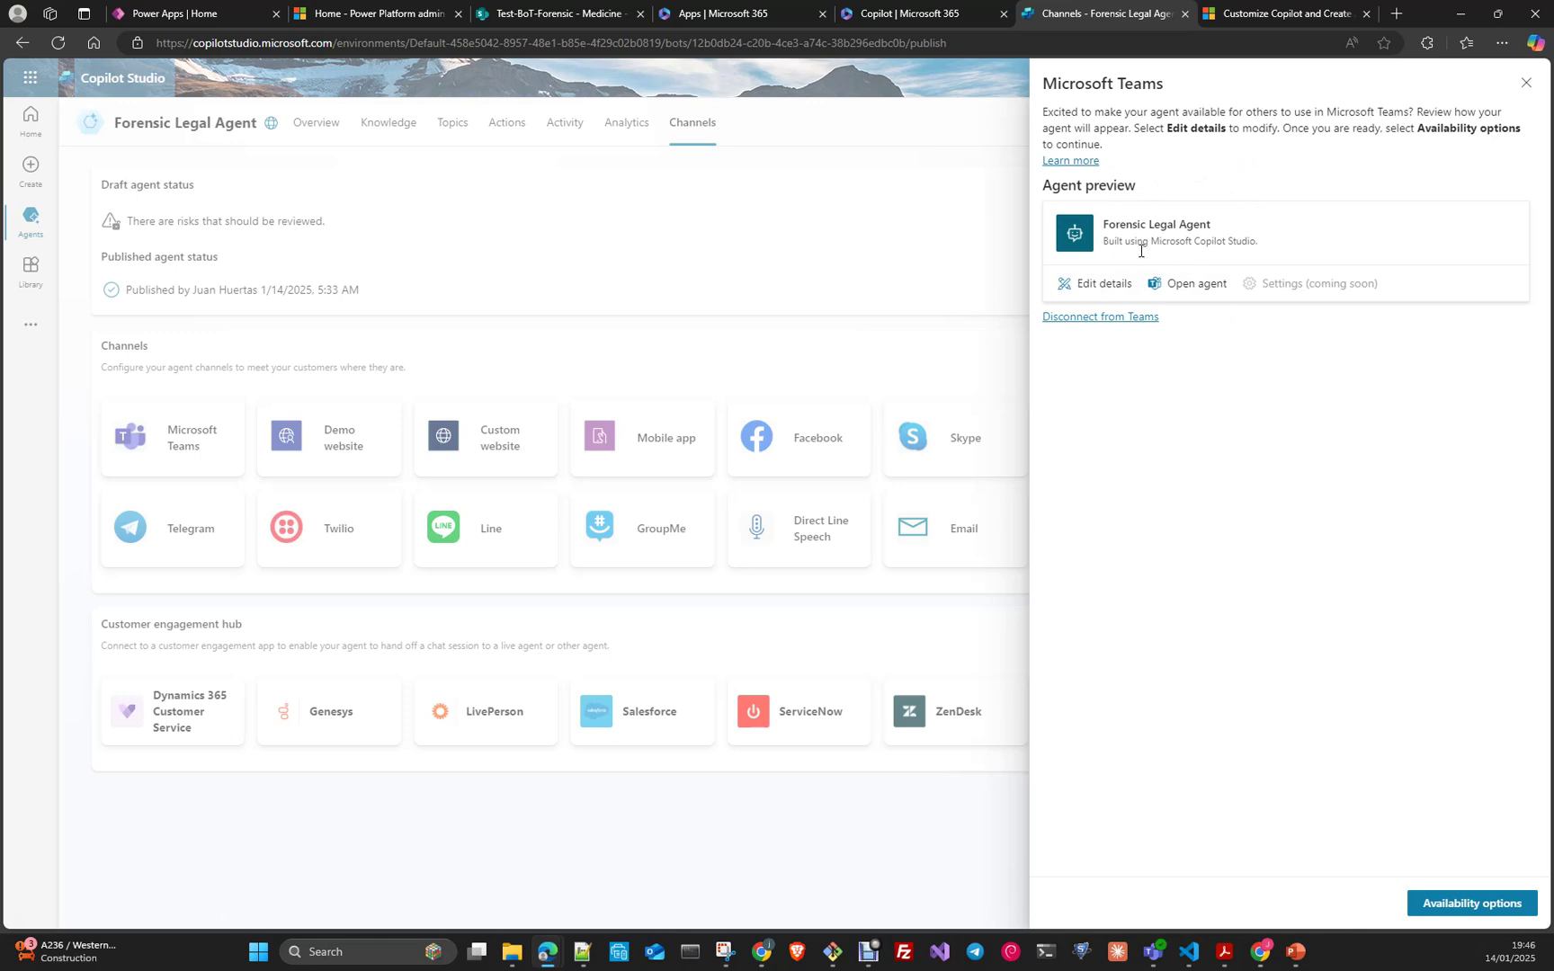
left_click(1099, 285)
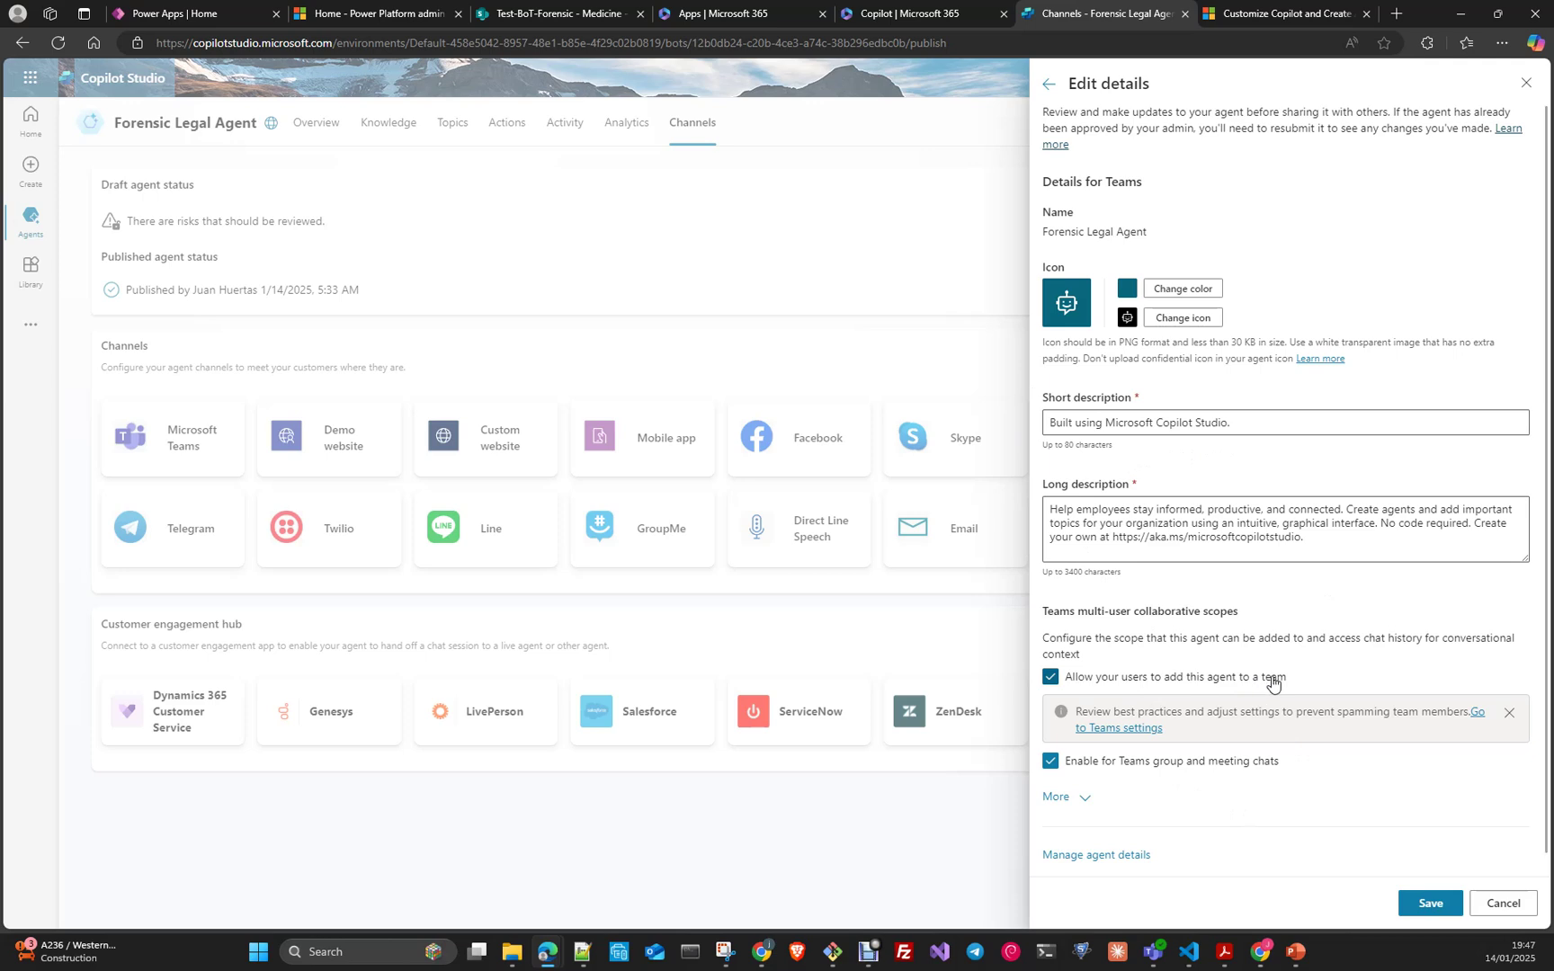
scroll(1260, 630, "down", 1)
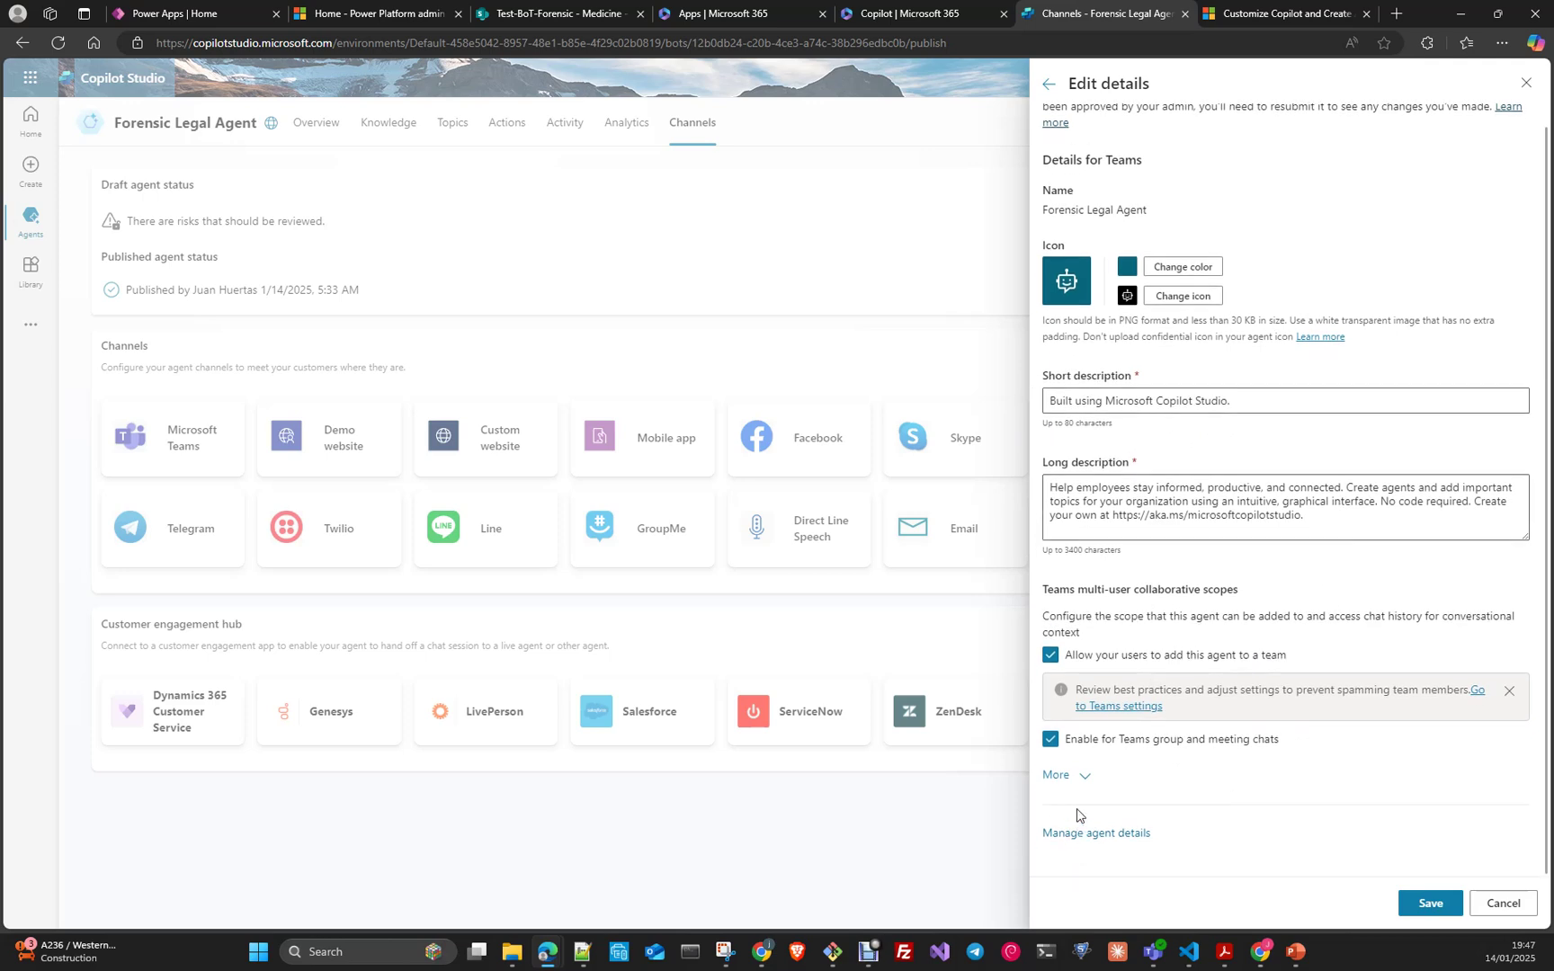
left_click(1055, 776)
scroll(1304, 758, "down", 1)
scroll(1303, 759, "down", 2)
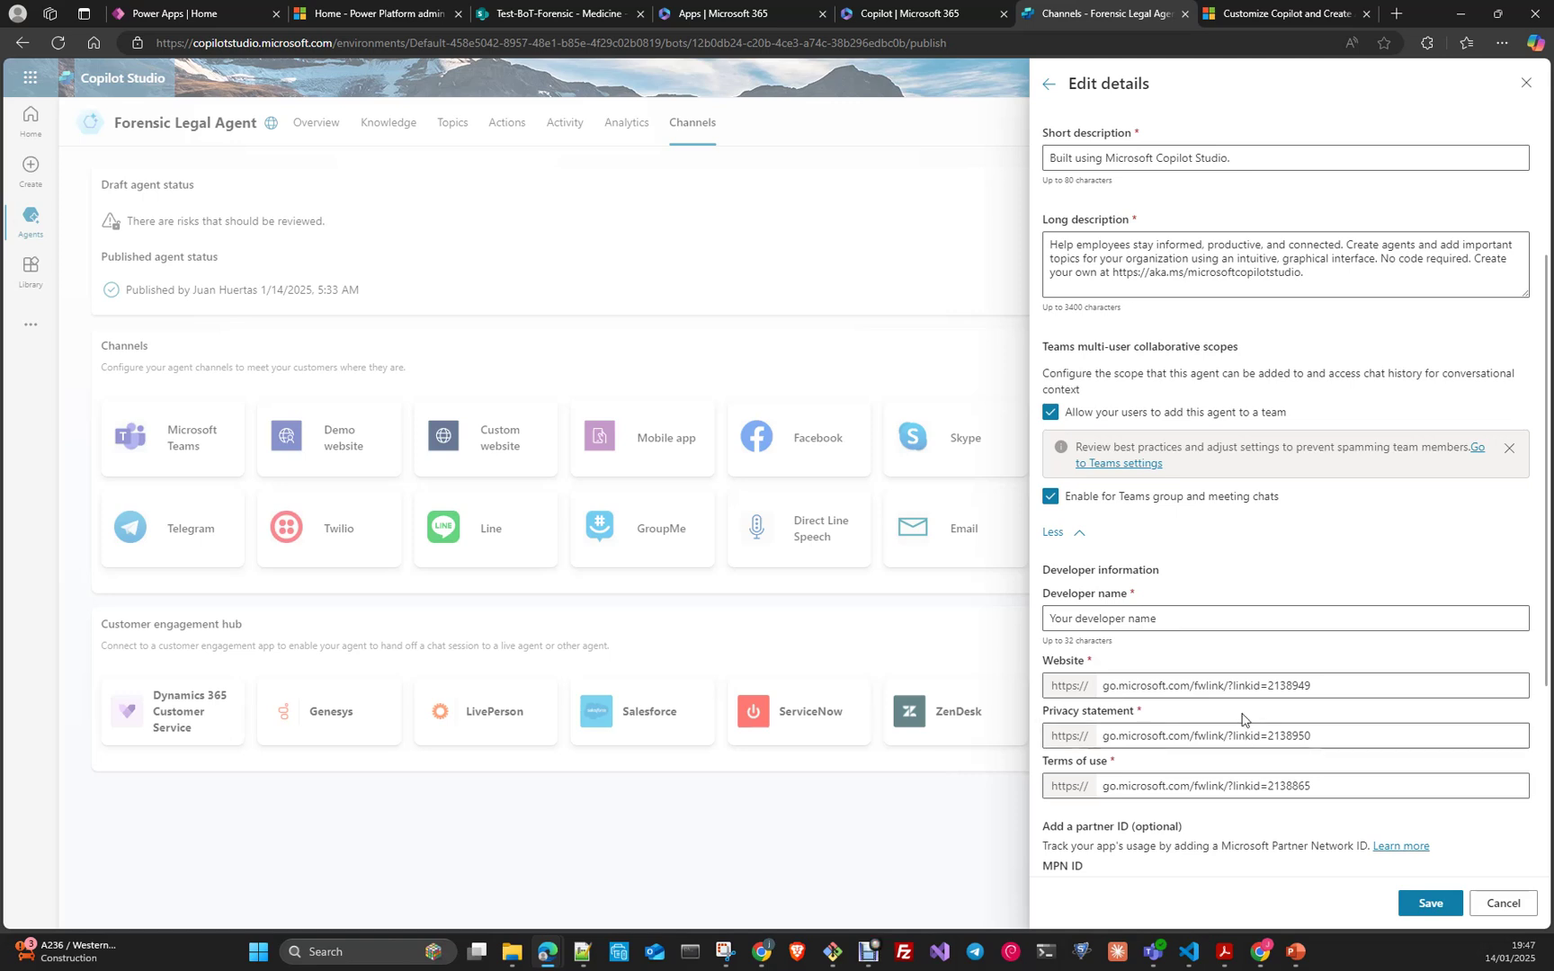
scroll(1035, 758, "down", 2)
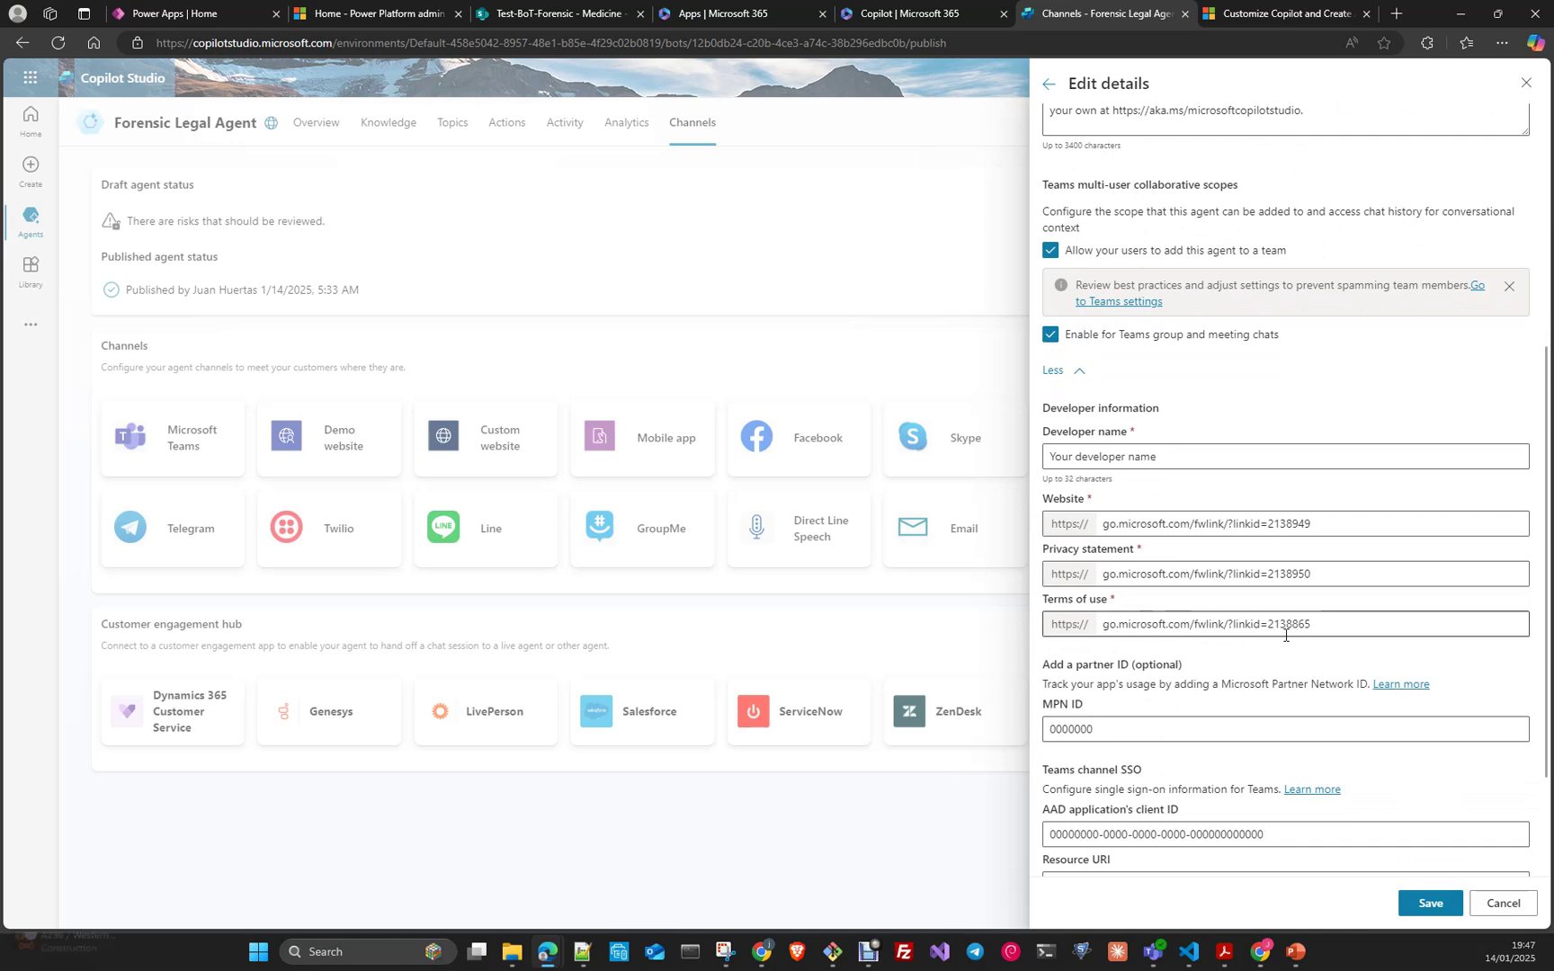
scroll(1175, 620, "down", 2)
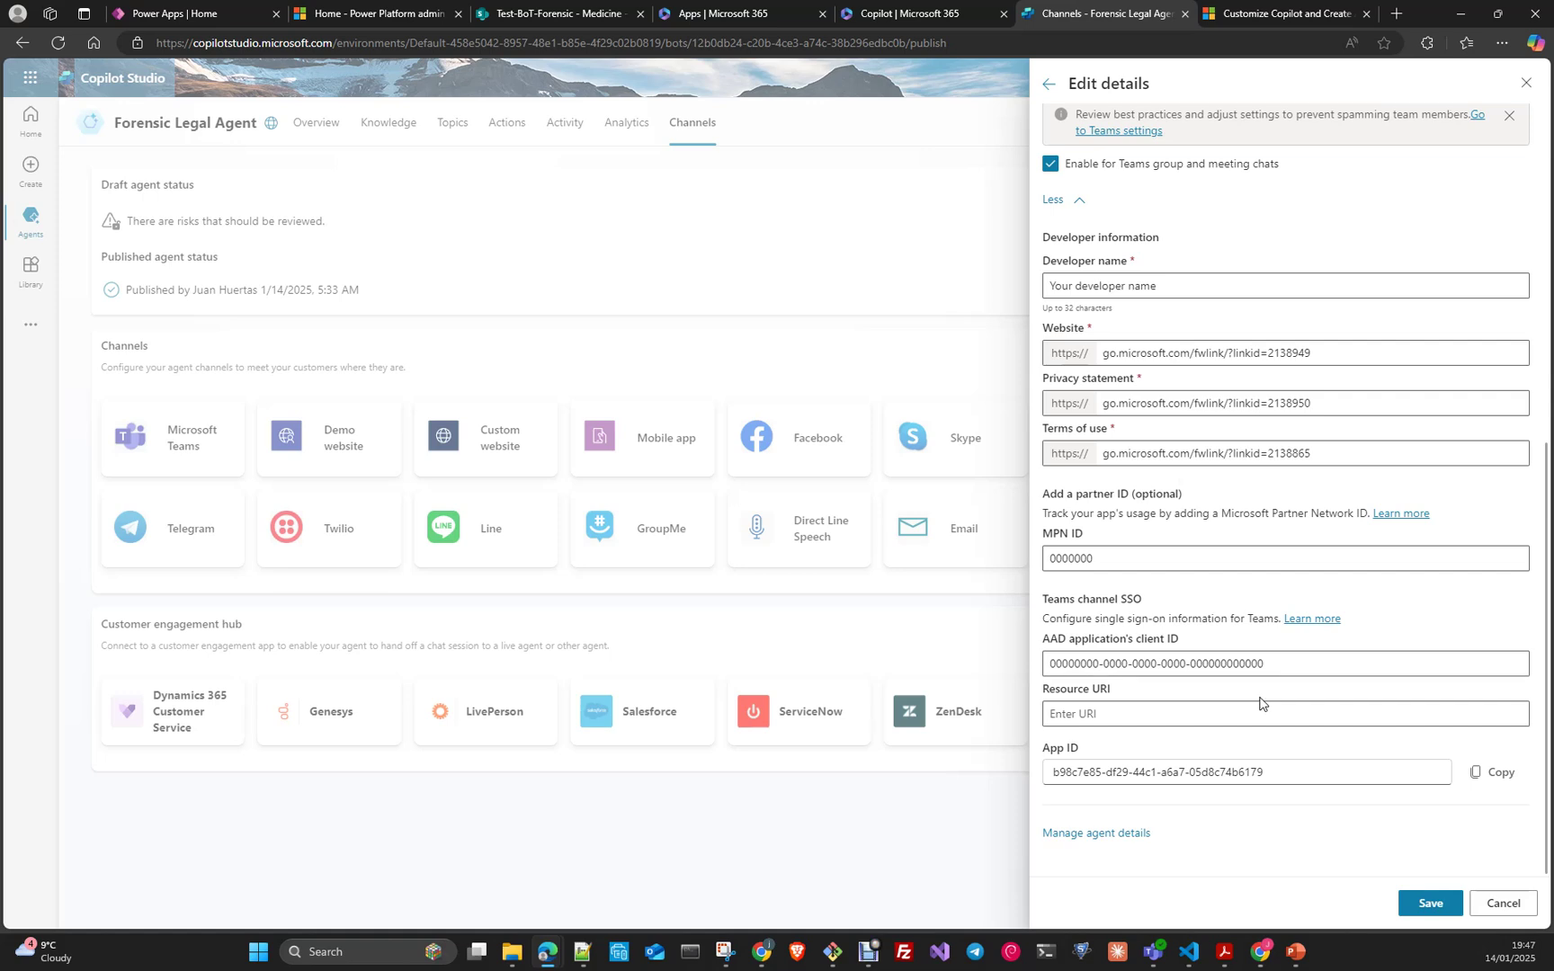
scroll(1260, 695, "up", 5)
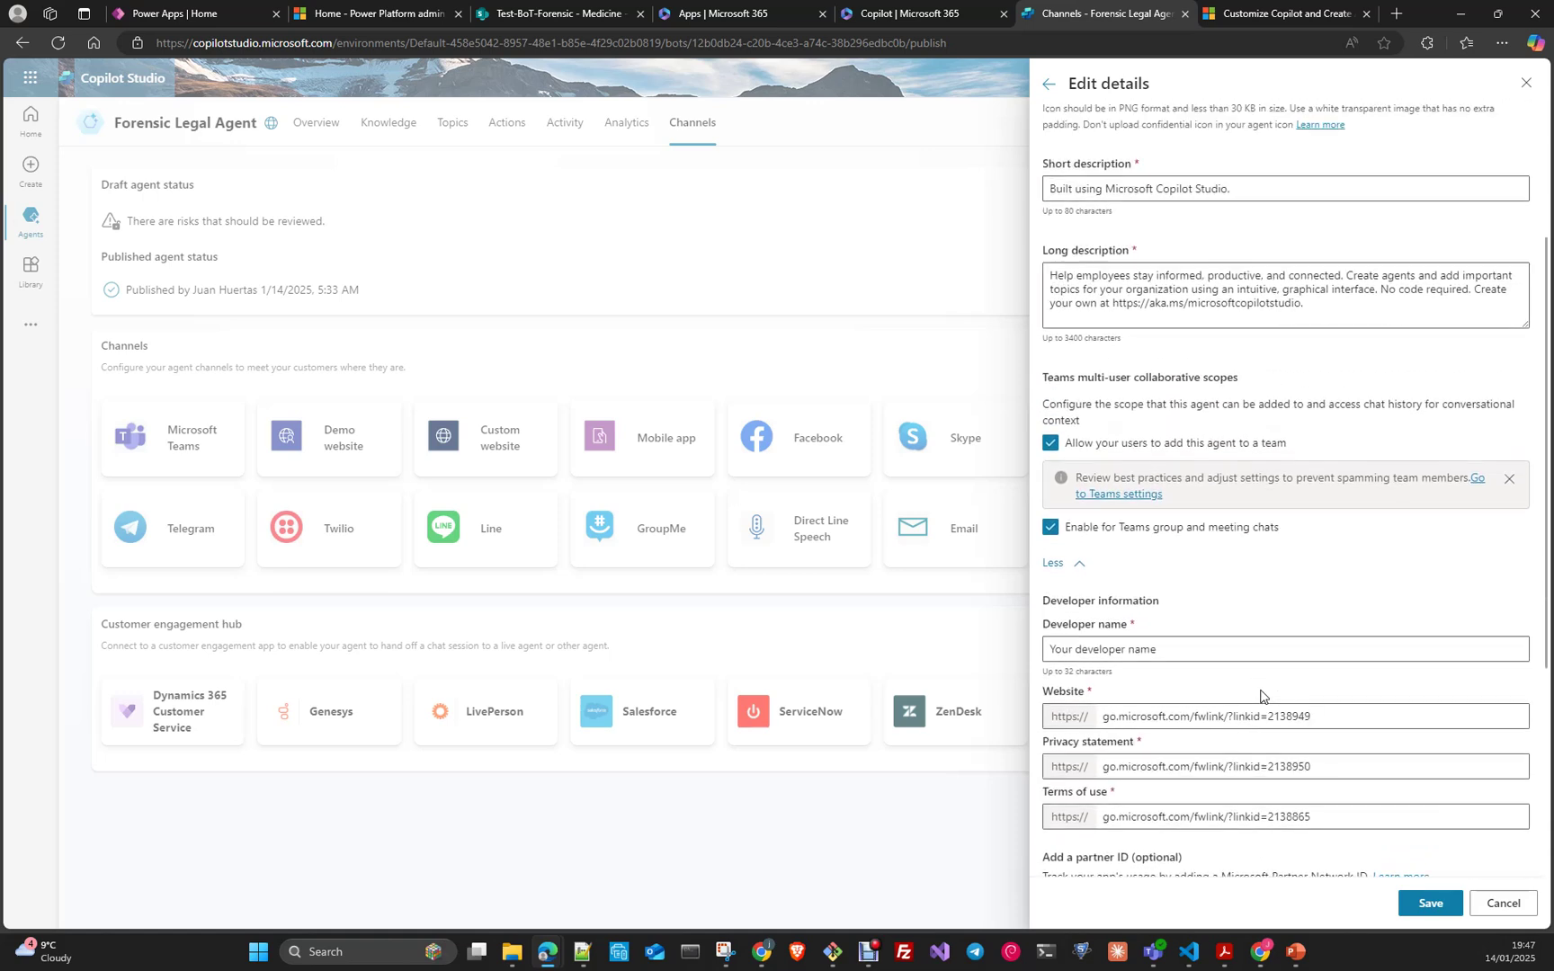
scroll(1259, 695, "up", 1)
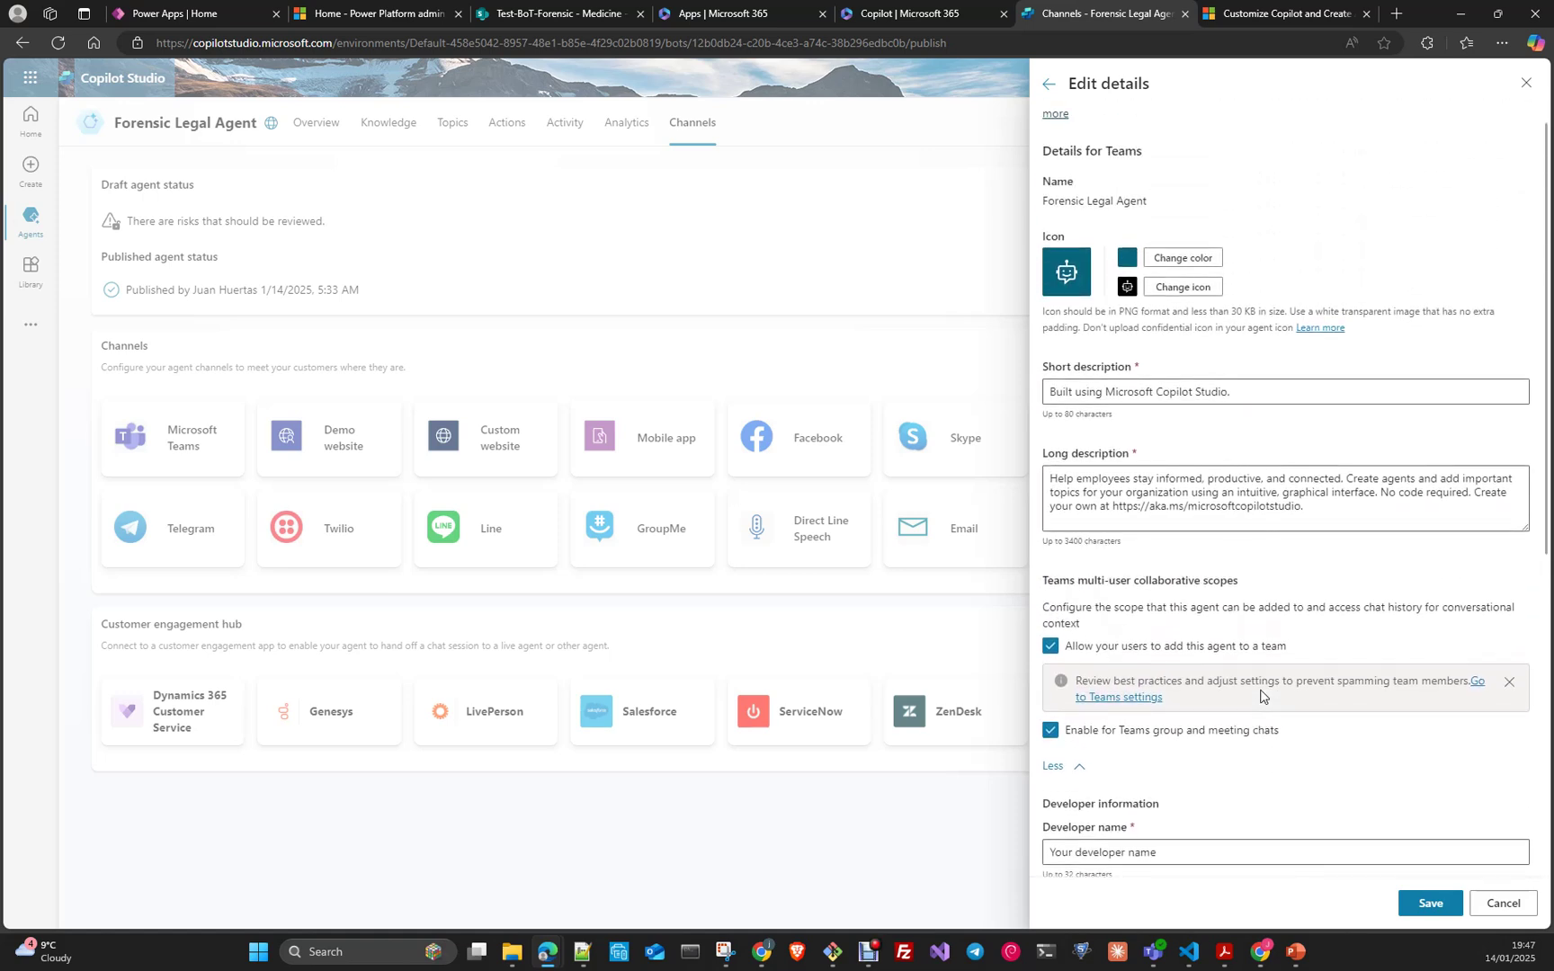
scroll(1260, 696, "up", 1)
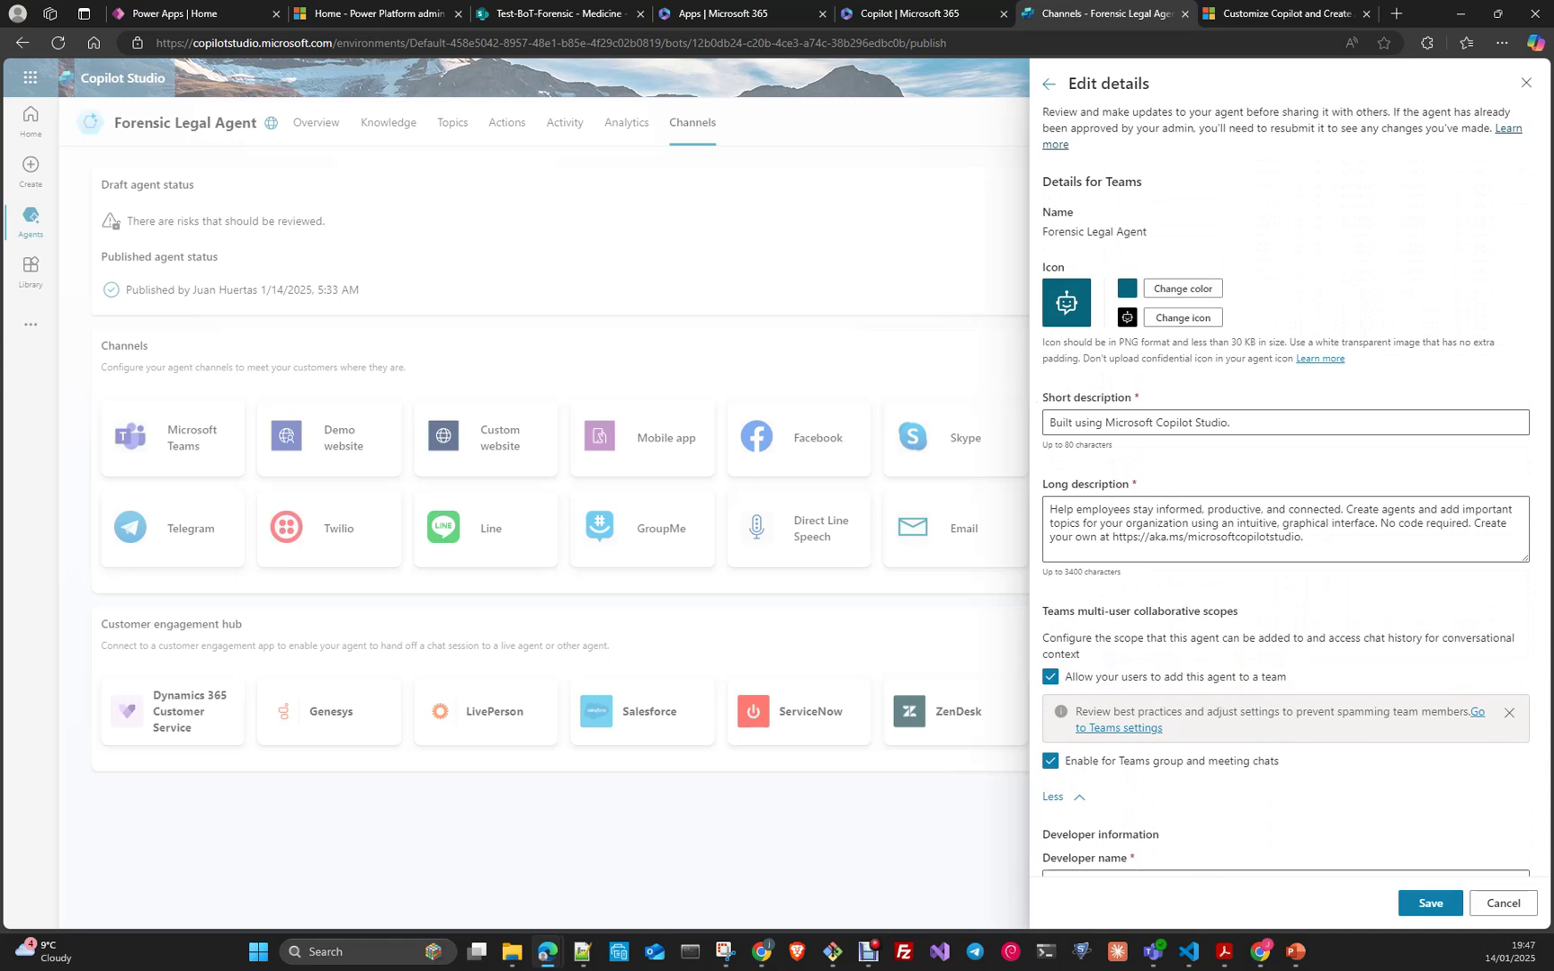
left_click(1503, 905)
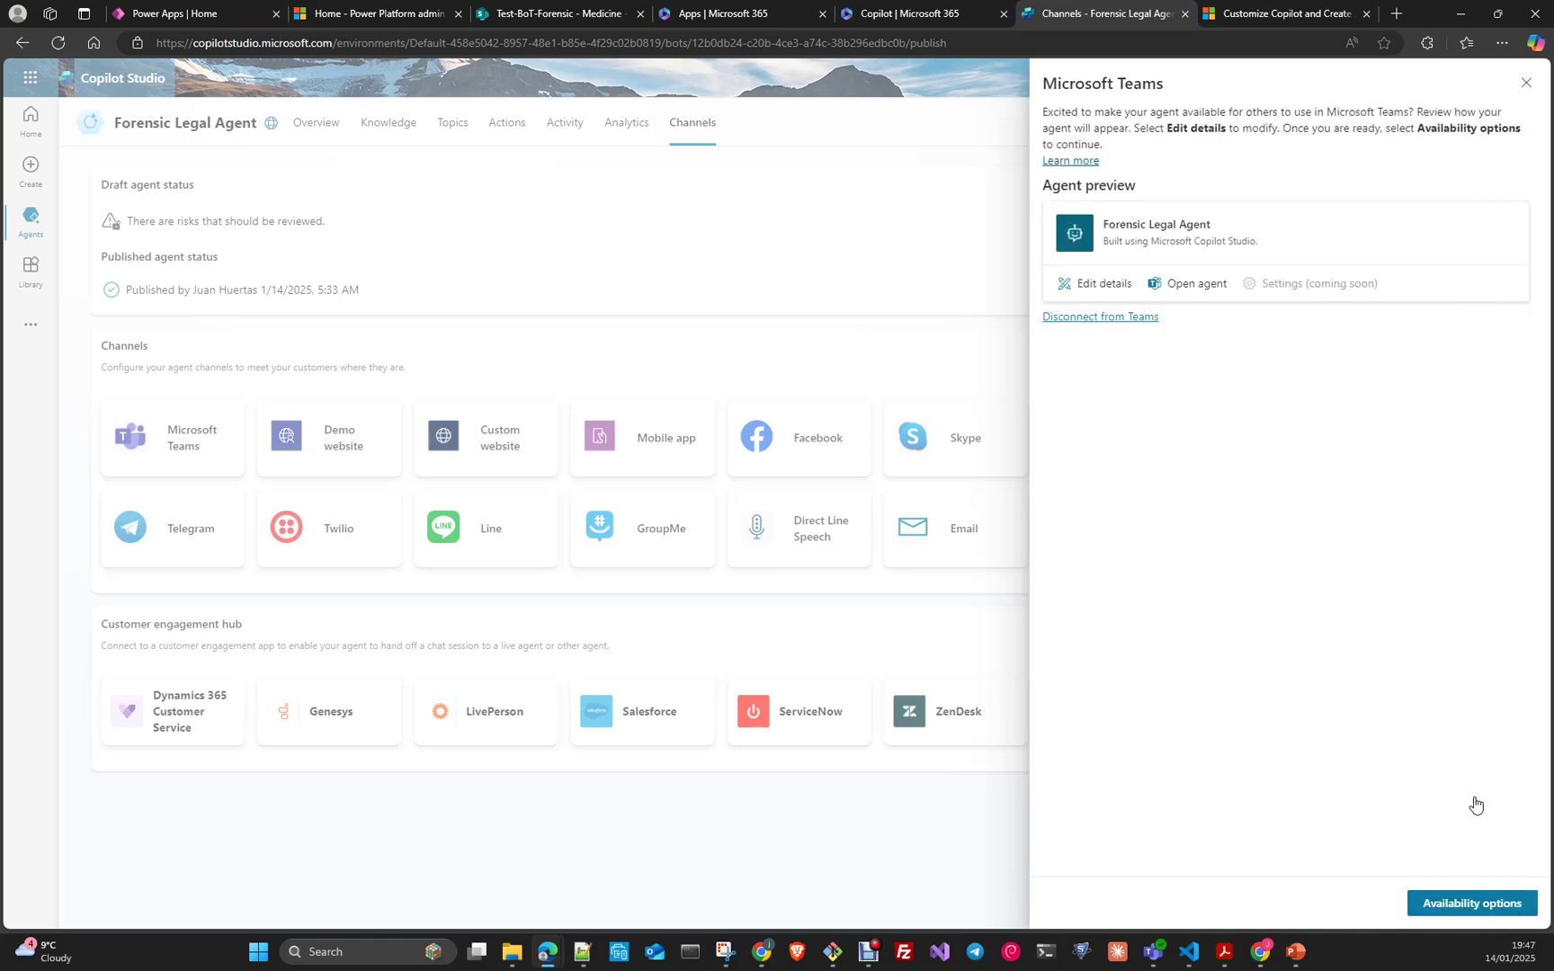
- Review the Teams availability options, copy the agent's share link and return to the channels overview
left_click(1466, 907)
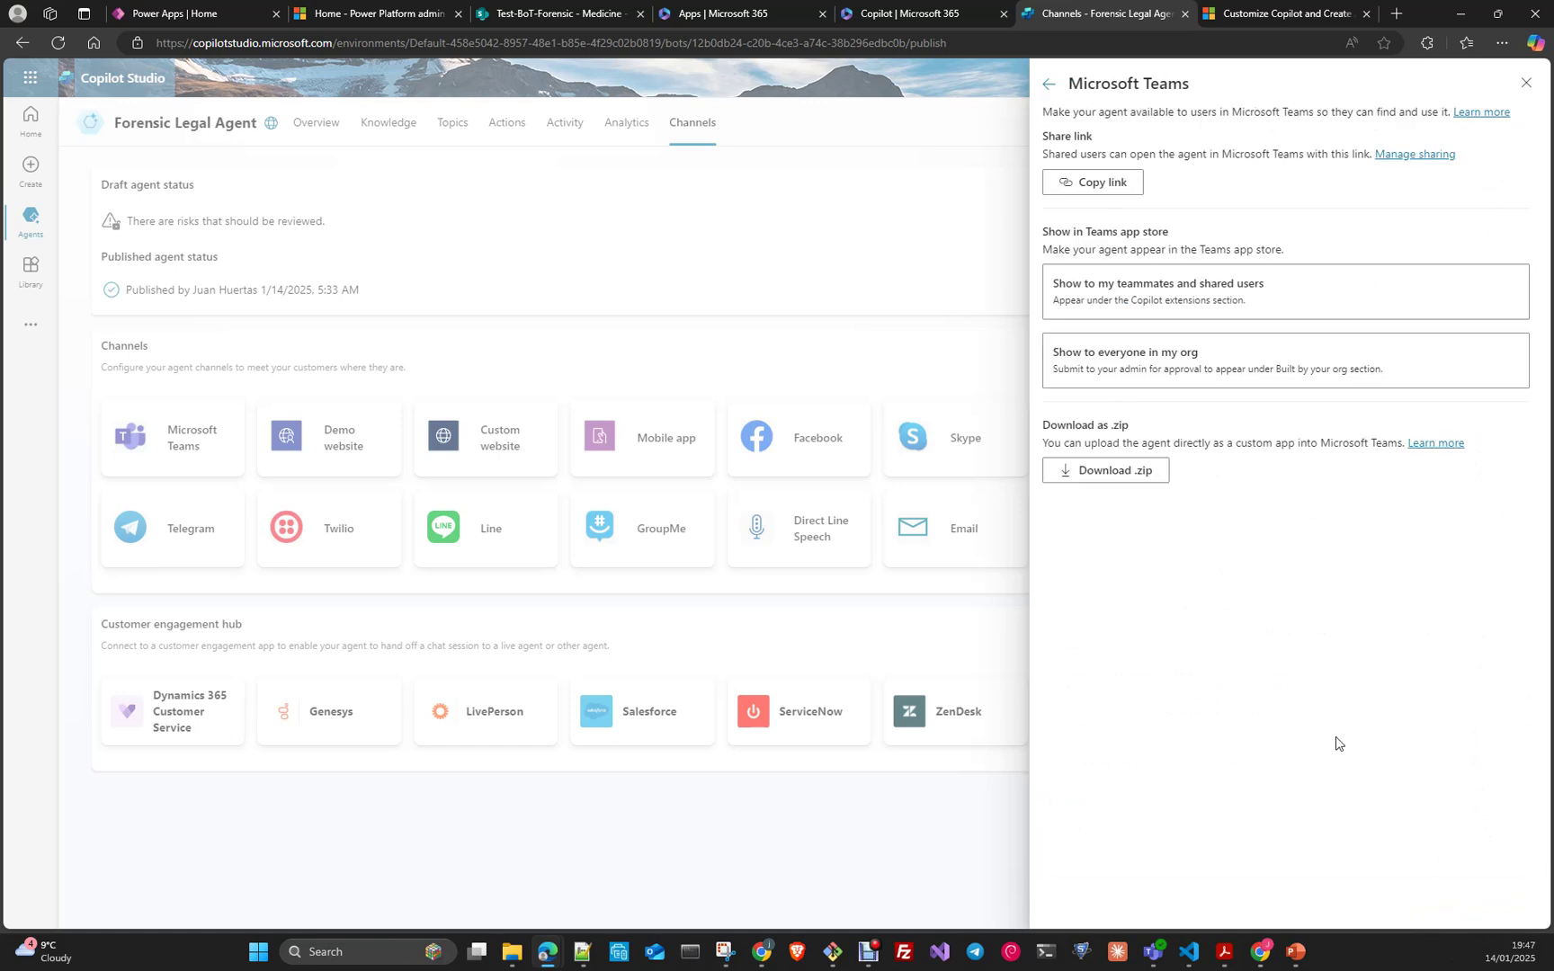
left_click(1112, 184)
left_click(832, 494)
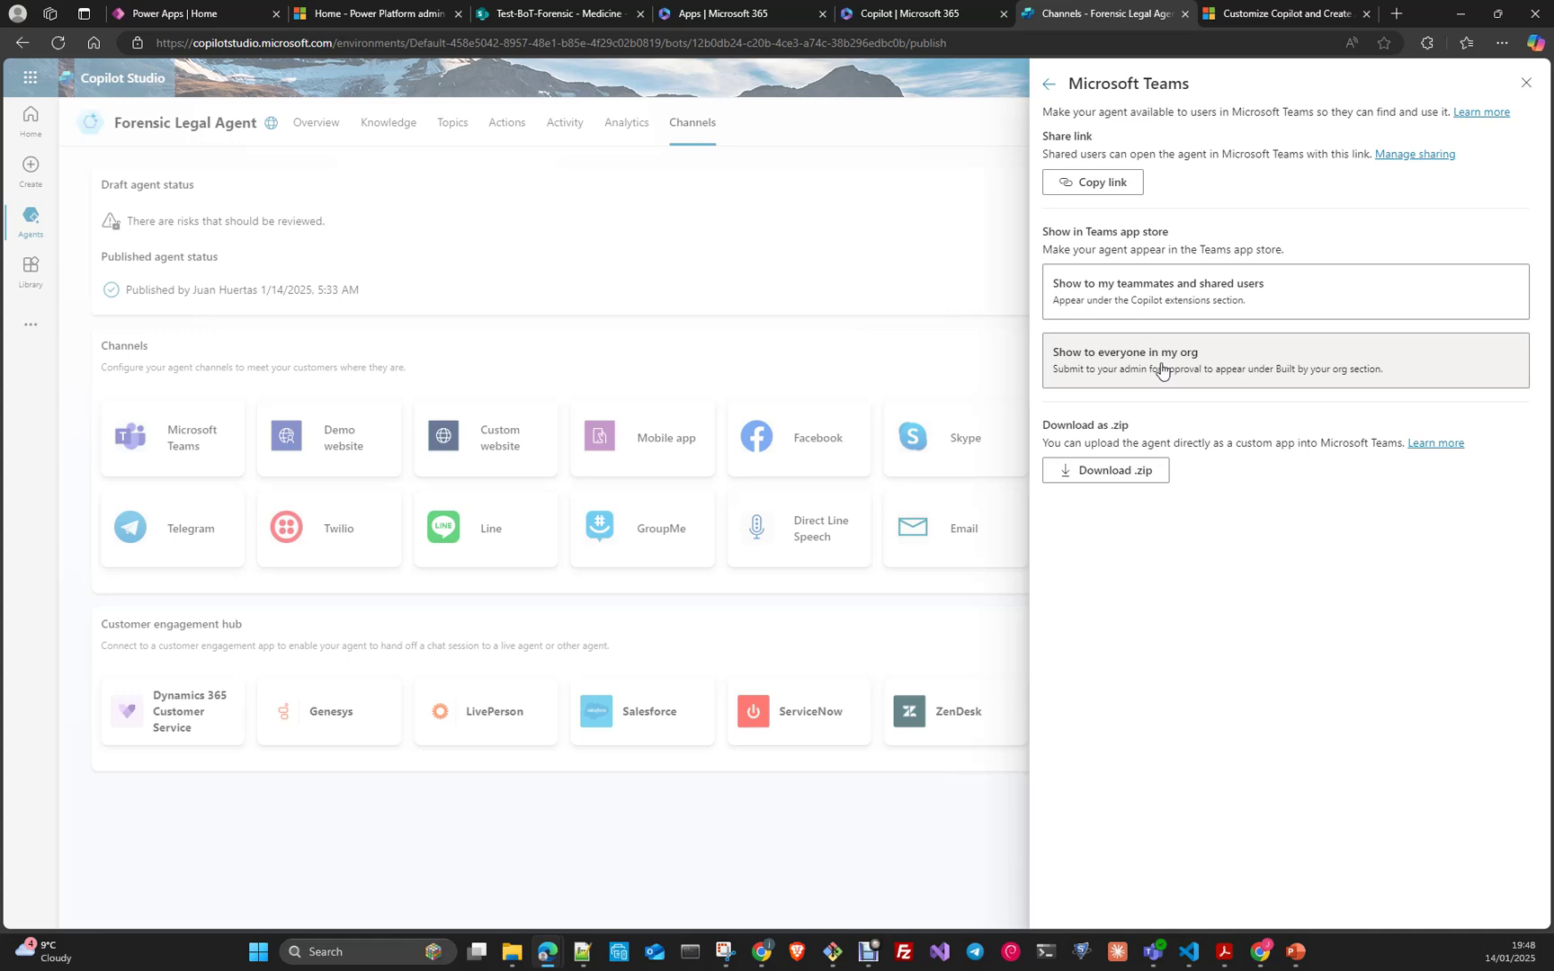
left_click(1526, 83)
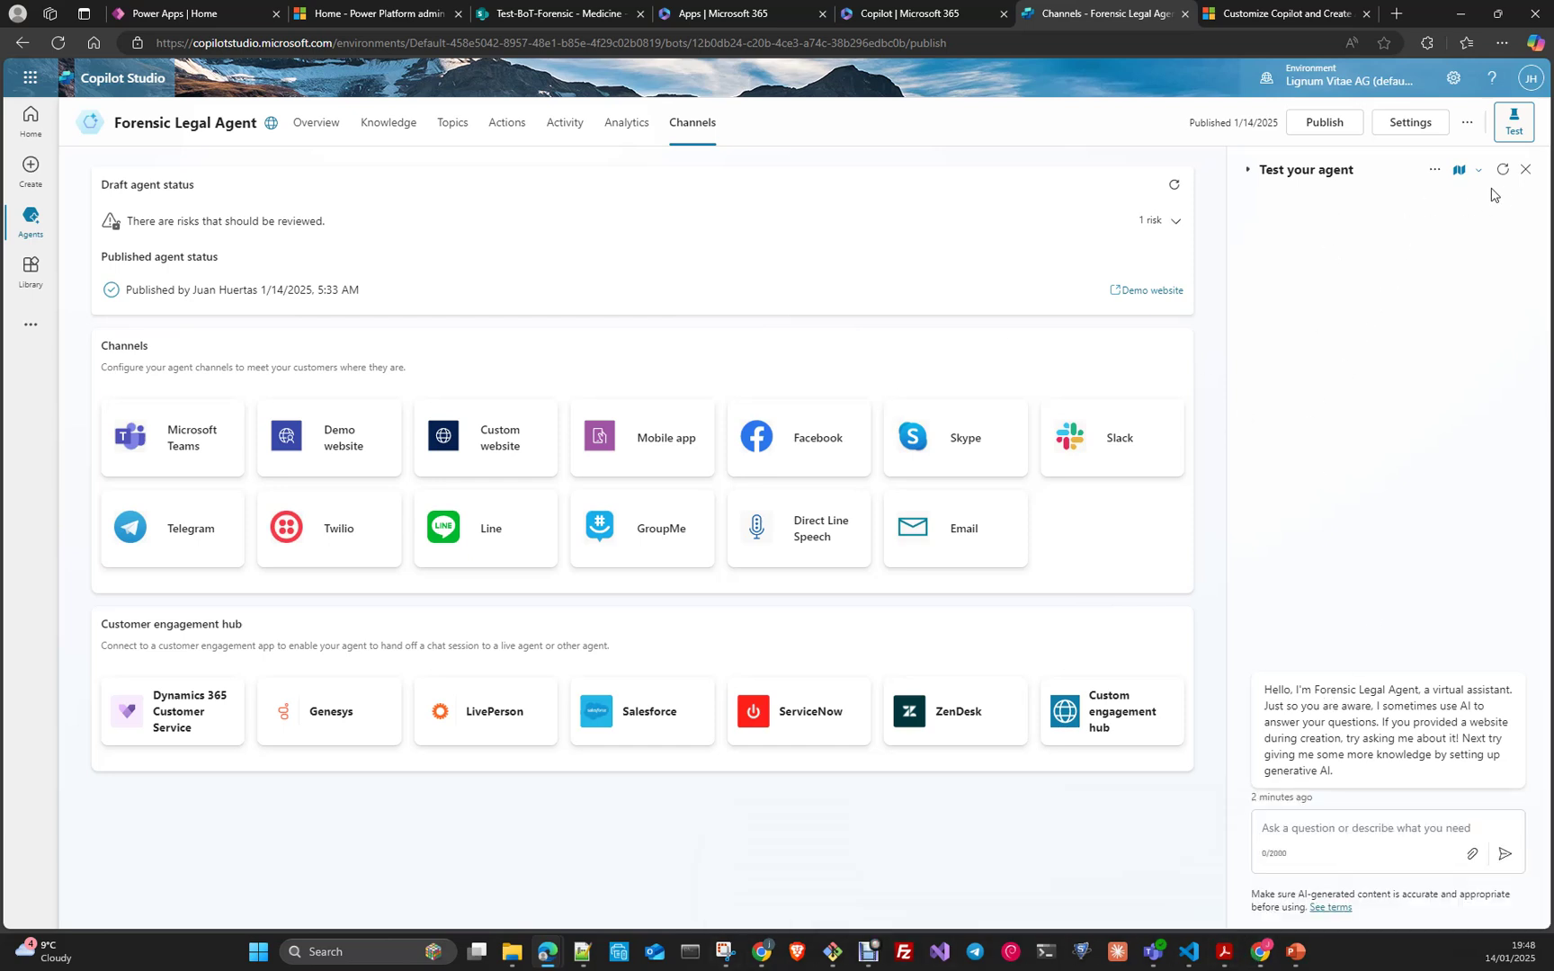
- Review the additional options and the activity map display setting for testing the agent
left_click(1434, 177)
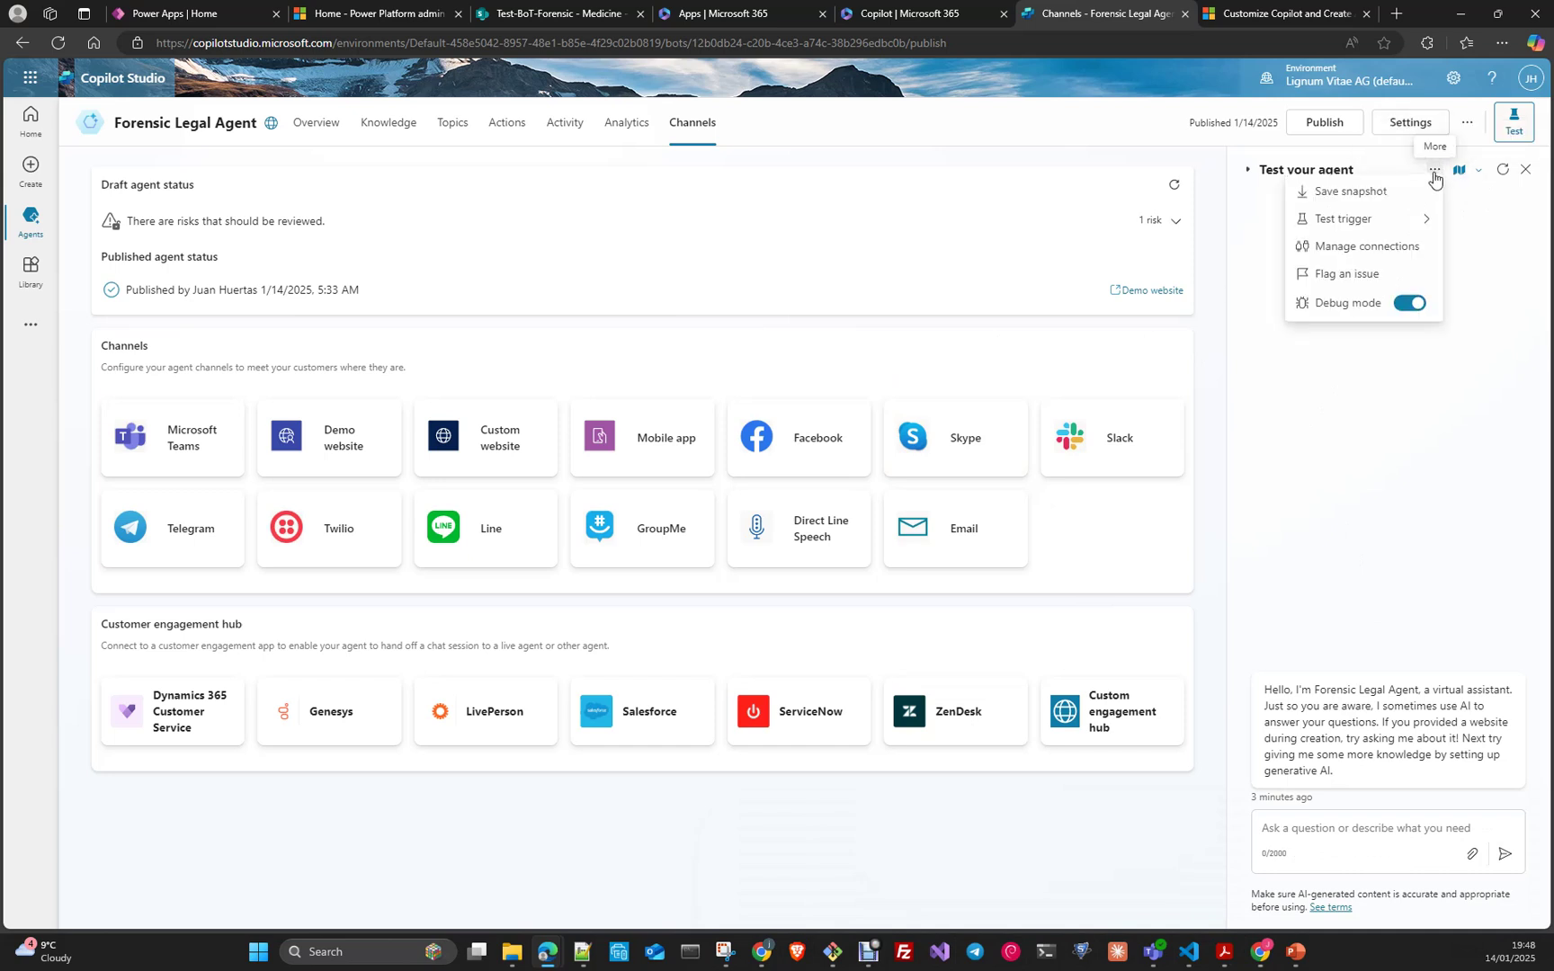
mouse_move(1389, 222)
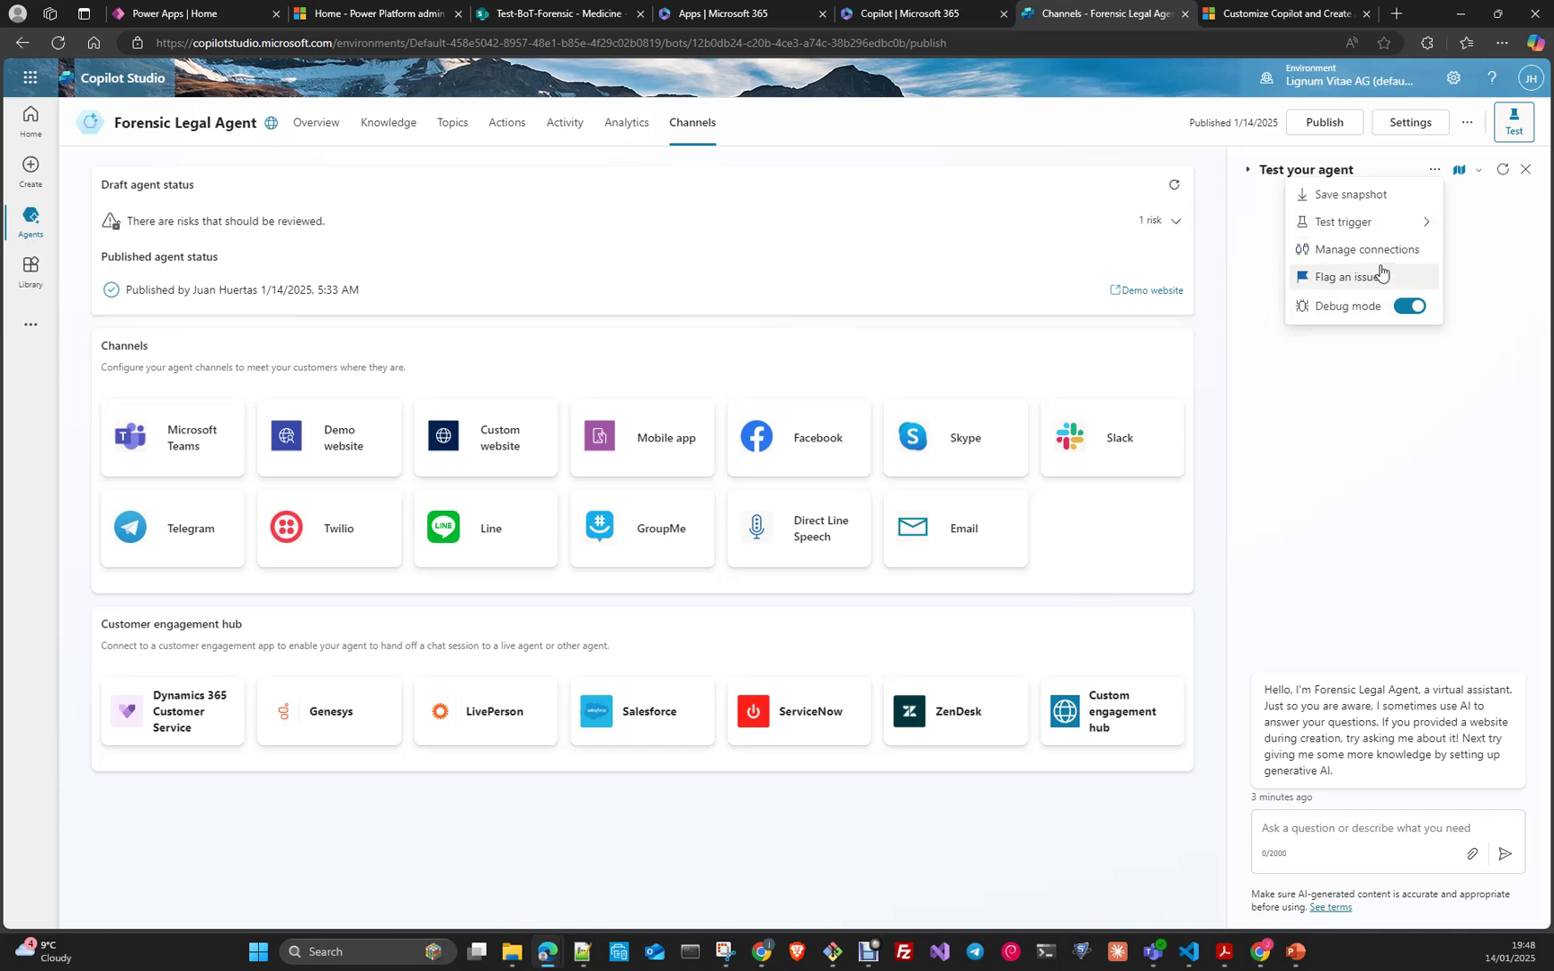
left_click(1477, 172)
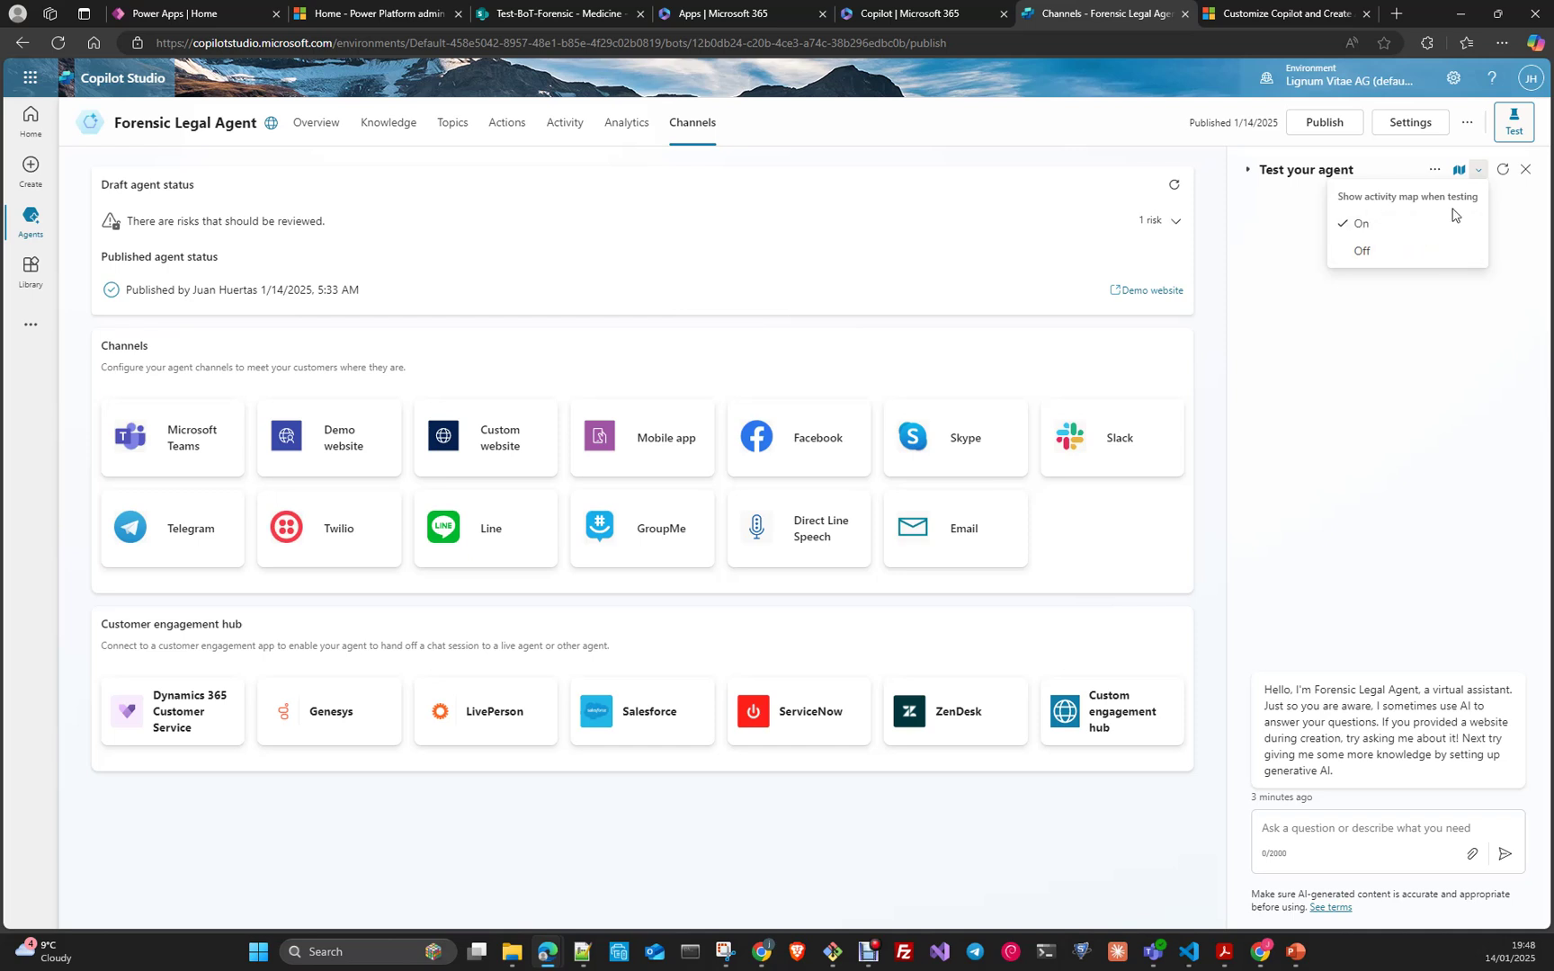
left_click(1077, 876)
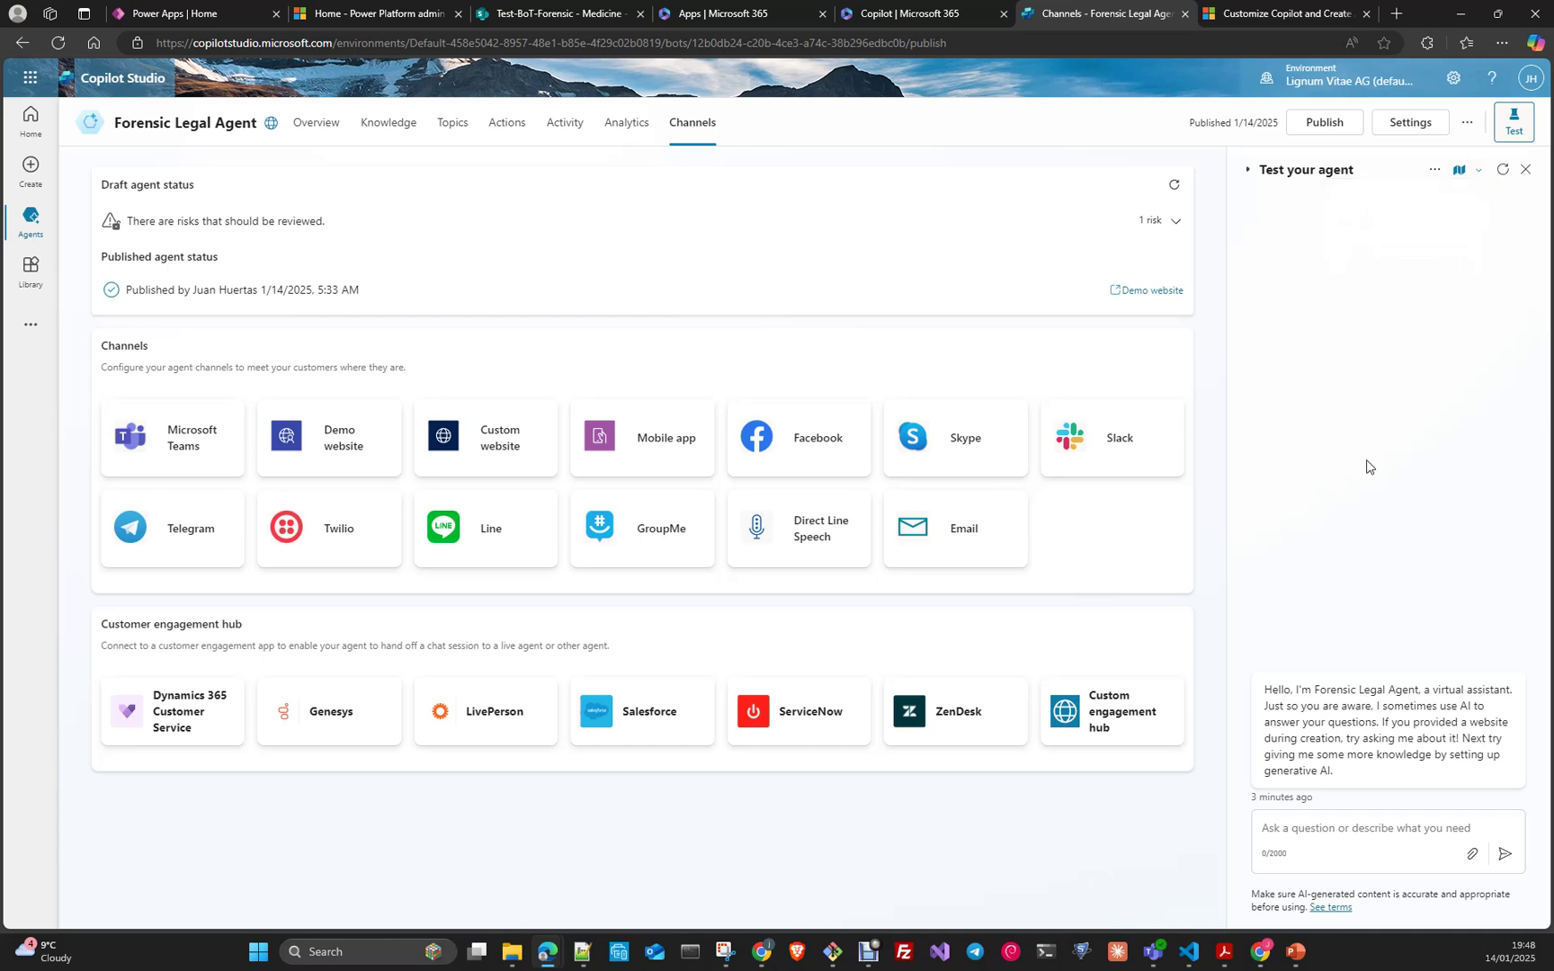
- Restart the test conversation and ask the agent "que es la Cardiopatía Isquémica:?"
left_click(1502, 170)
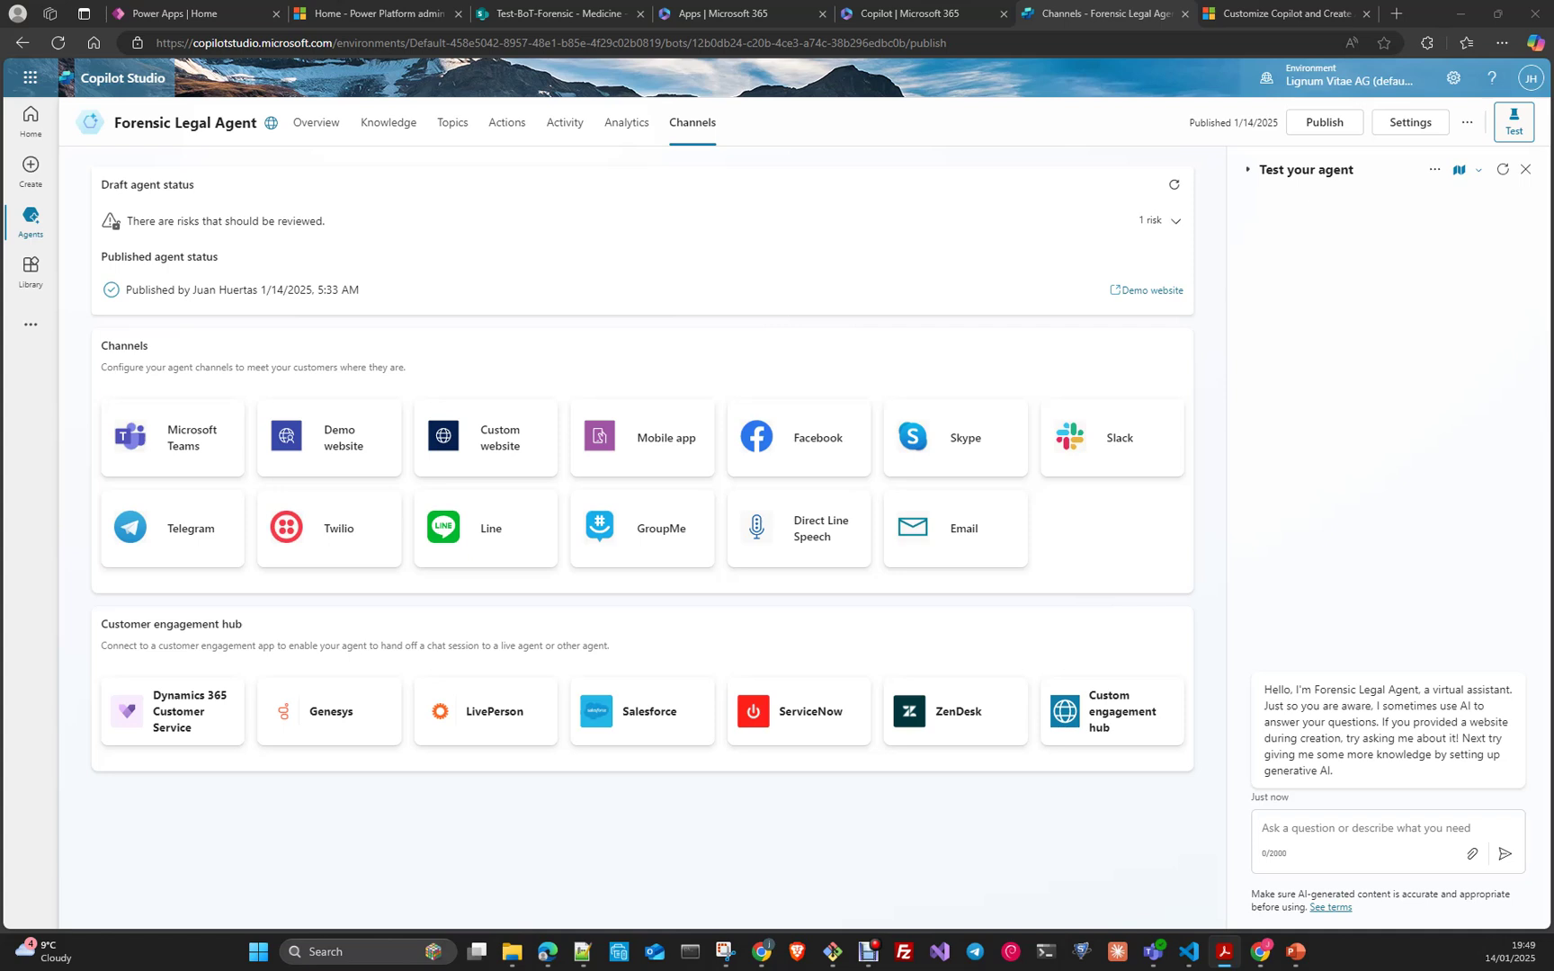
left_click(1299, 828)
type("que e")
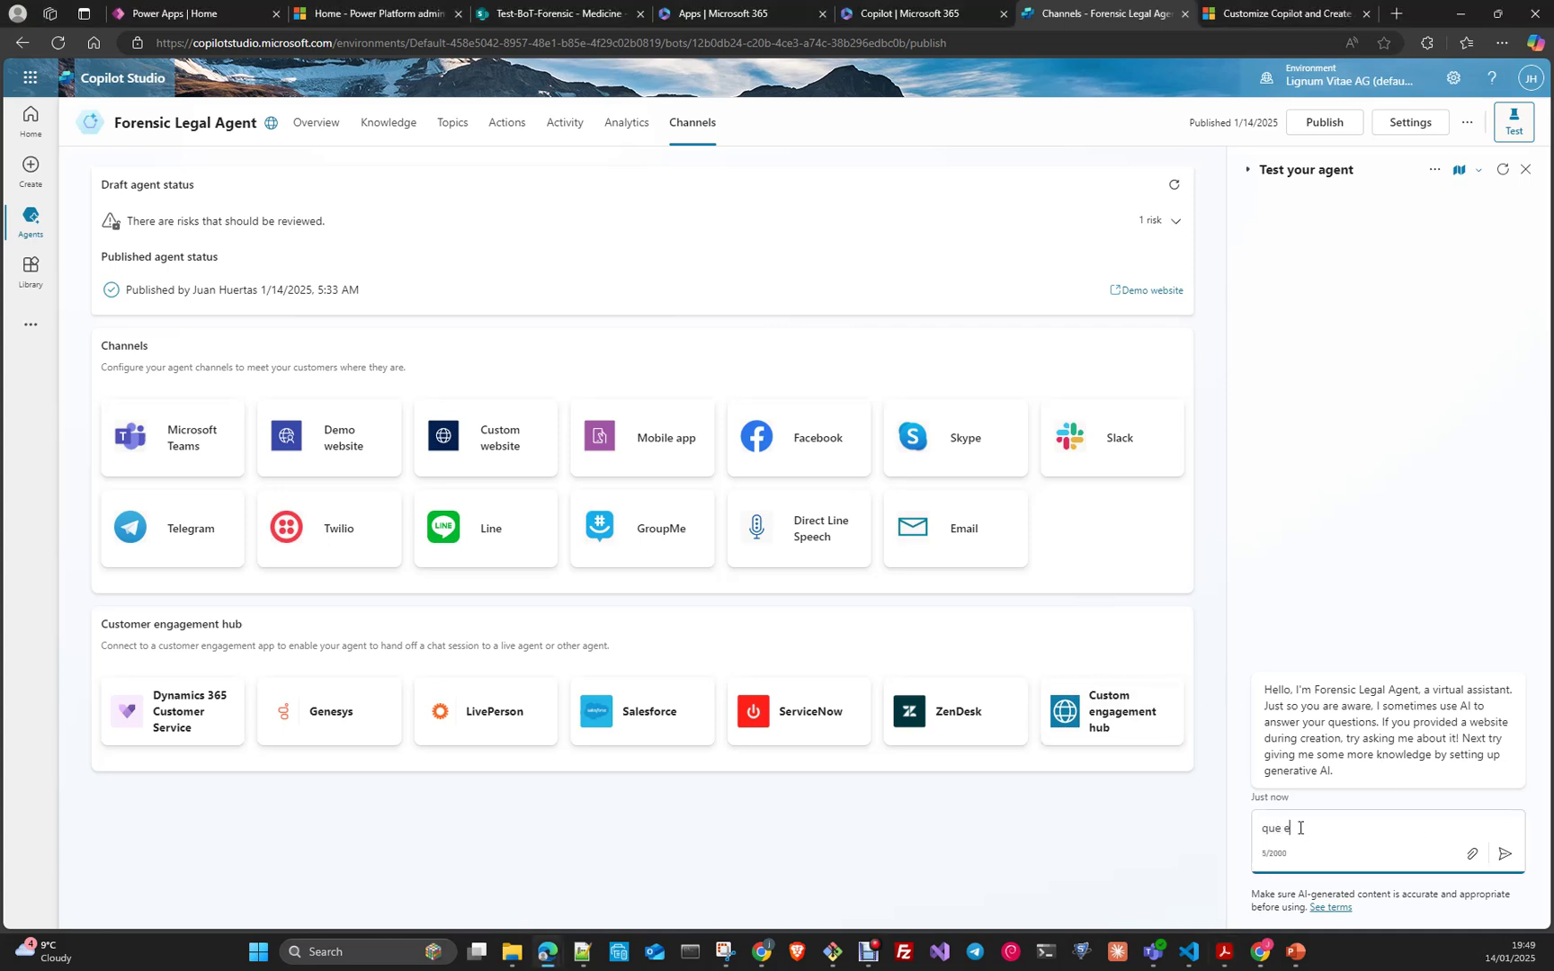
type("s")
key("ctrl+v")
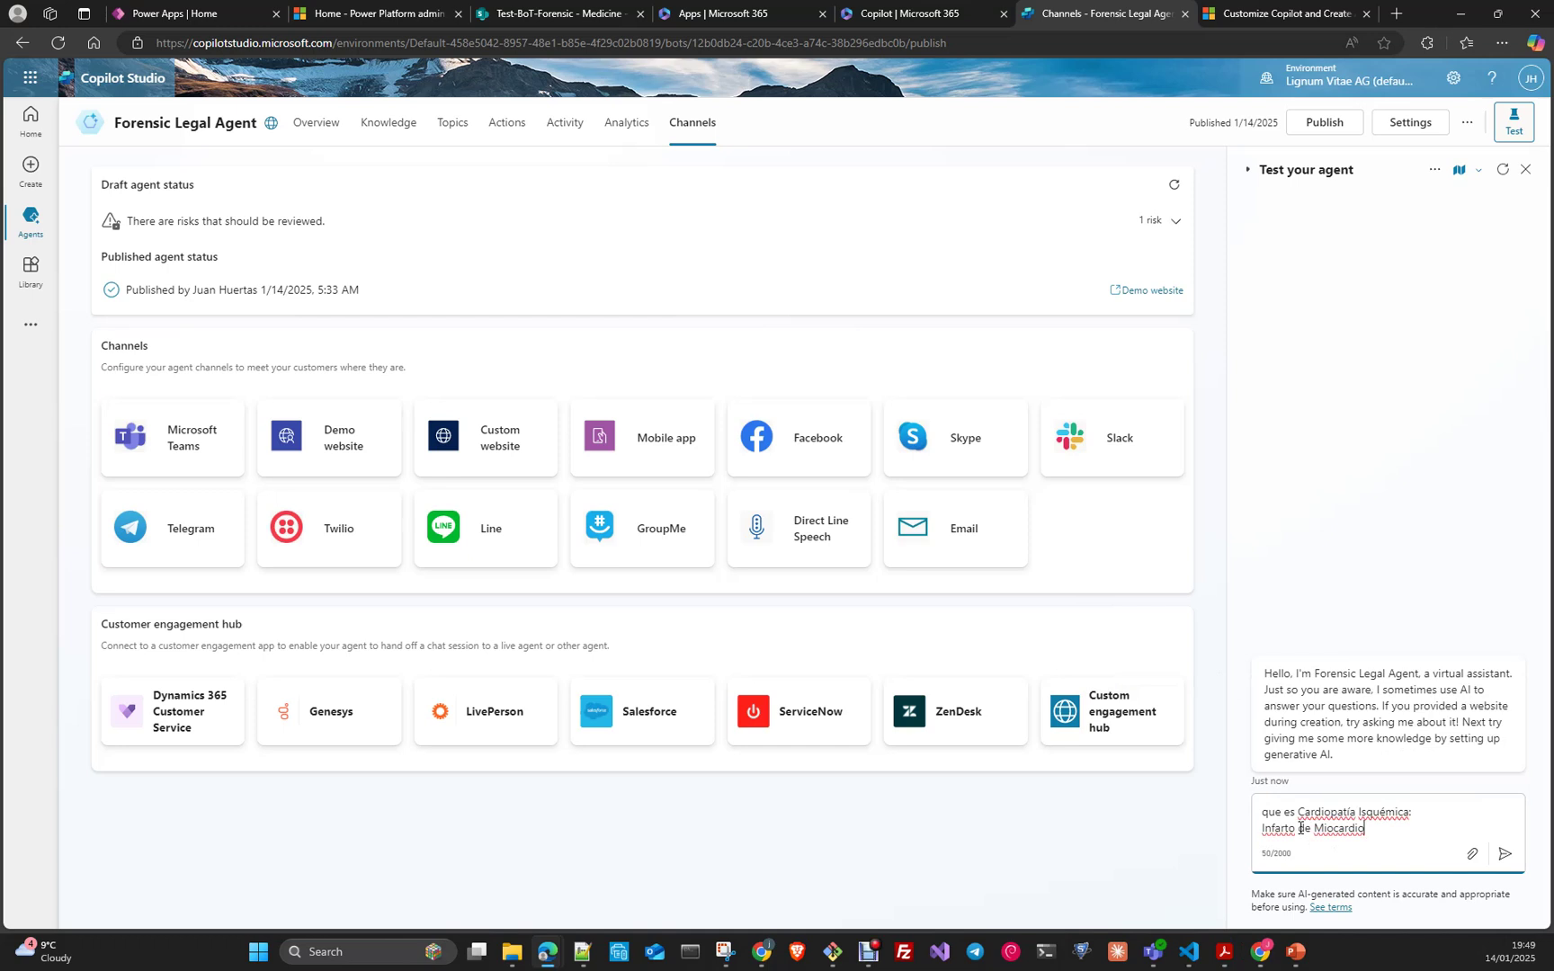
left_click_drag(1367, 828, 1257, 835)
key("BackSpace")
left_click(1296, 825)
type("la")
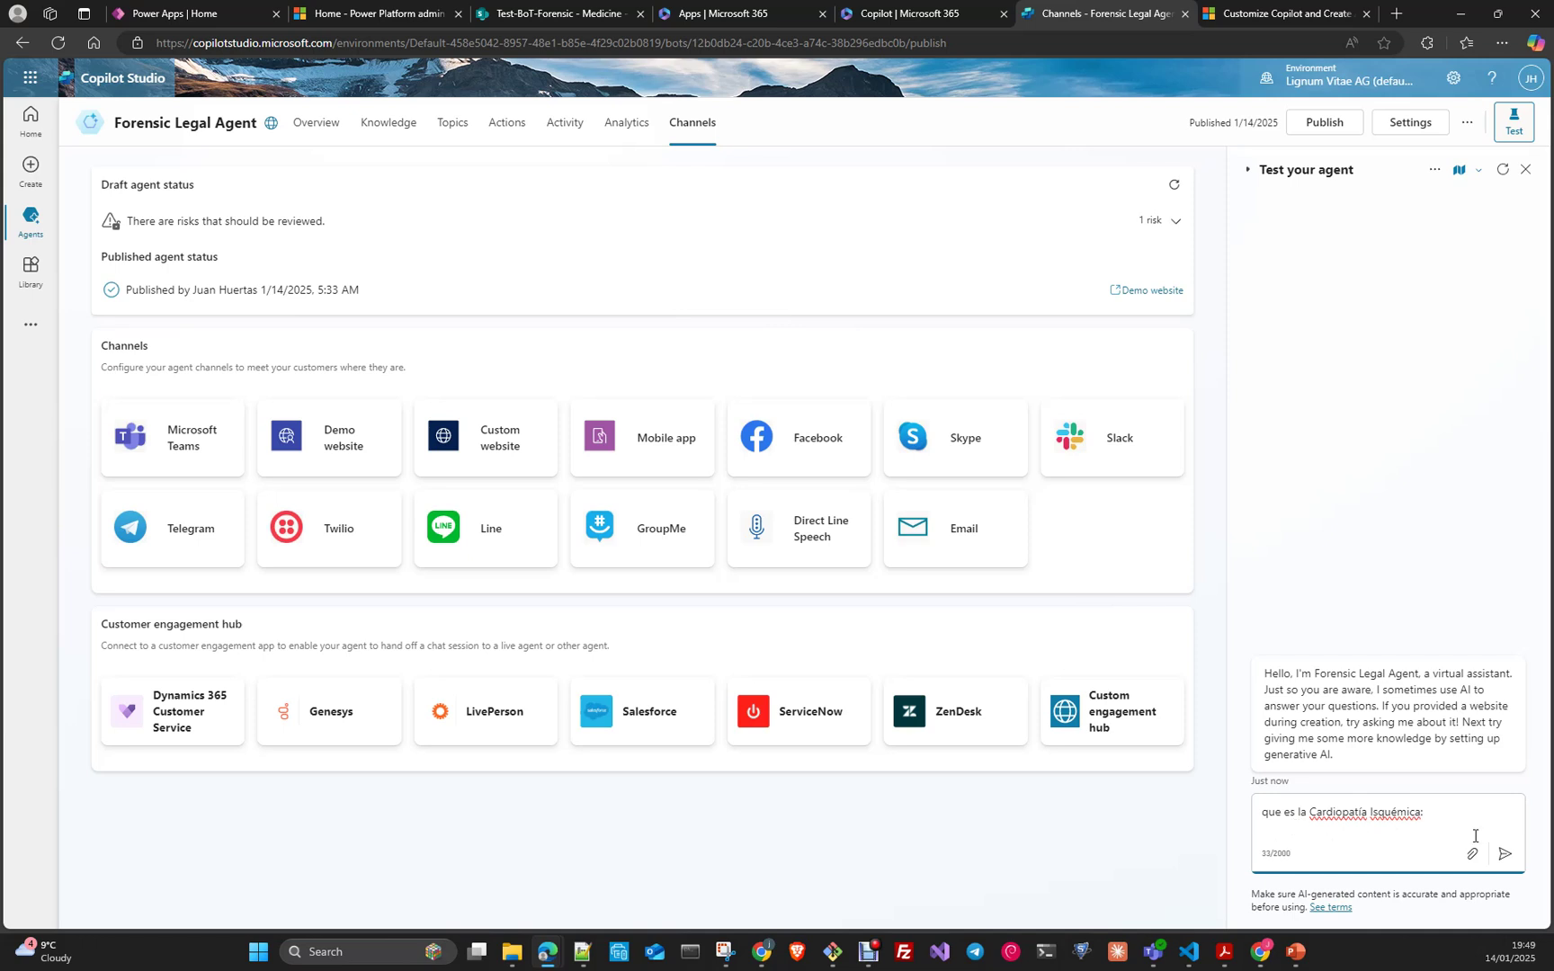
left_click(1454, 810)
left_click(1505, 854)
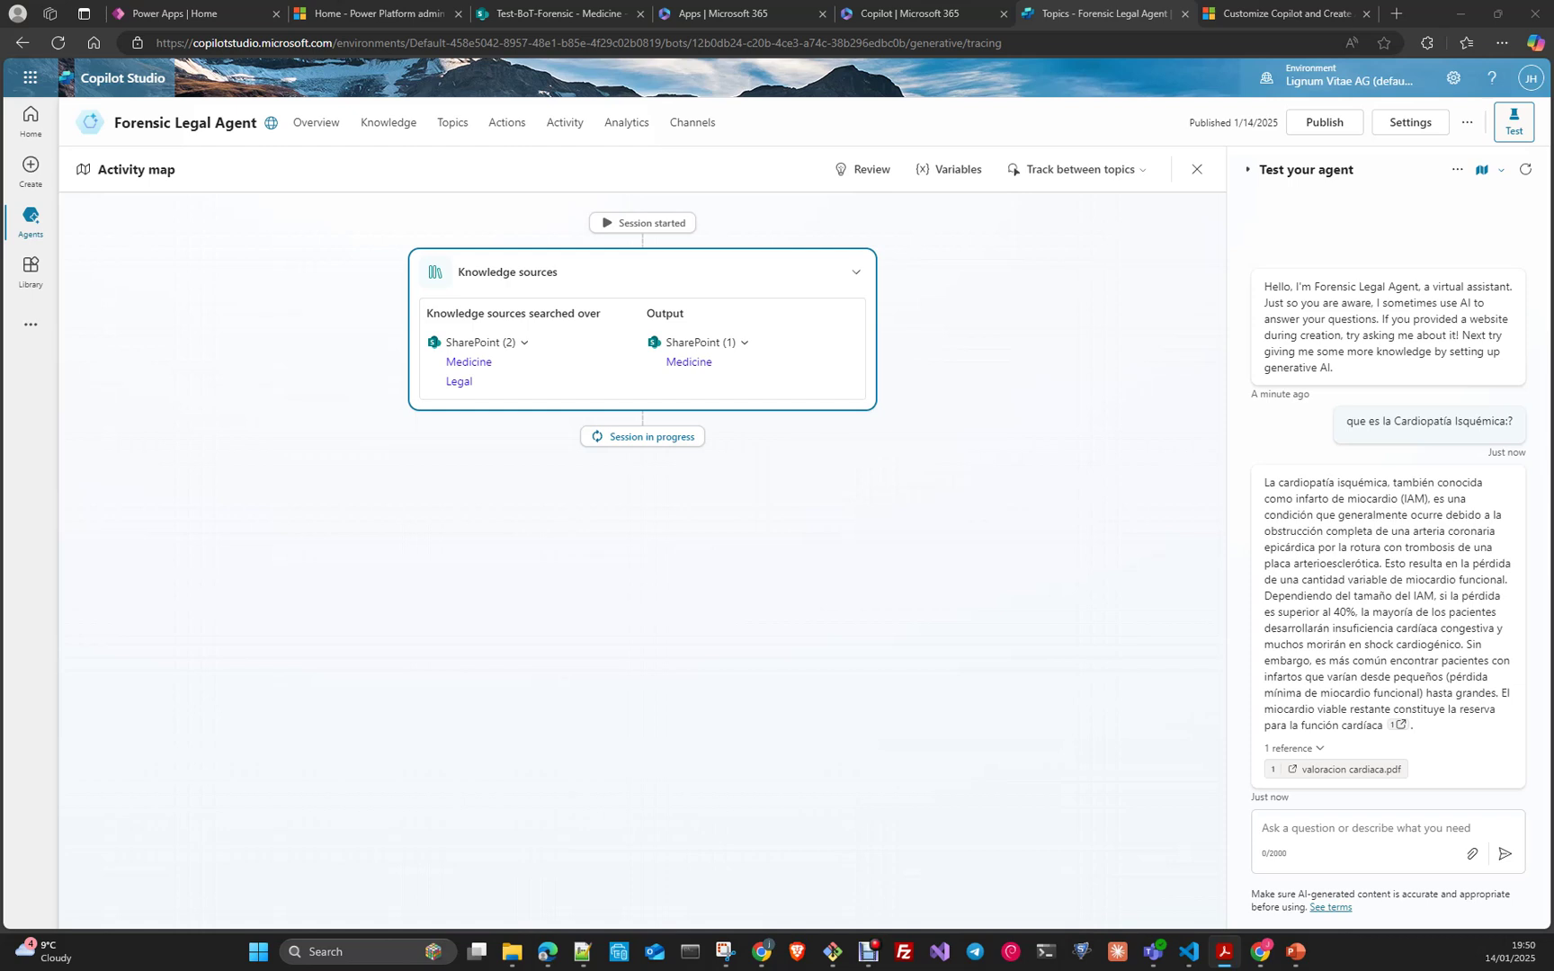
- Draft the test question "Dias y horas habiles en las actuaciones judiciales" without sending it
left_click(1291, 826)
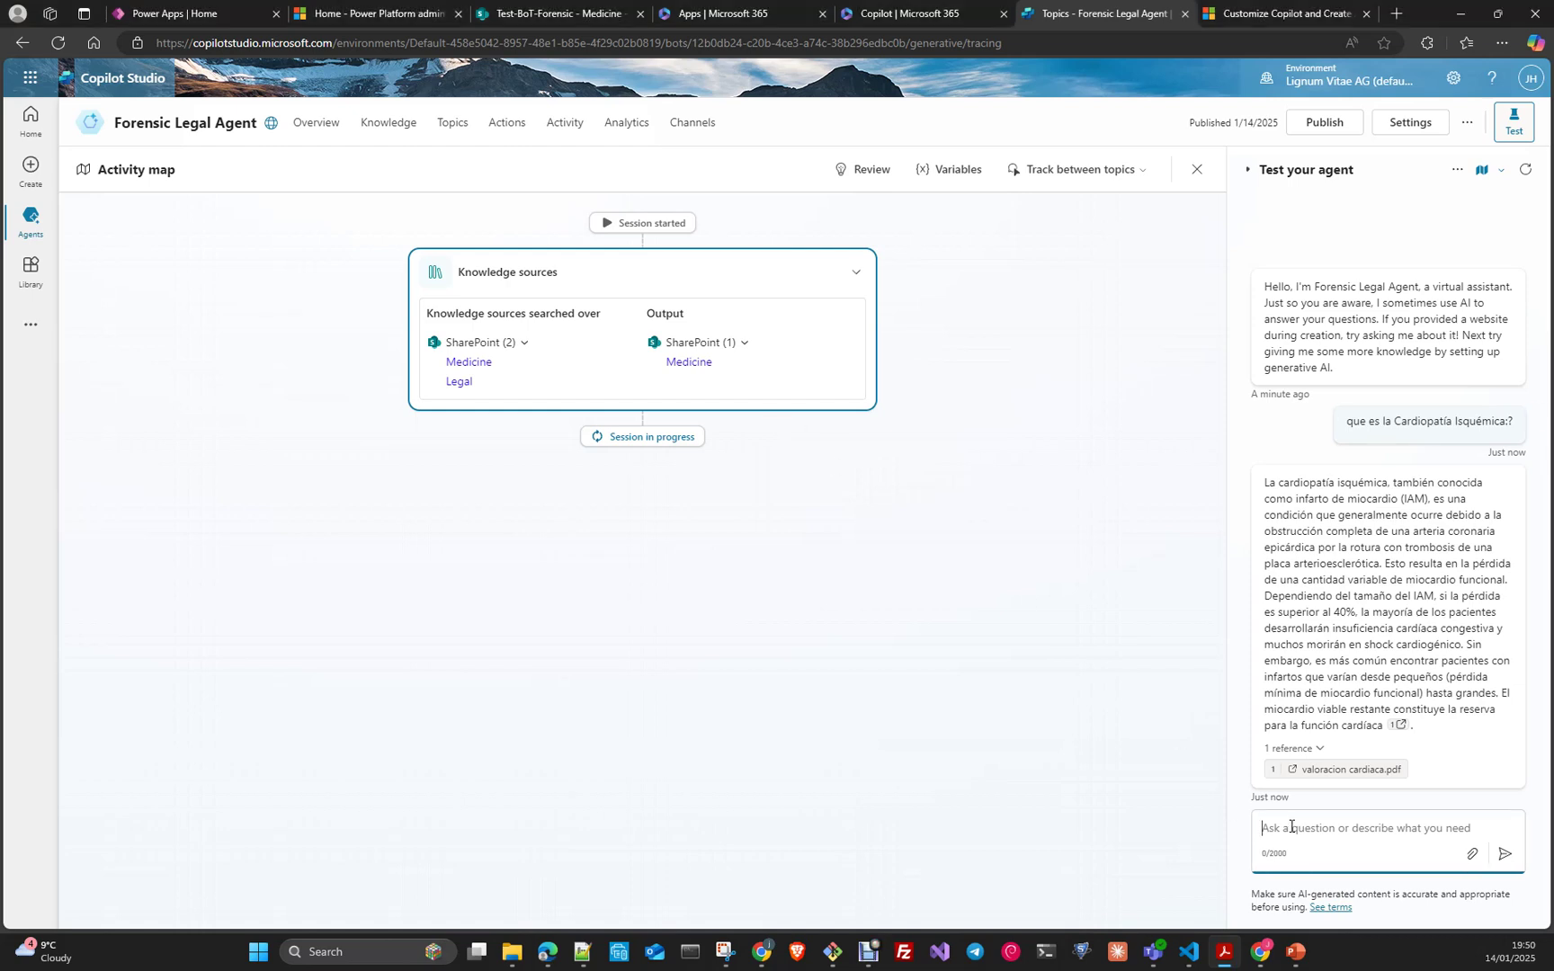
type("Dias")
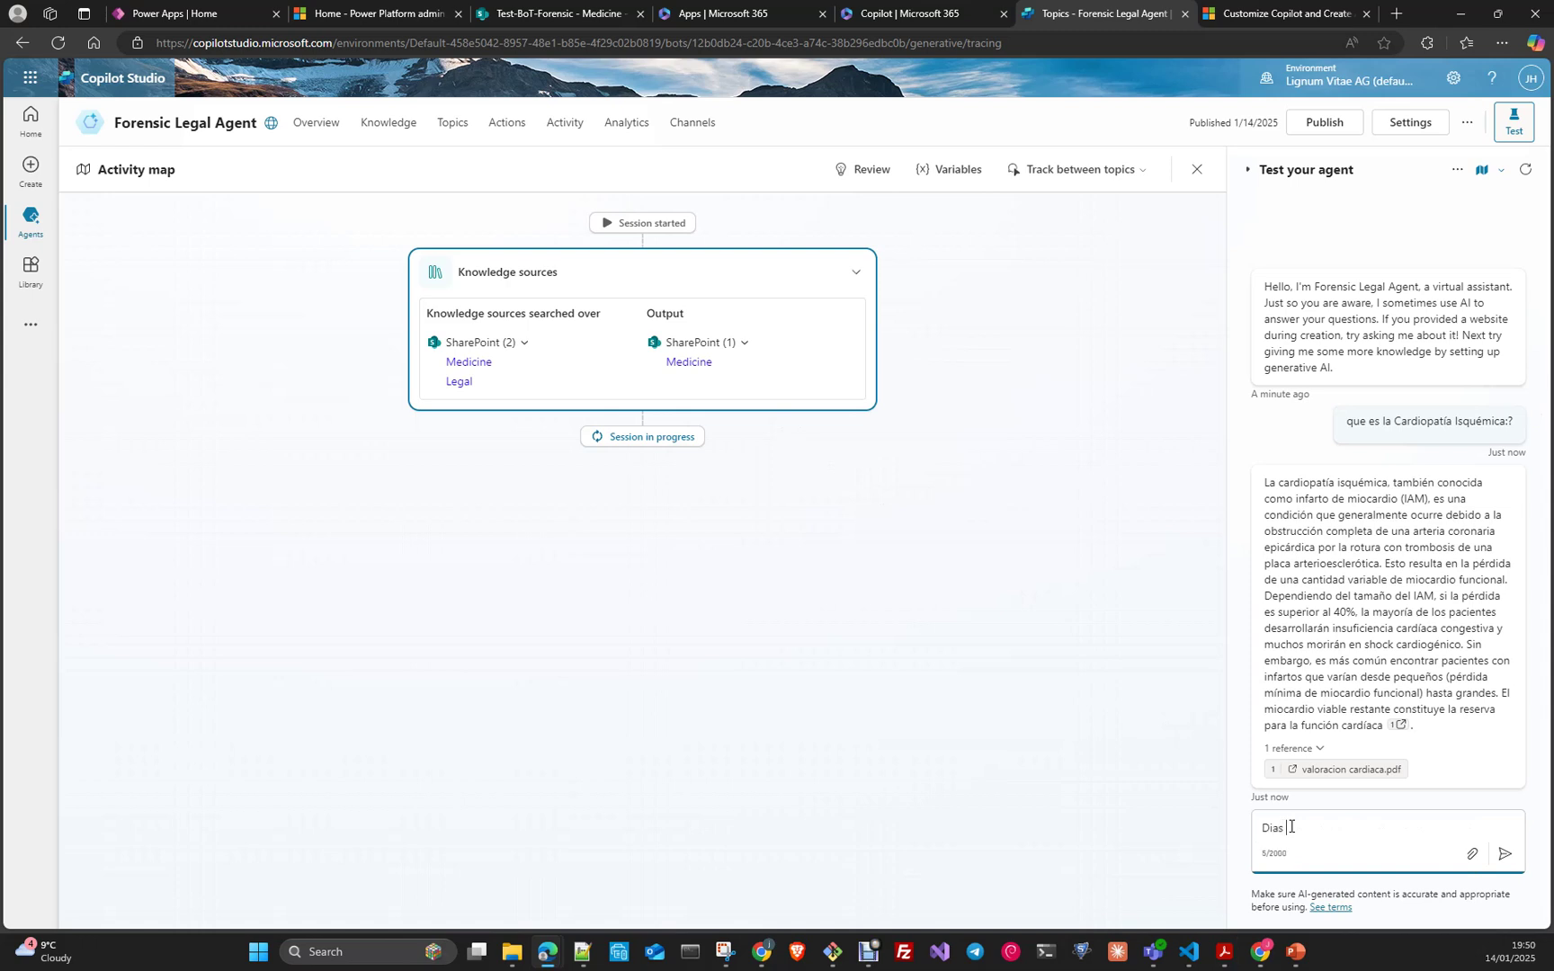
type(" y horas habiles")
type("en las actuaciones ")
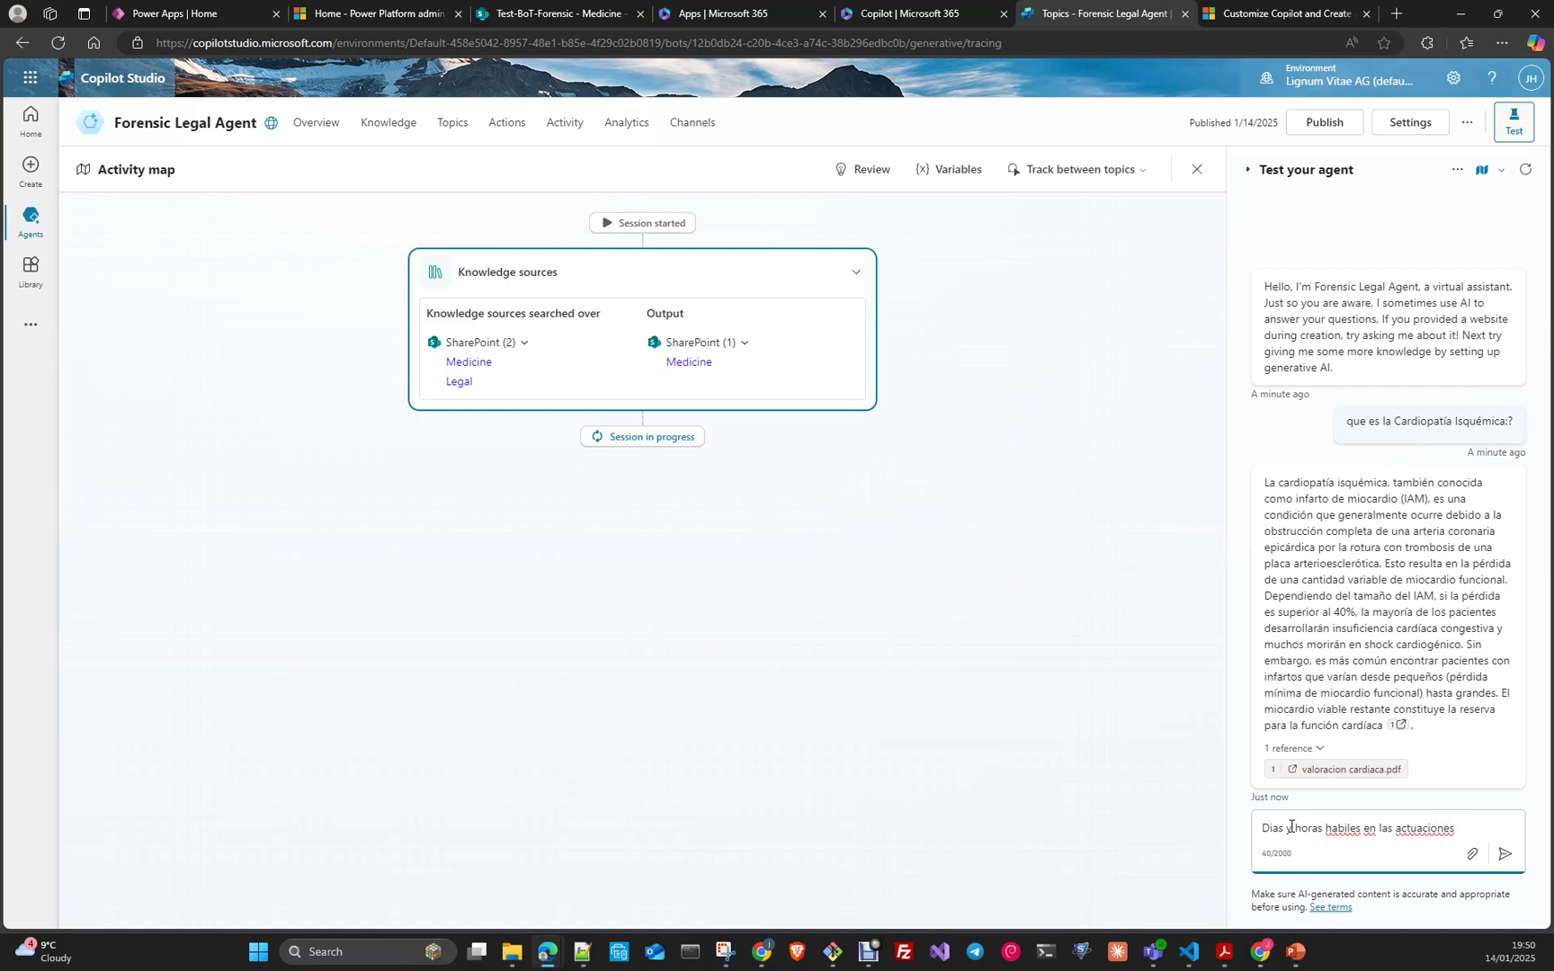
type("judiciales")
- Start the drafted question with "dime cuales son", append "y en que articulo de la ley esta reflejado", and send it
left_click(1261, 827)
type("dime cu")
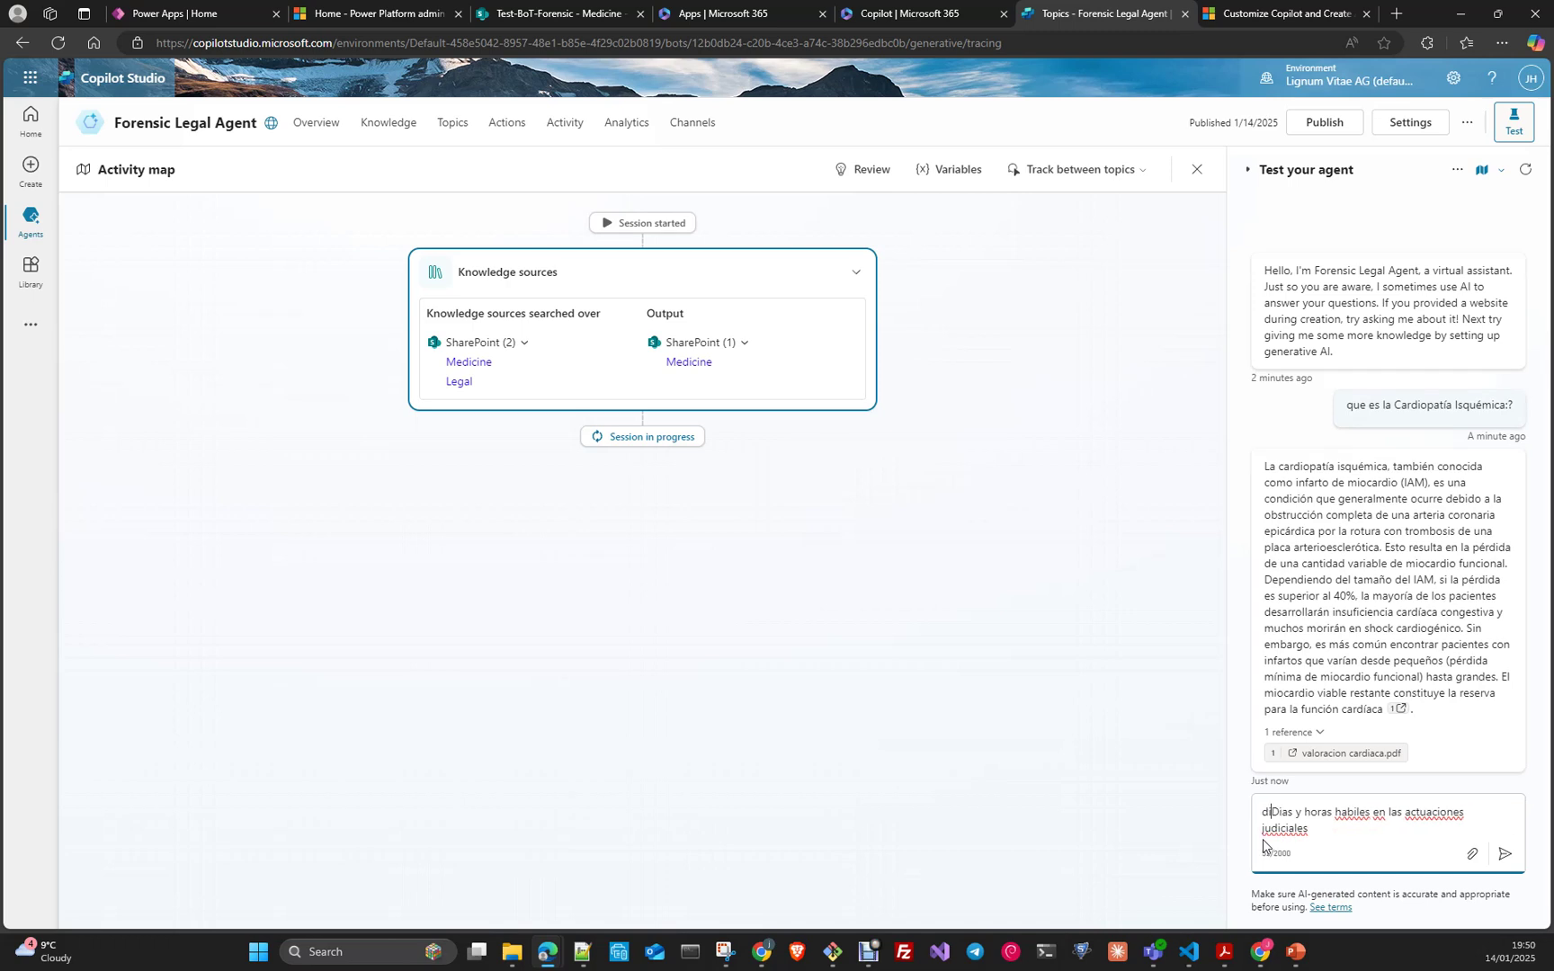
type("ales son")
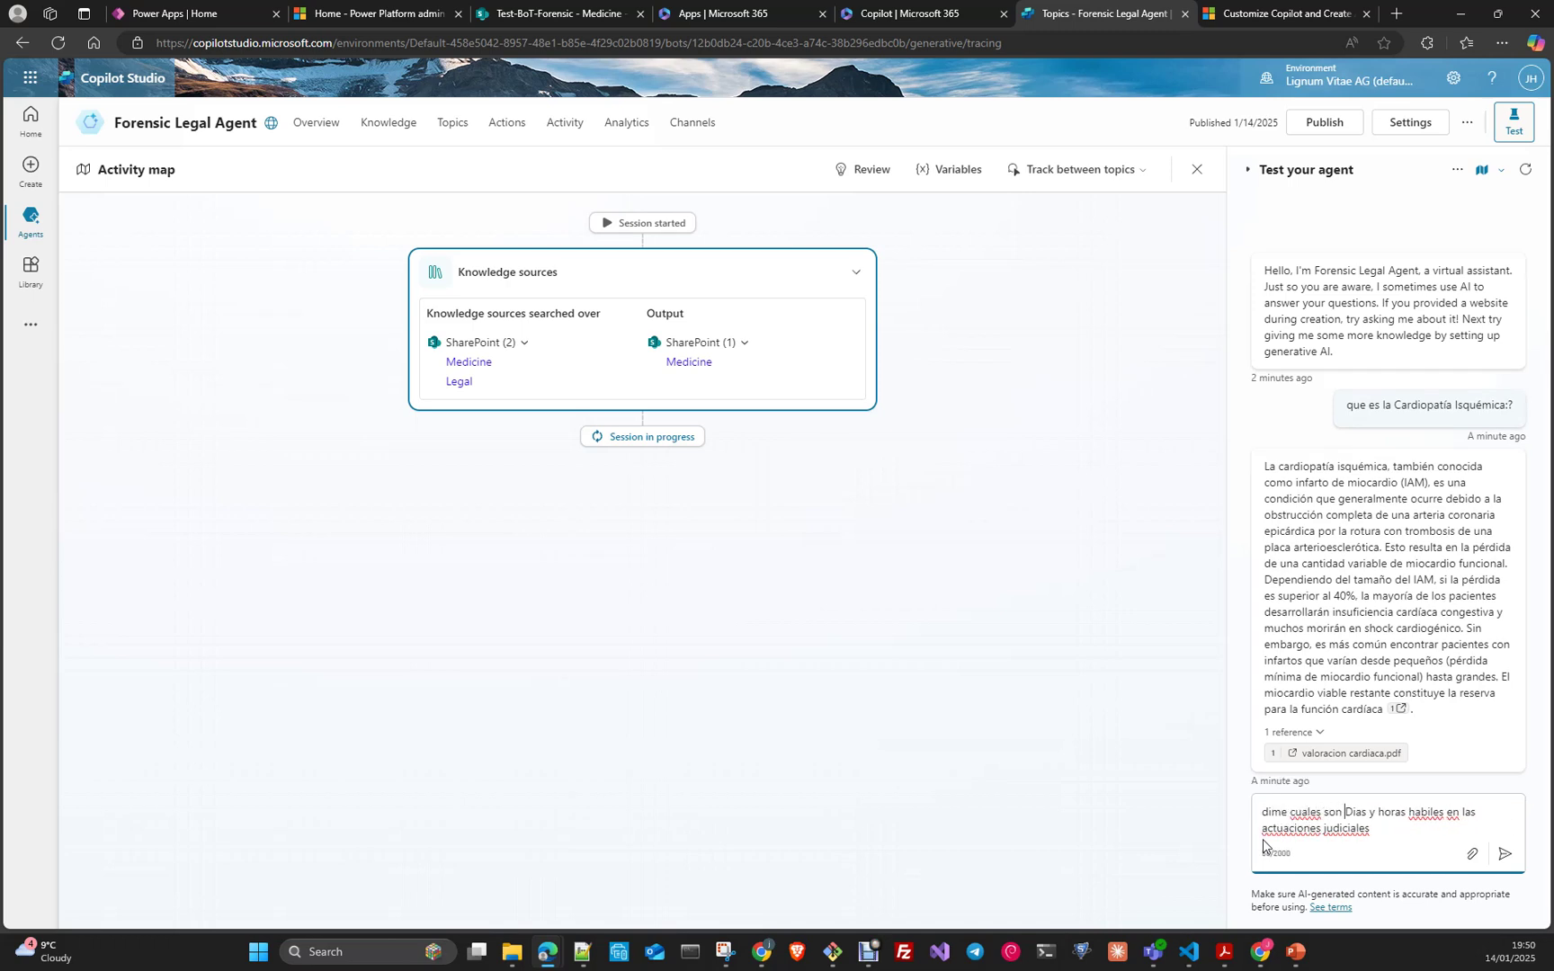
left_click(1390, 830)
type("y en que  articulo de la ley esta")
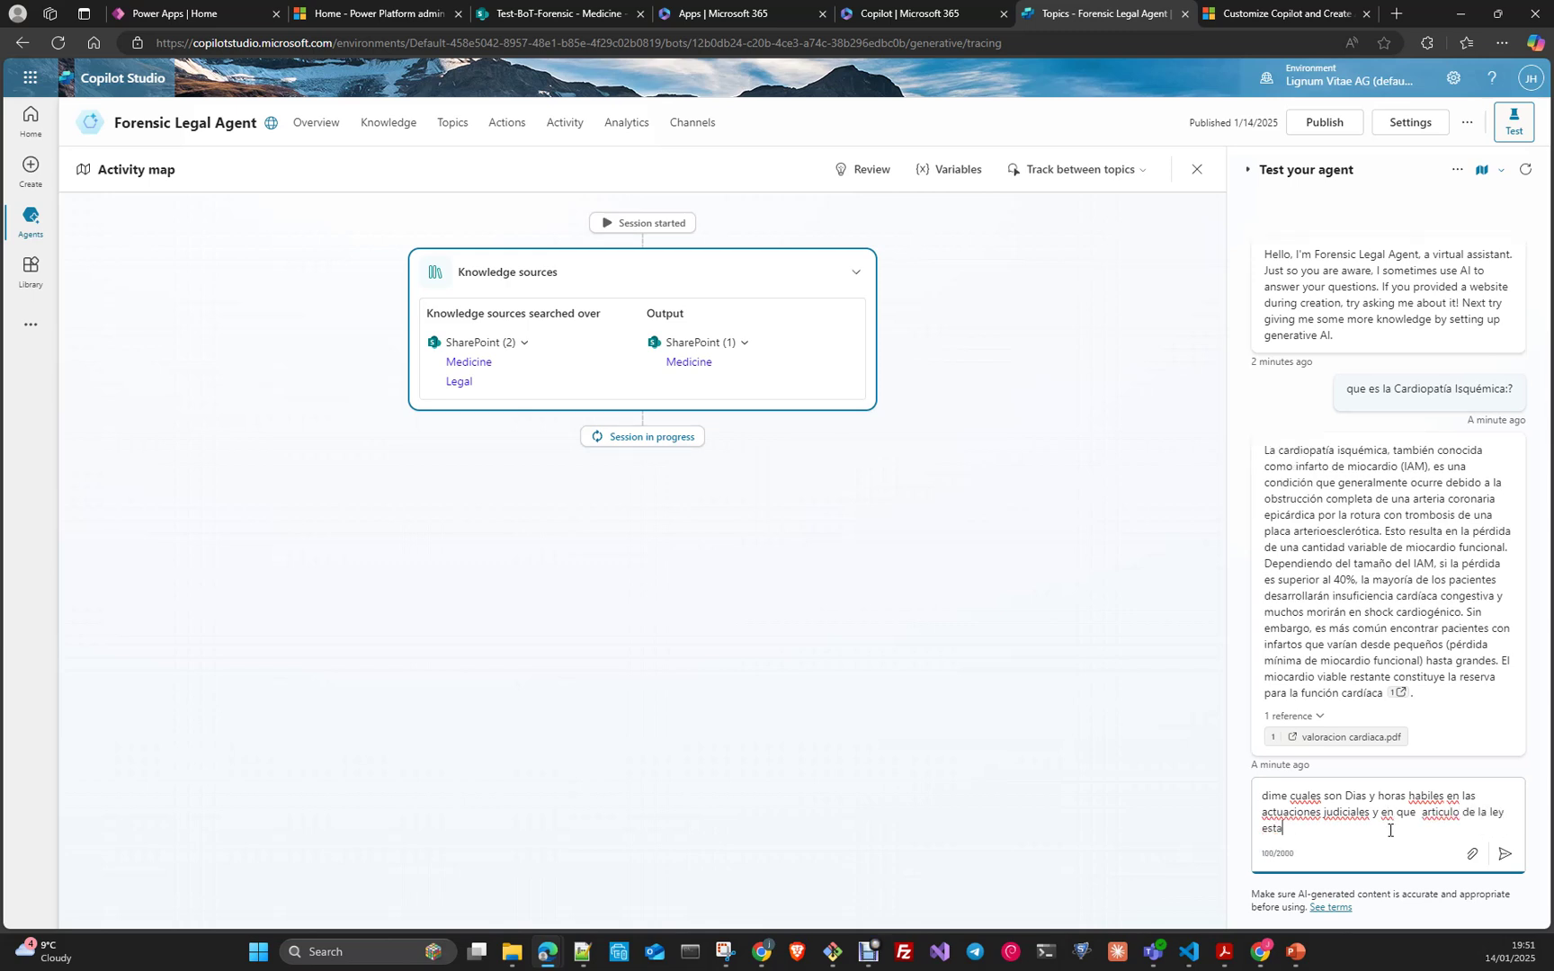
type(" reflejado")
double_click(1305, 797)
right_click(1307, 803)
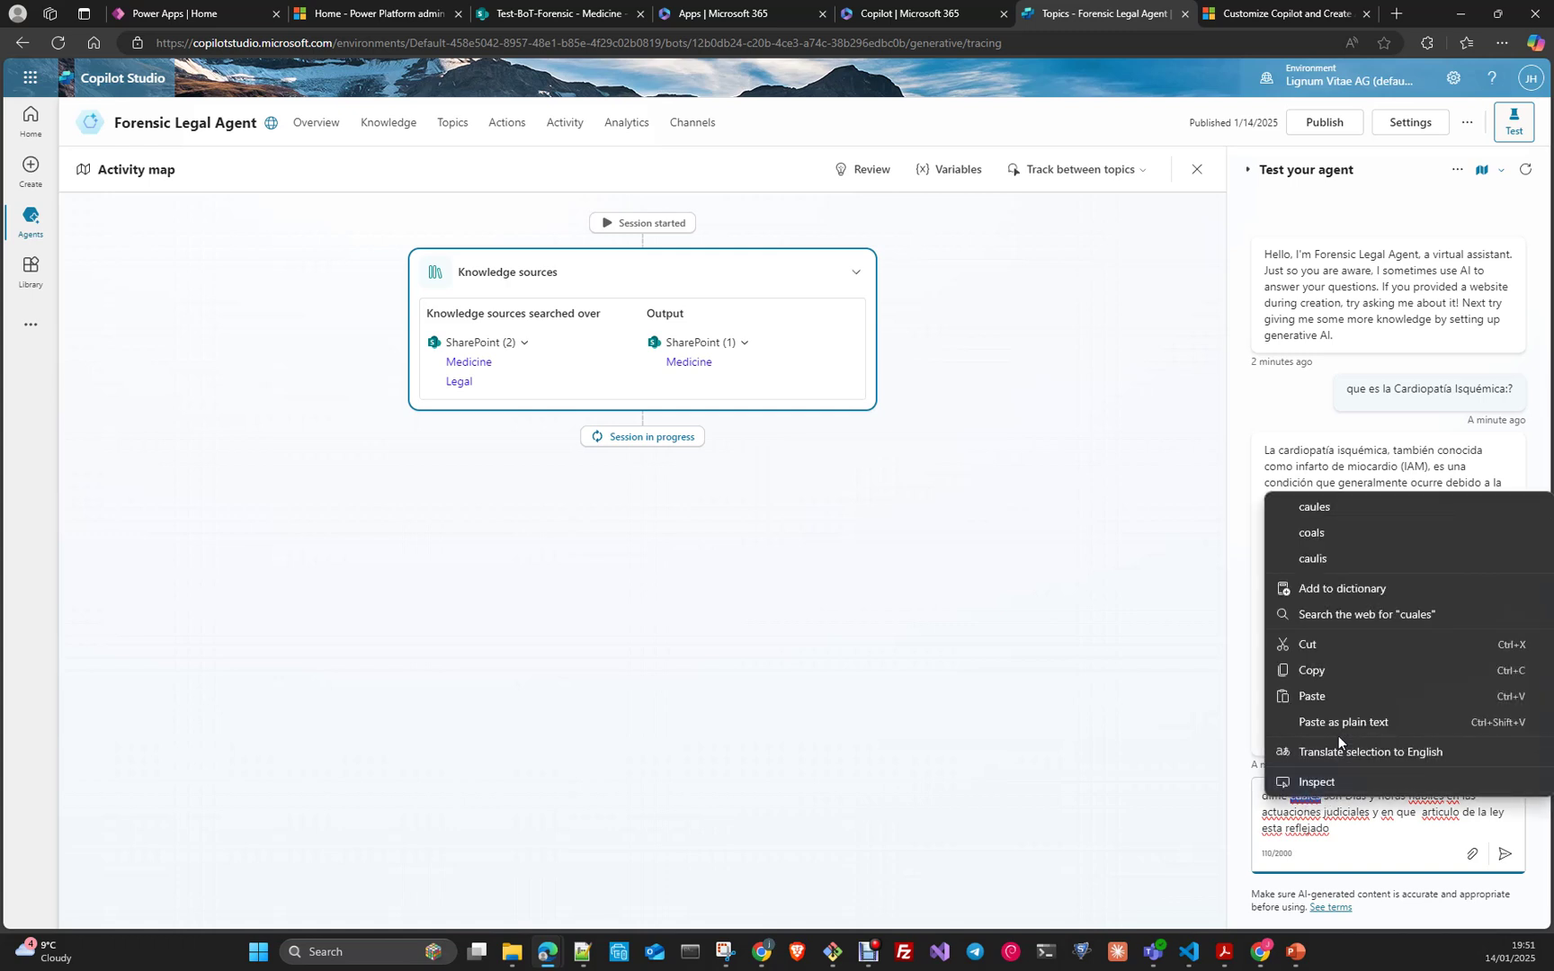
left_click(1225, 841)
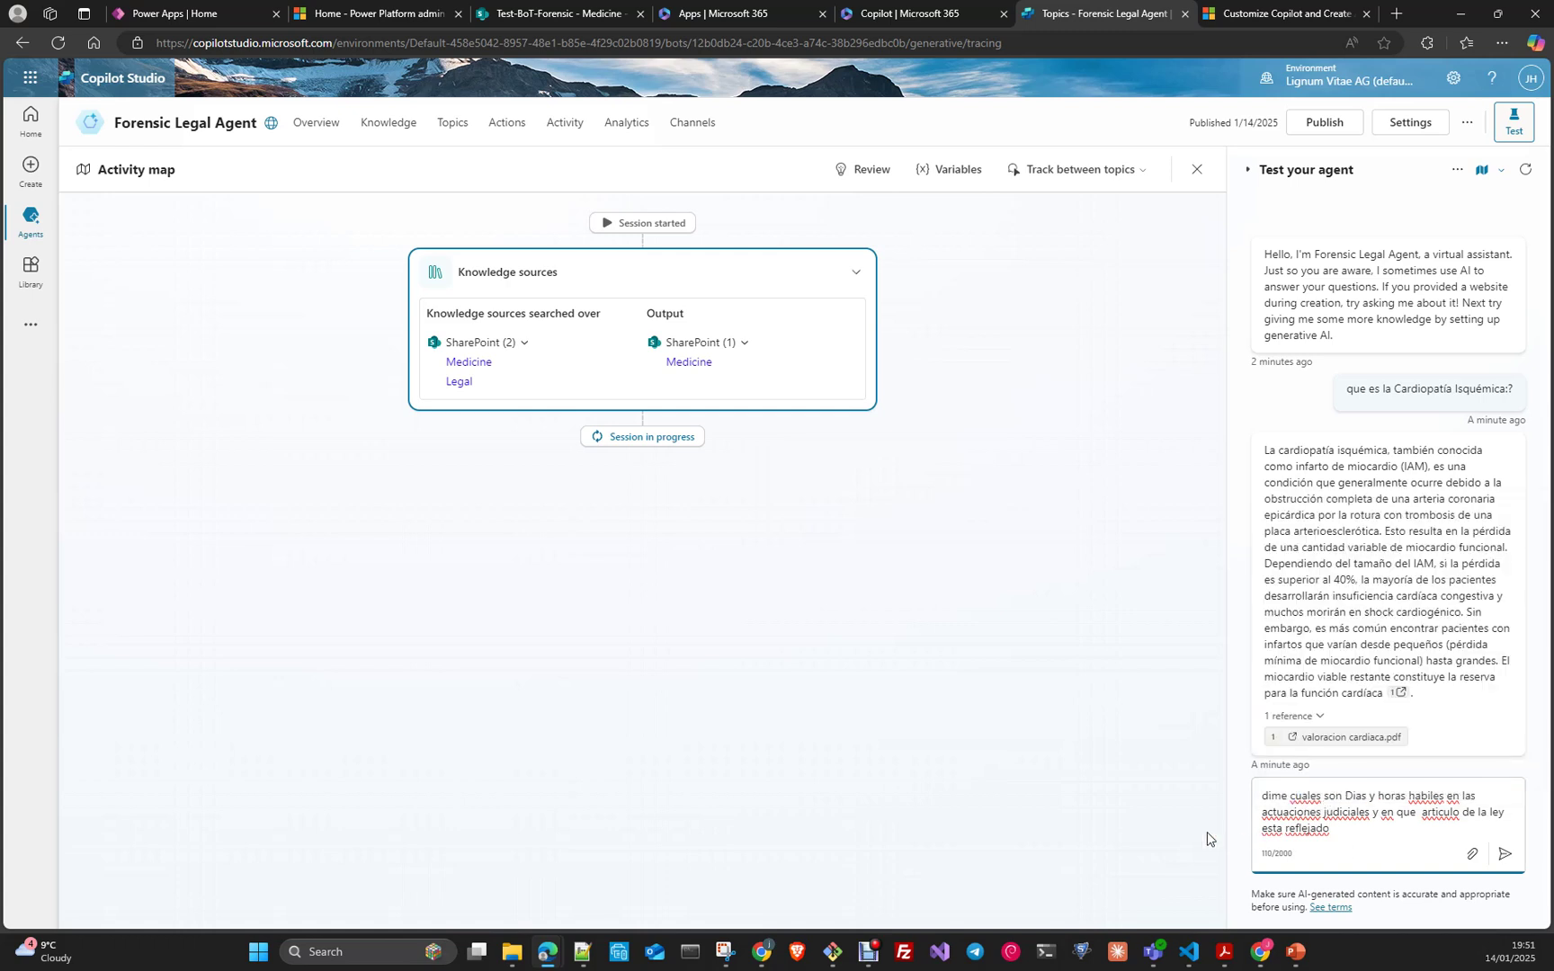
left_click(1507, 862)
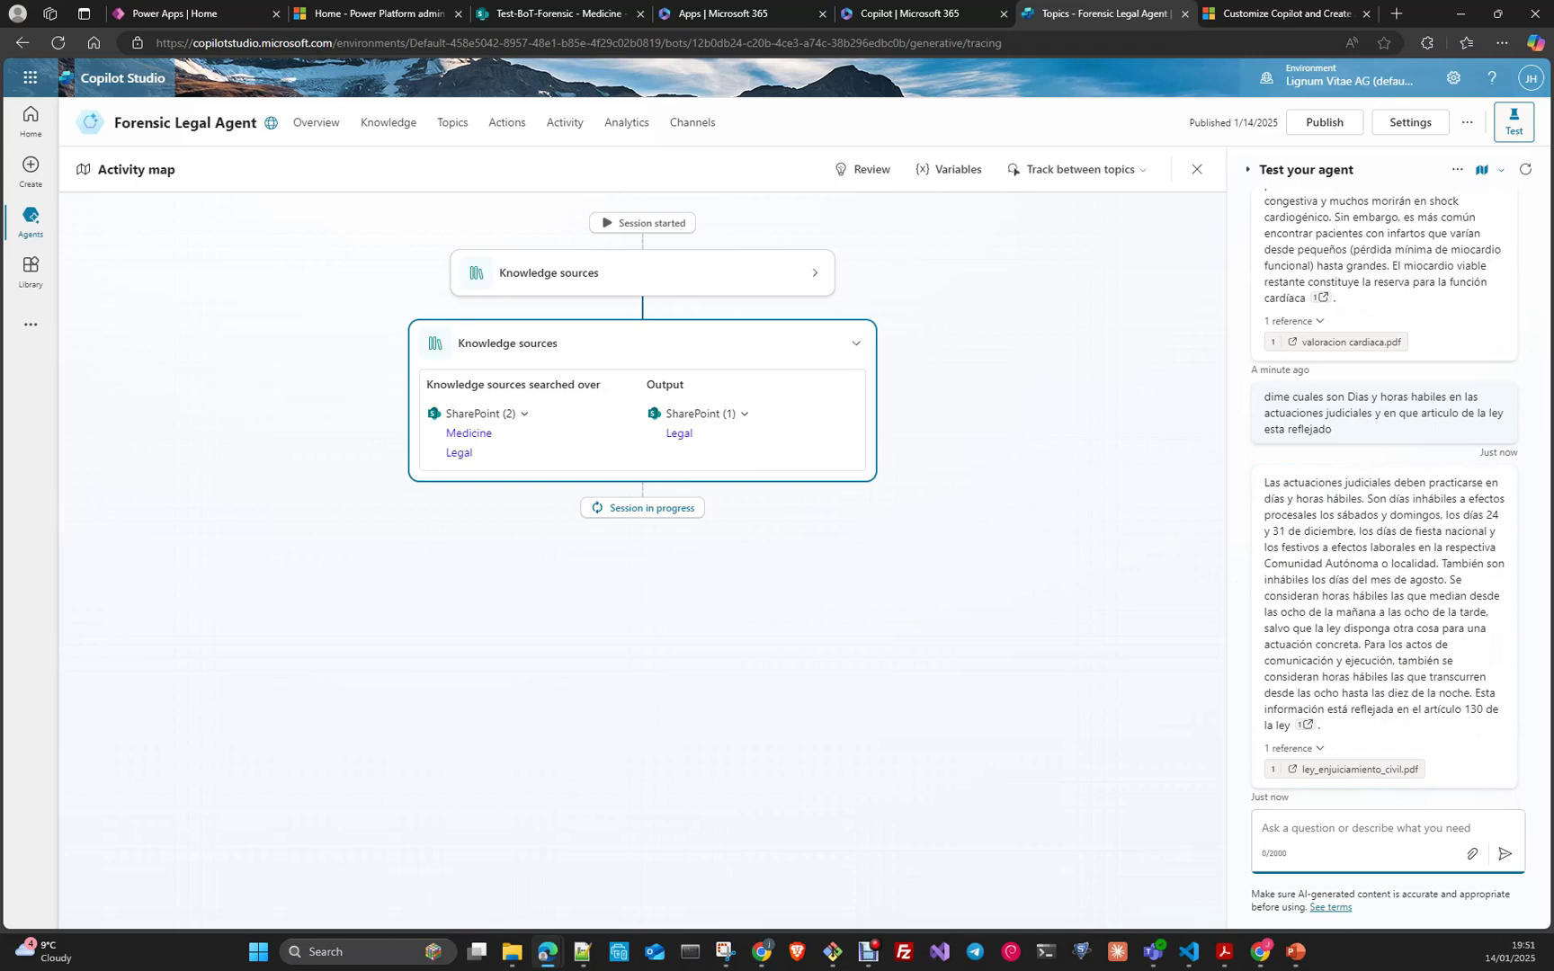
- Switch to Adobe Acrobat and compare the agent's answers with ley_enjuiciamiento_civil.pdf and valoracion cardiaca.pdf
key("alt+Tab")
left_click_drag(1553, 363, 1020, 117)
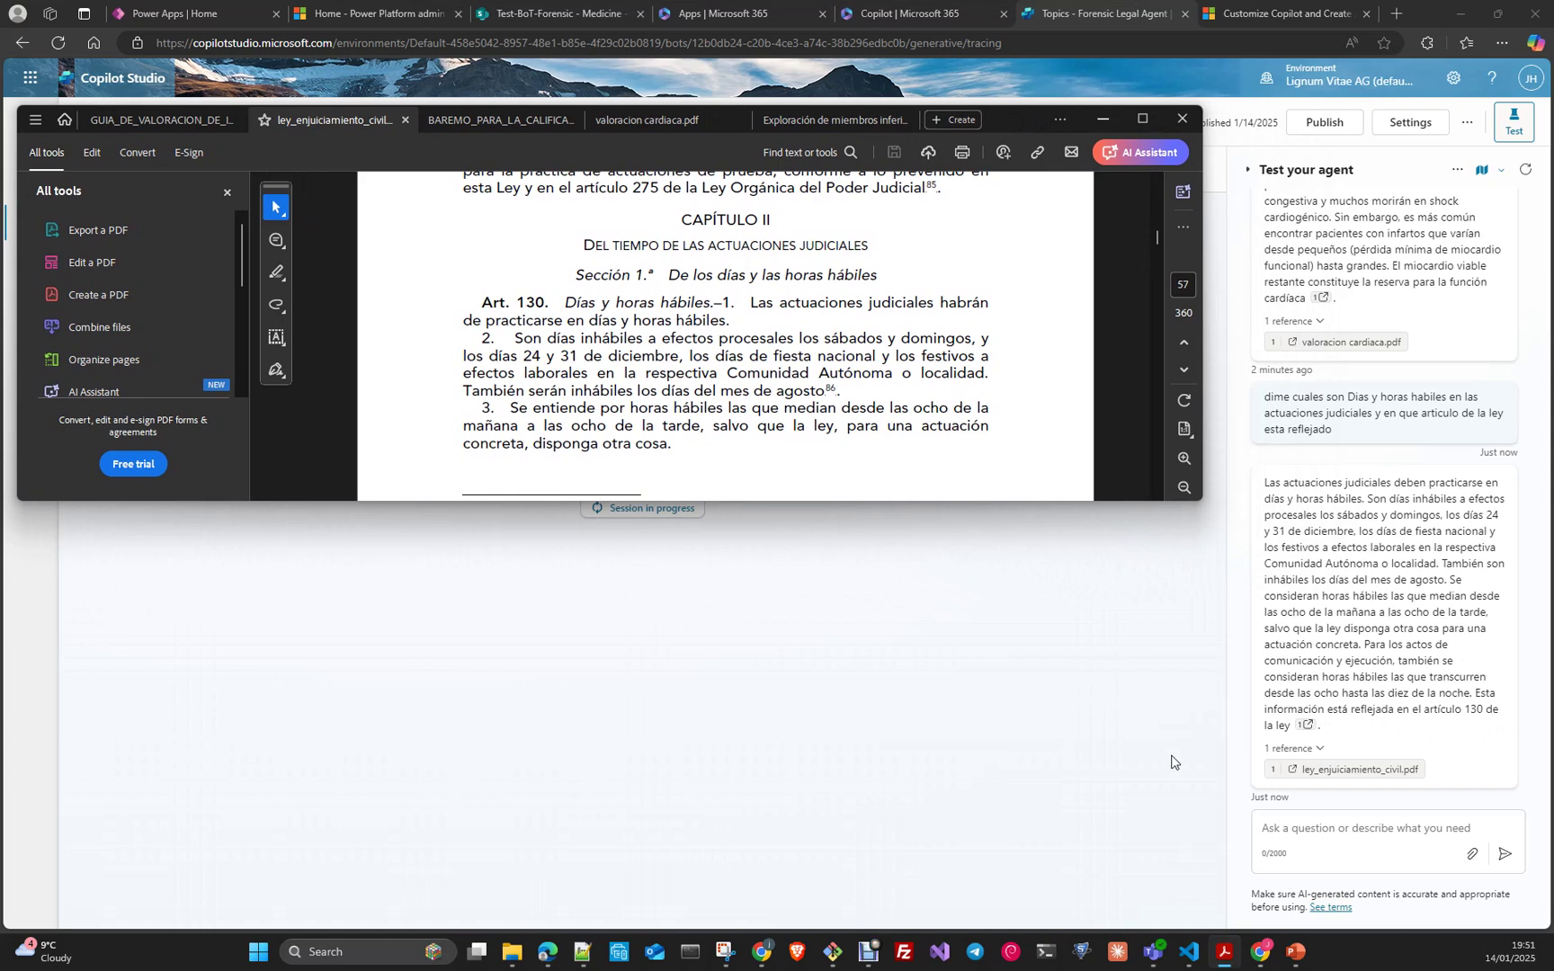
left_click(651, 129)
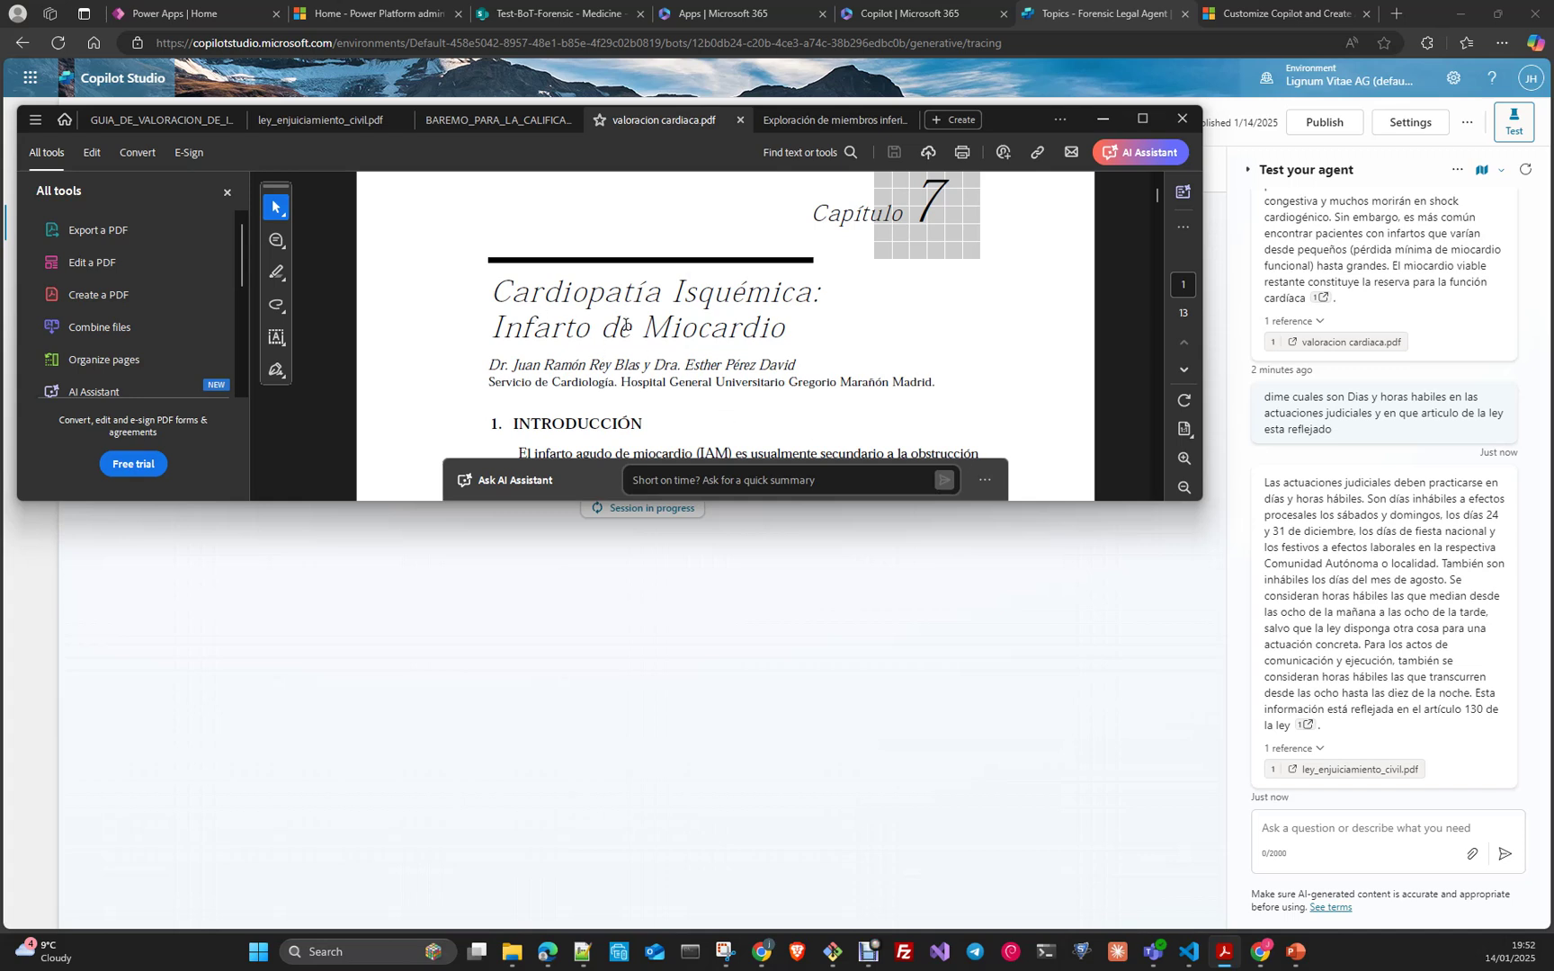
scroll(757, 358, "down", 1)
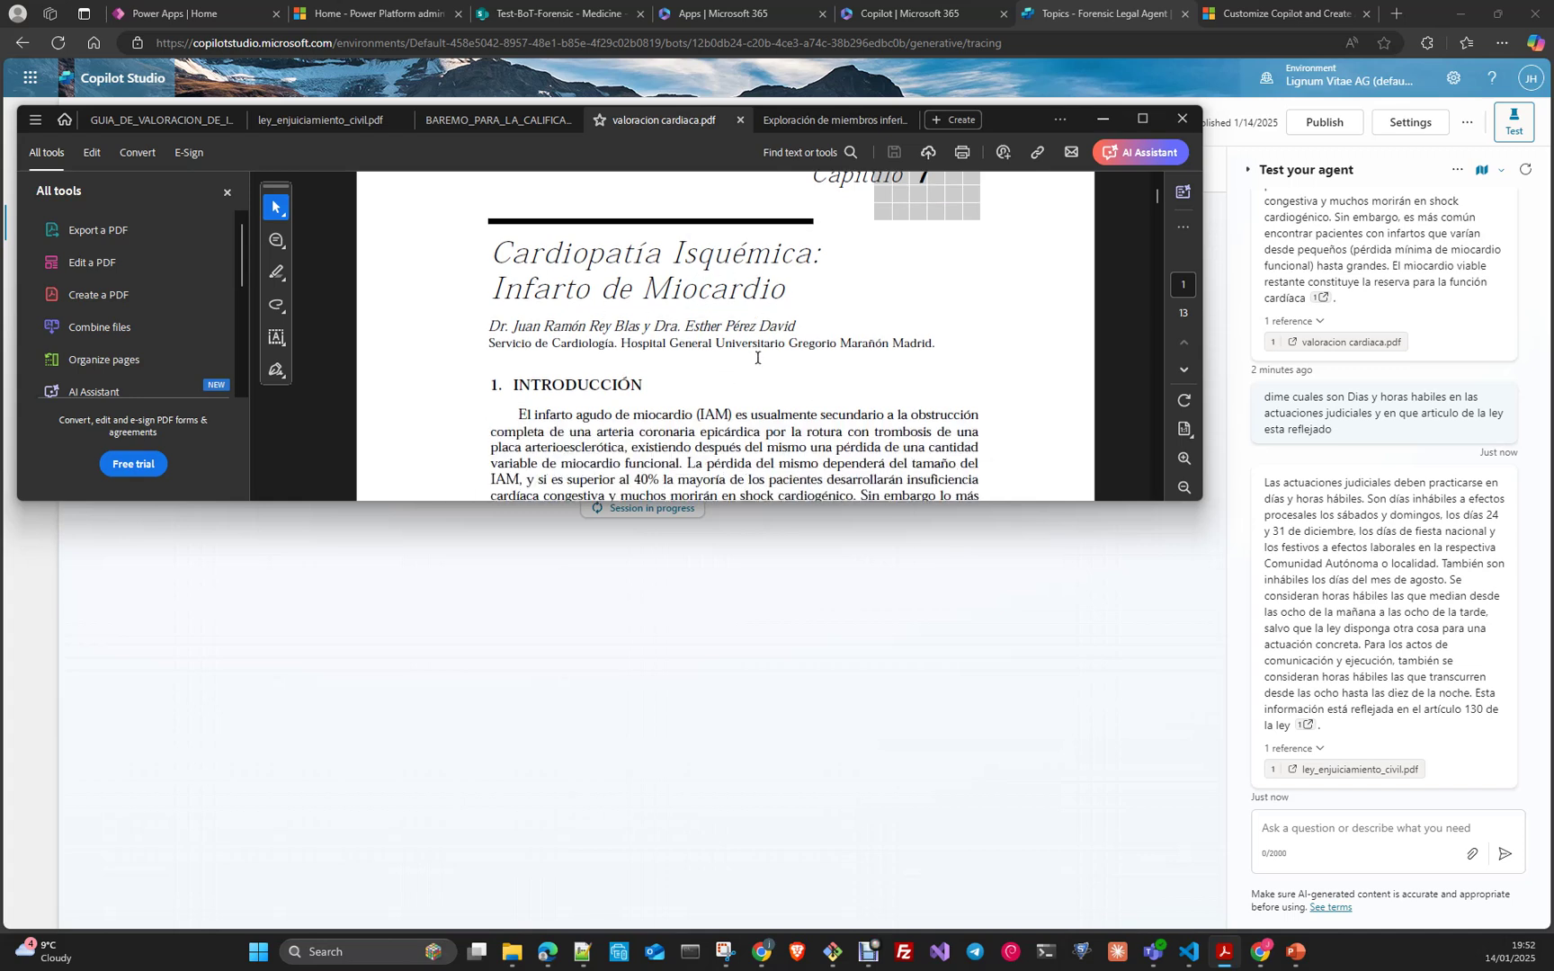
scroll(757, 358, "up", 1)
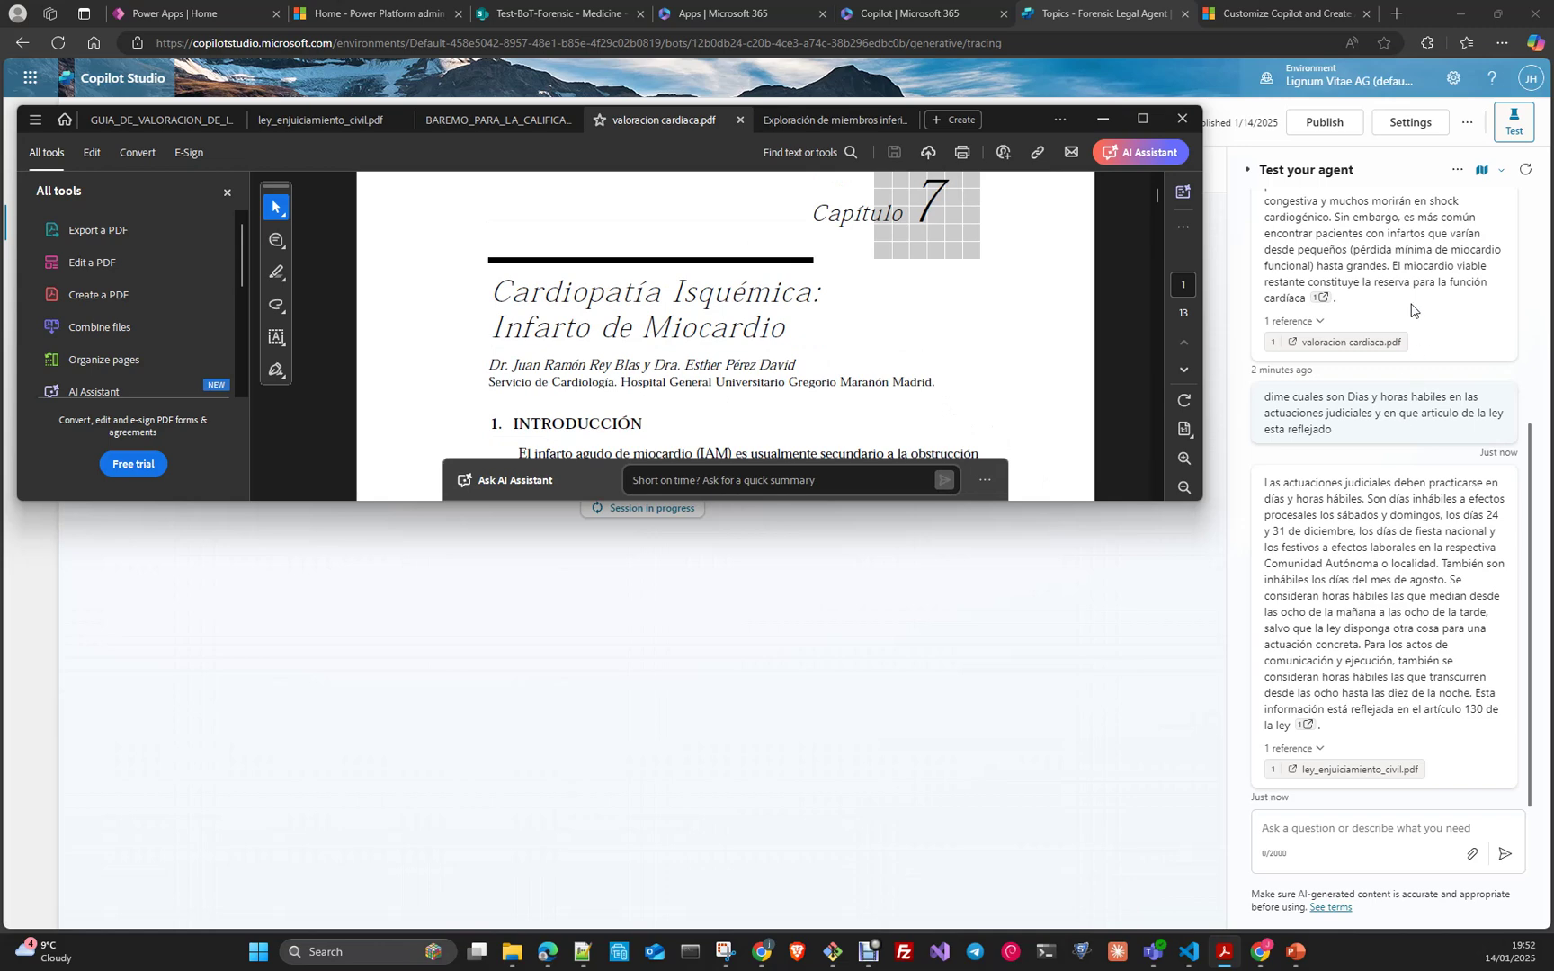
- Switch to Microsoft Teams and look at the existing chat with the Forensic Legal Agent
left_click_drag(1030, 147, 1553, 225)
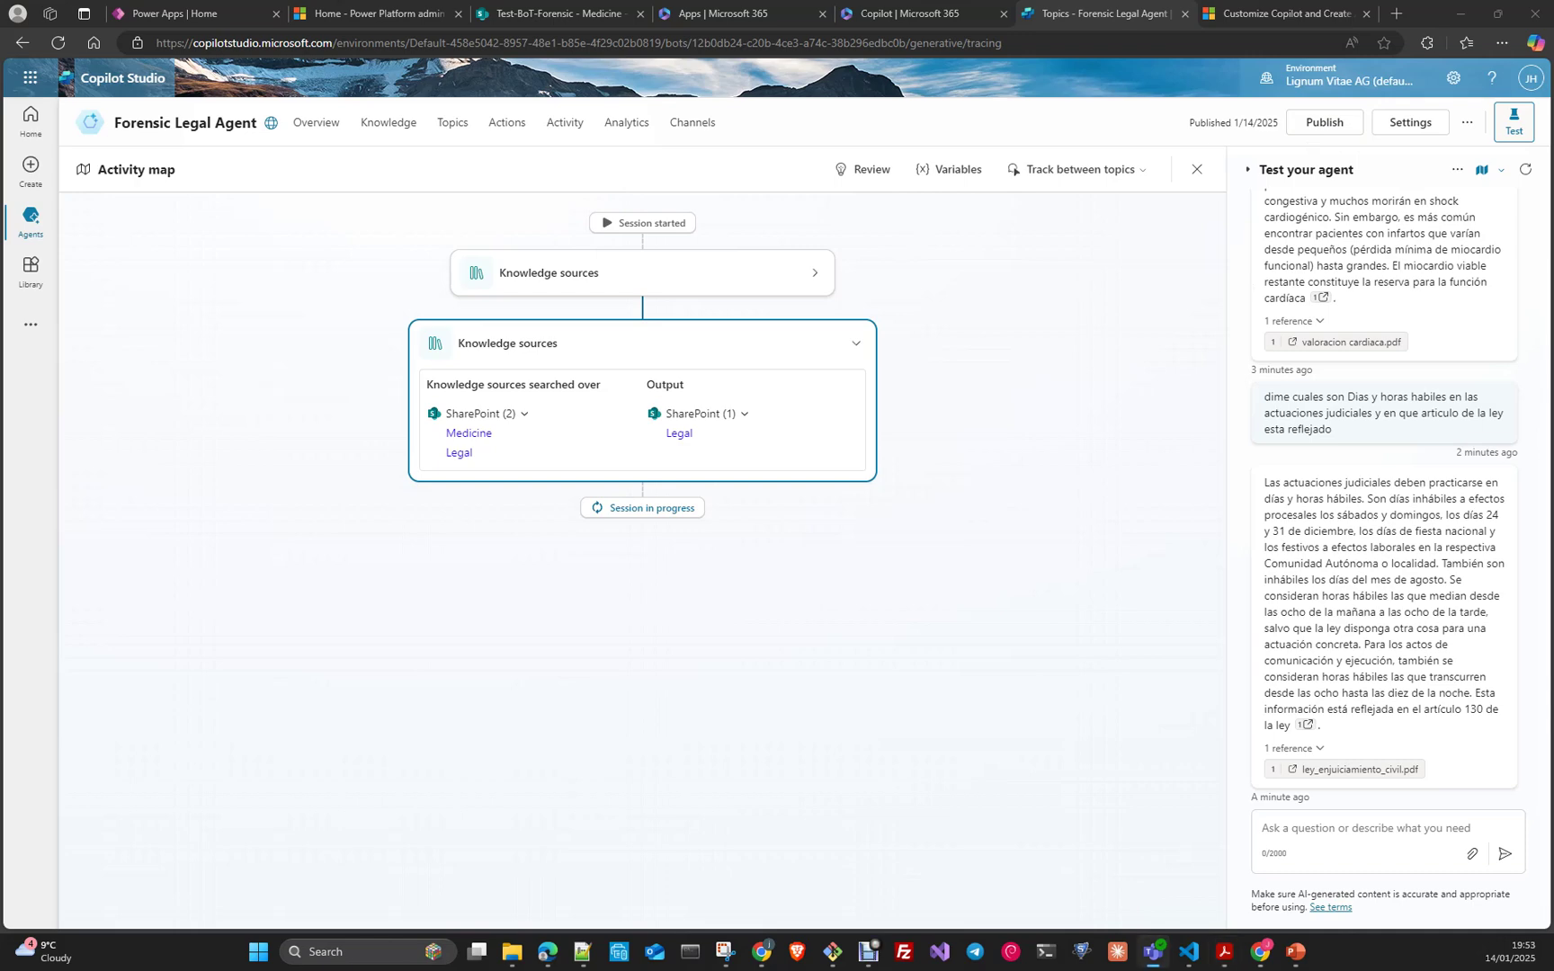
left_click(1152, 951)
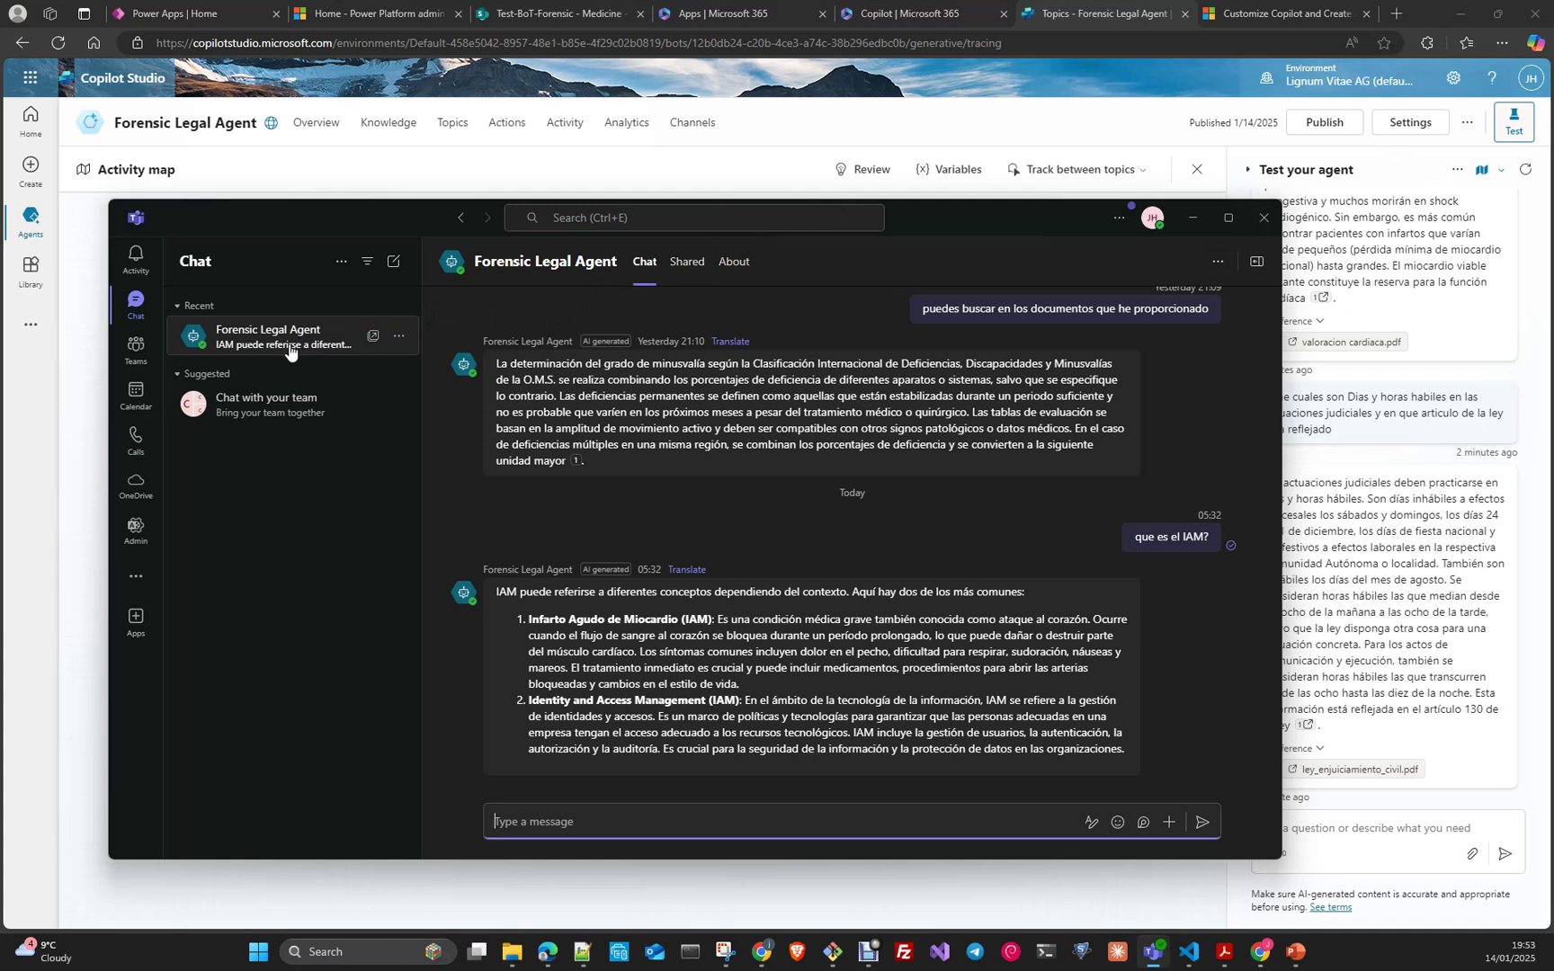
left_click(1193, 219)
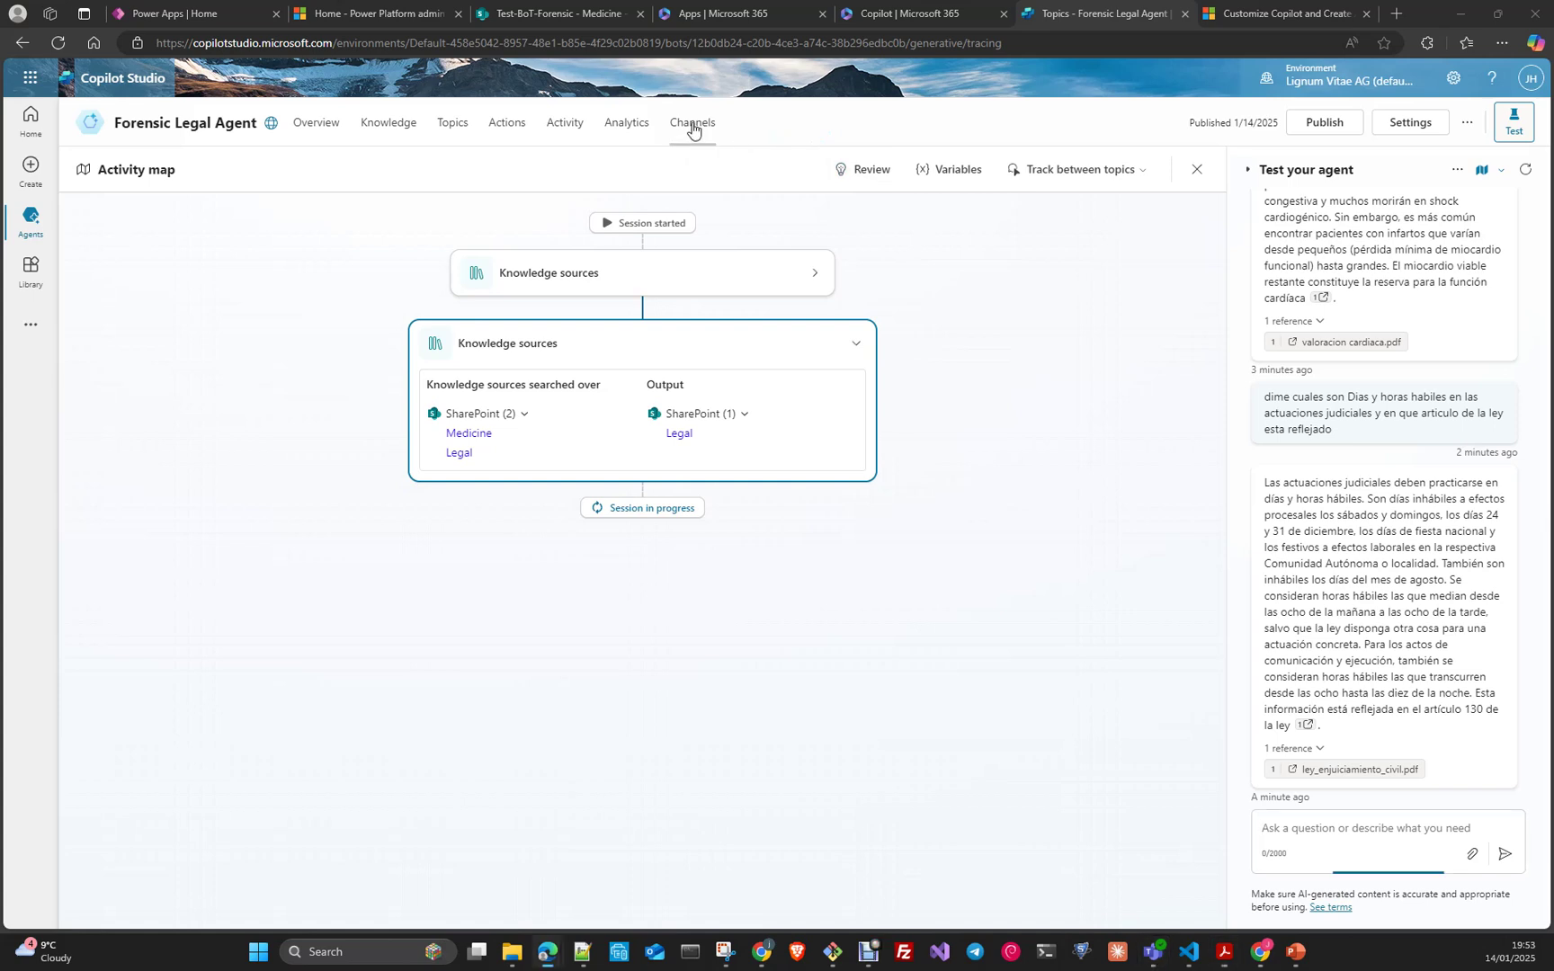
- Copy the agent's share link from the availability options of its Microsoft Teams channel
left_click(691, 127)
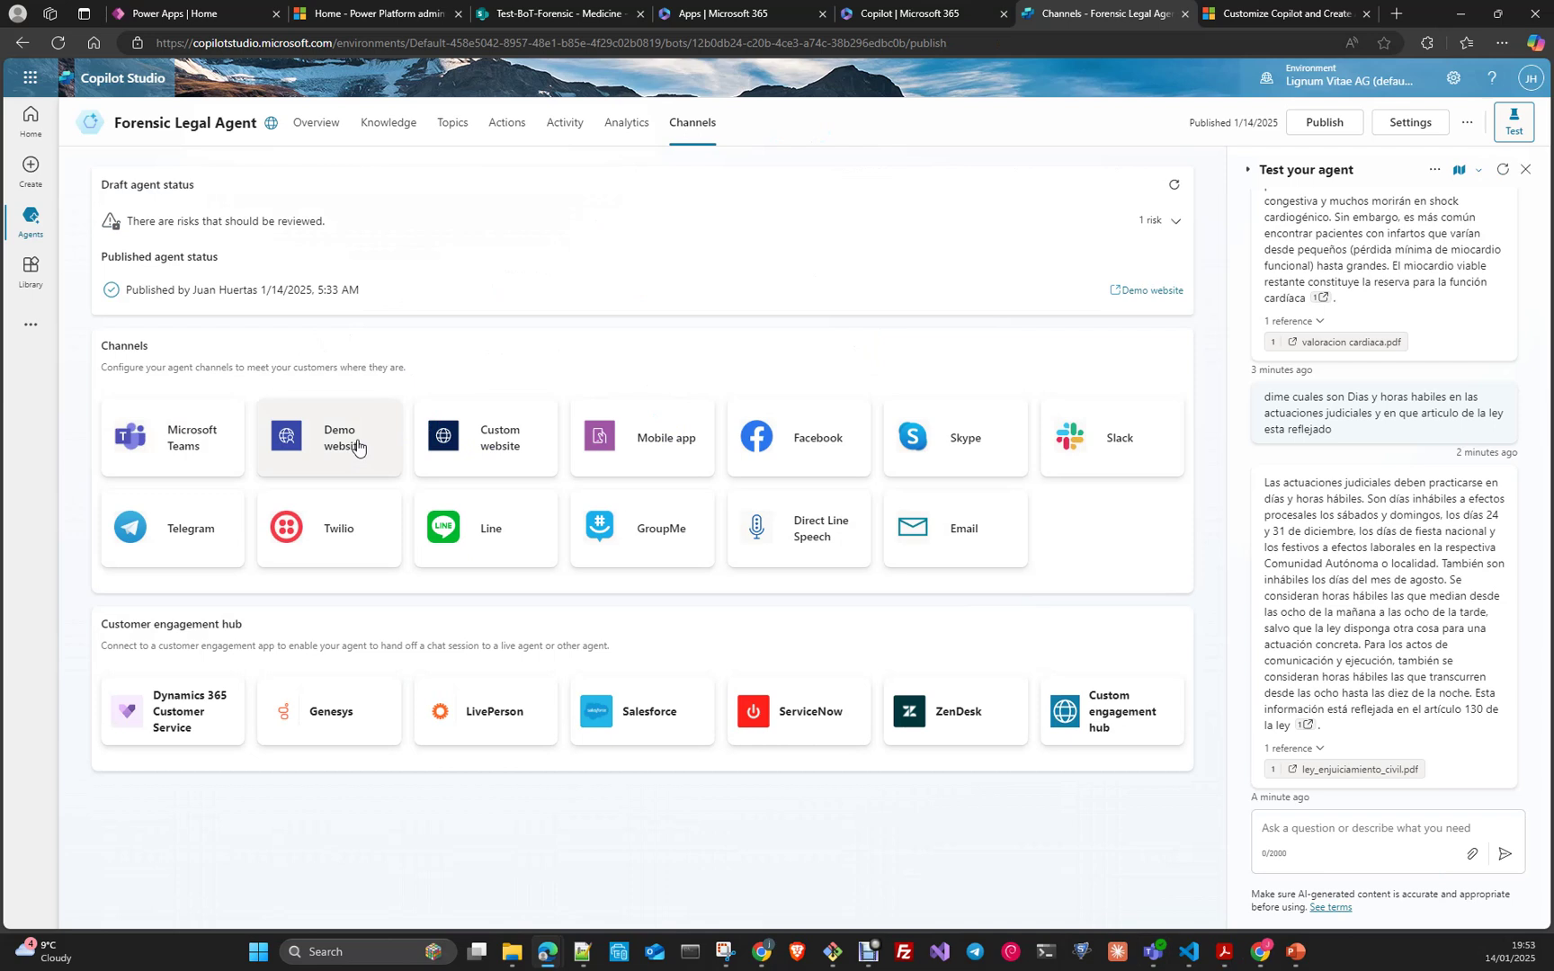
left_click(202, 447)
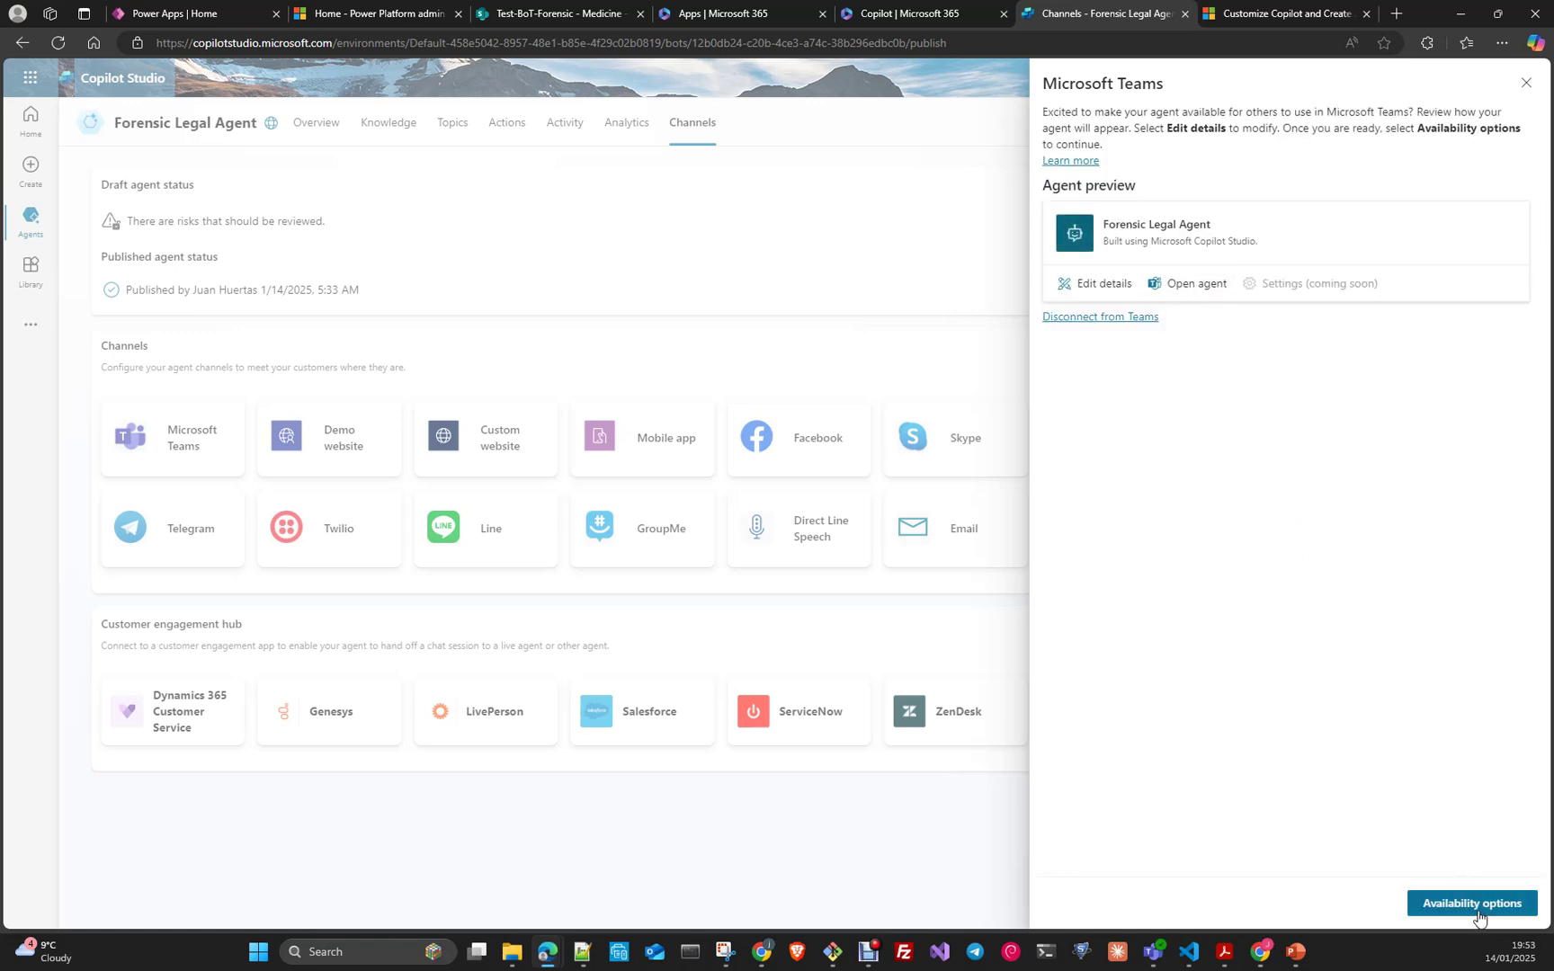
left_click(1478, 906)
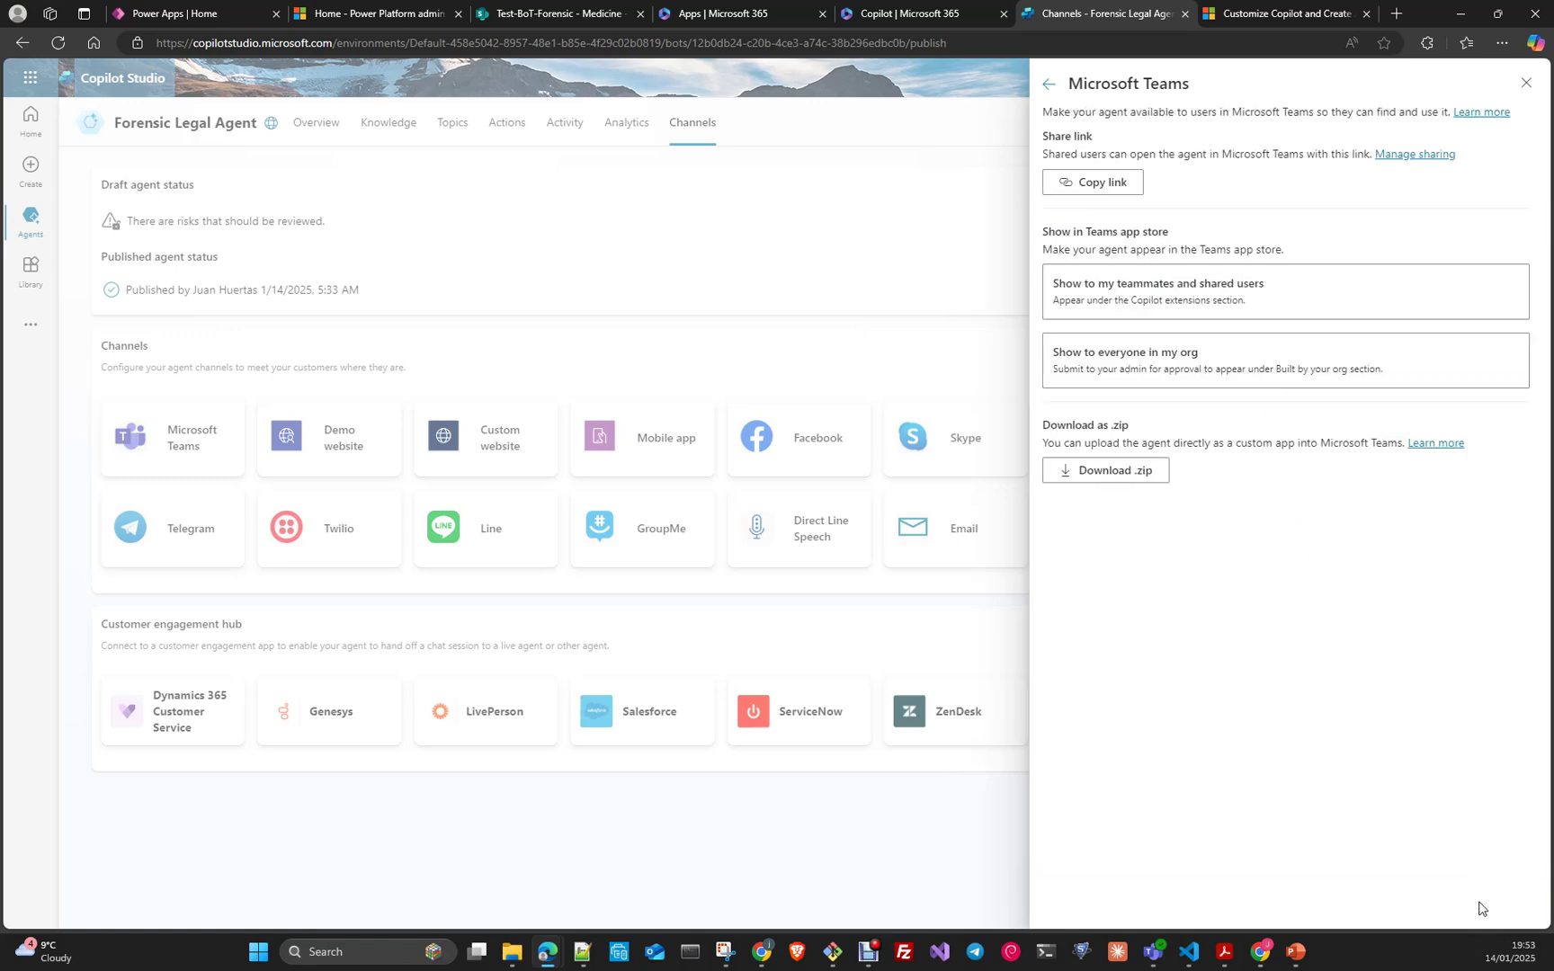
left_click(1108, 189)
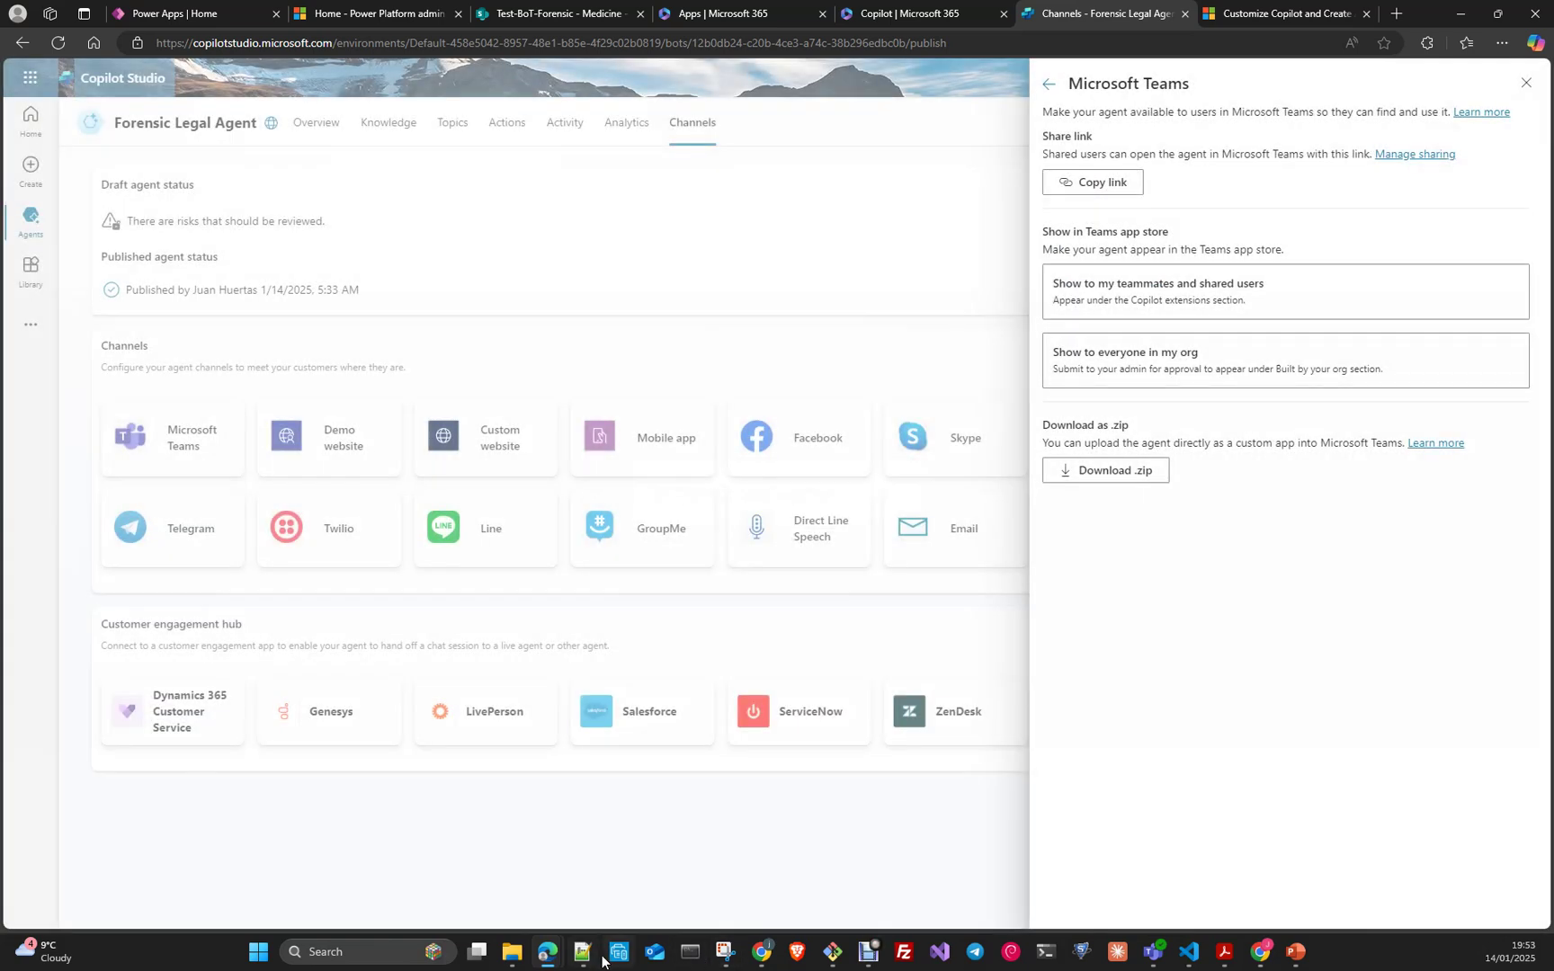
- Paste the copied Teams link into an empty Notepad++ document, review it, and return to the channel list in Copilot Studio
left_click(585, 954)
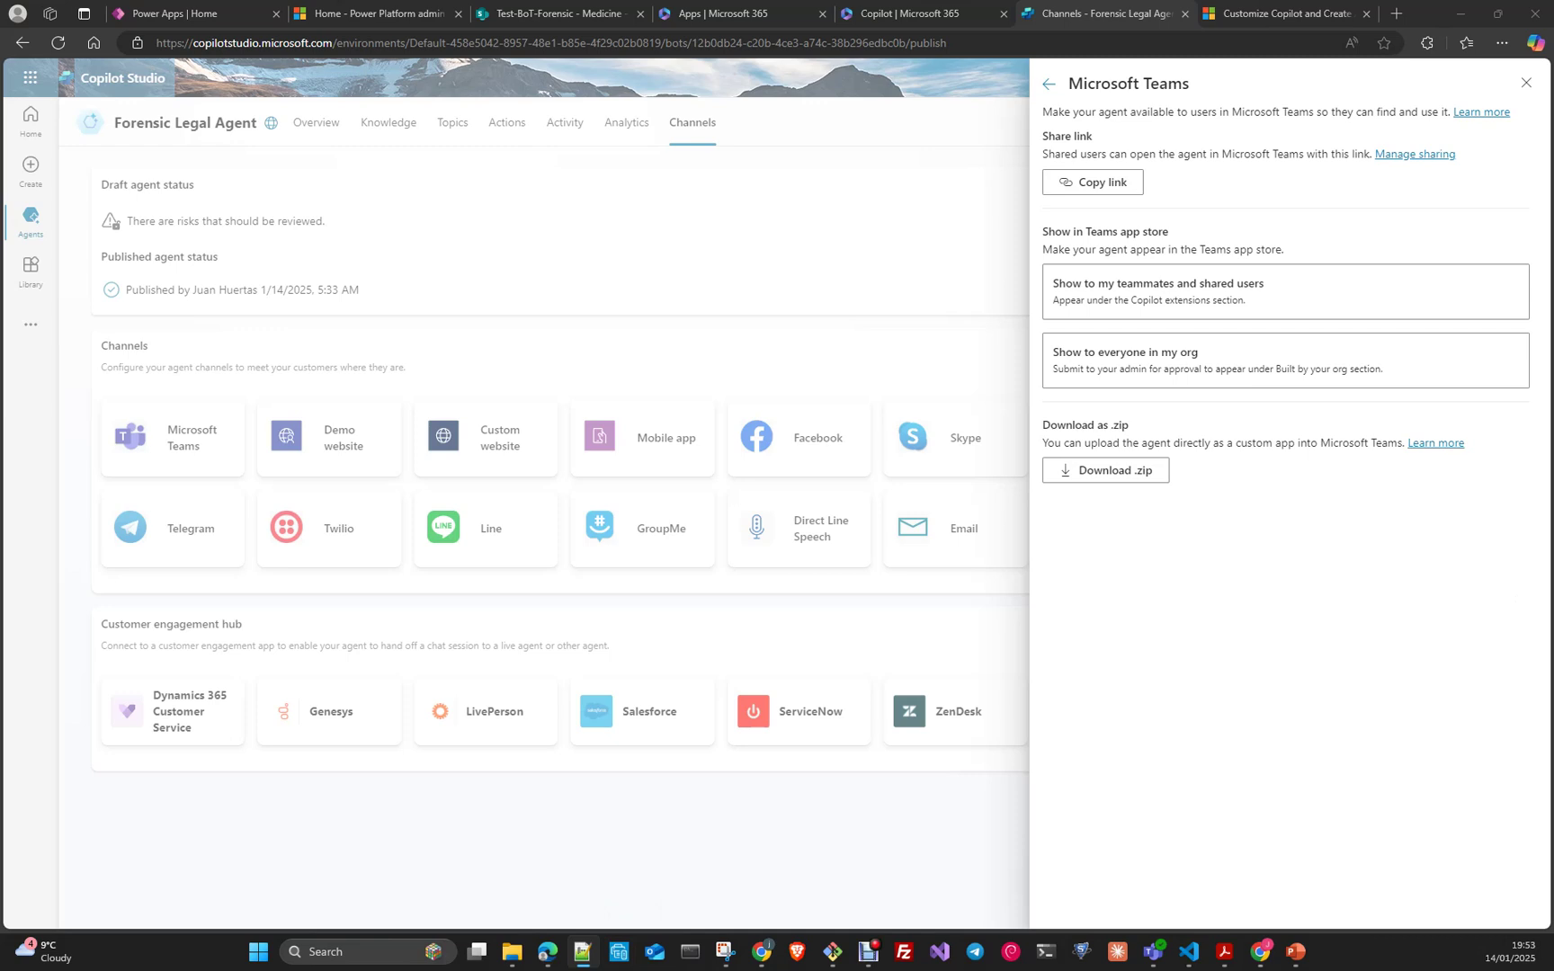
key("alt+Tab")
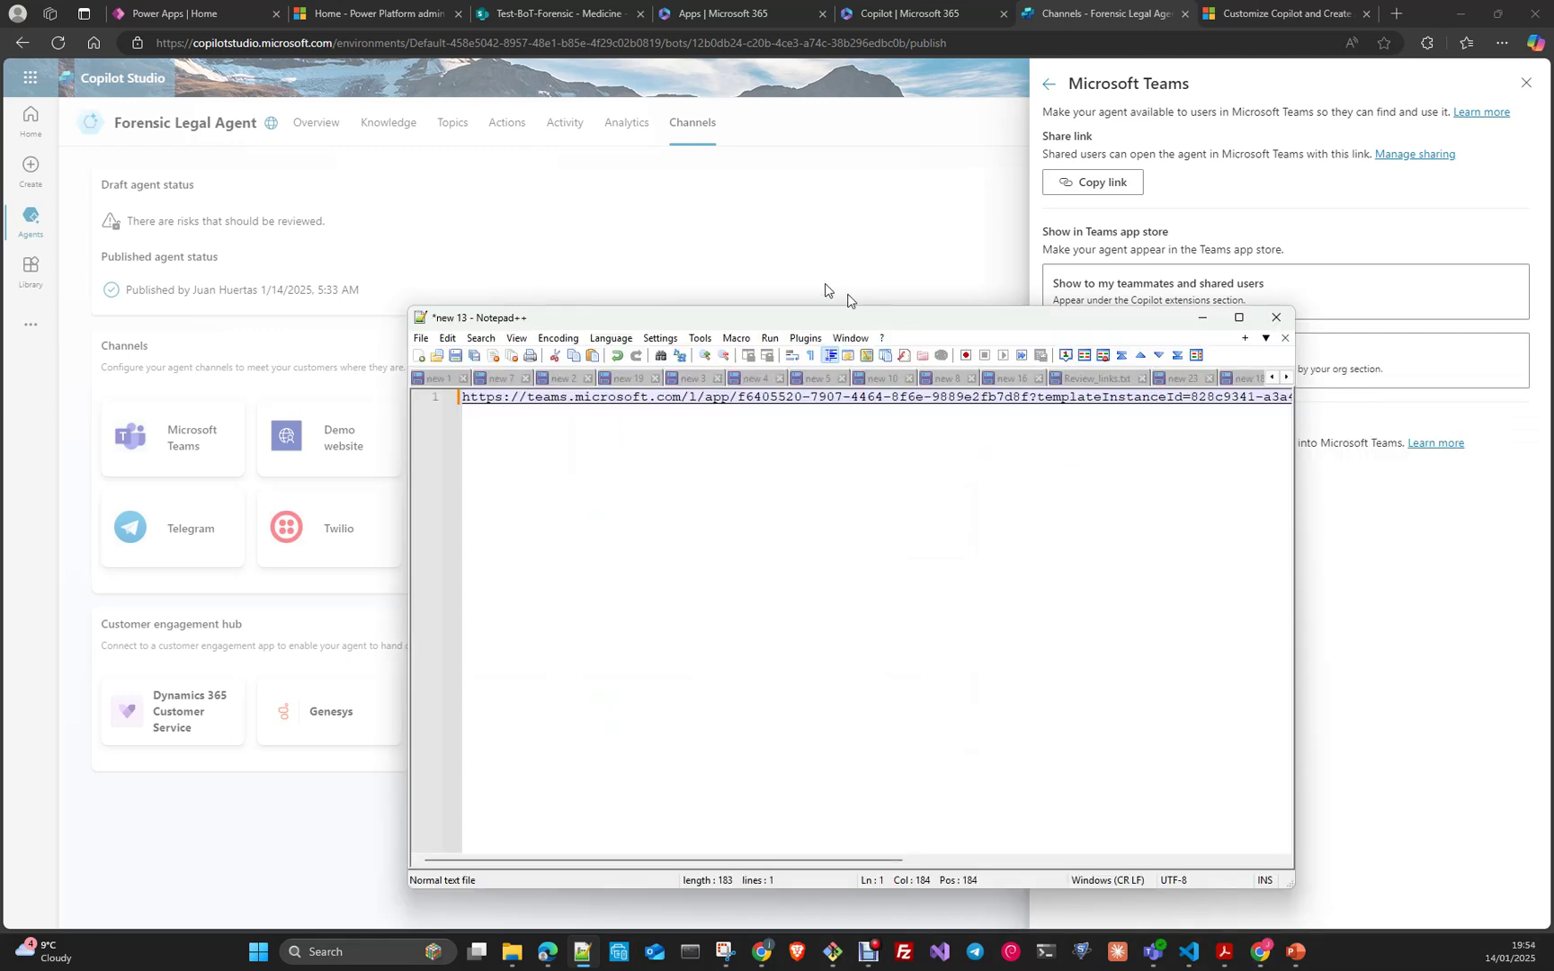
left_click_drag(825, 311, 575, 96)
left_click(968, 110)
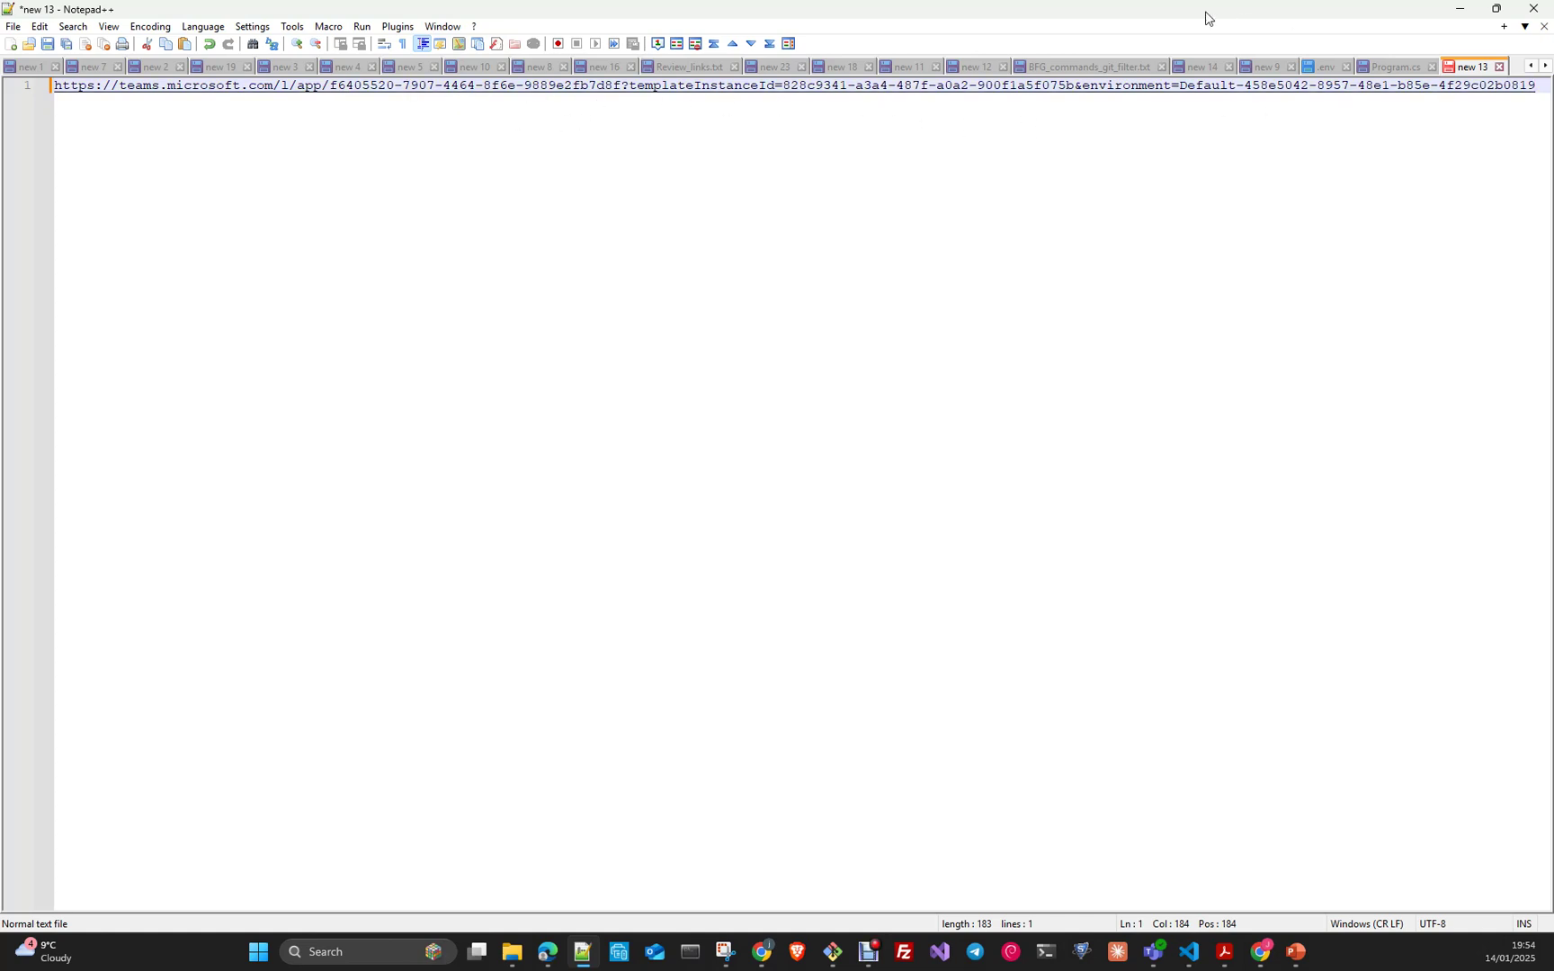
key("super+Down")
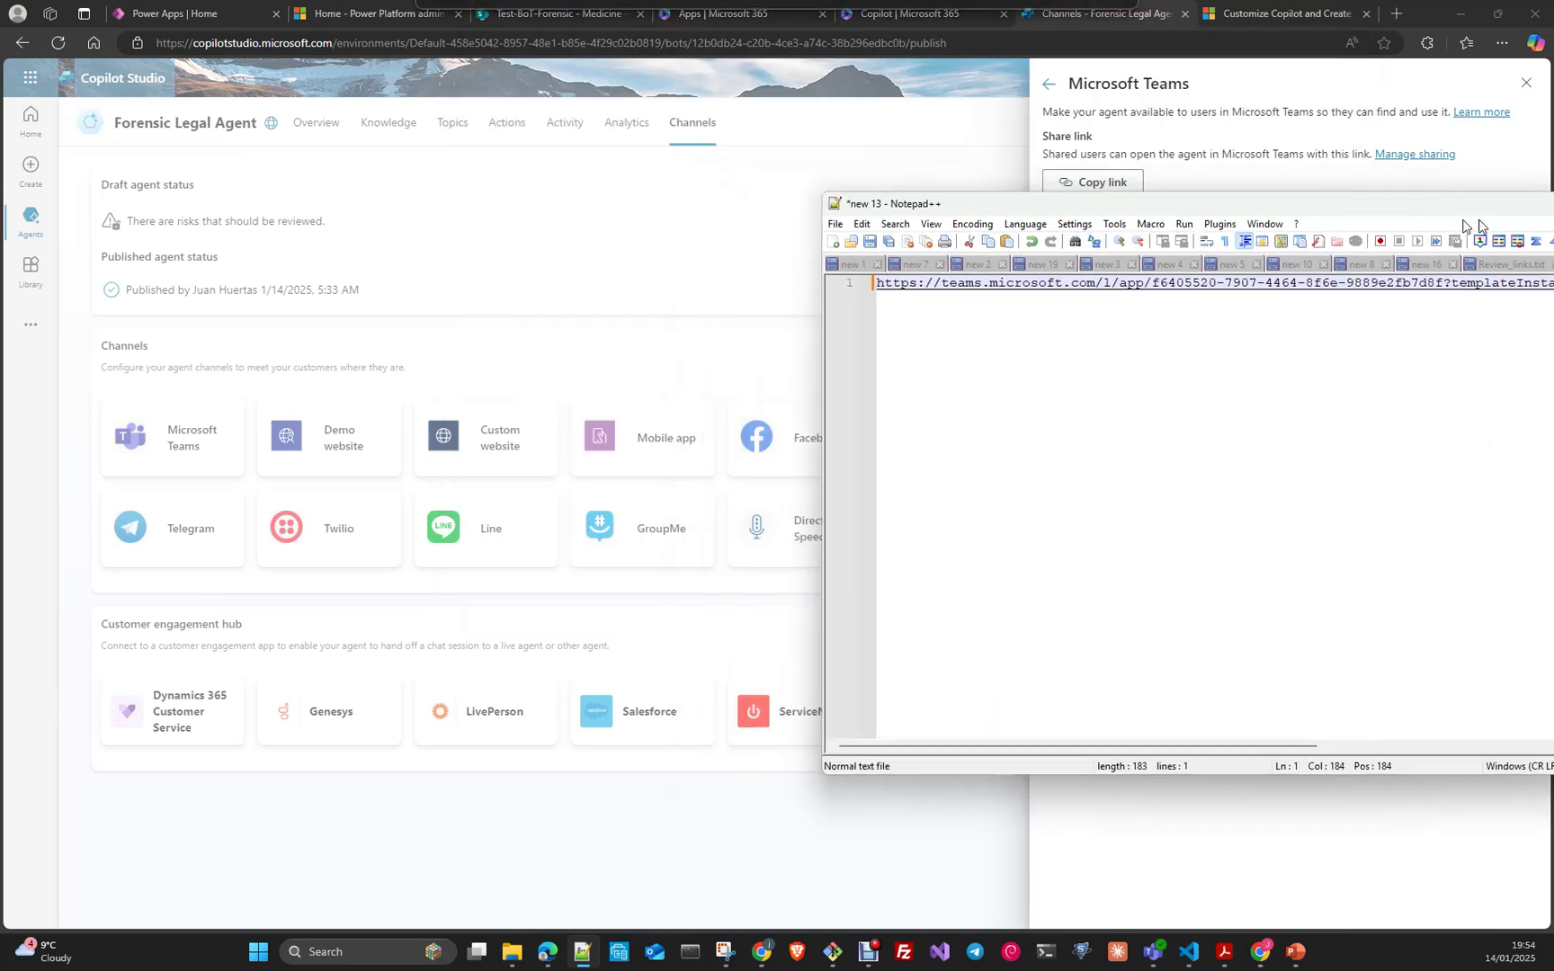
key("super+Down")
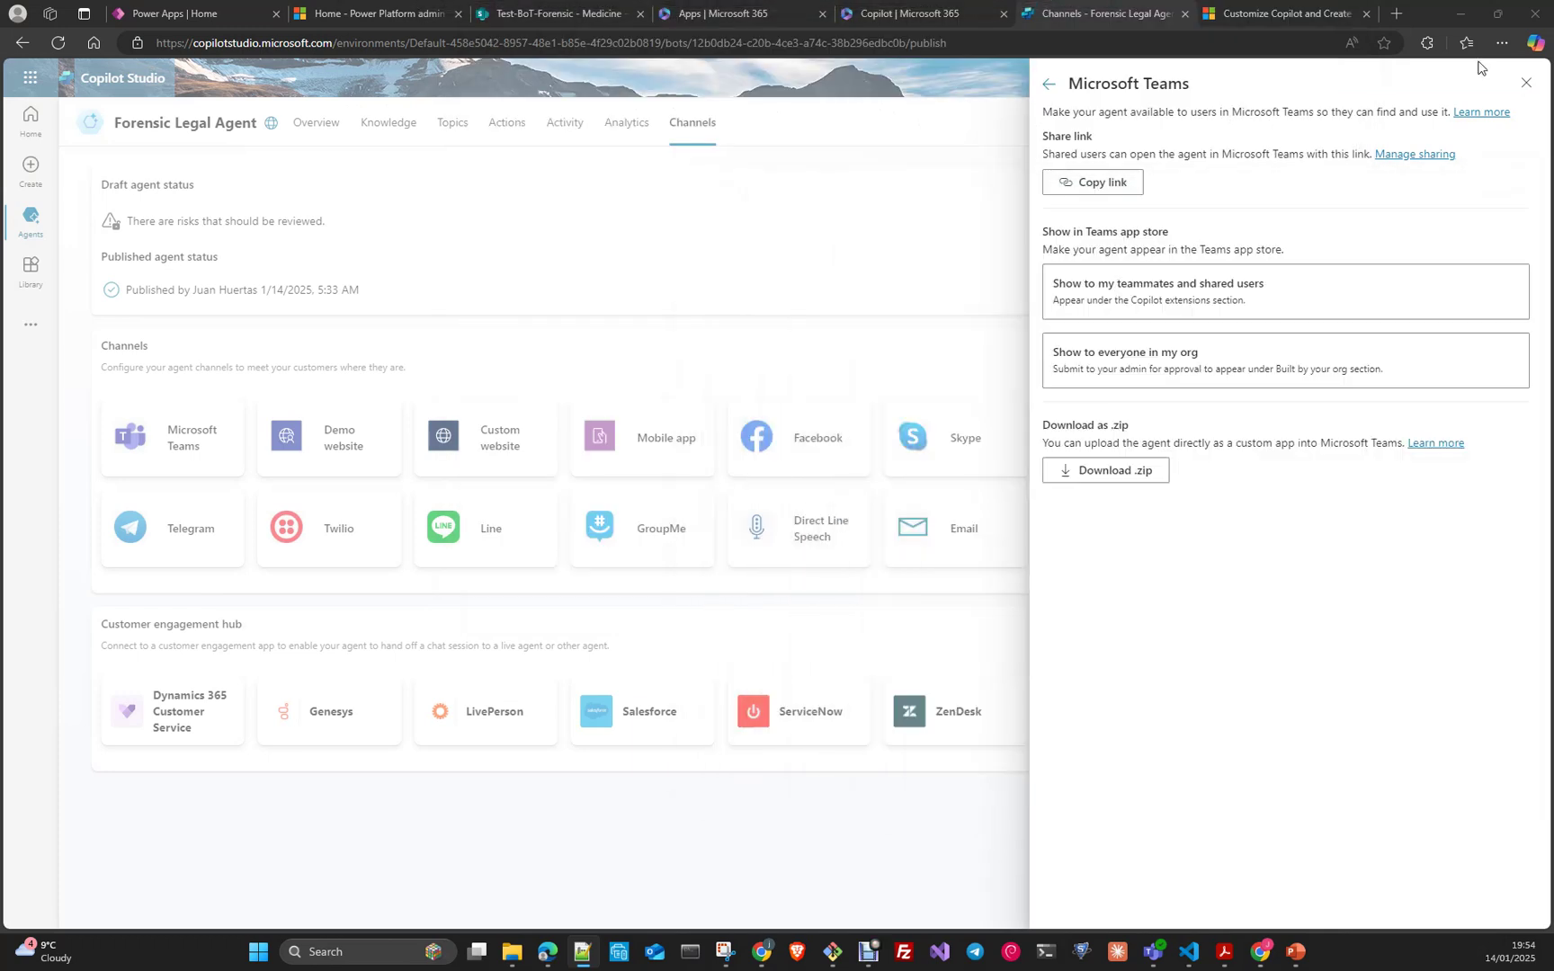
left_click(1527, 81)
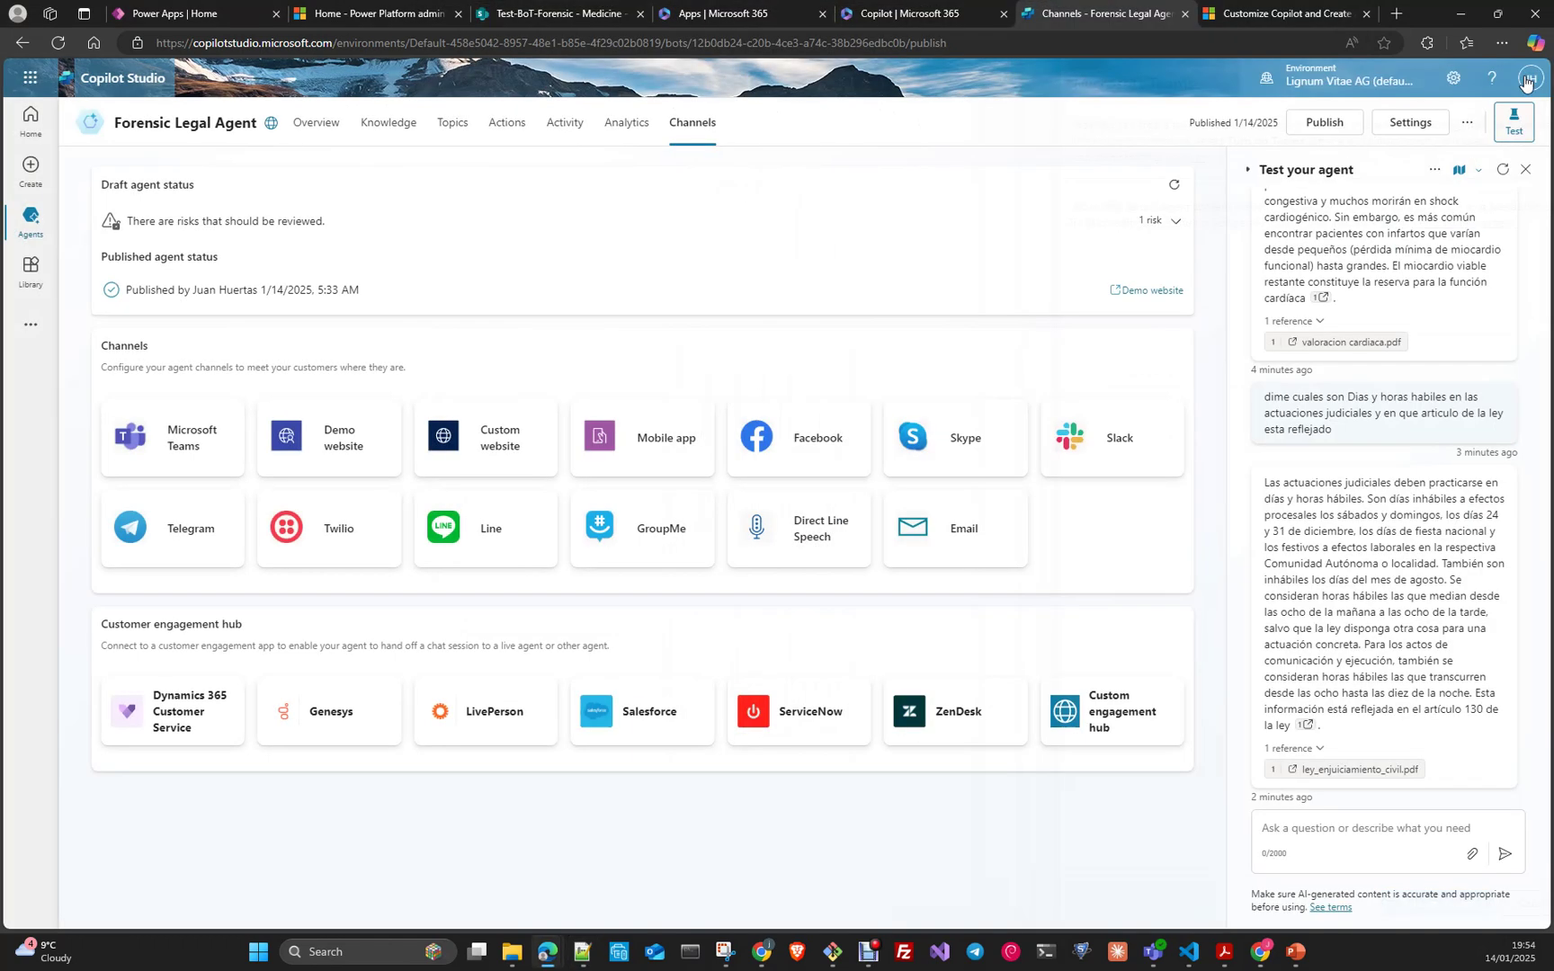
- Switch to Microsoft Teams and send the Forensic Legal Agent "Normas generales para la evaluacion de la discapacidad. enumera las mas importantes"
left_click(1156, 955)
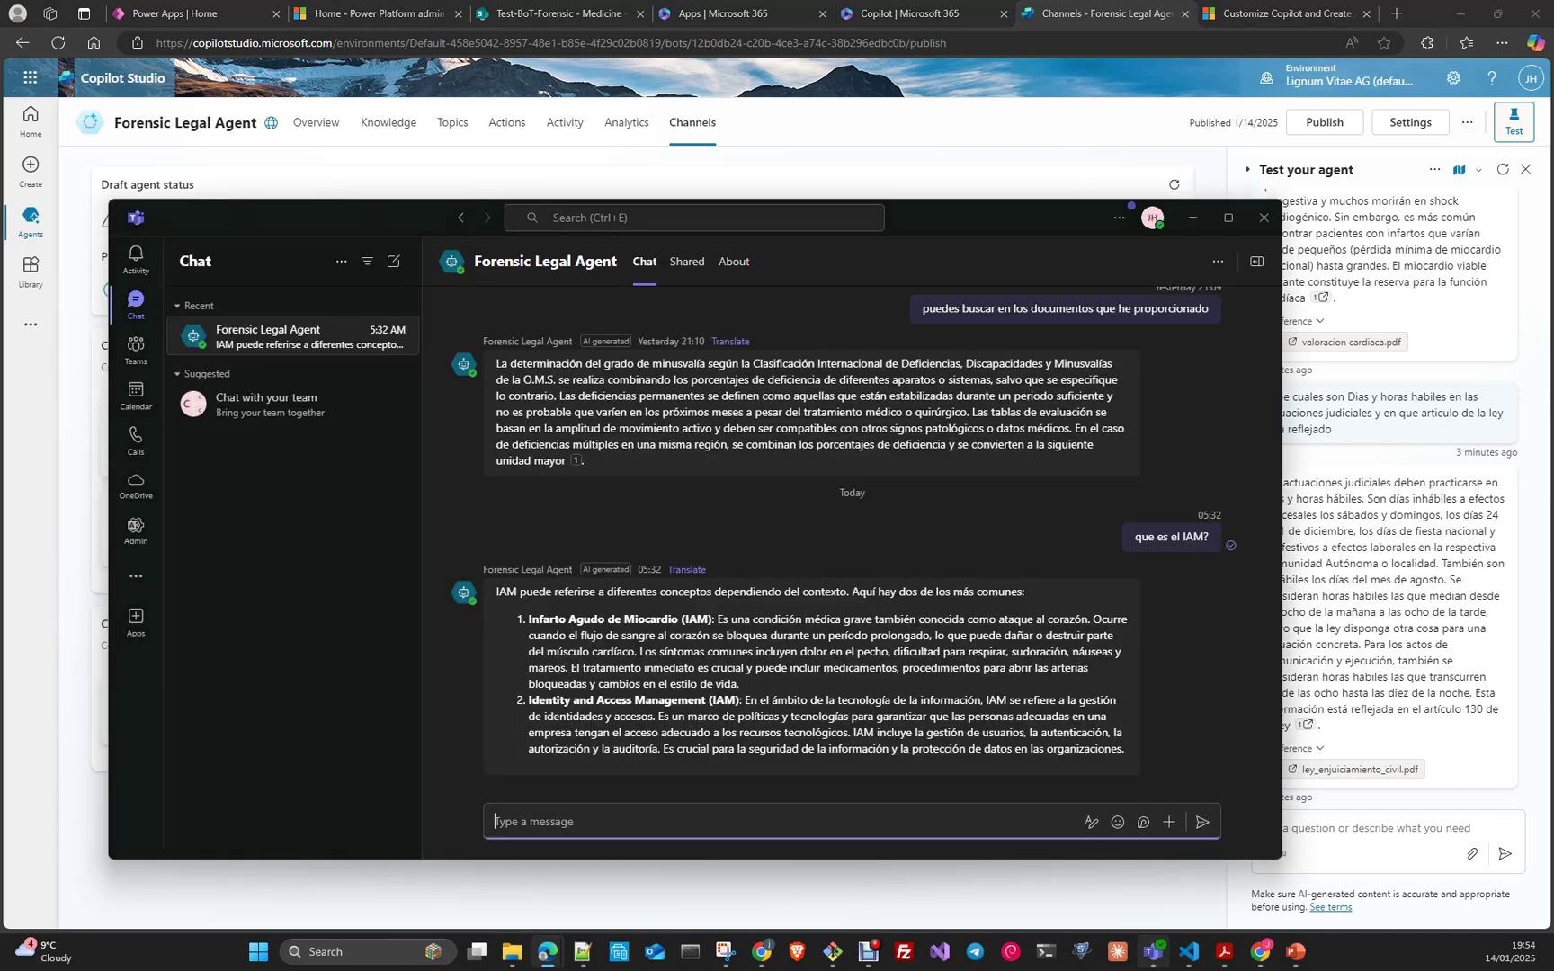
key("super+Up")
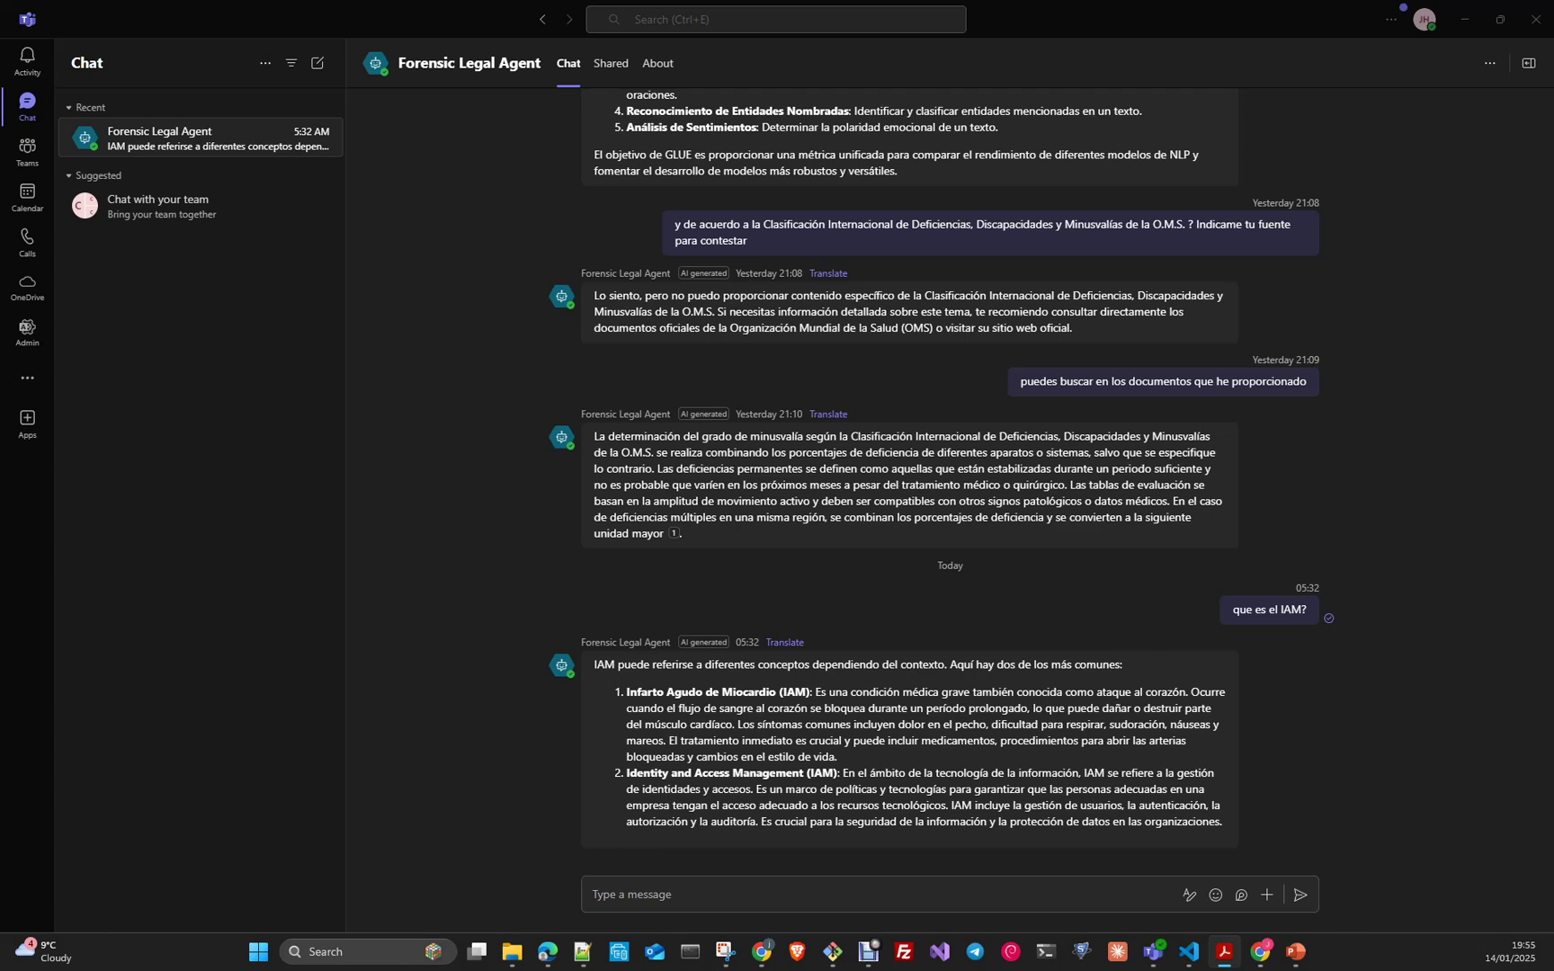
left_click(685, 900)
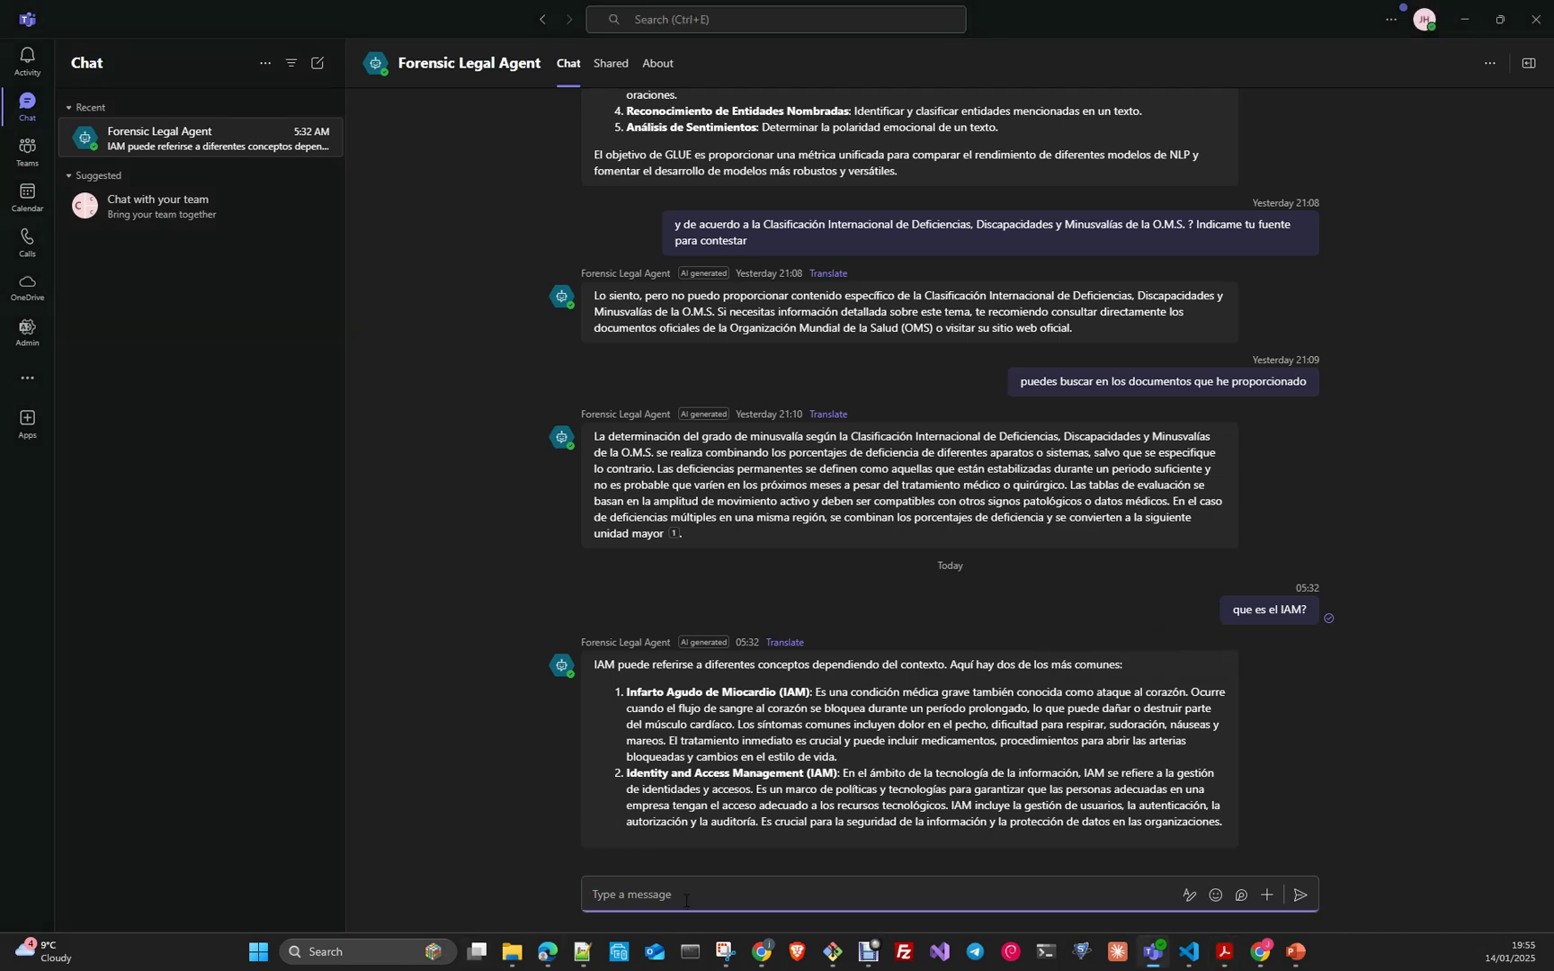
type("Normas generales para")
key("alt+space")
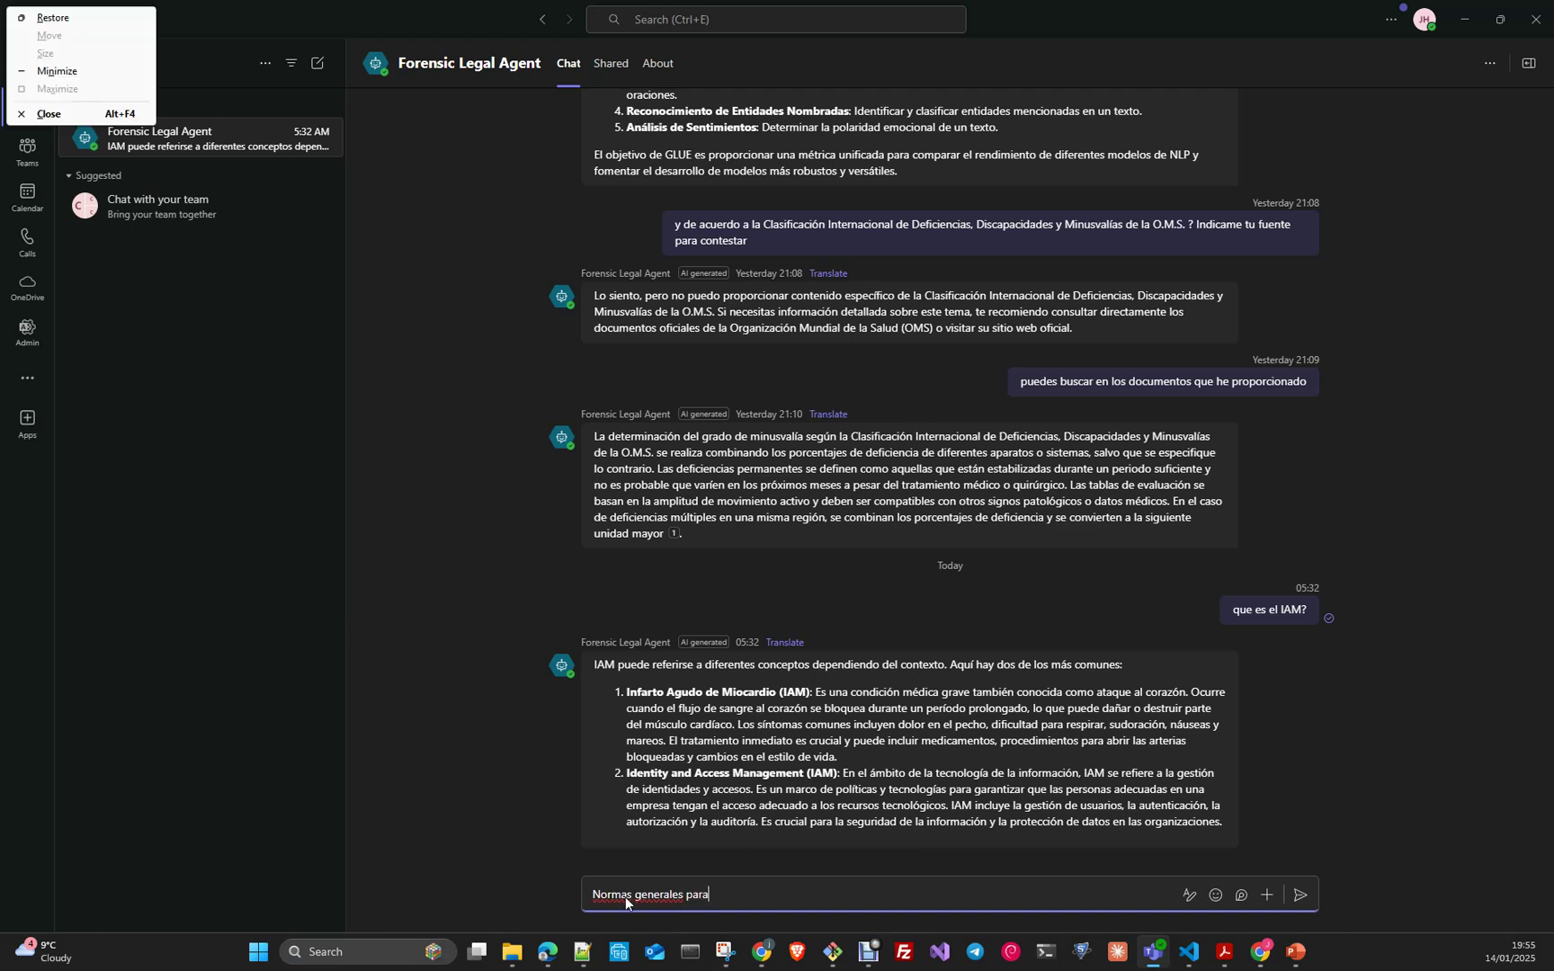
key("Escape")
type("la ")
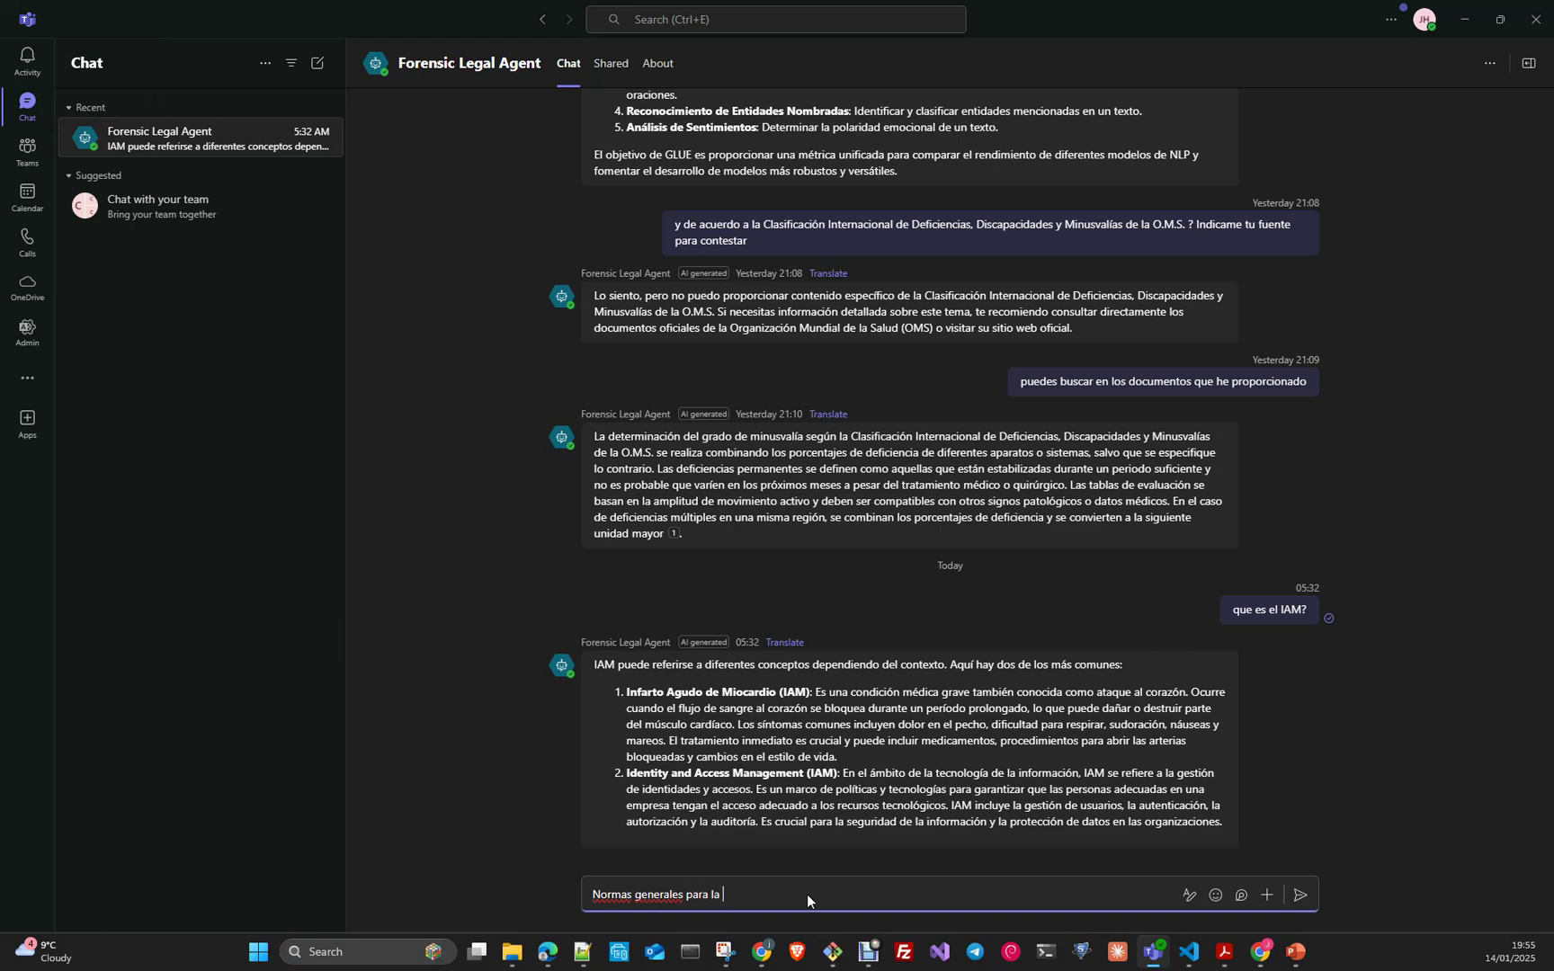
type("evaluacion de la discapacidad. enumera")
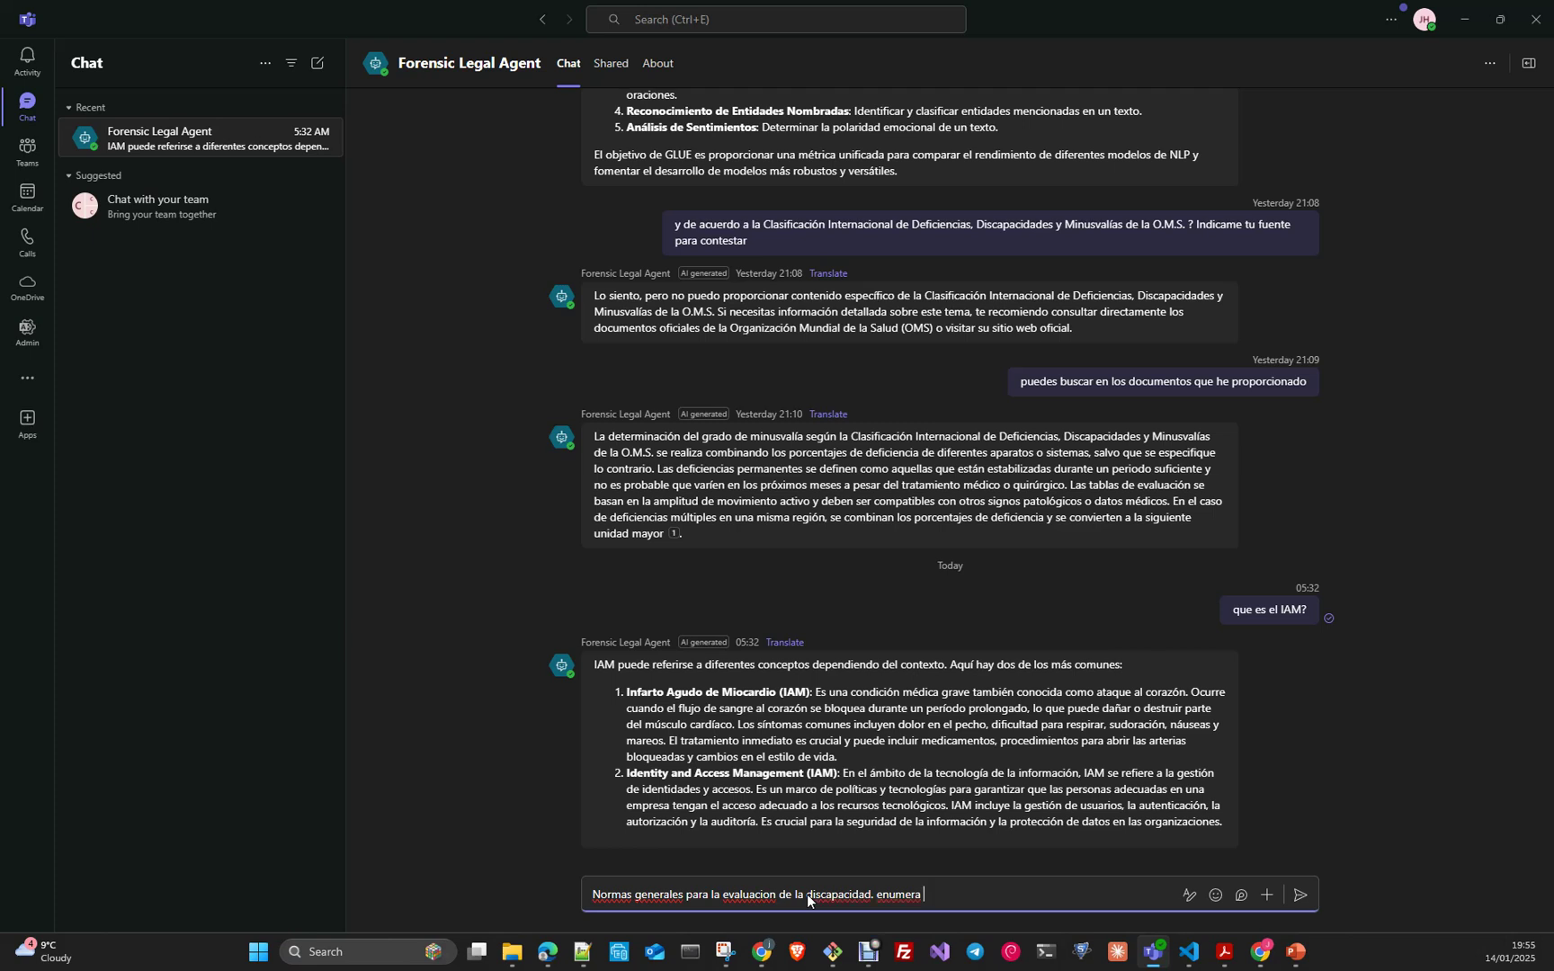
type(" las mas importantes")
key("Return")
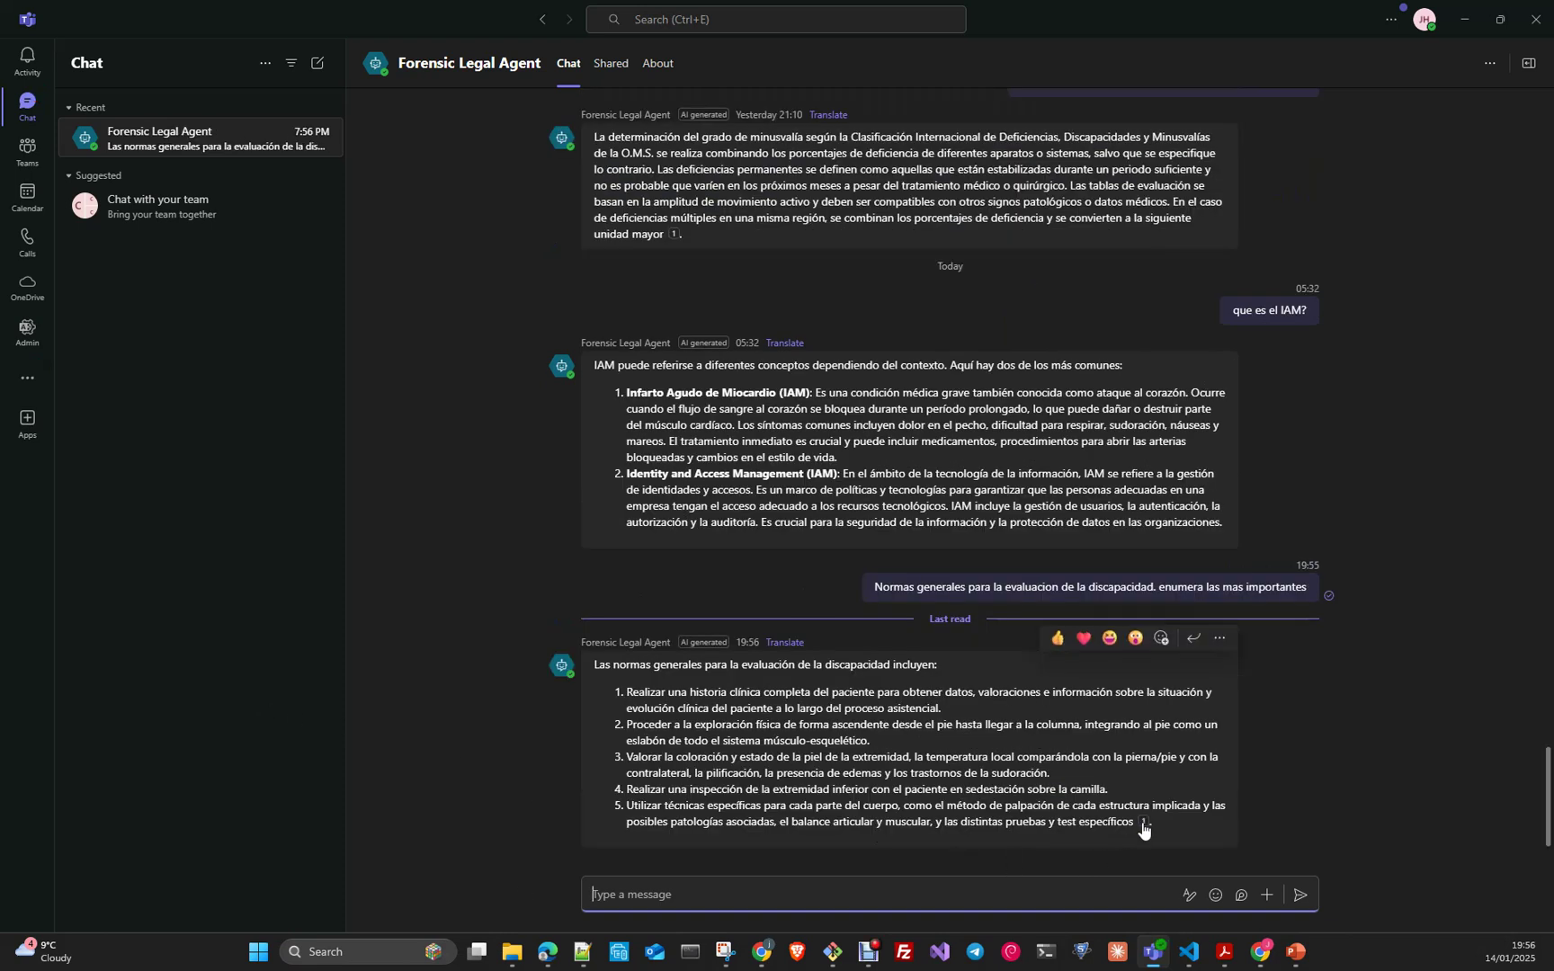
mouse_move(1146, 825)
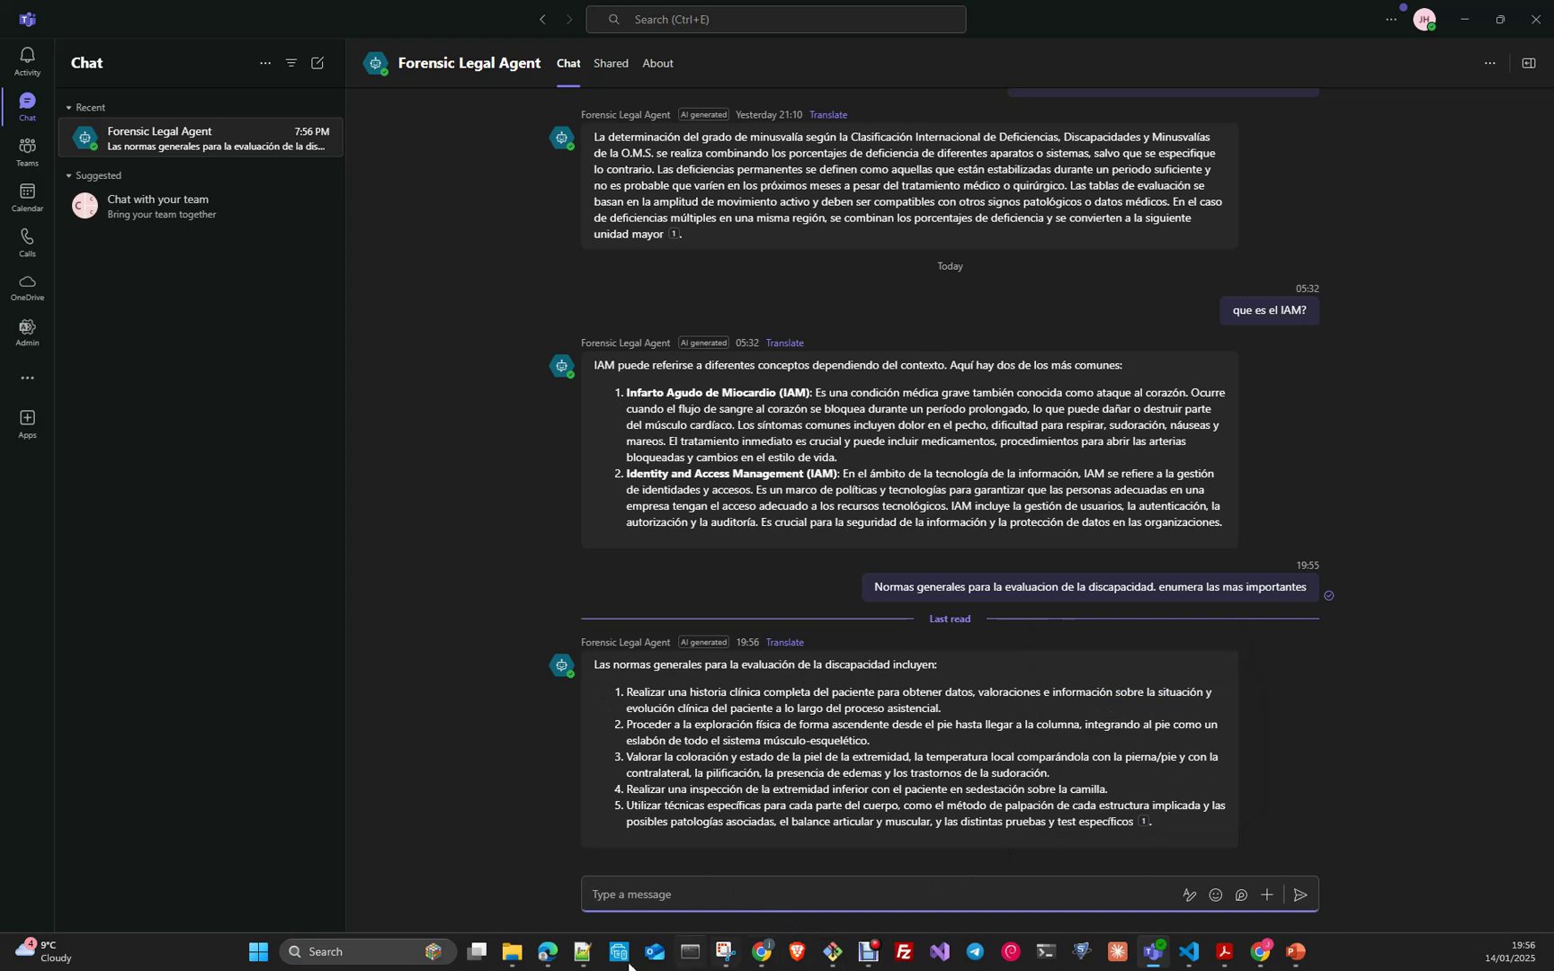
- Send "dime cuales son Dias y horas habiles en las actuaciones judiciales y en que articulo de la ley esta reflejado" to the agent in Teams
mouse_move(548, 959)
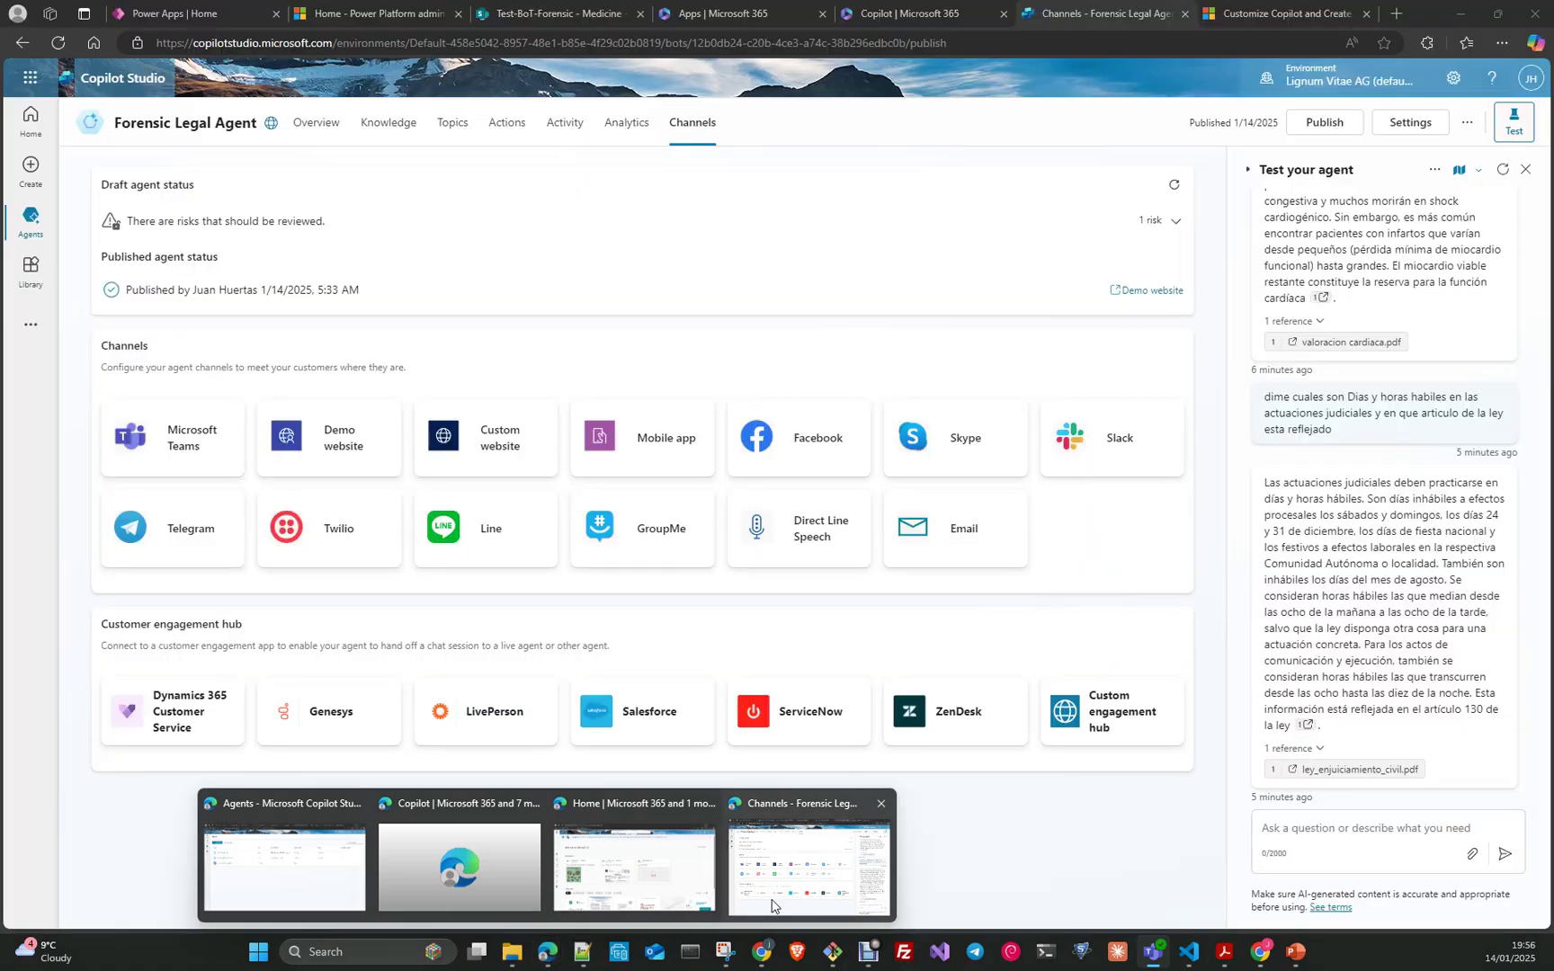
left_click(772, 904)
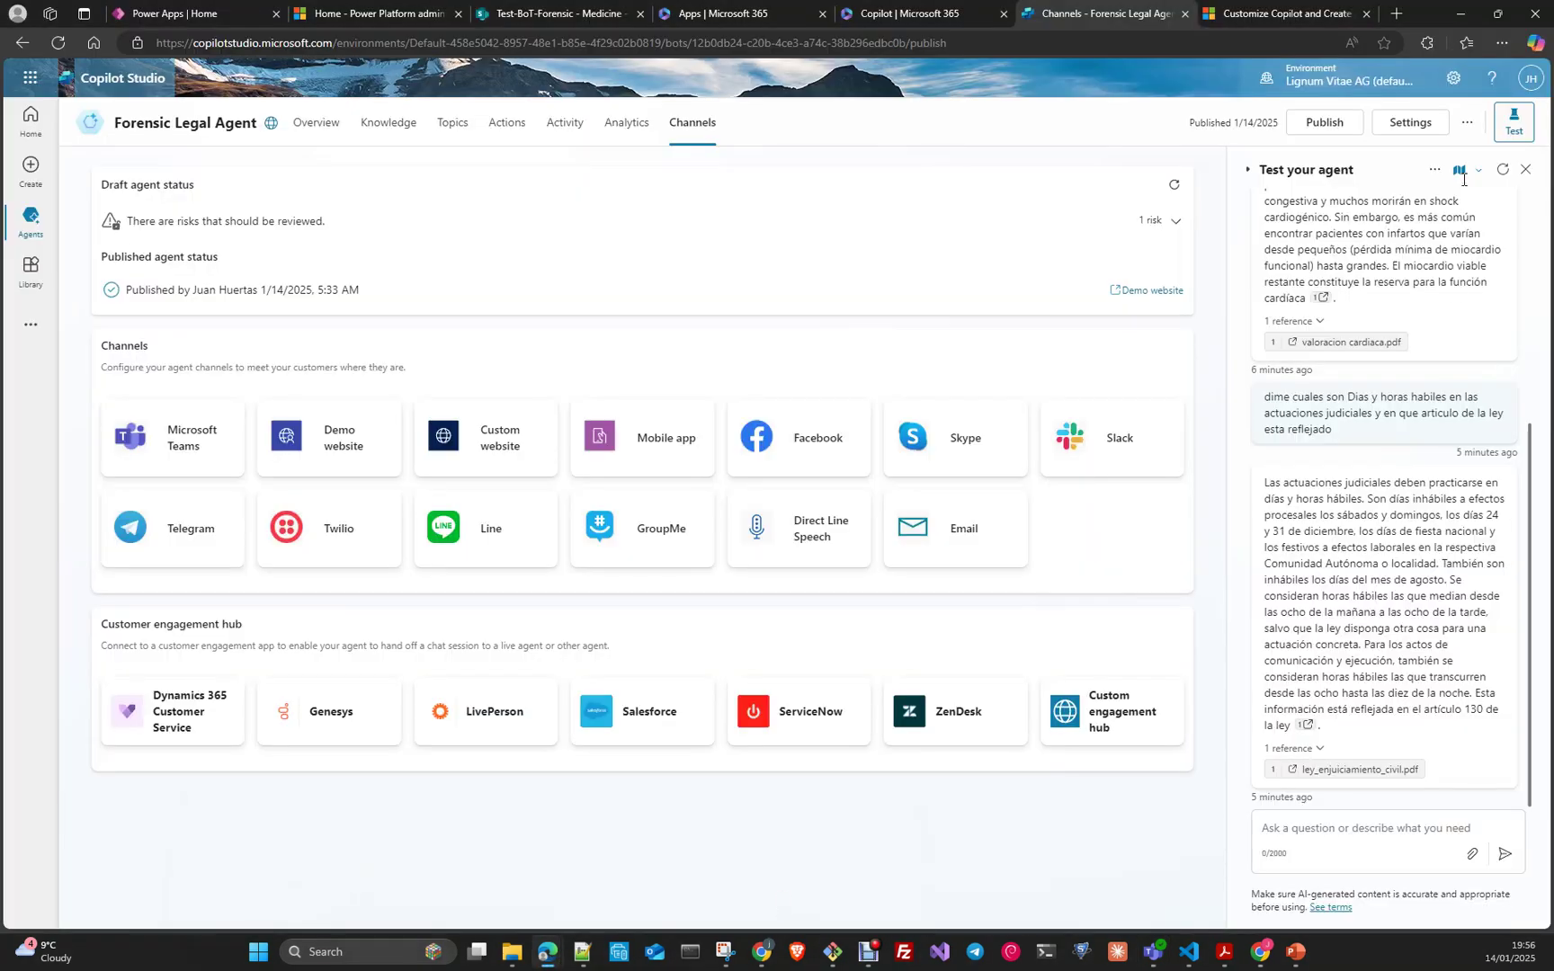
double_click(1435, 18)
left_click_drag(1520, 355, 1553, 274)
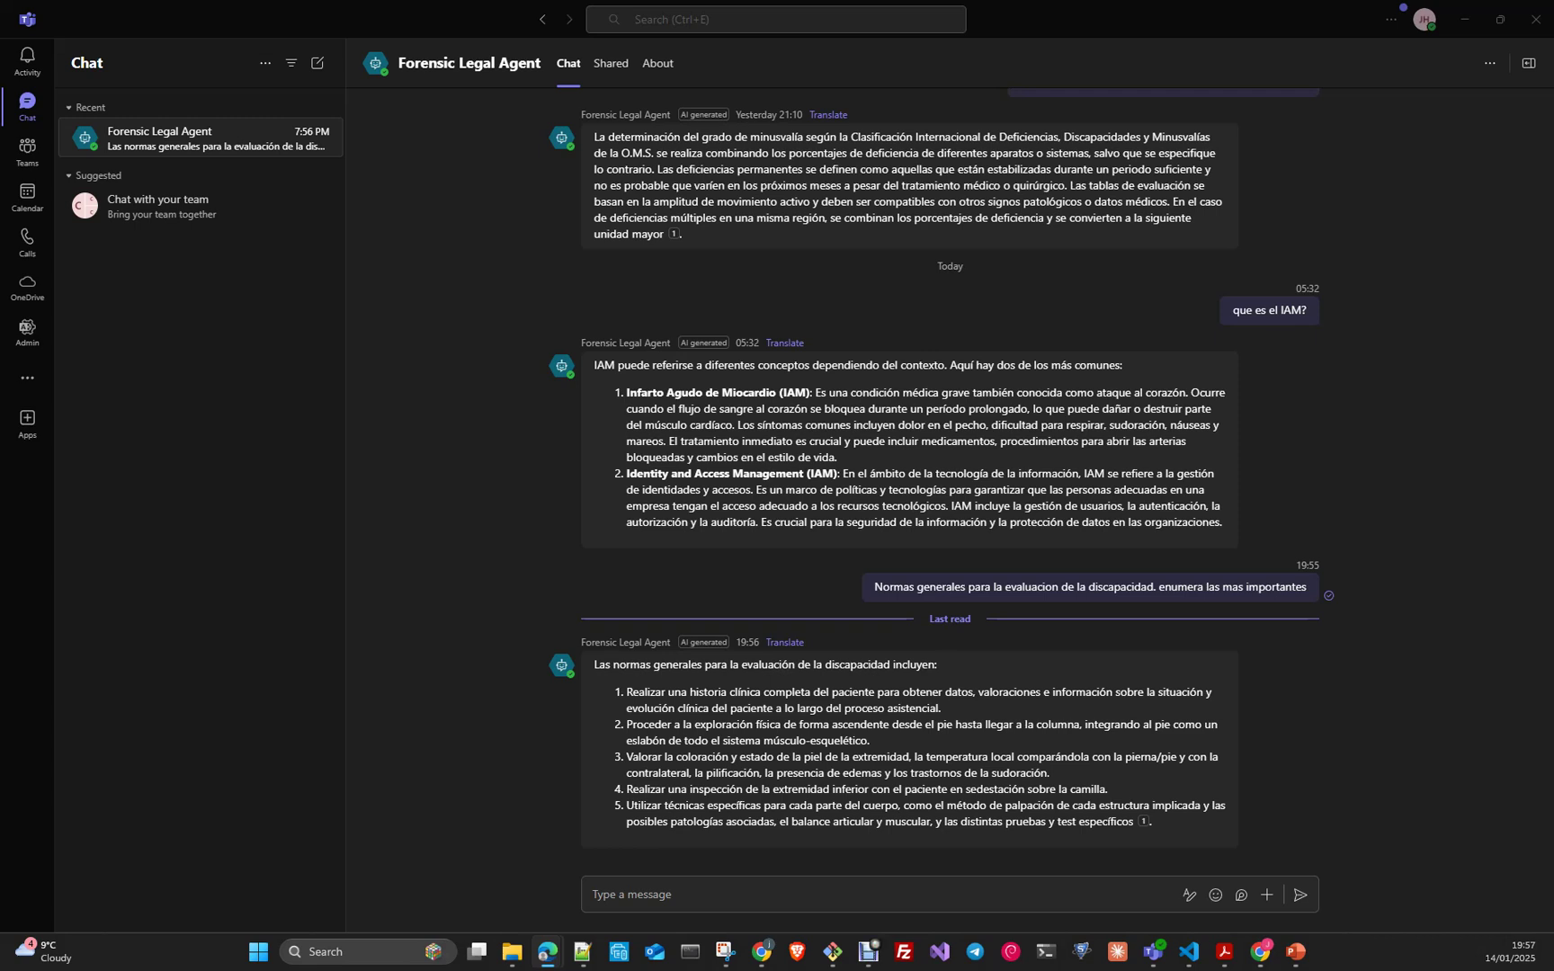
left_click(632, 894)
type("dime cuales son Dias y horas habiles en las actuaciones judiciales y en que articulo de la ley esta reflejado")
left_click(1302, 894)
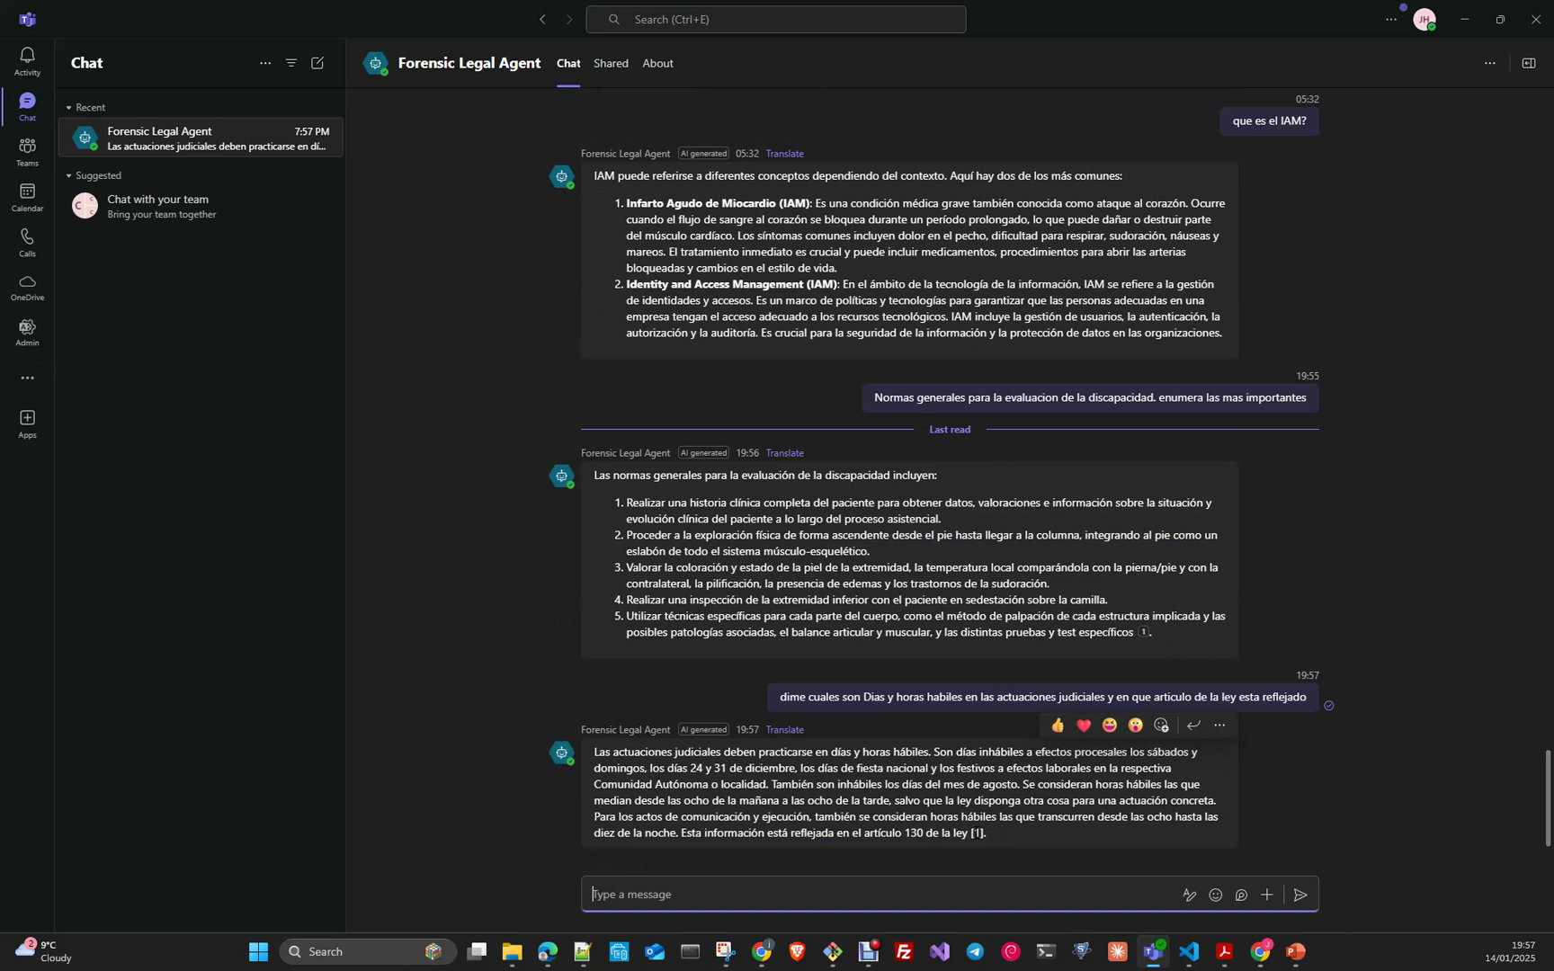
- Examine the references in the agent's Teams answers and compare the legal one with "Días y horas hábiles" in ley_enjuiciamiento_civil.pdf in Adobe Acrobat
left_click(1129, 831)
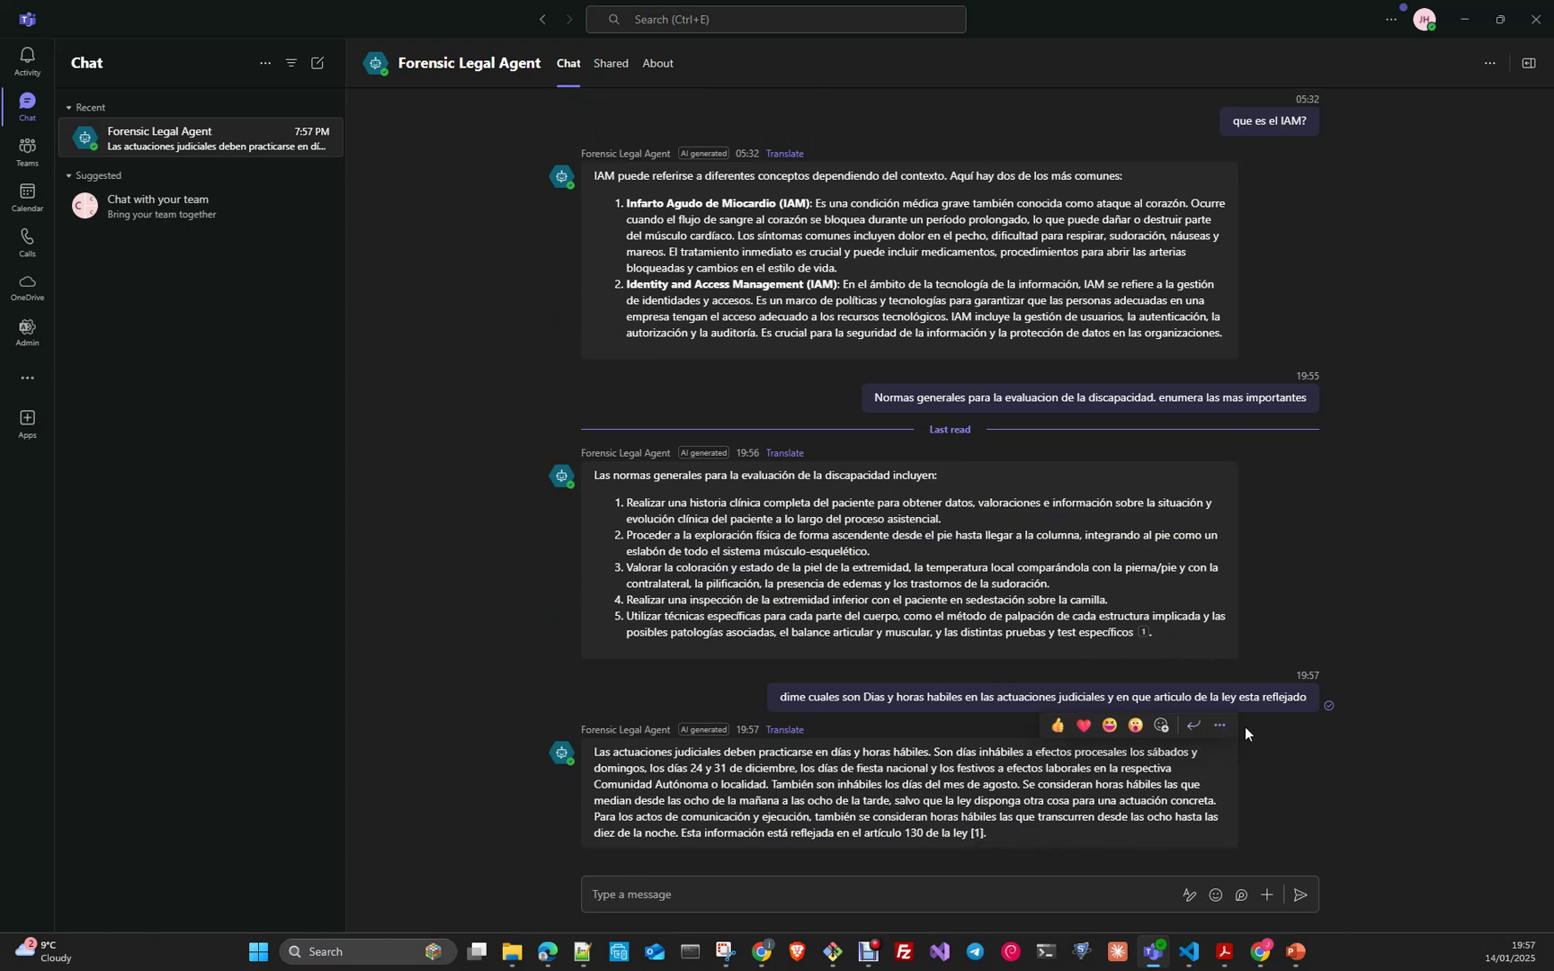
mouse_move(991, 838)
mouse_move(1143, 634)
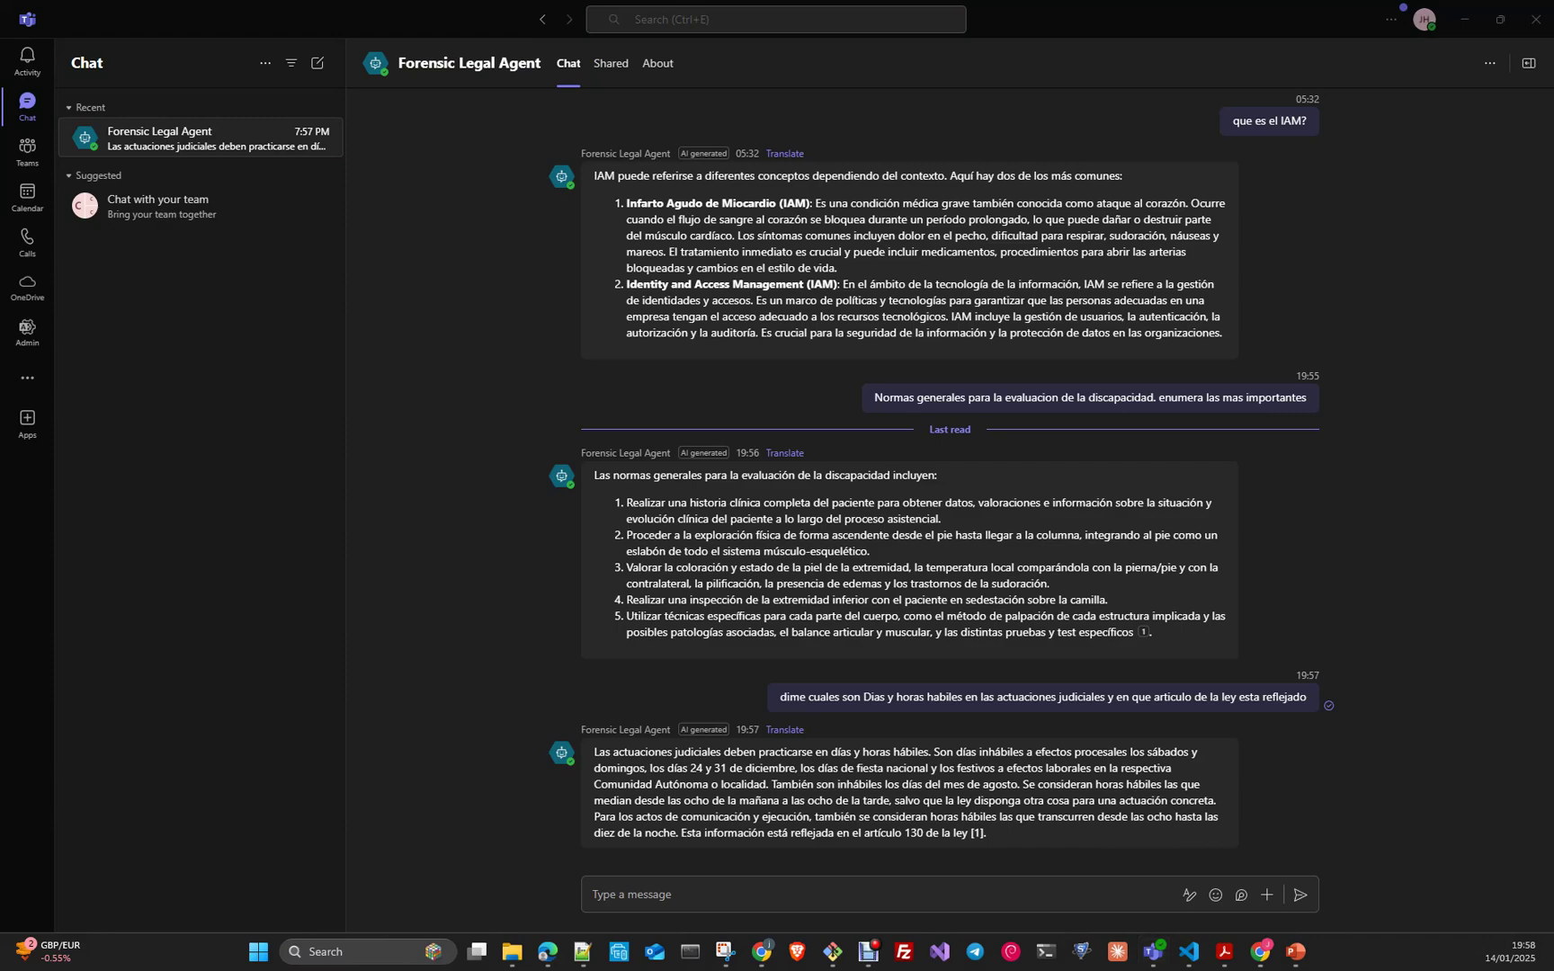
key("super+d")
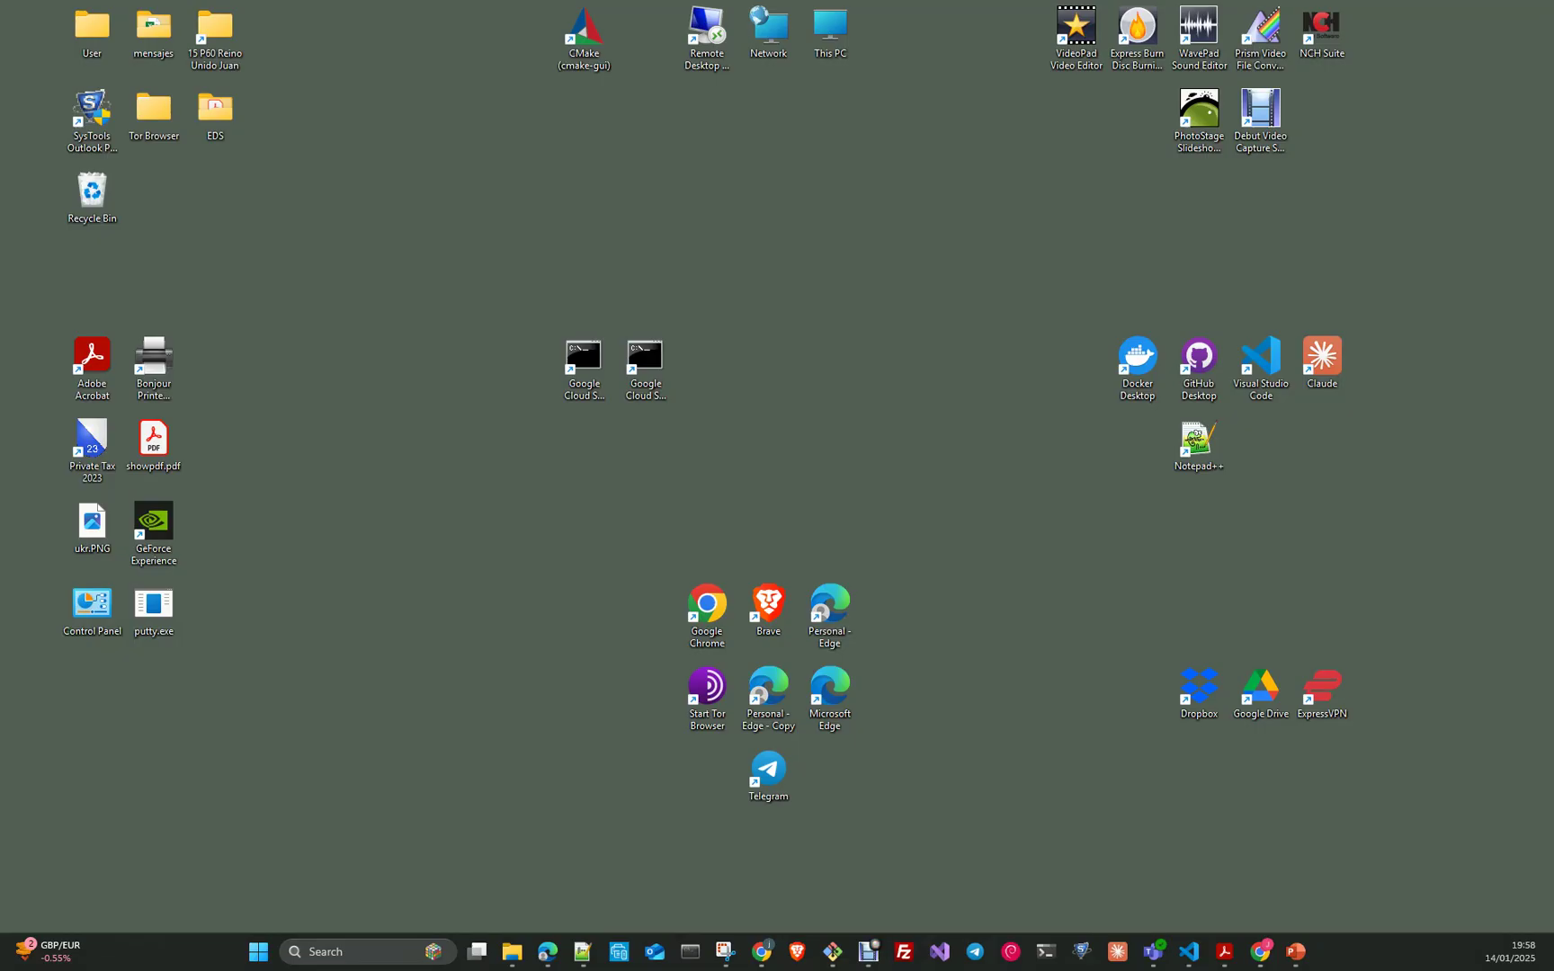
key("super+d")
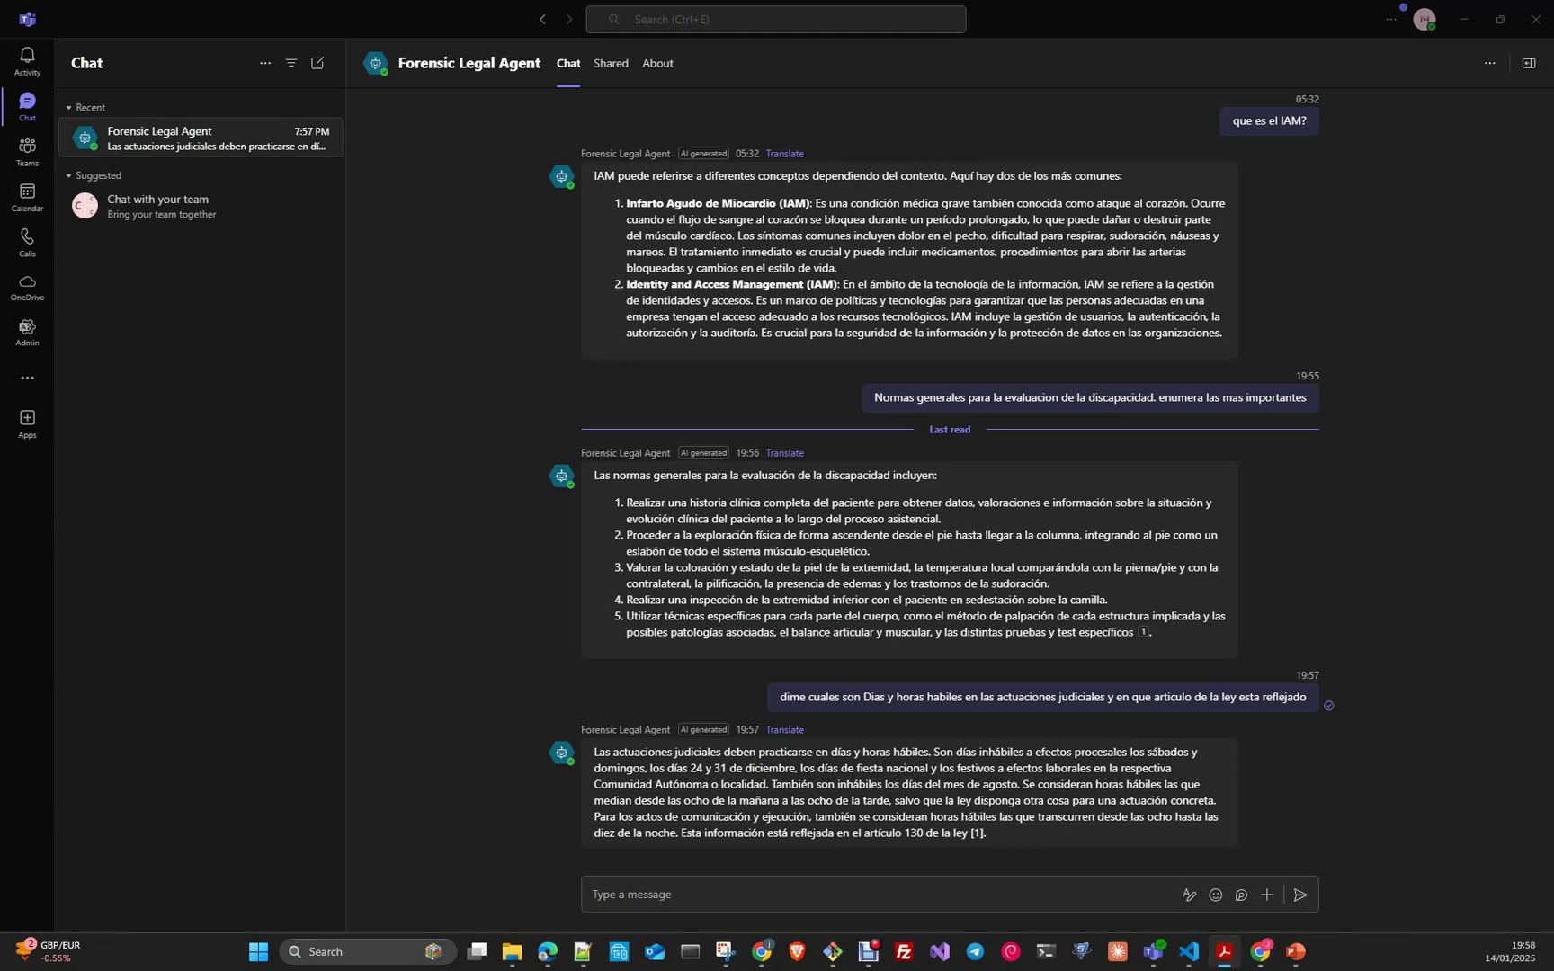
left_click_drag(1553, 401, 1242, 200)
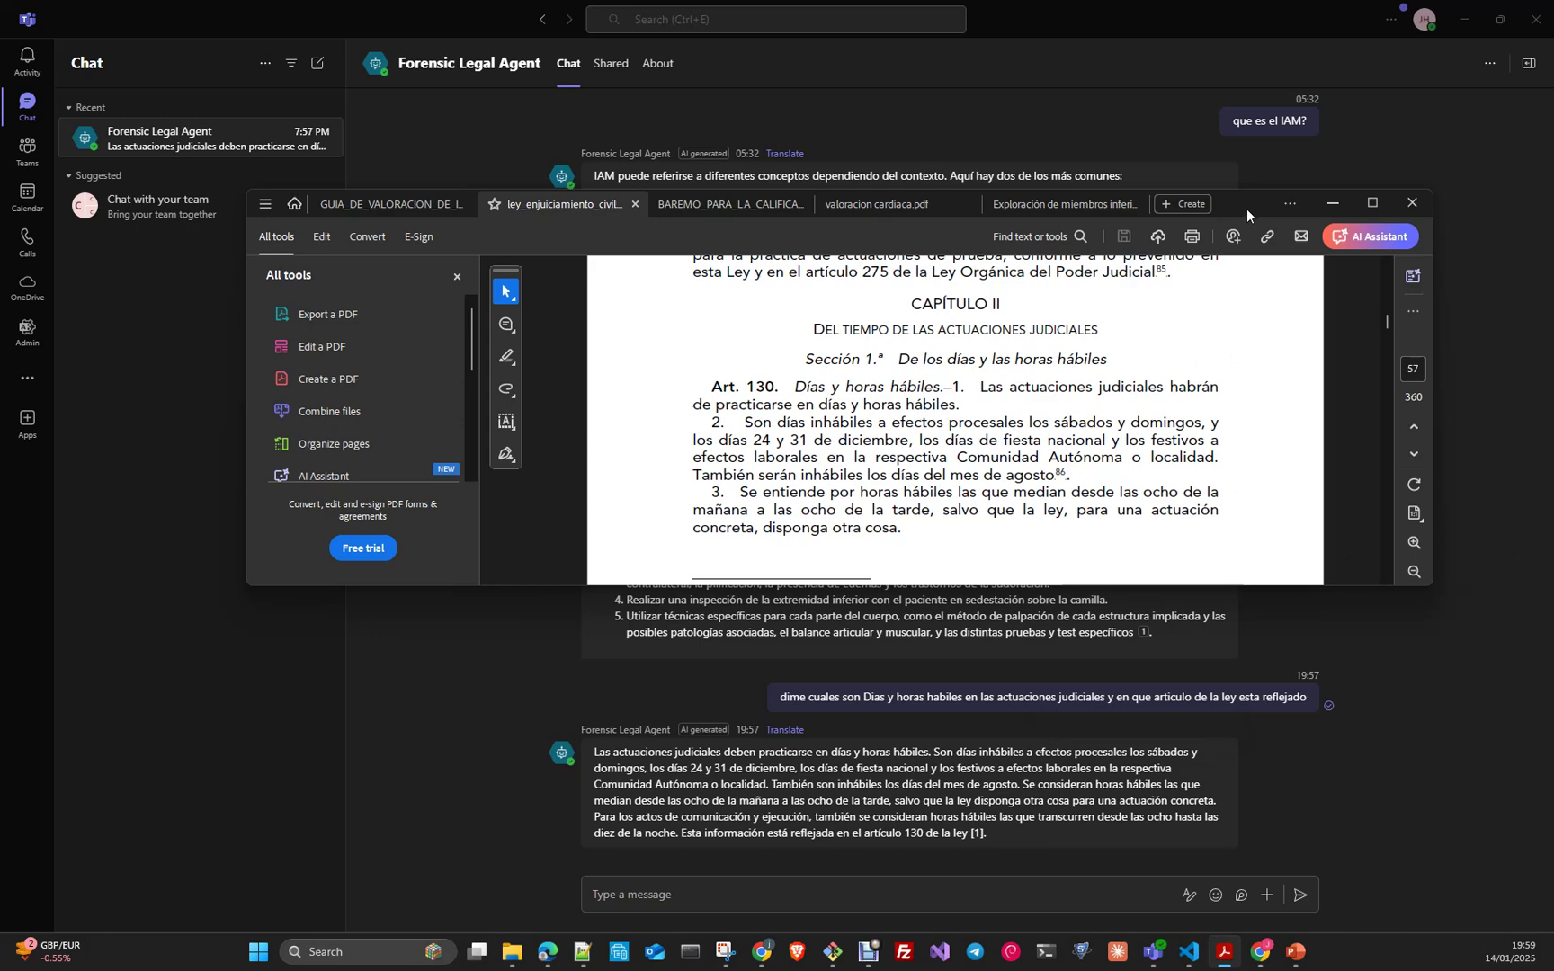
left_click(1332, 203)
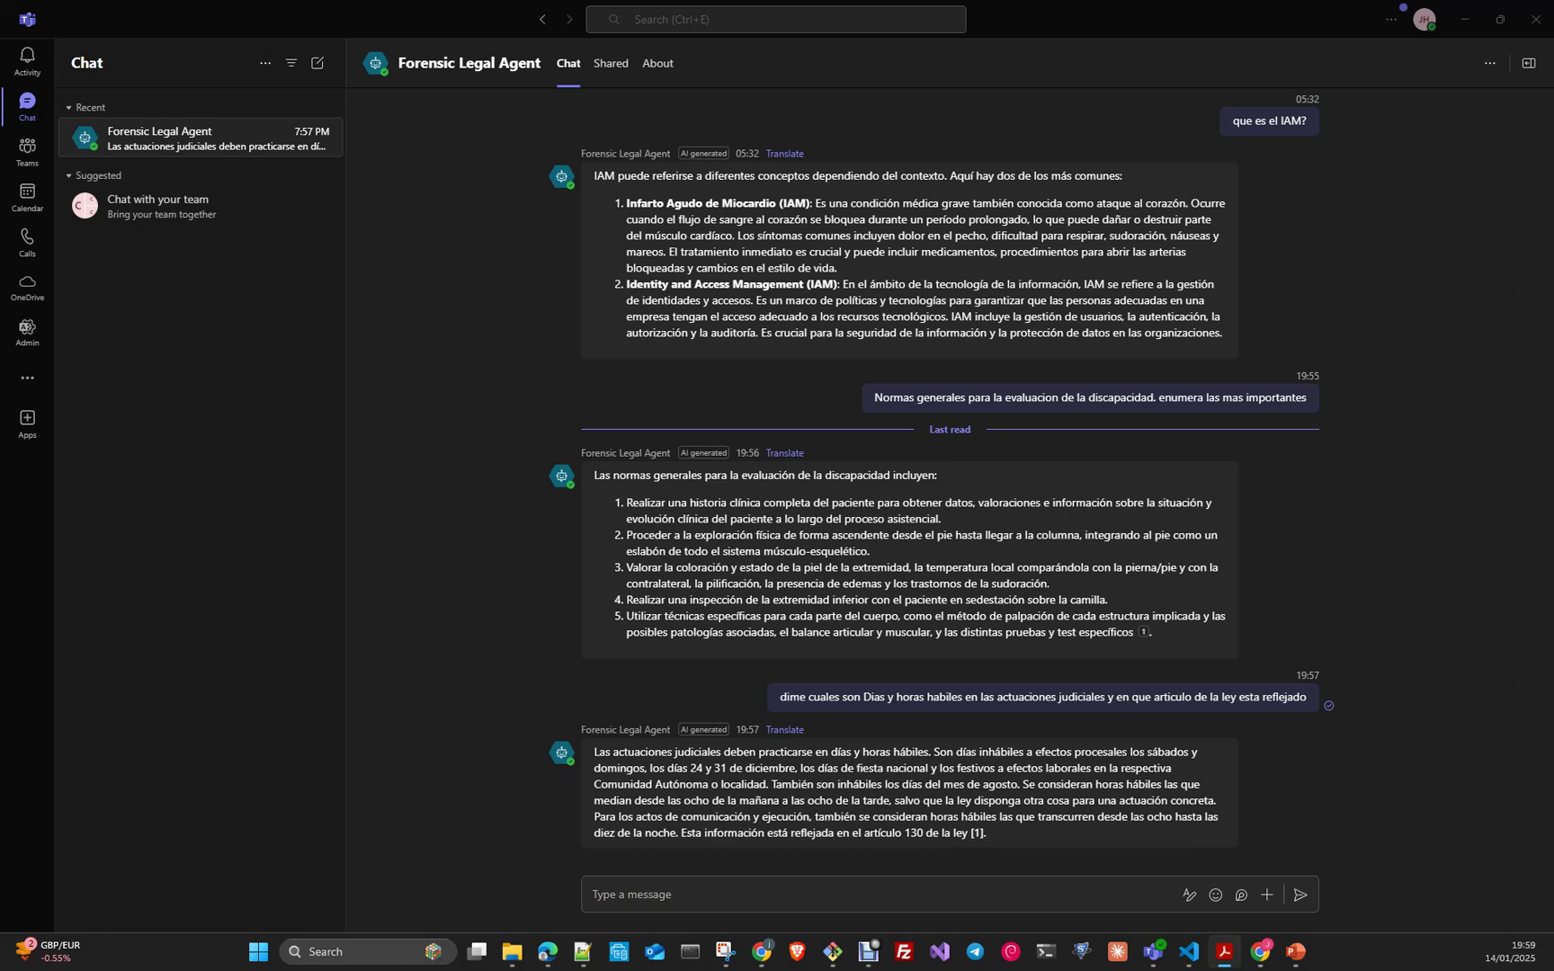